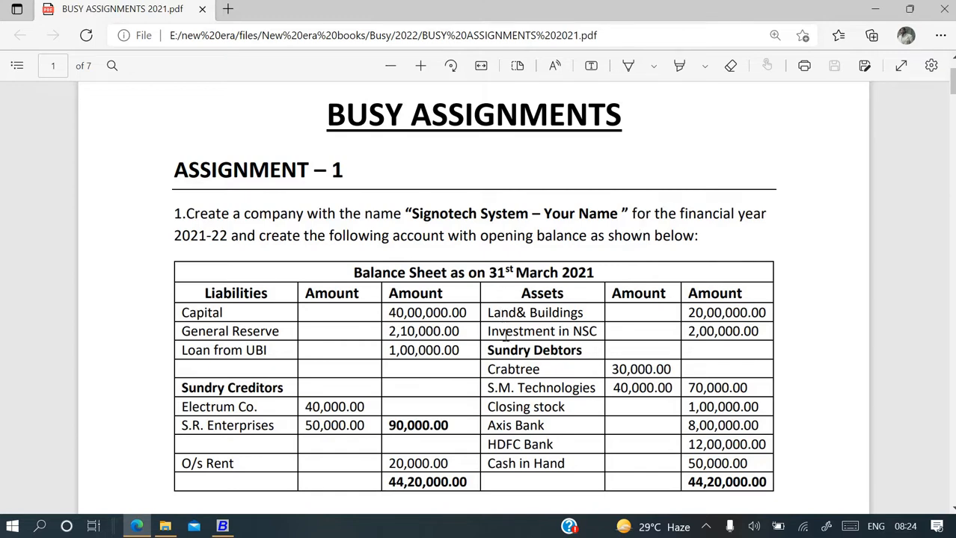
Review the assignment, then start a new company in Busy 21 via Create Company.
scroll(506, 336, "down", 5)
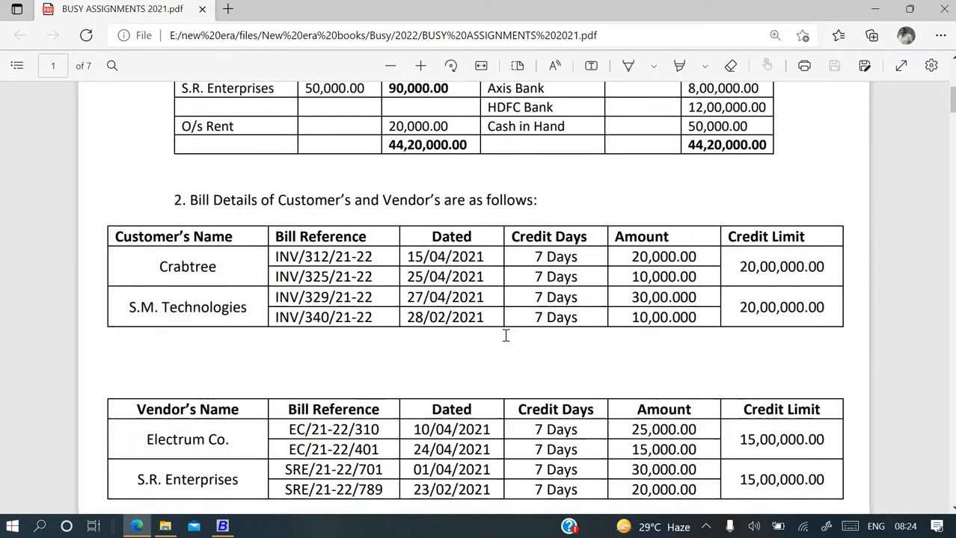
scroll(505, 337, "down", 12)
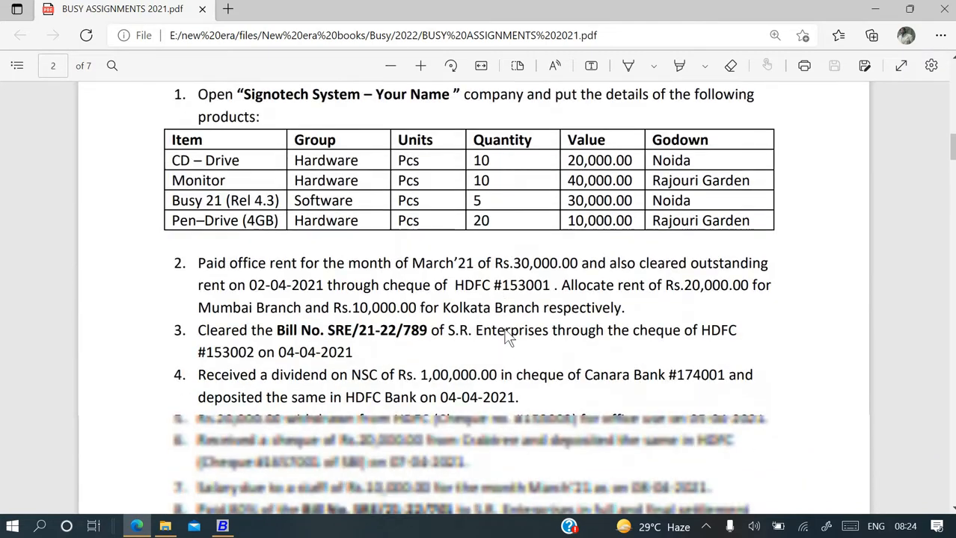
scroll(506, 336, "down", 6)
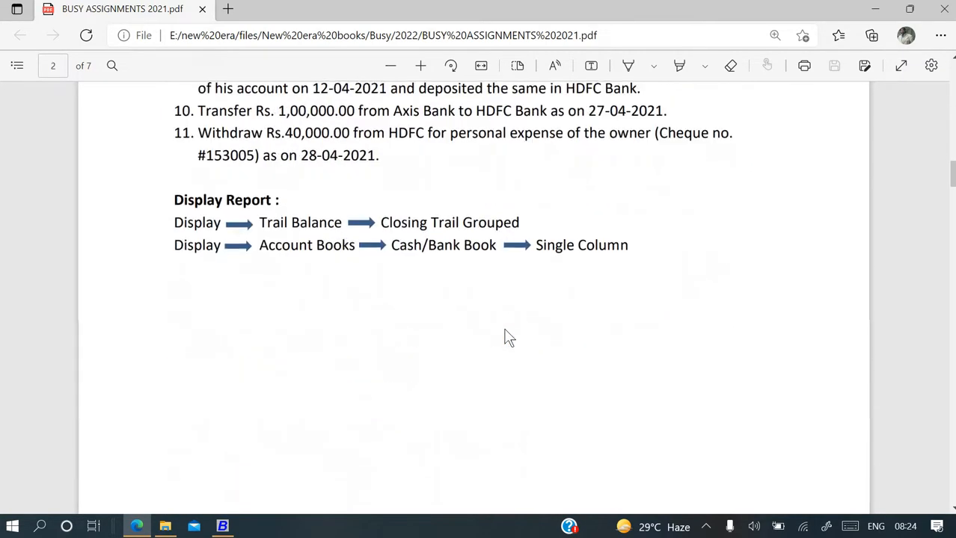
scroll(506, 337, "down", 10)
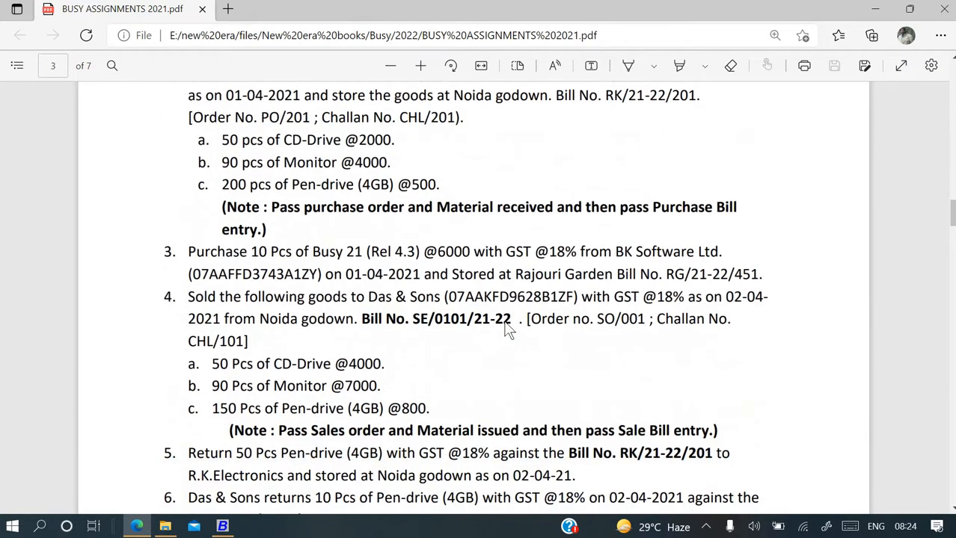
scroll(505, 330, "up", 1)
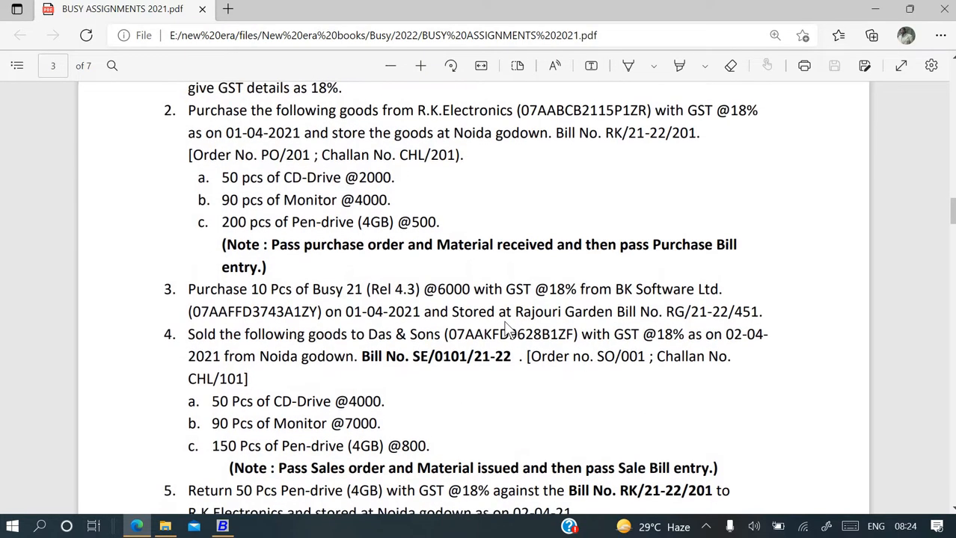
scroll(506, 329, "down", 9)
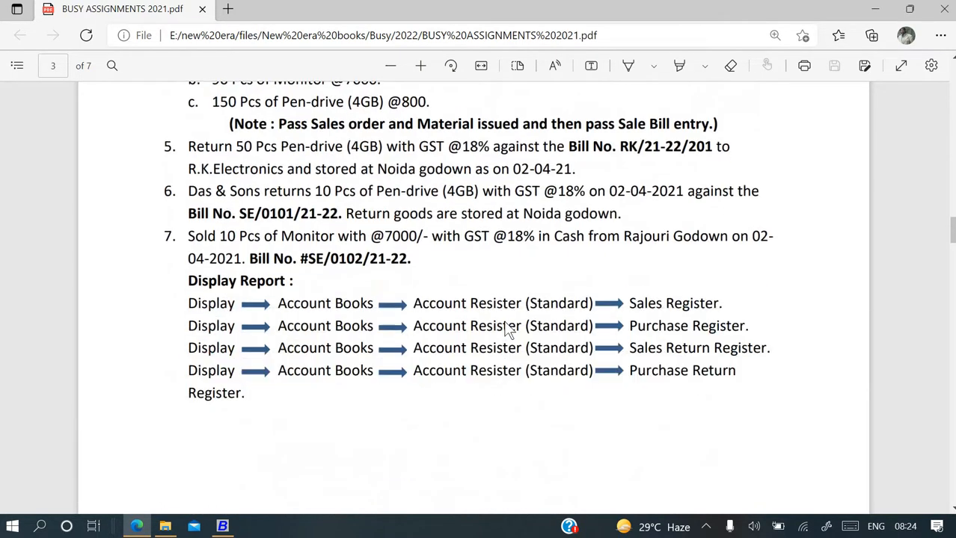
scroll(507, 331, "down", 18)
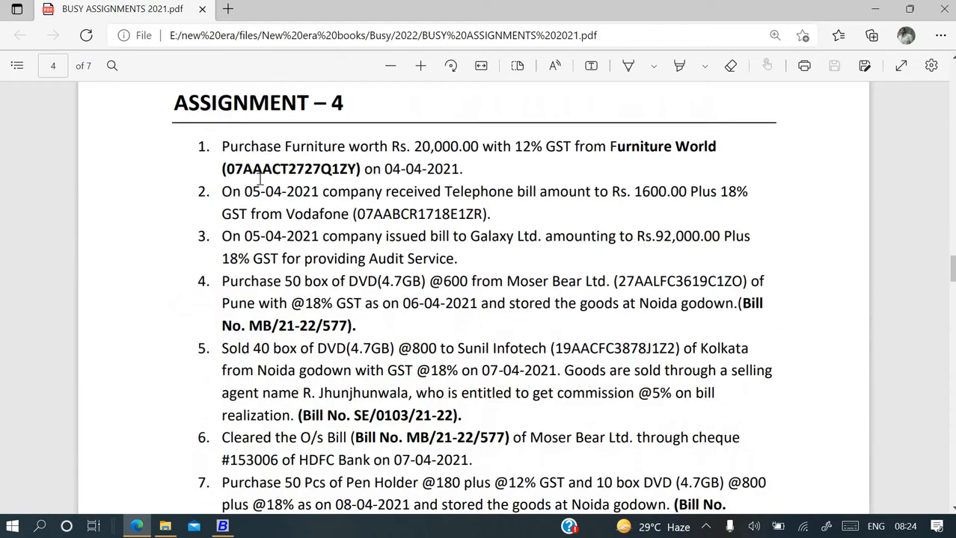
left_click_drag(227, 171, 244, 174)
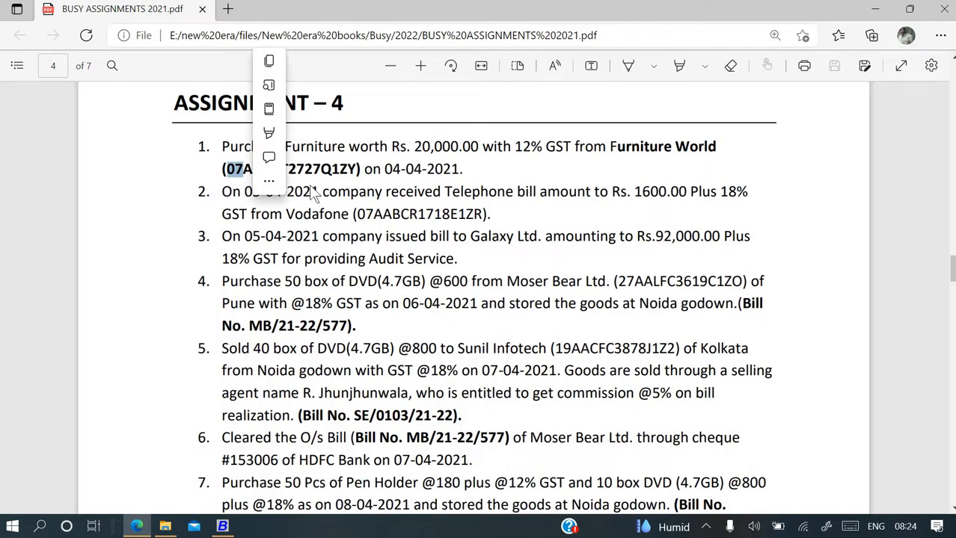
scroll(336, 203, "up", 5)
scroll(337, 203, "up", 20)
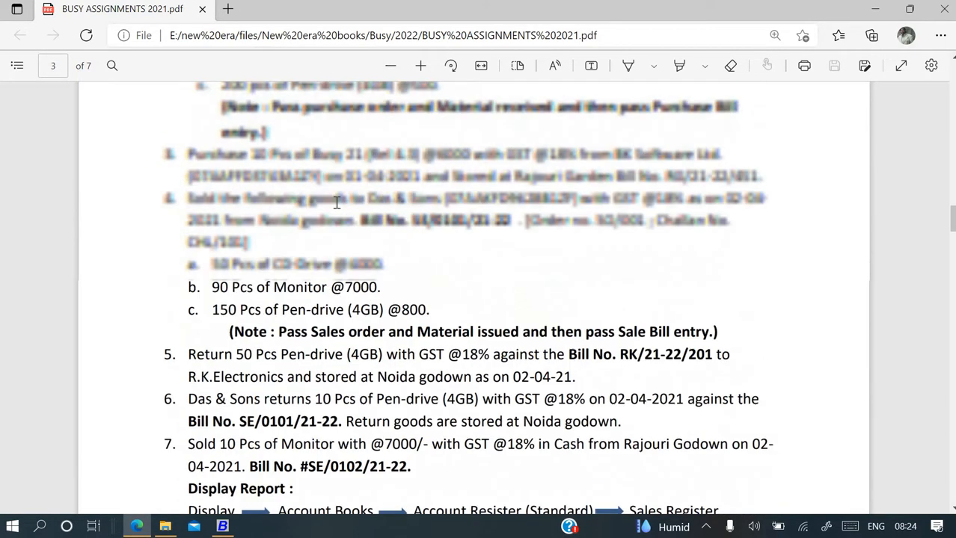
scroll(337, 203, "up", 20)
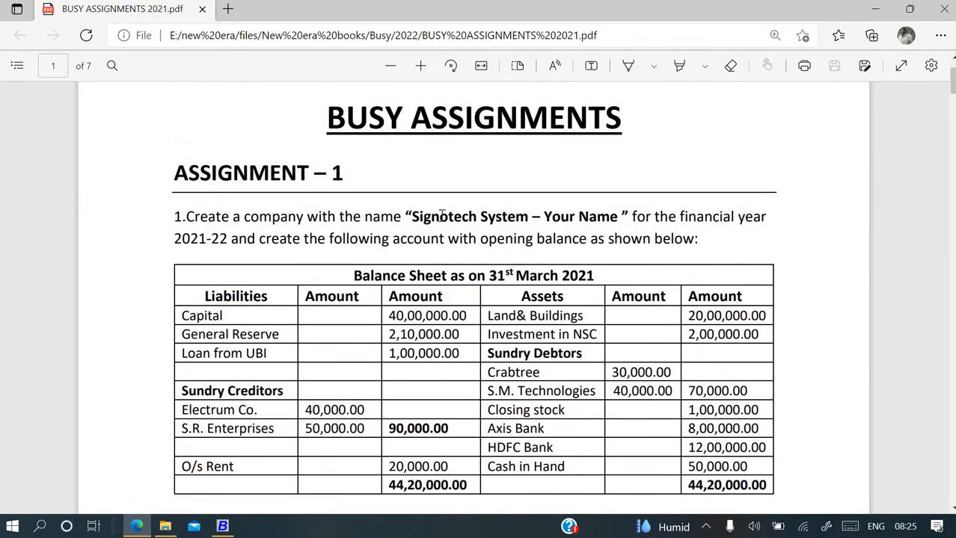
left_click(222, 528)
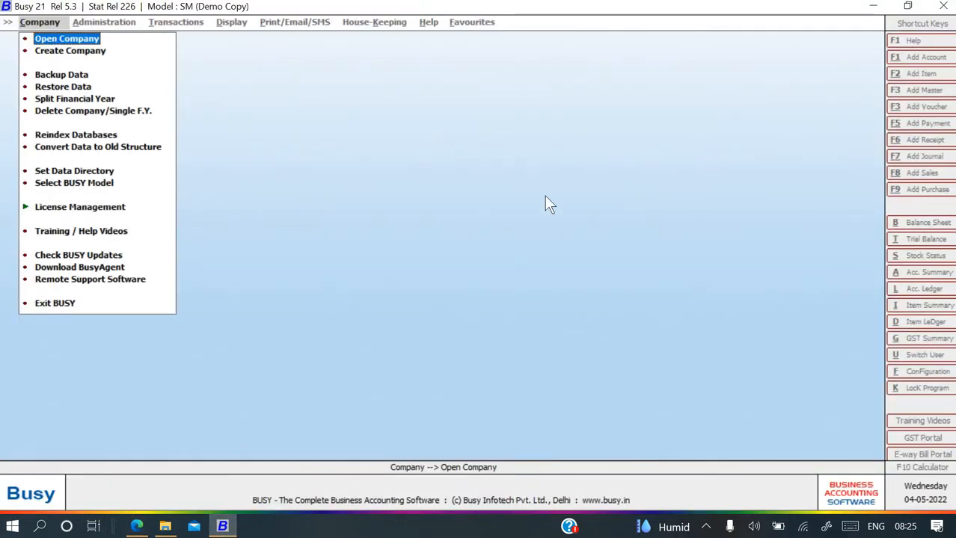
key("Down")
key("Up")
key("Down")
key("Return")
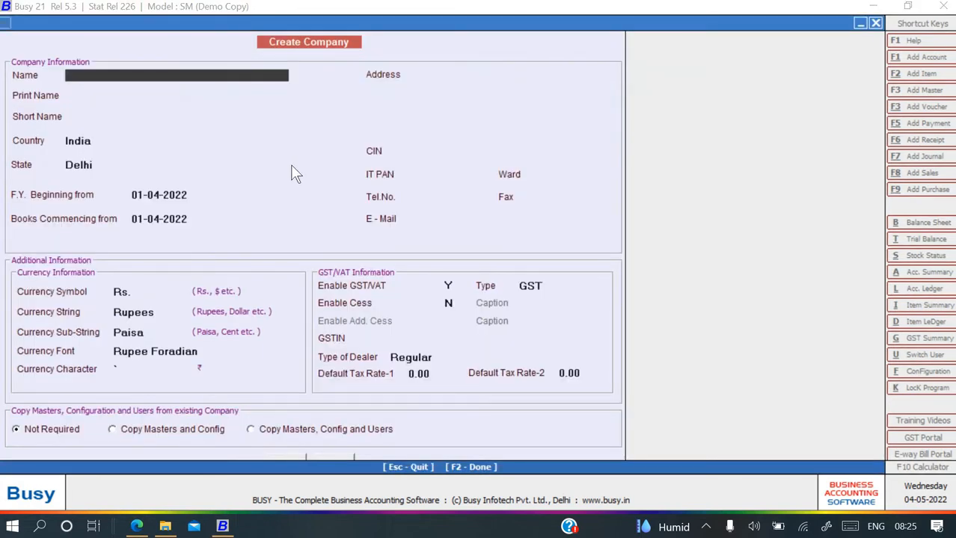
Name the company 'Signotech System' followed by the student's name, copied from the assignment.
key("alt+Tab")
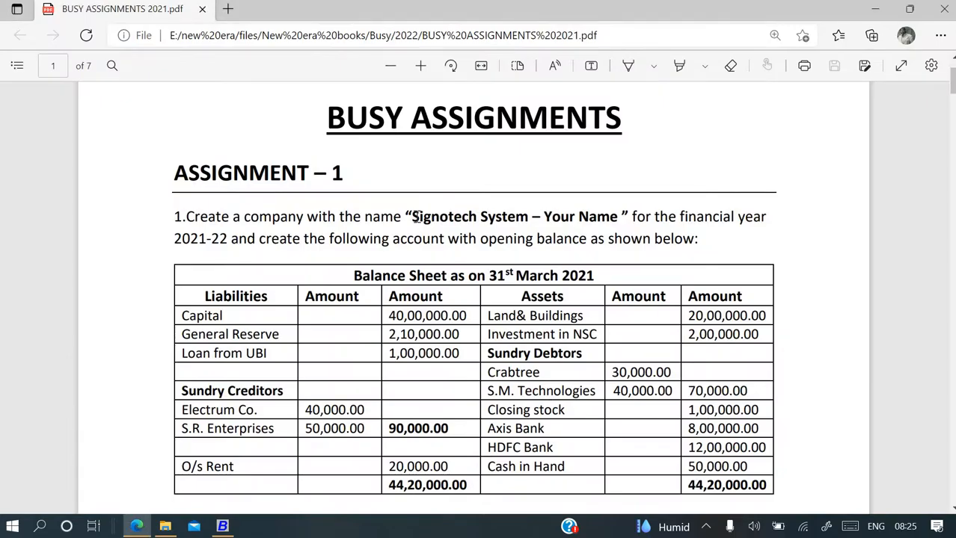
left_click_drag(414, 217, 529, 217)
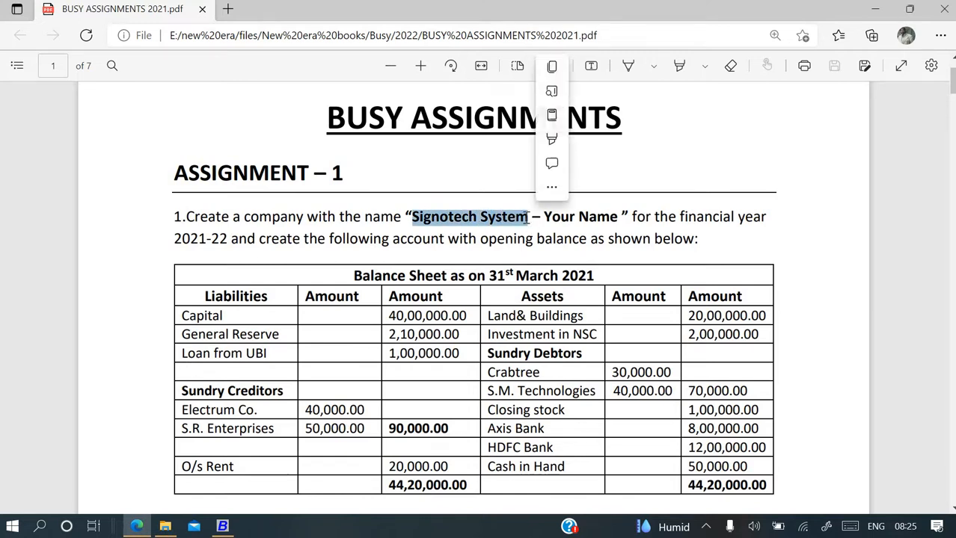
key("ctrl+c")
key("alt+Tab")
key("ctrl+v")
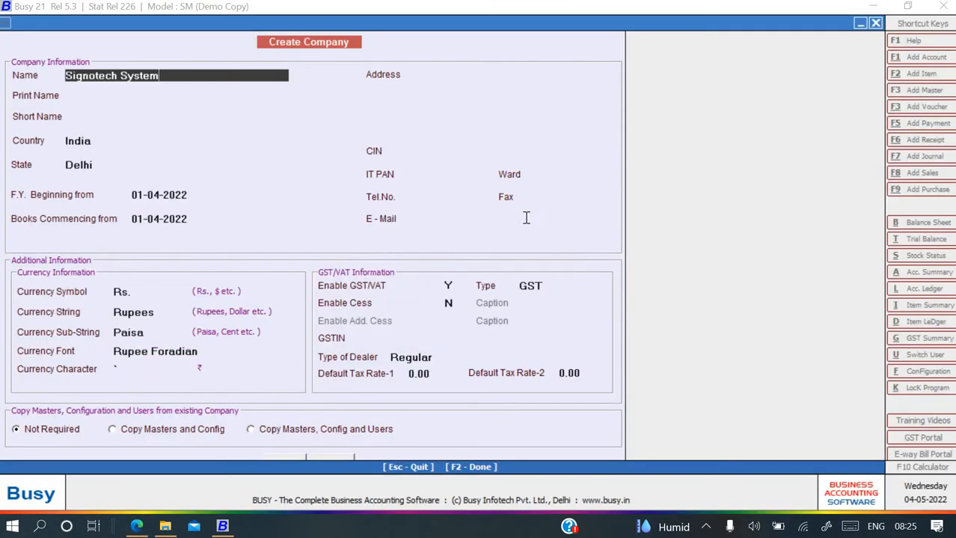
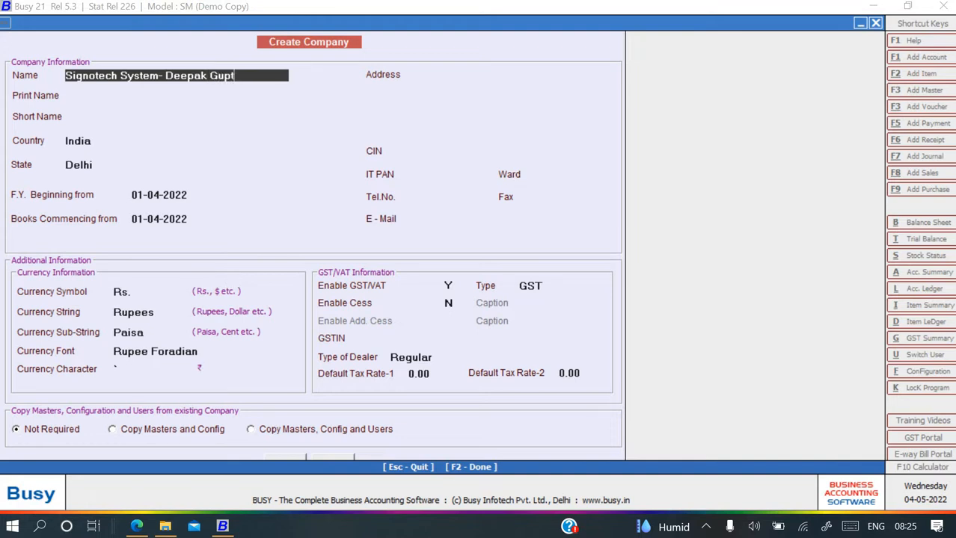
key("Return")
key("Return")
key("Return")
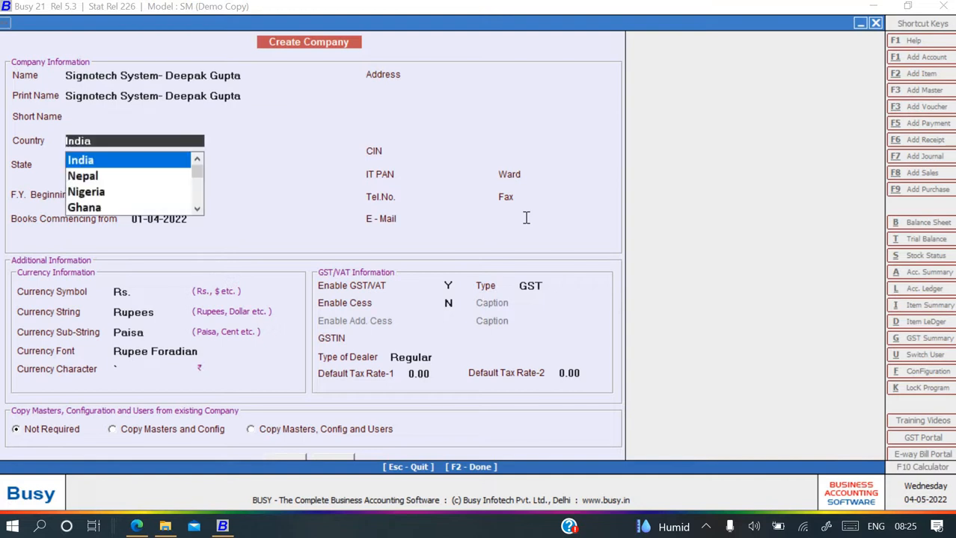
Set the short name to SSDG, keeping India as country and Delhi as state.
key("Escape")
type("S")
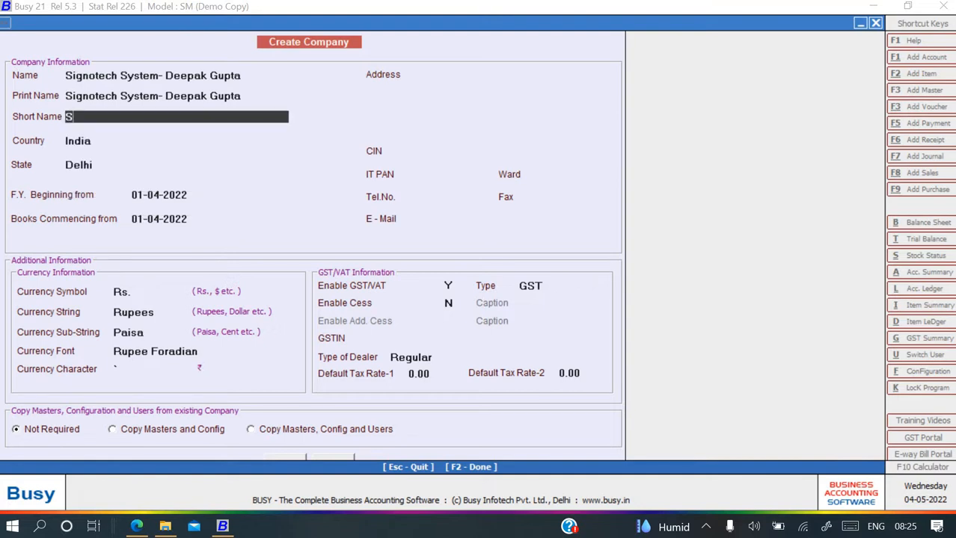
type("SDG")
key("Return")
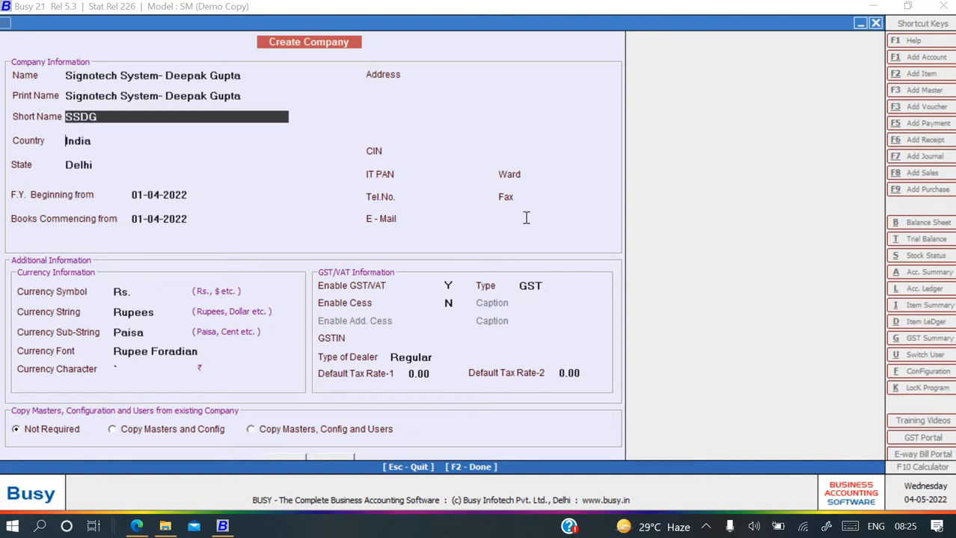
key("Return")
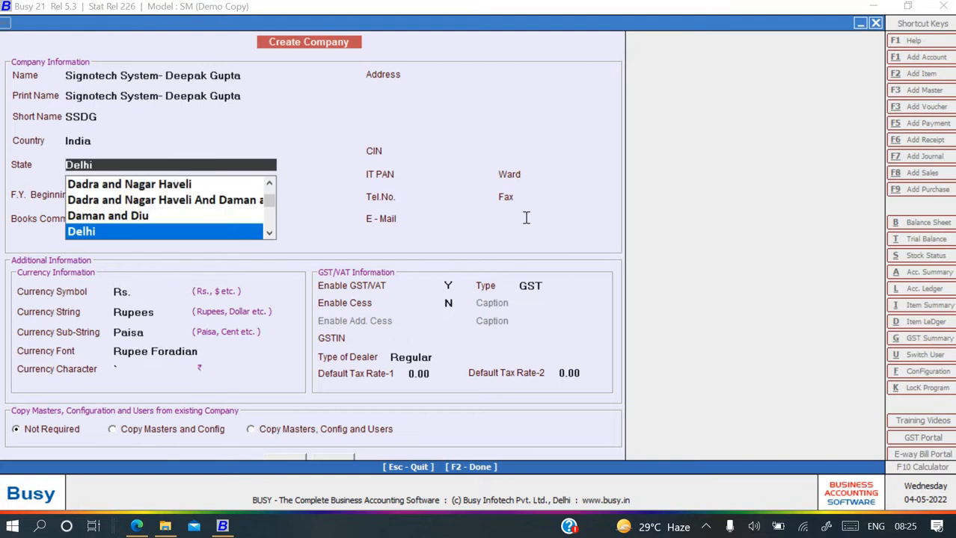
key("Return")
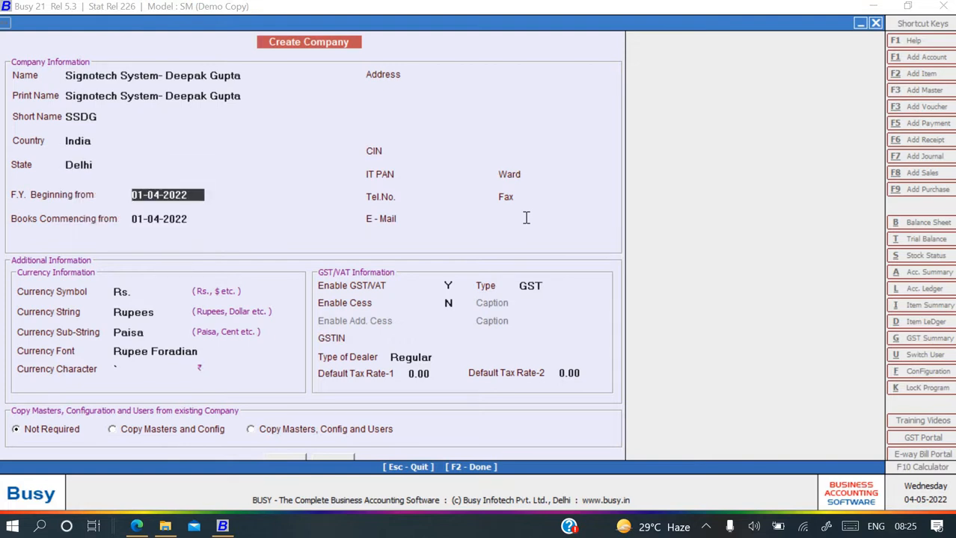
Set financial year and books commencing to 01-04-2021, skip the address, and disable GST/VAT.
type("1")
key("Return")
type("1")
key("Return")
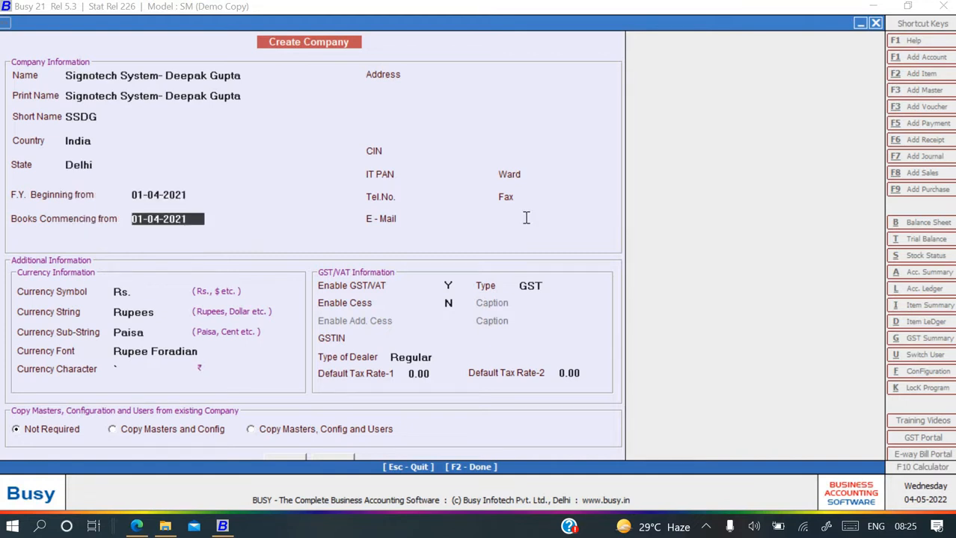
key("Return")
key("Return")
key("Return")
key("Return")
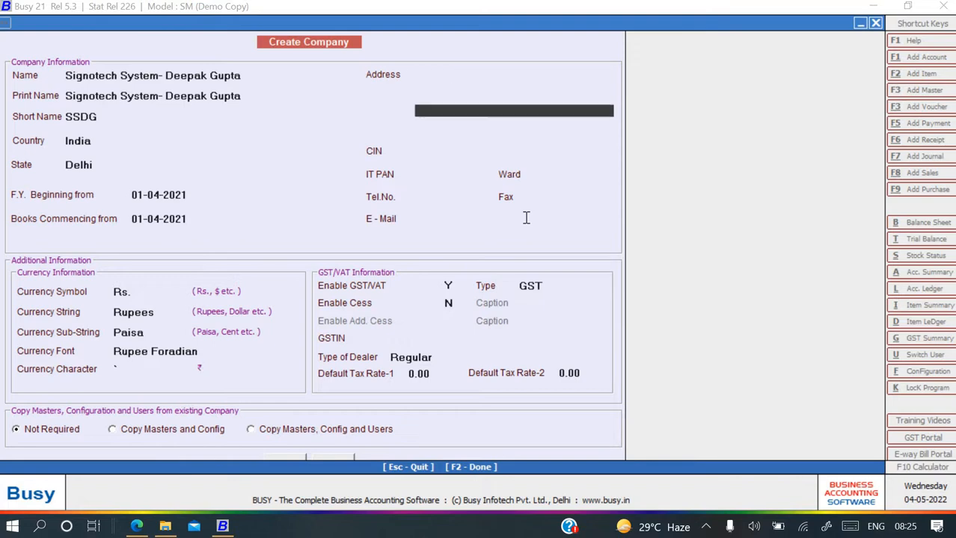
key("alt+Tab")
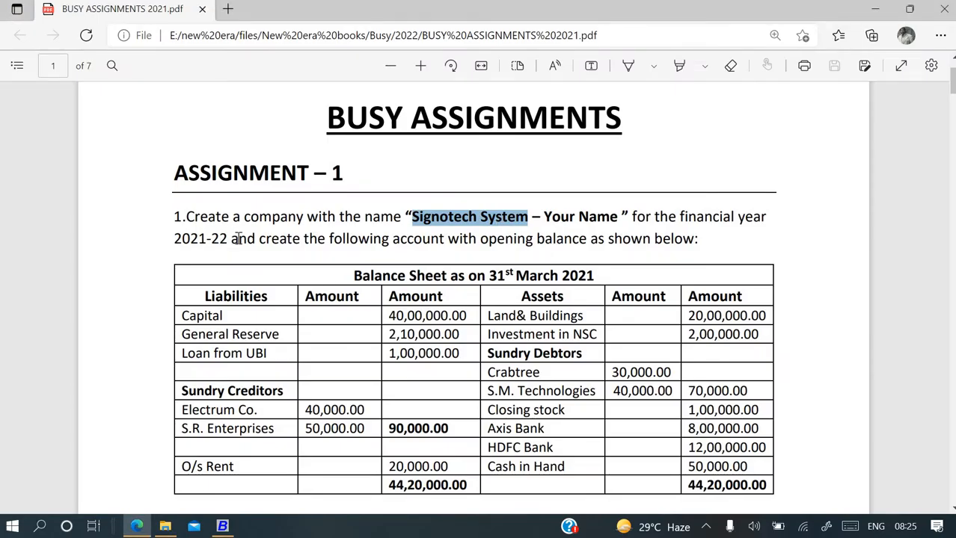
key("alt+Tab")
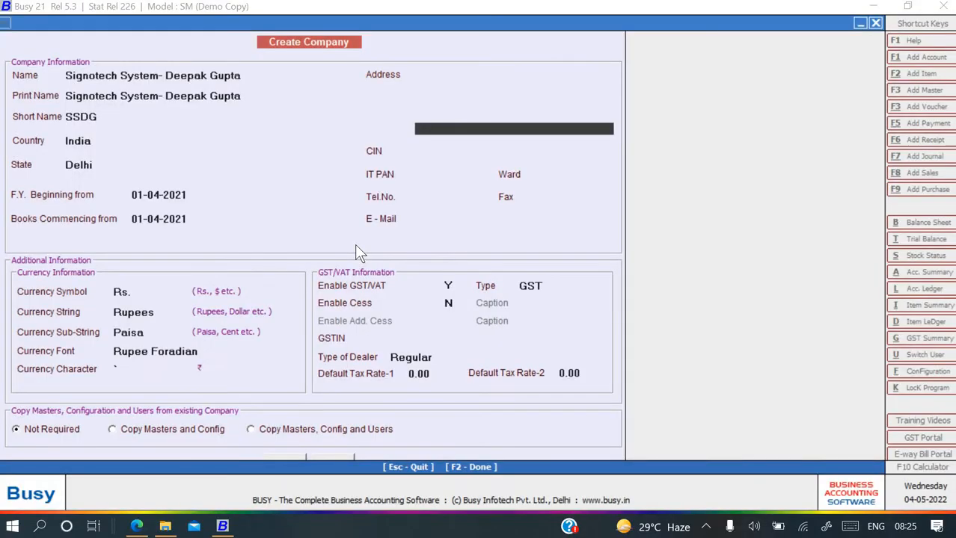
key("Return")
key("Return")
key("Return")
key("Return")
key("Return")
key("Return")
key("Return")
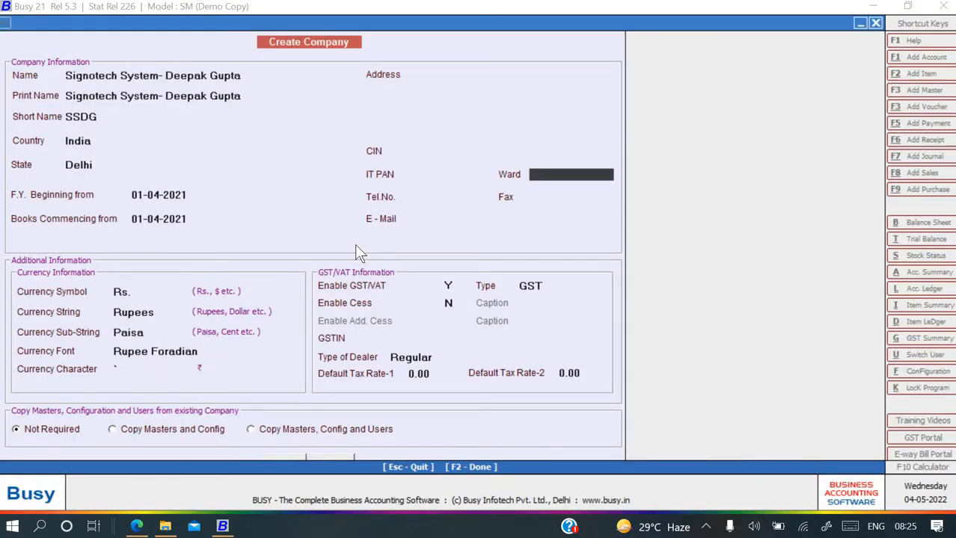
key("Return")
key("Return")
key("Return")
key("Return")
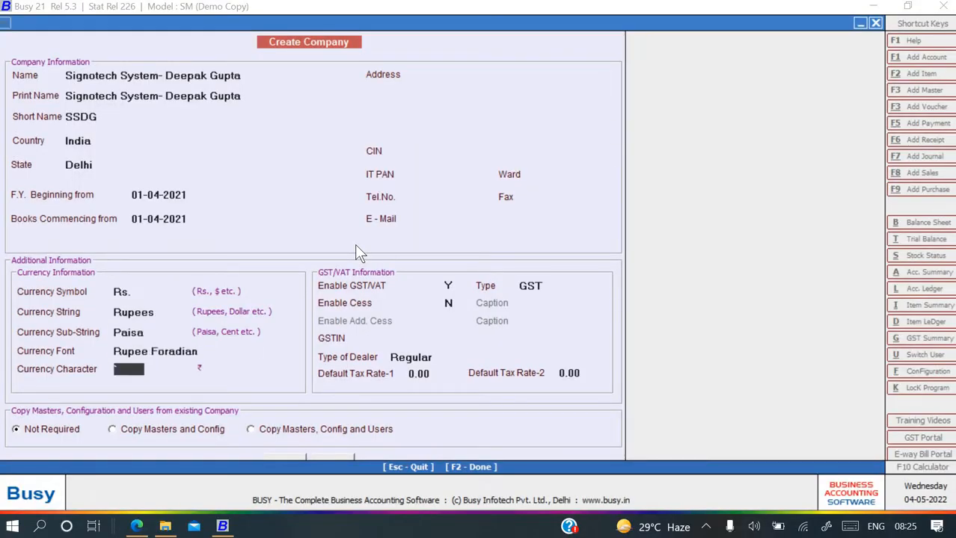
key("n")
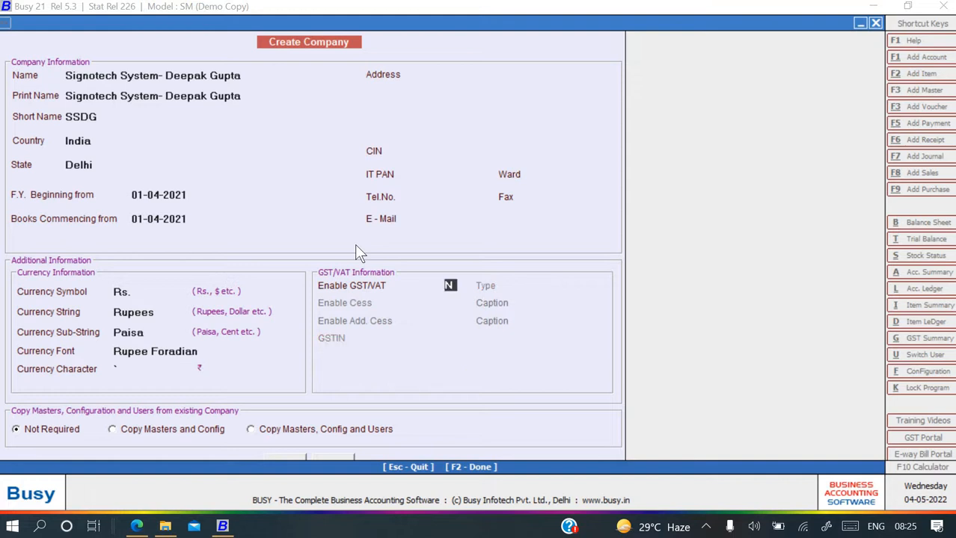
key("Return")
key("Return")
key("Return")
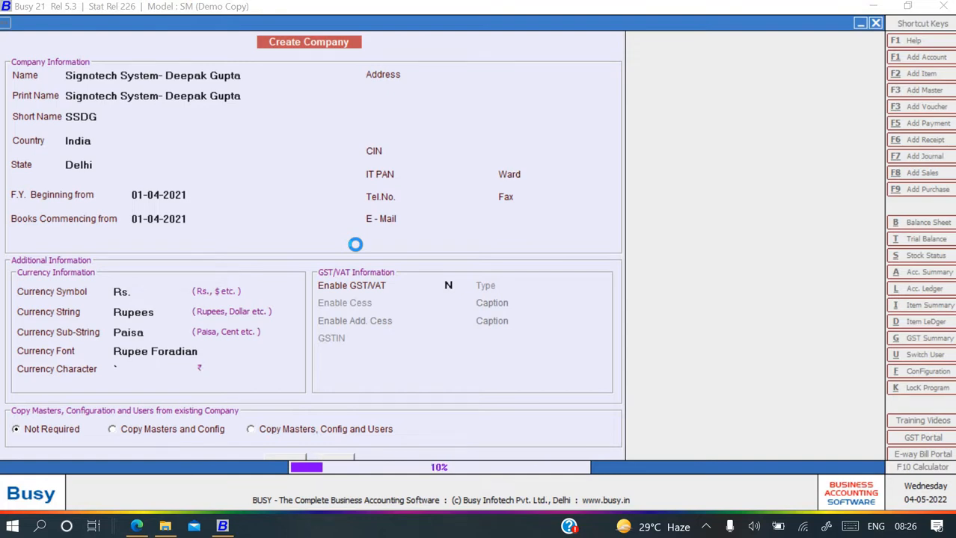
Scroll through the assignment's balance sheet and customer/vendor bill tables while the company is created.
key("alt+Tab")
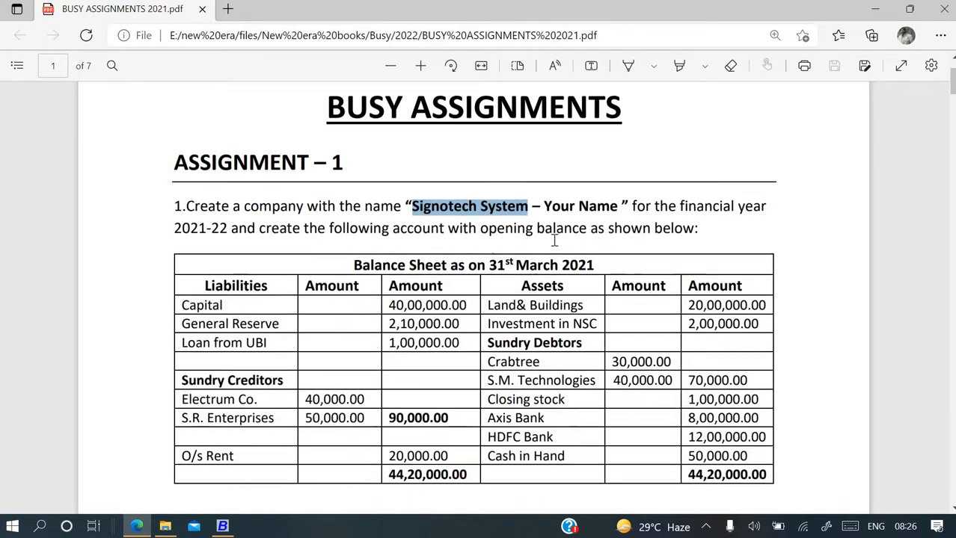
scroll(554, 239, "down", 2)
scroll(554, 241, "down", 1)
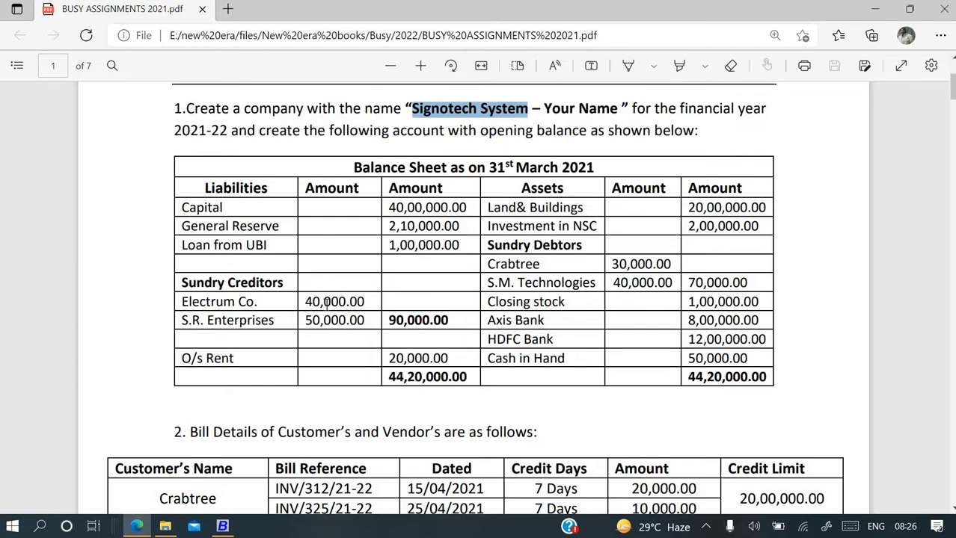
key("alt+Tab")
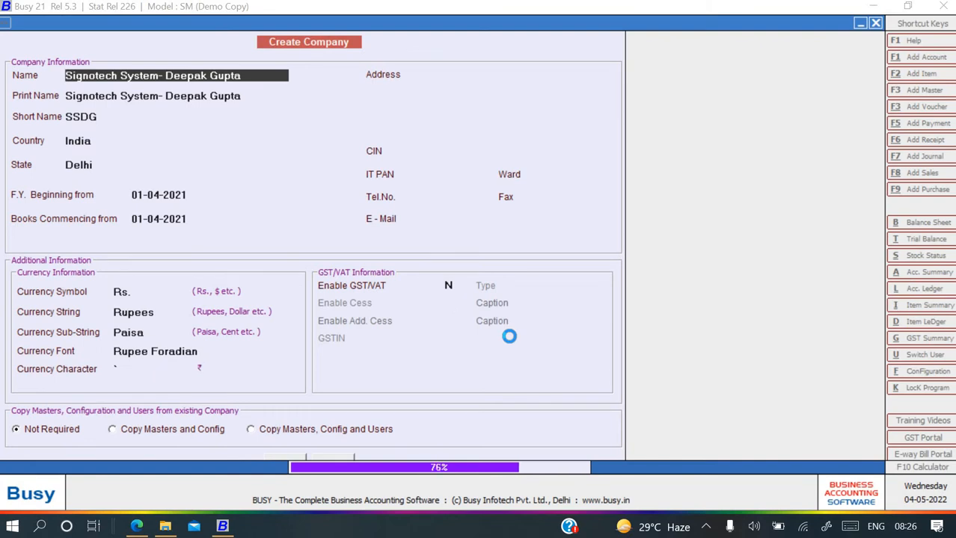
key("alt+Tab")
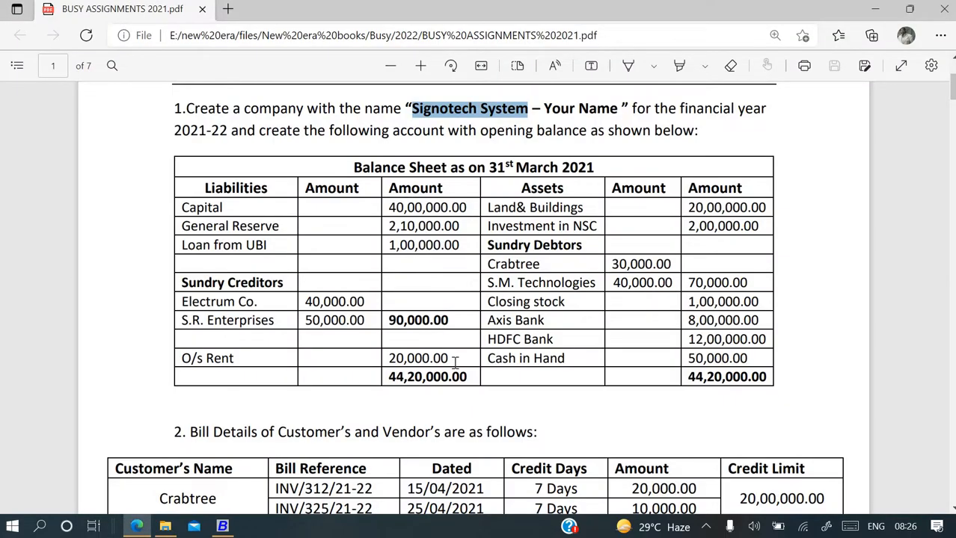
scroll(454, 361, "down", 2)
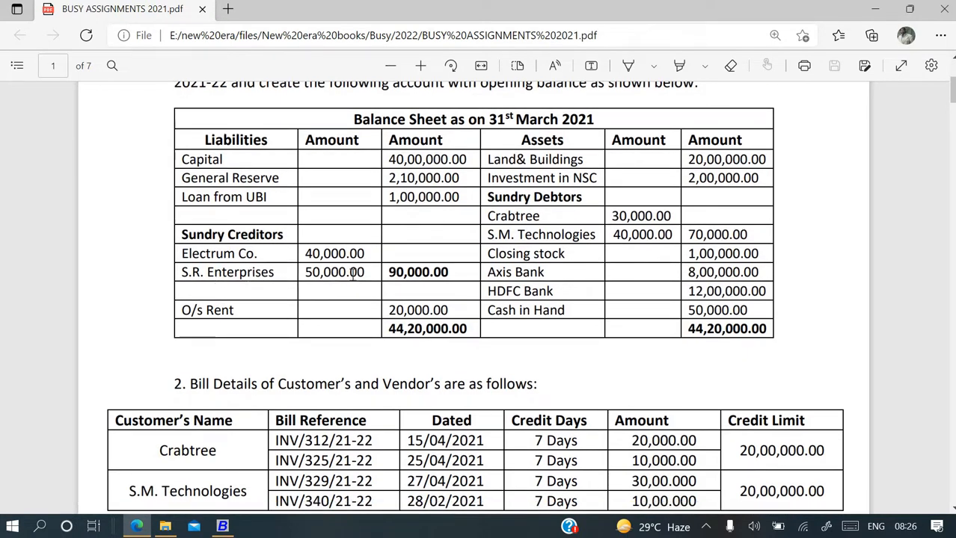
scroll(354, 275, "down", 2)
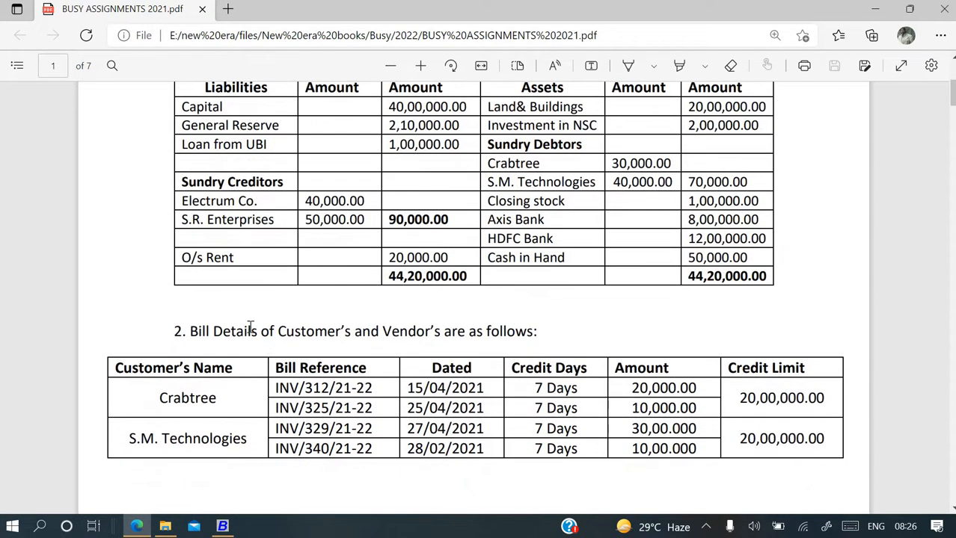
scroll(251, 327, "down", 10)
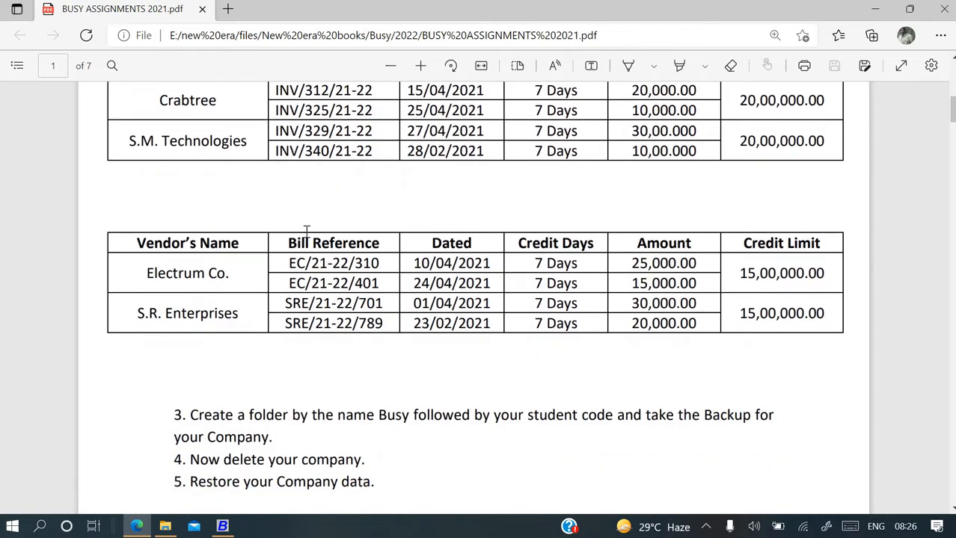
scroll(296, 306, "up", 9)
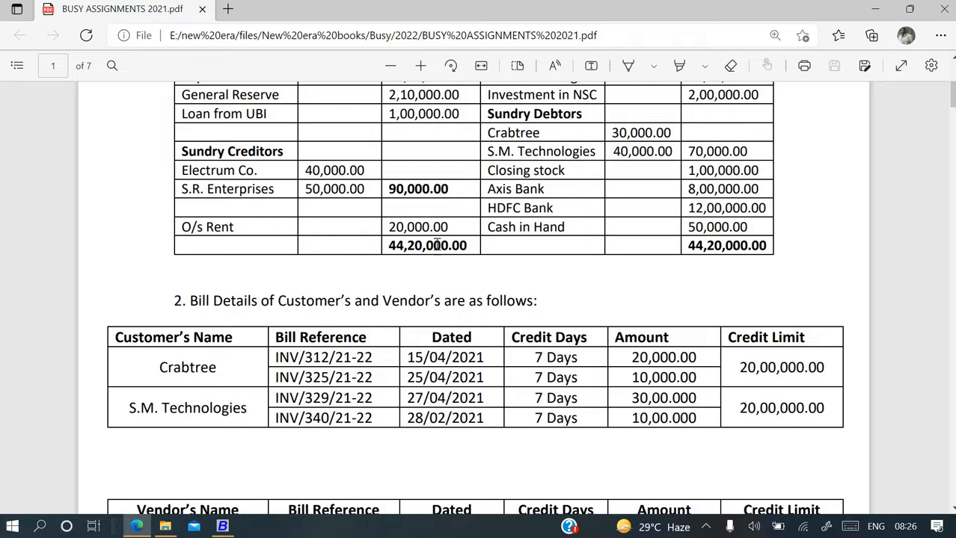
scroll(389, 270, "down", 1)
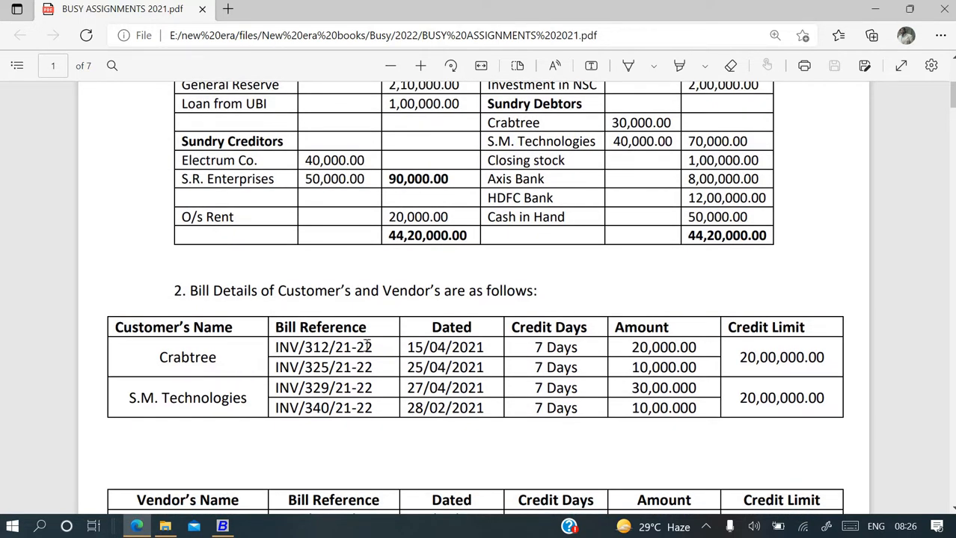
scroll(423, 379, "up", 3)
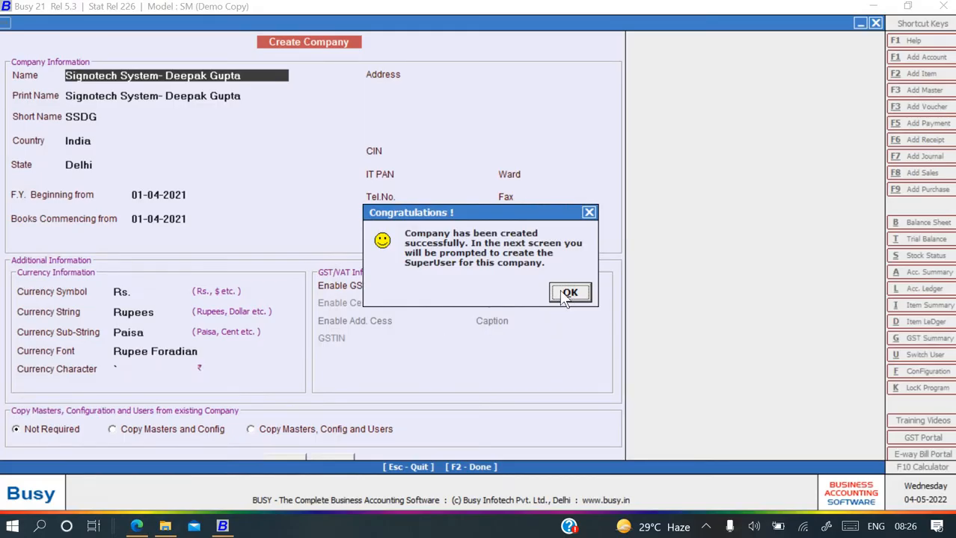
Acknowledge the company-created message and save a SuperUser login with a name and password.
left_click(568, 293)
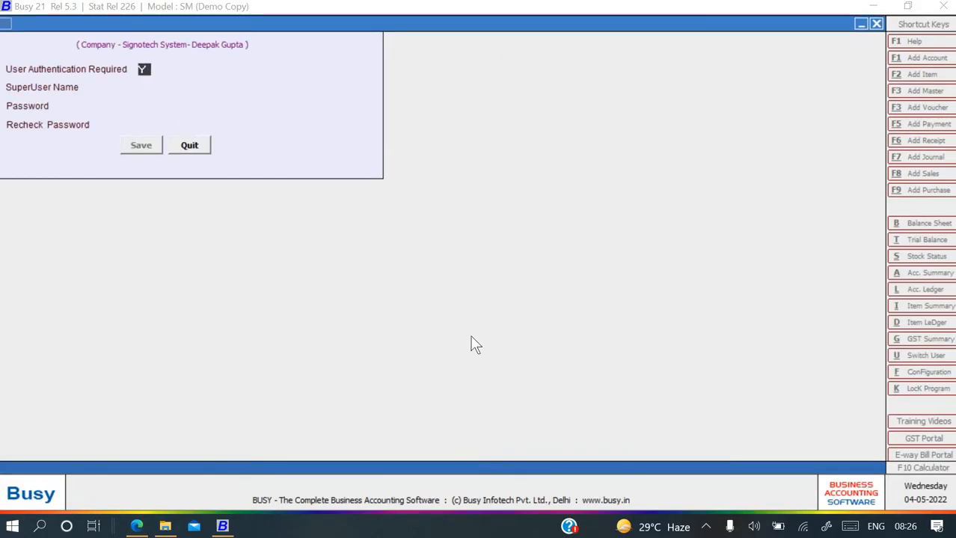
key("Return")
type("123")
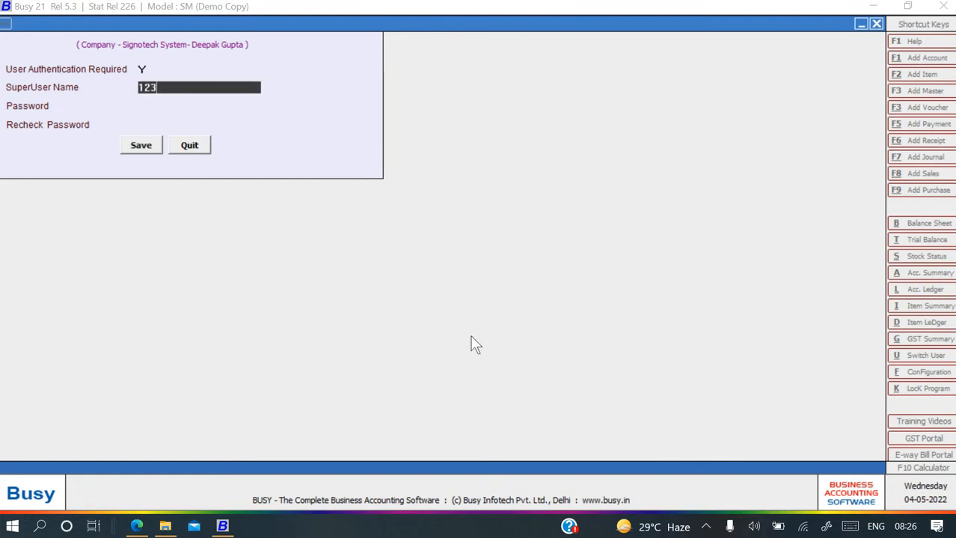
key("Return")
type("123")
key("Return")
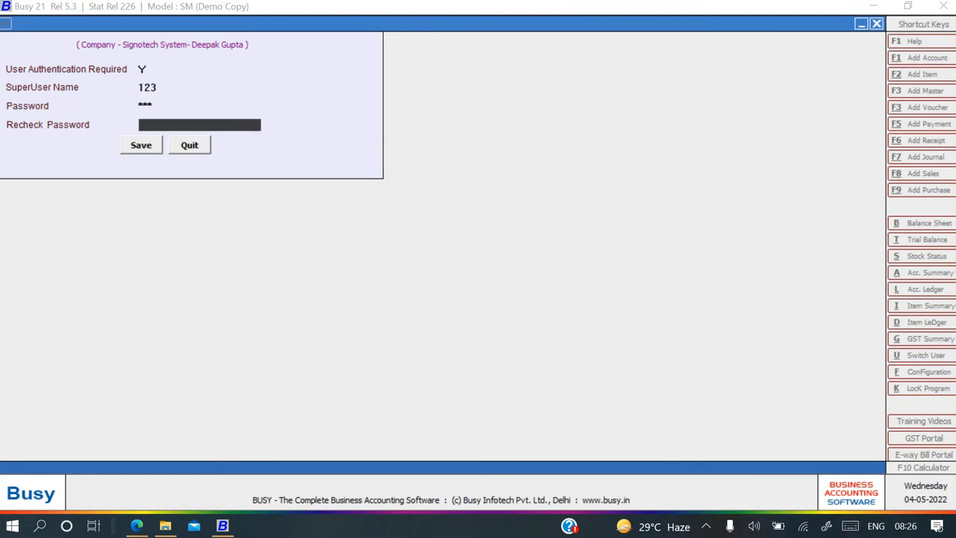
type("123")
key("Return")
key("Return")
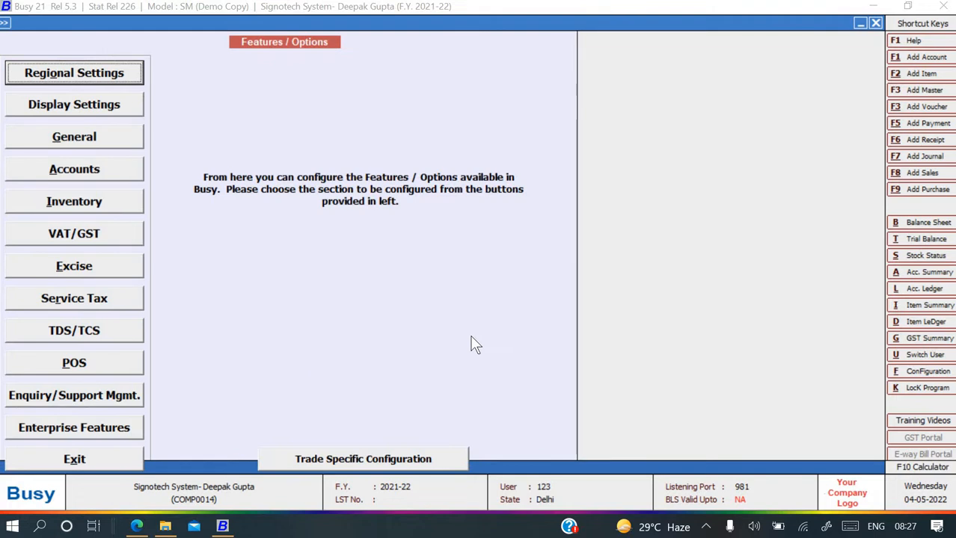
Close the features window and open Administration > Masters > Account > Add.
key("Escape")
key("Right")
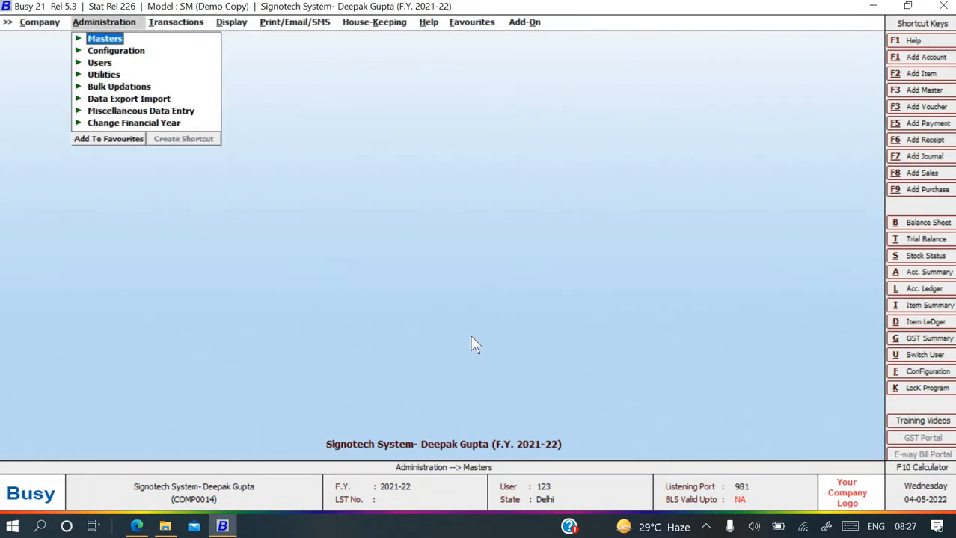
key("Return")
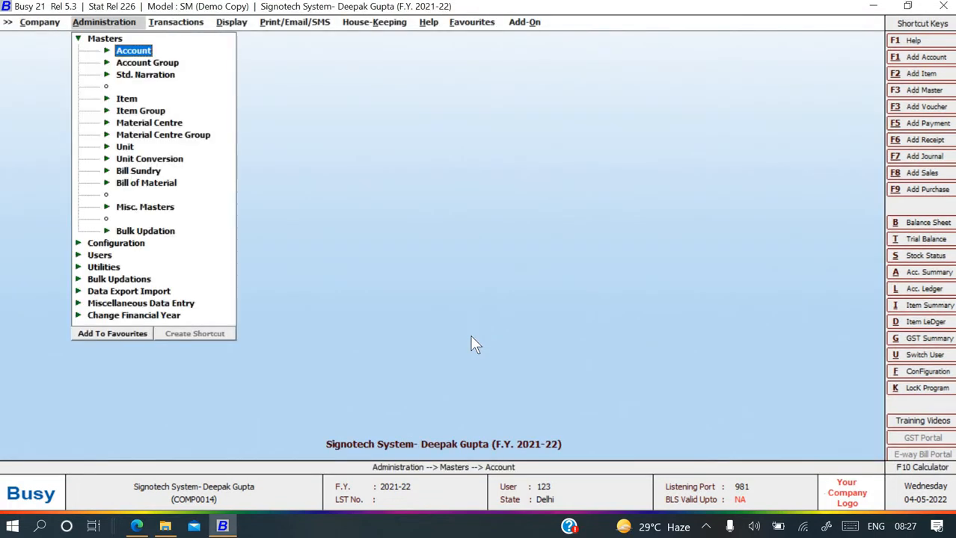
key("Return")
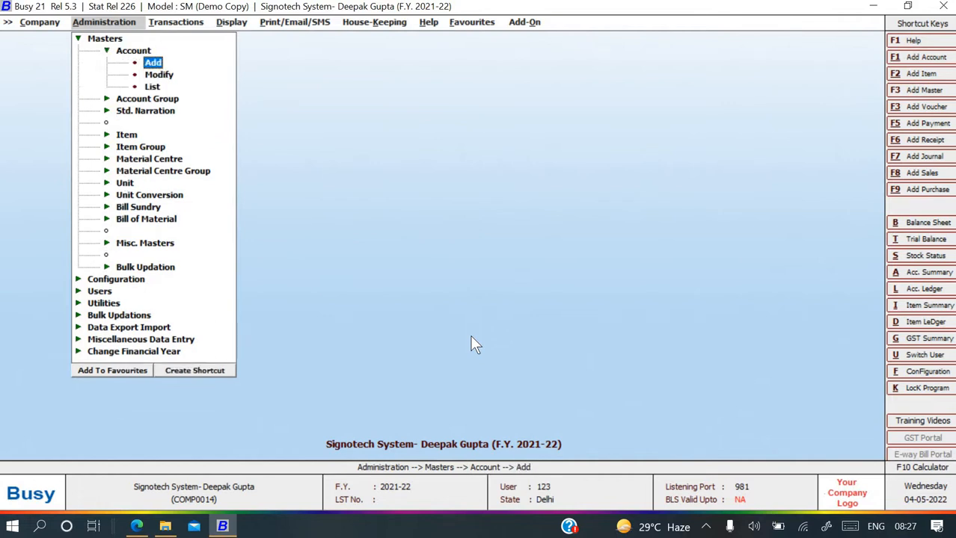
key("Return")
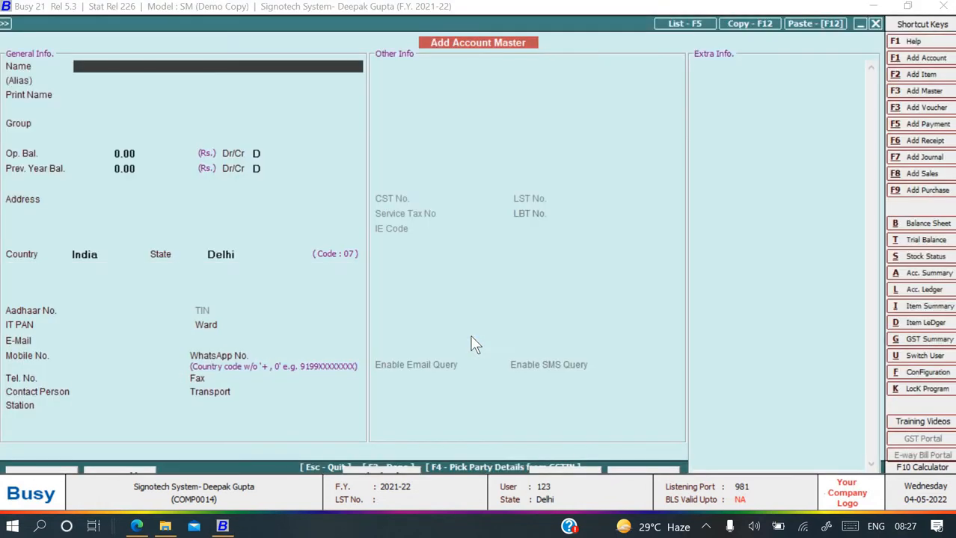
Save a Capital account under Capital Account with a 40,00,000 credit opening balance.
type("Capital")
key("Return")
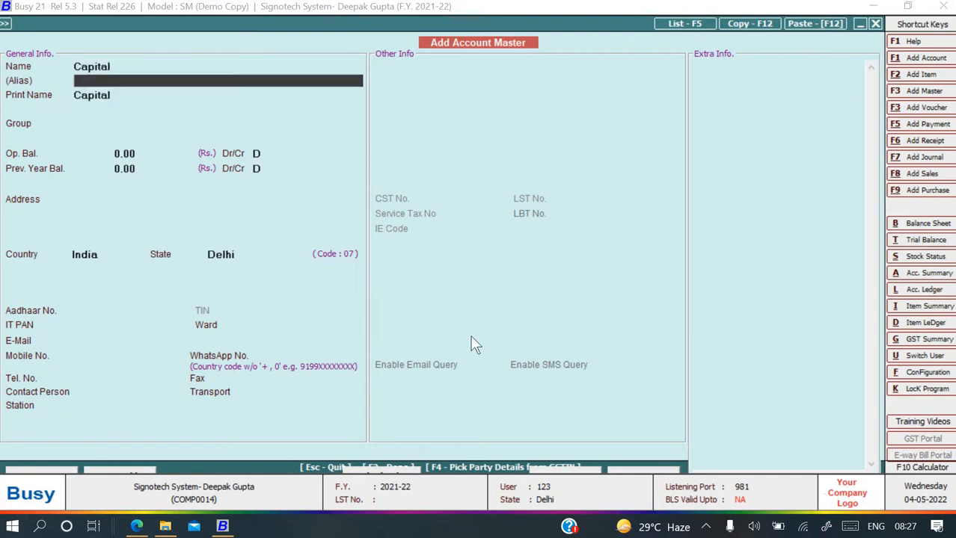
key("Return")
key("Return")
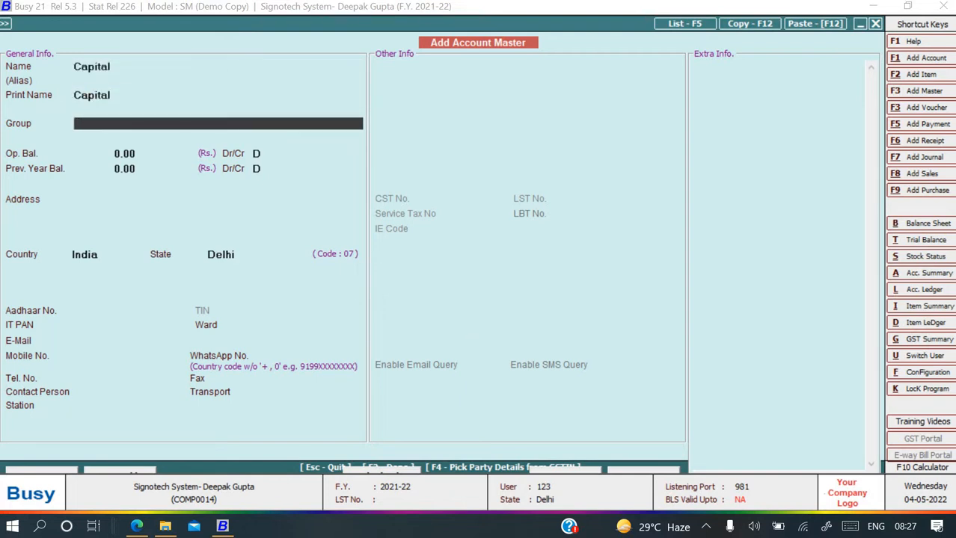
type("ca")
key("Return")
key("alt+Tab")
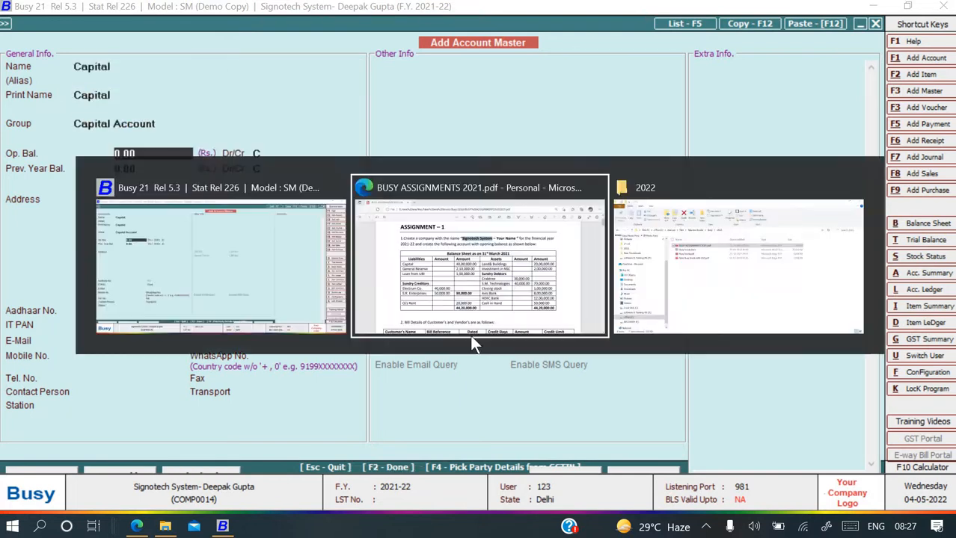
key("alt+Tab")
type("40,00,0")
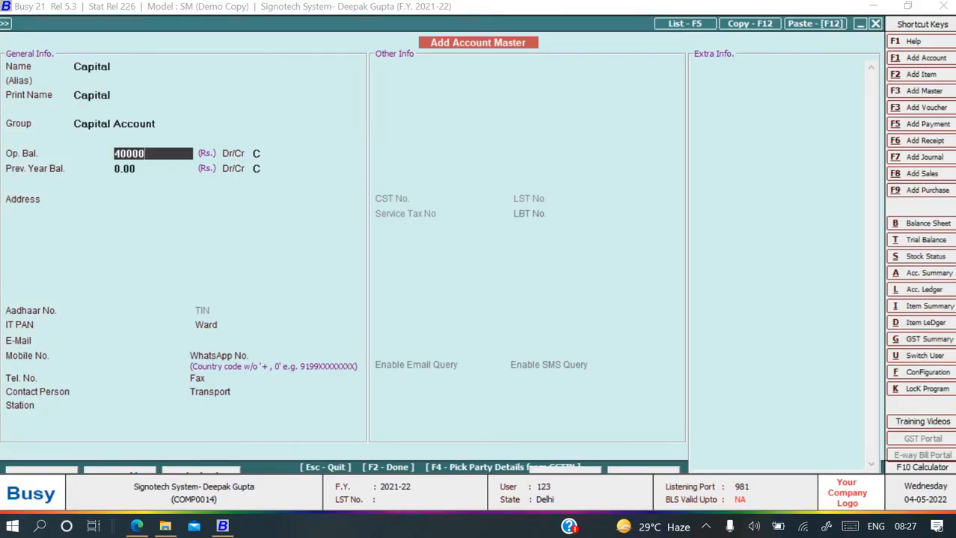
type("00")
key("Return")
key("Return")
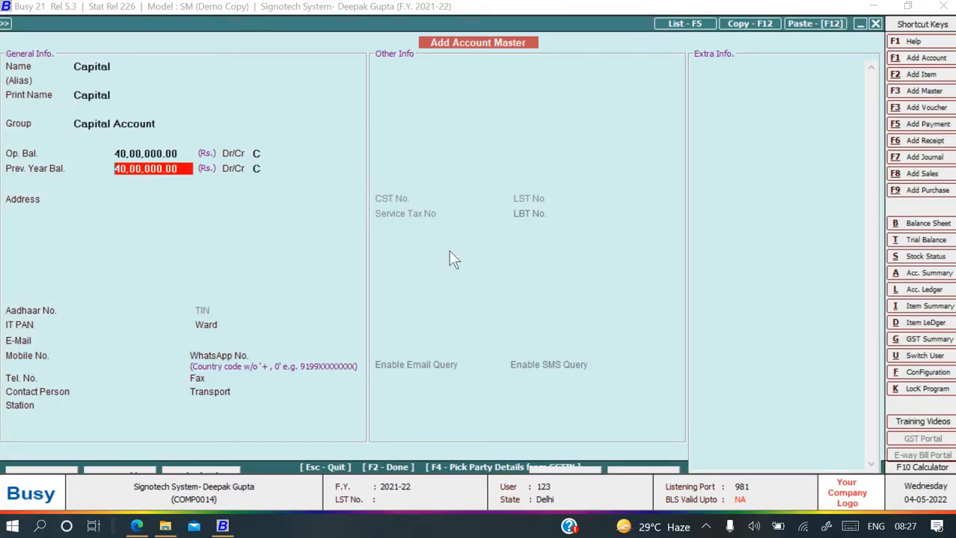
key("F2")
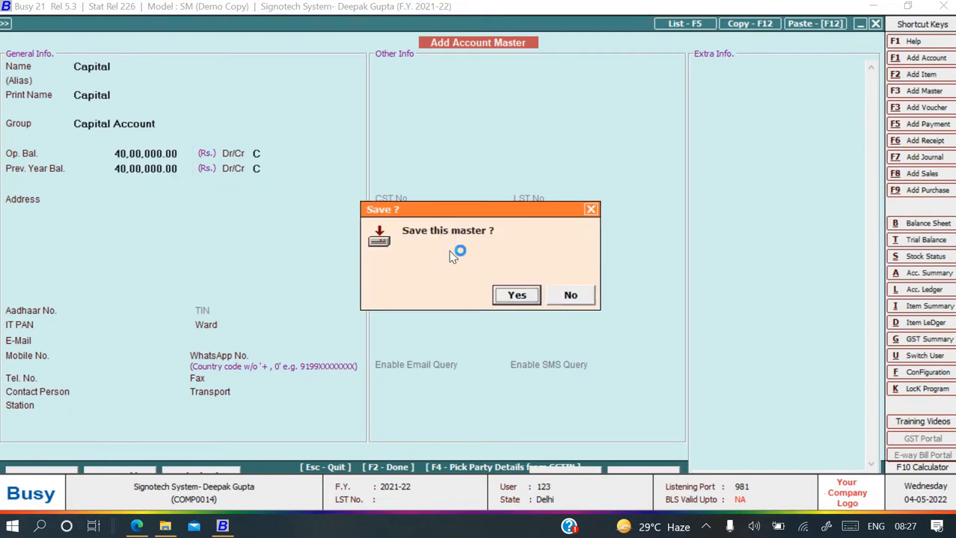
key("Return")
key("alt+Tab")
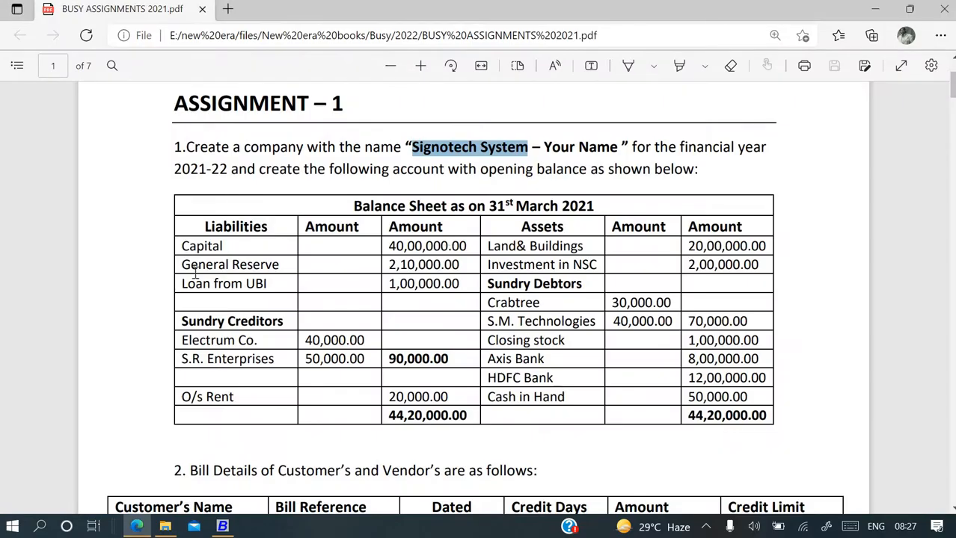
key("alt+Tab")
key("Escape")
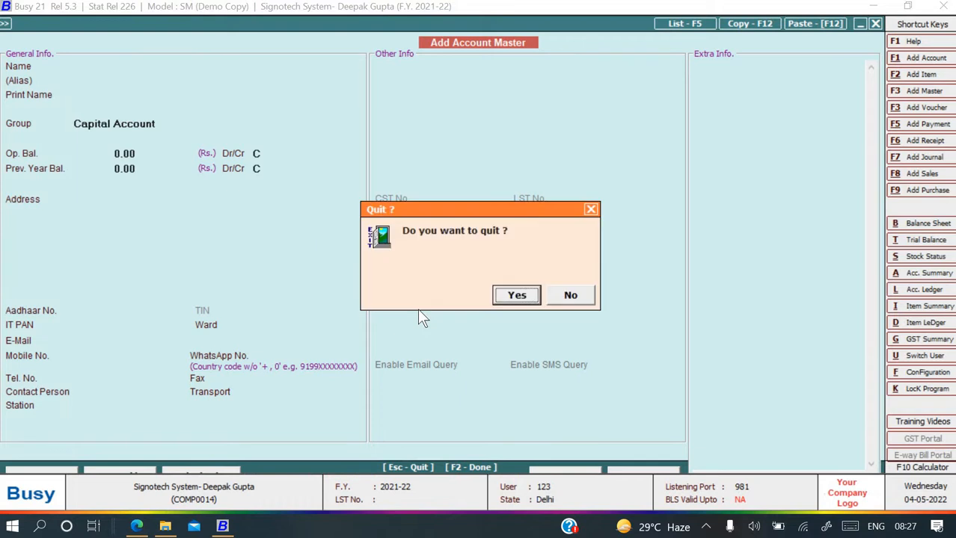
Leave the blank account form and browse the Modify Account list, then close it.
key("Return")
key("Up")
key("Down")
key("Down")
key("Return")
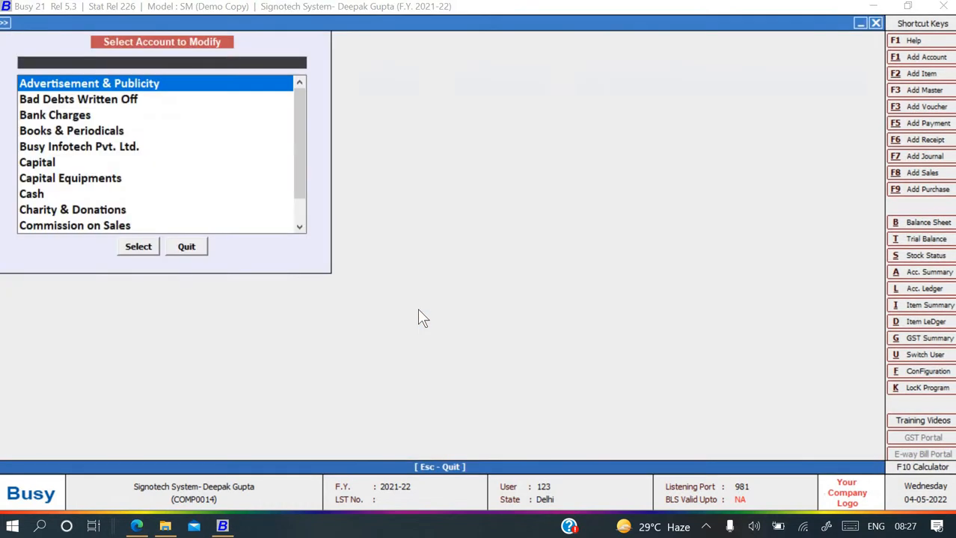
type("ge")
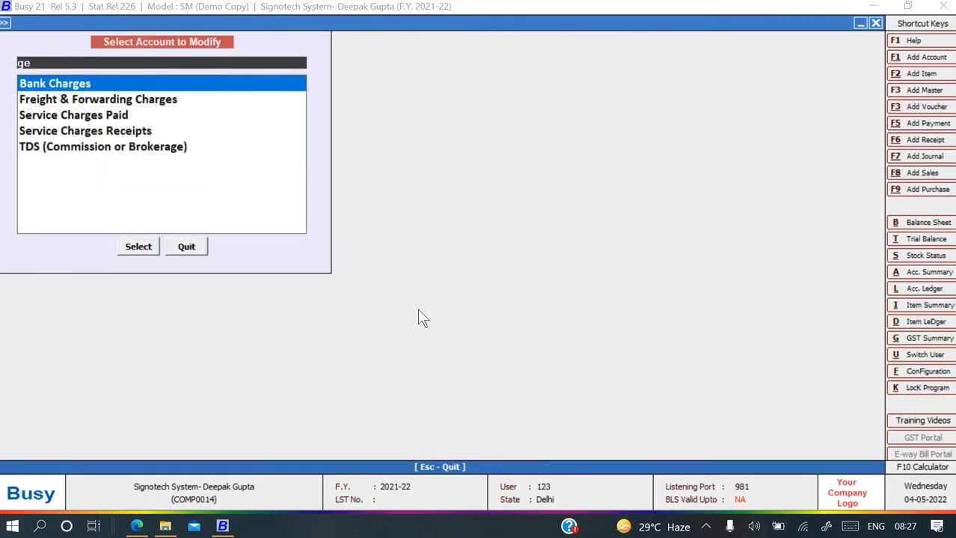
key("BackSpace")
key("BackSpace")
type("res")
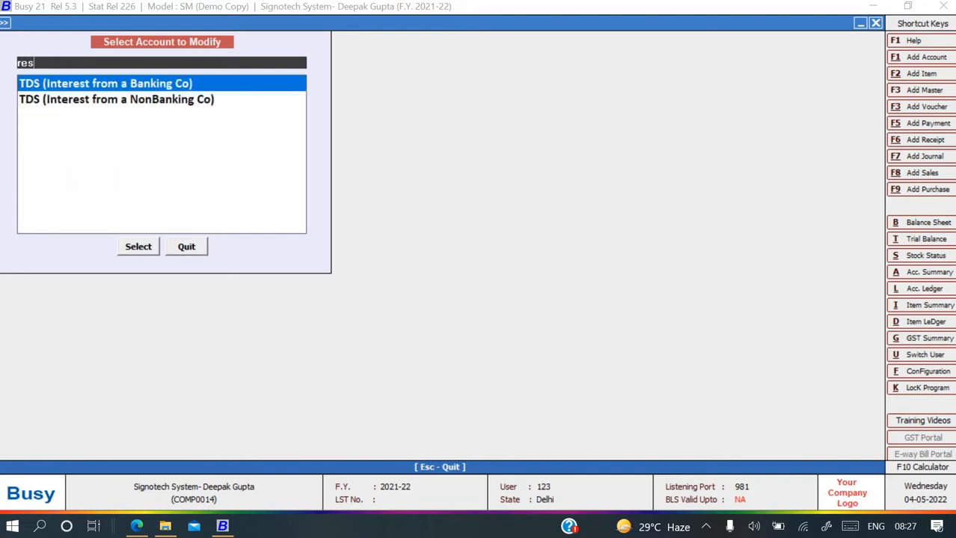
key("Escape")
key("Escape")
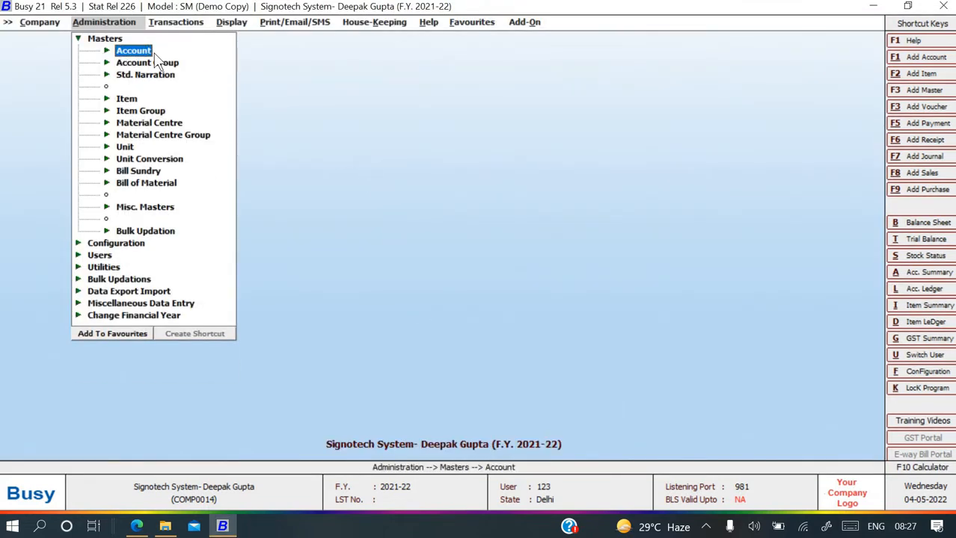
key("Escape")
In Features / Options > General, set Avoid Beep Sound in Message Box to Y and save.
left_click(103, 51)
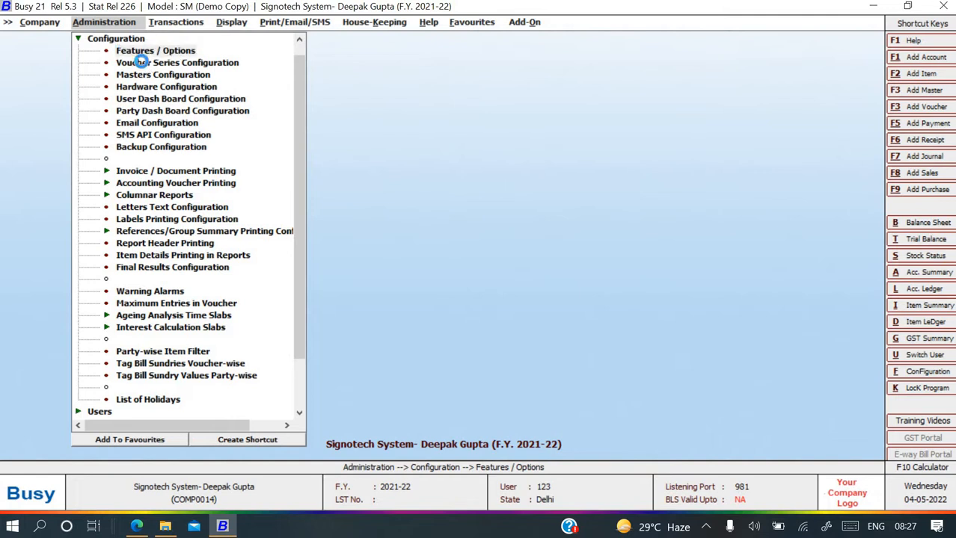
key("Return")
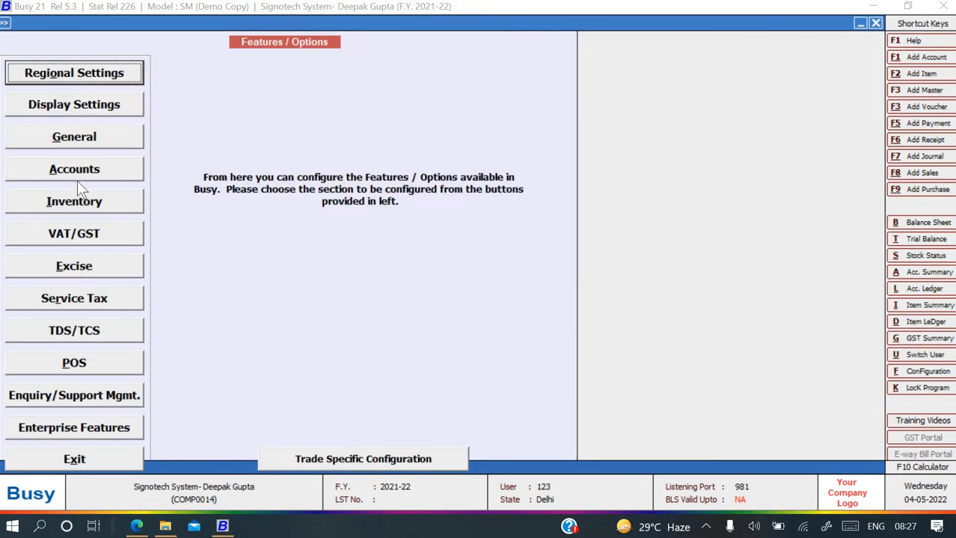
left_click(76, 139)
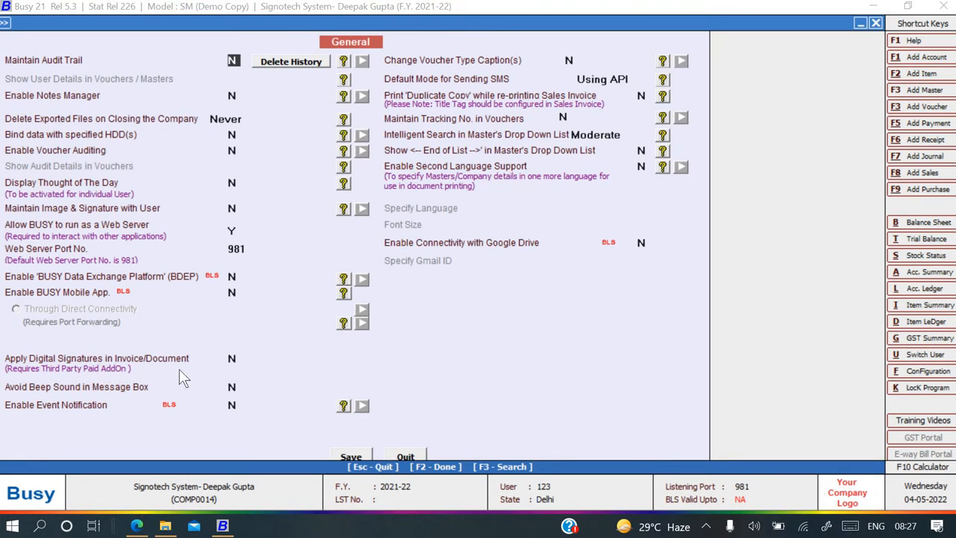
left_click(233, 387)
key("Return")
key("F2")
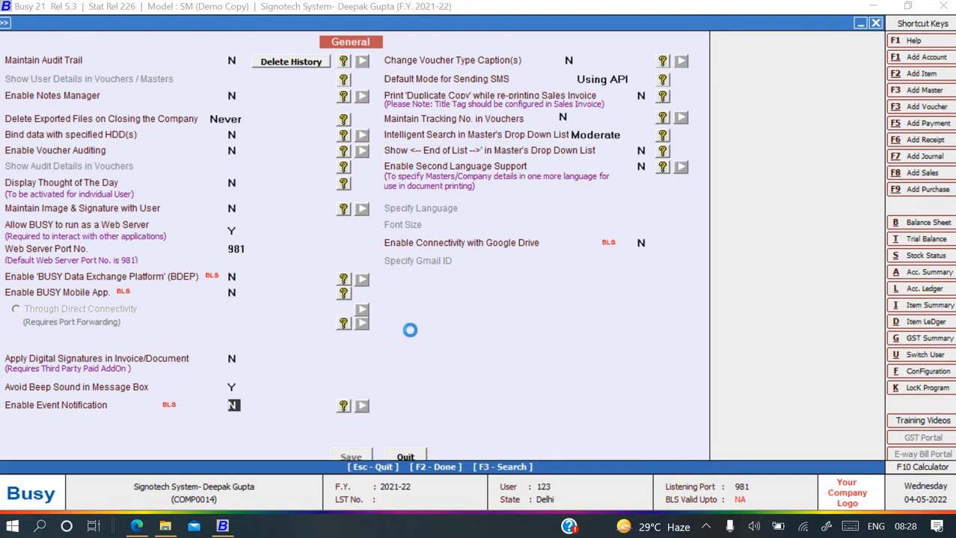
key("Escape")
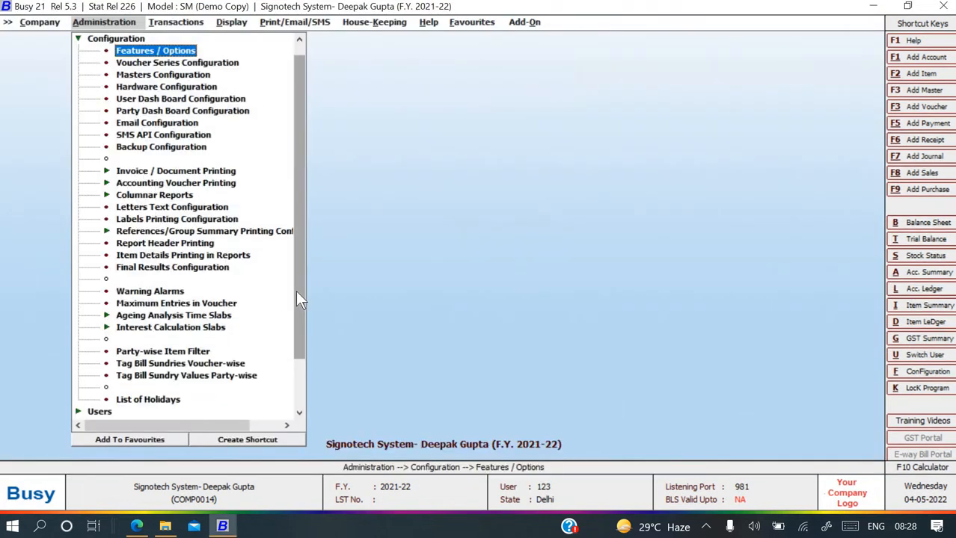
key("Escape")
Collapse Configuration and expand the Masters options in Administration.
key("Right")
key("Left")
key("Left")
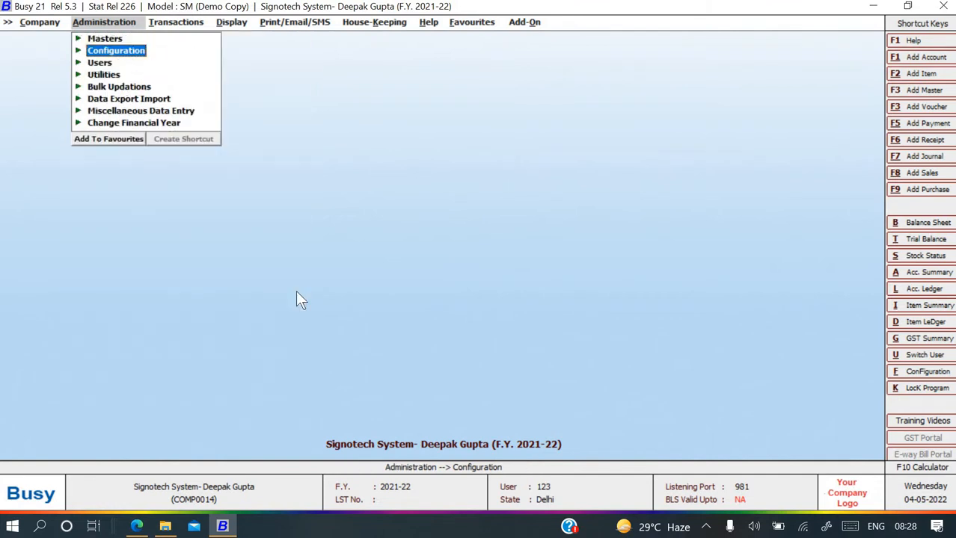
key("Up")
key("Right")
key("Right")
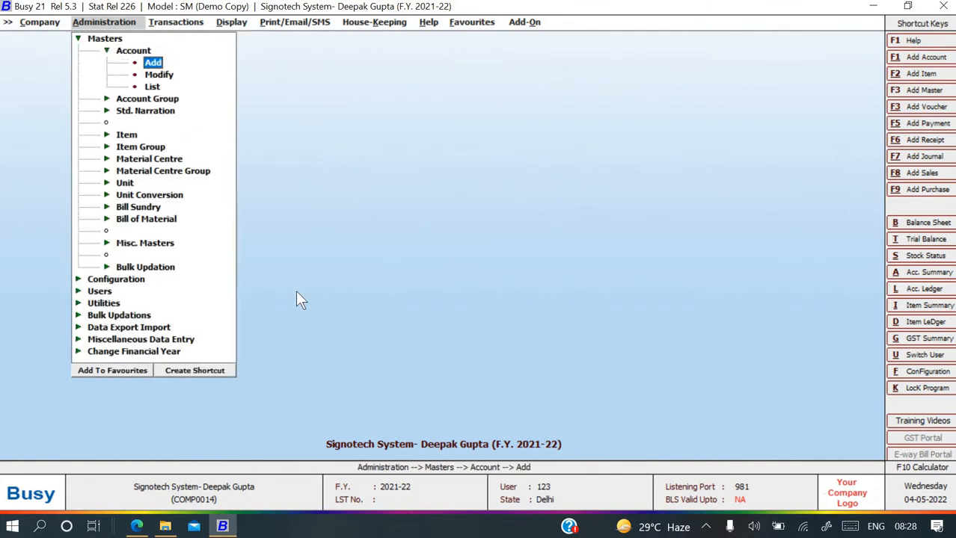
Add the General Reserve account (group Reserves & Surplus, opening balance 2,10,000 Cr) and save it.
key("Return")
type("ge")
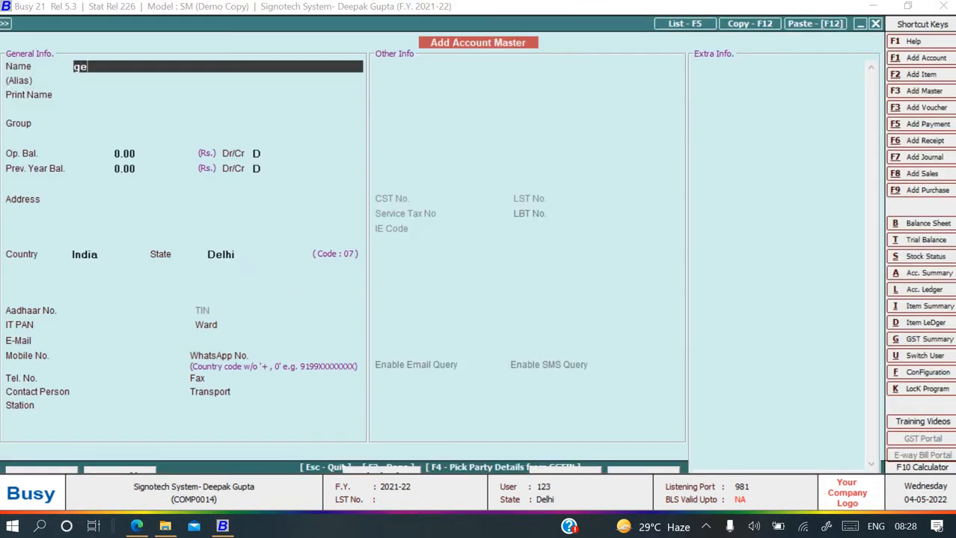
type("neral reserve")
key("Return")
key("Return")
type("re")
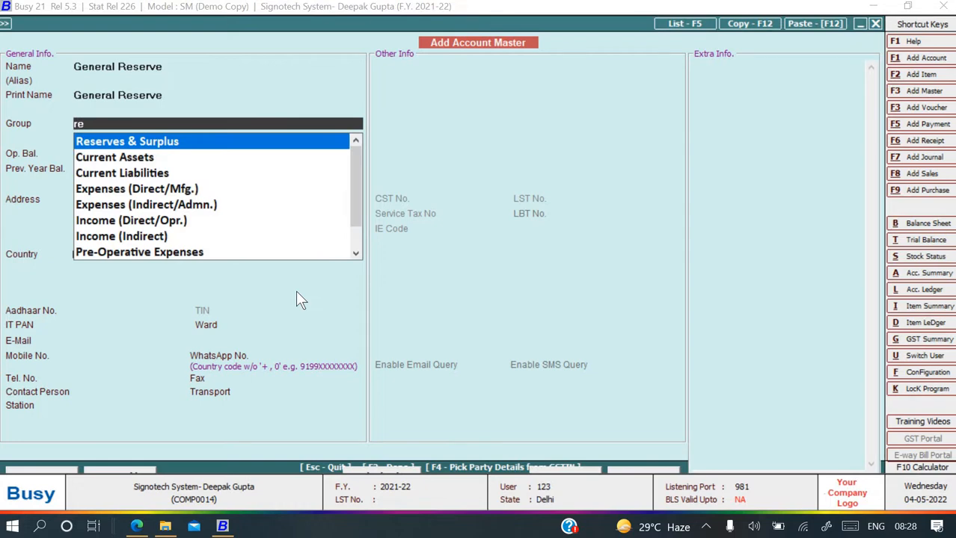
key("Return")
key("alt+Tab")
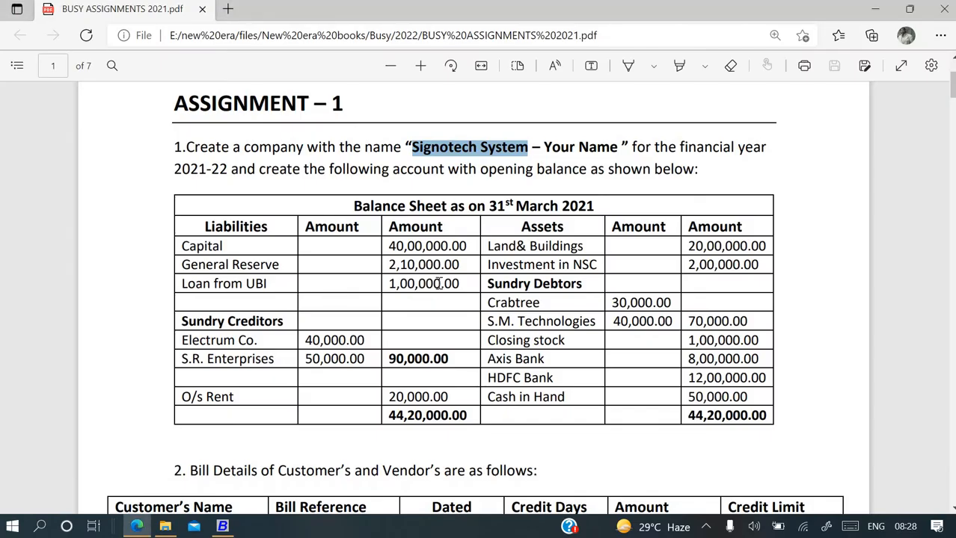
key("alt+Tab")
type("2,10,000")
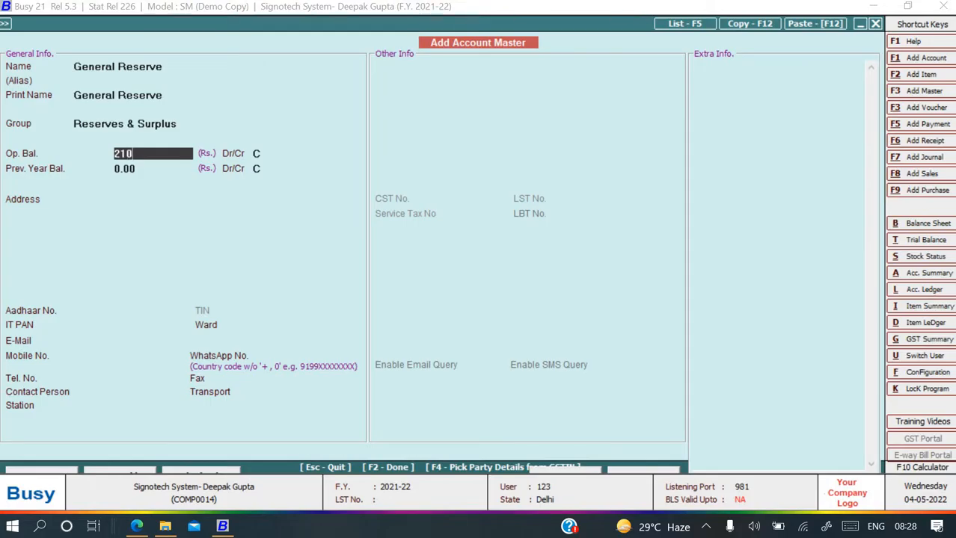
key("Return")
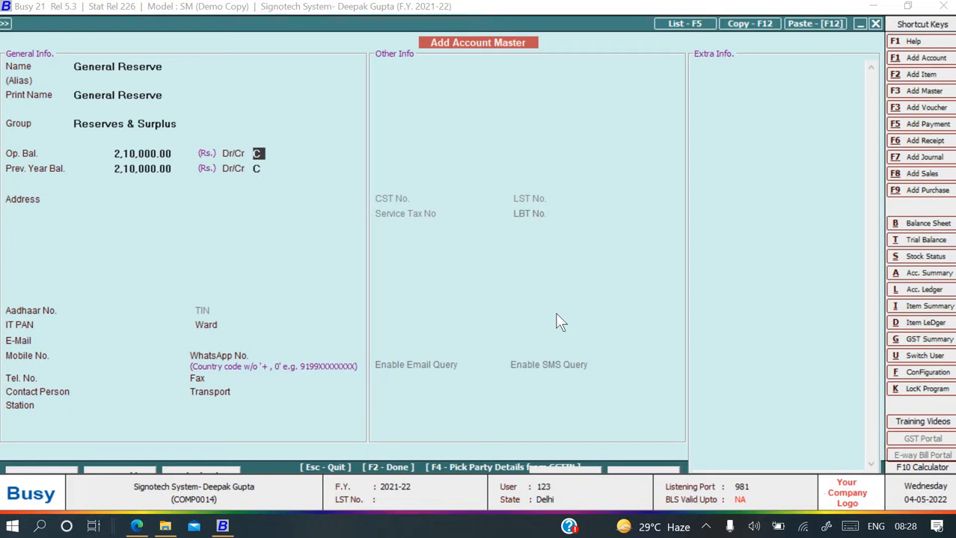
key("Return")
key("Return")
key("alt+Tab")
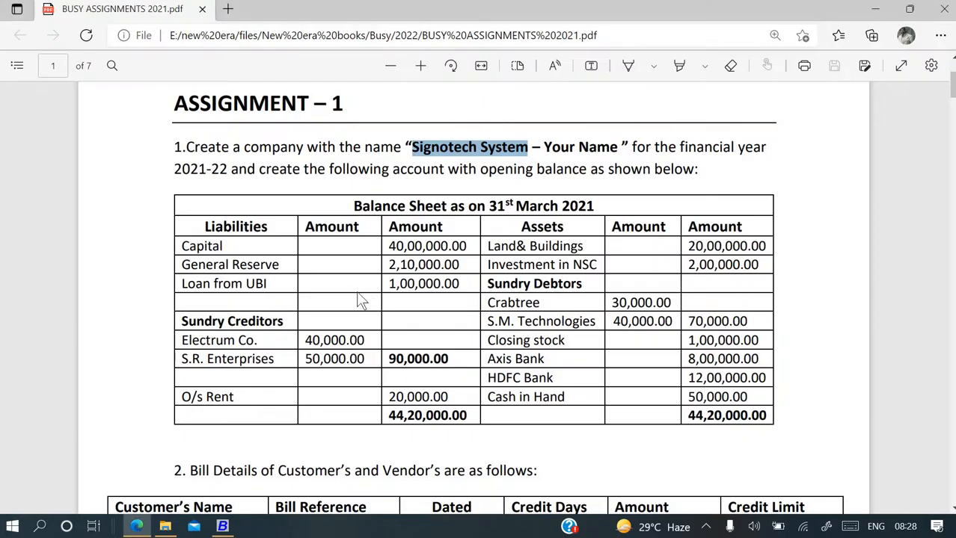
key("alt+Tab")
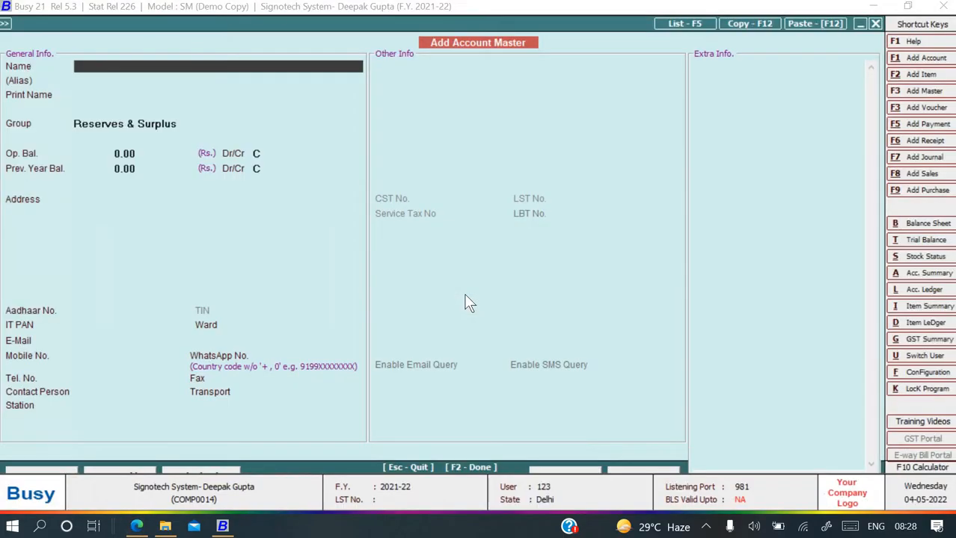
Enter account Loan From UBI in group Secured Loans with a 1,00,000 credit opening balance.
type("Loan From UBI")
key("Return")
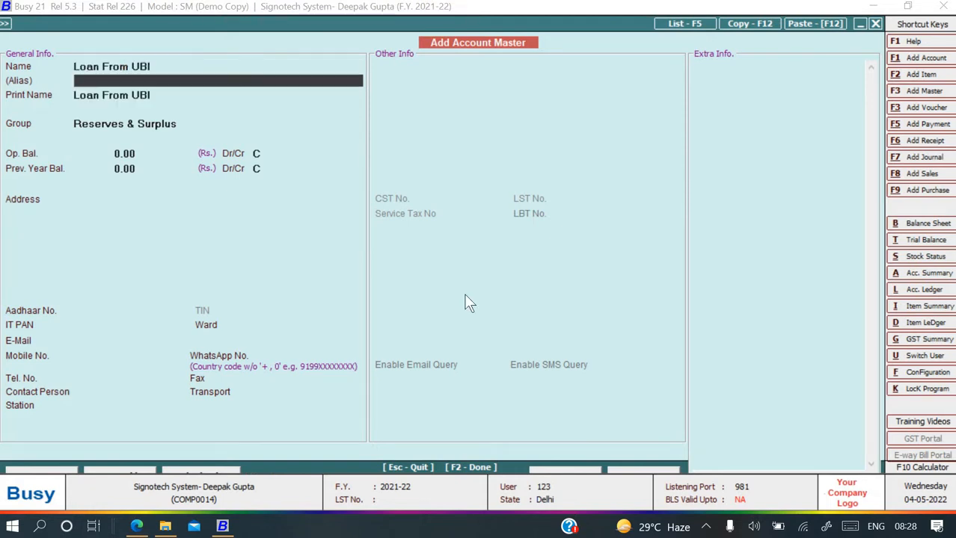
key("Return")
key("Return")
type("s")
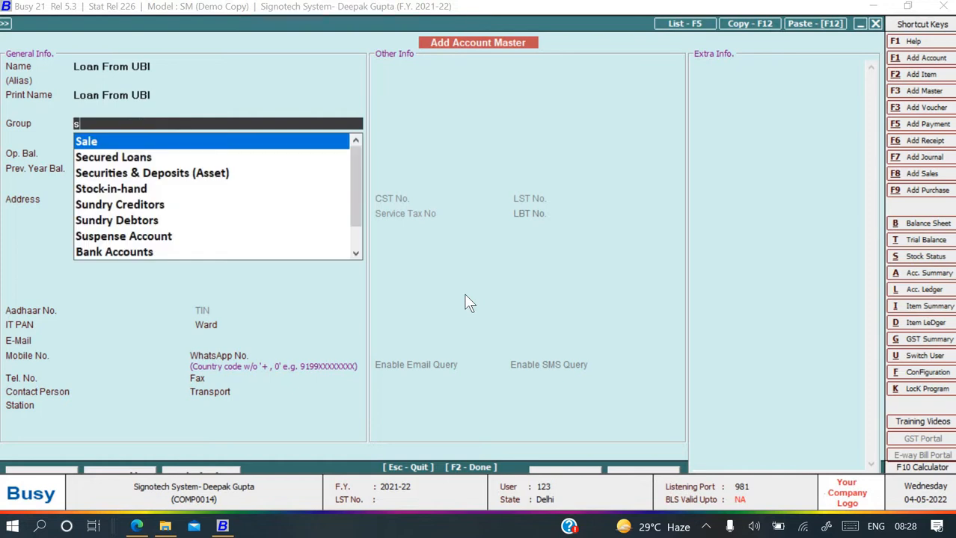
type("e")
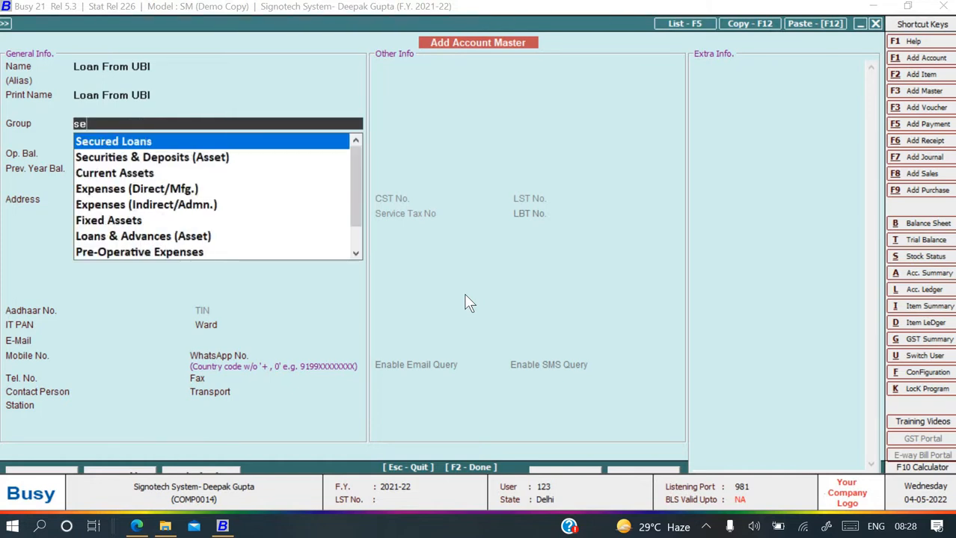
key("Return")
key("alt+Tab")
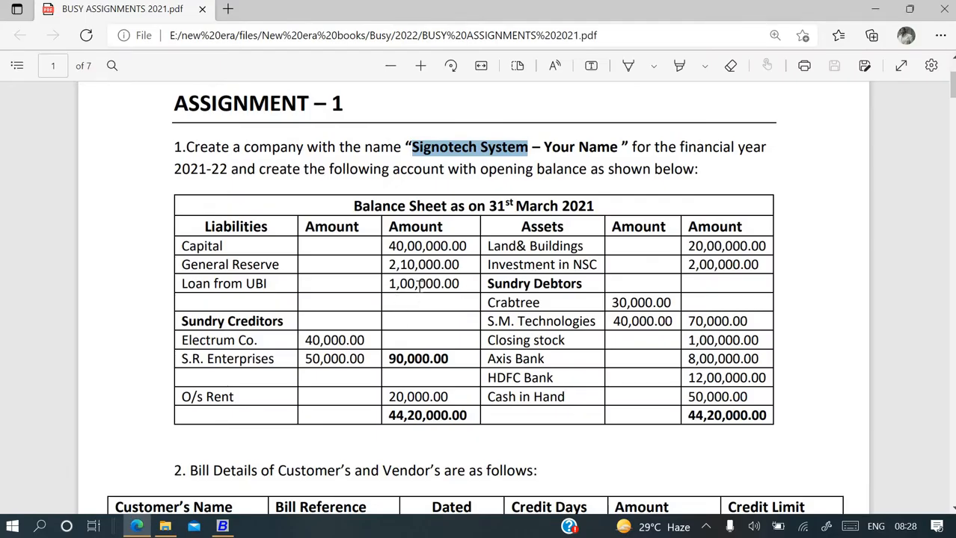
key("alt+Tab")
type("1,00,")
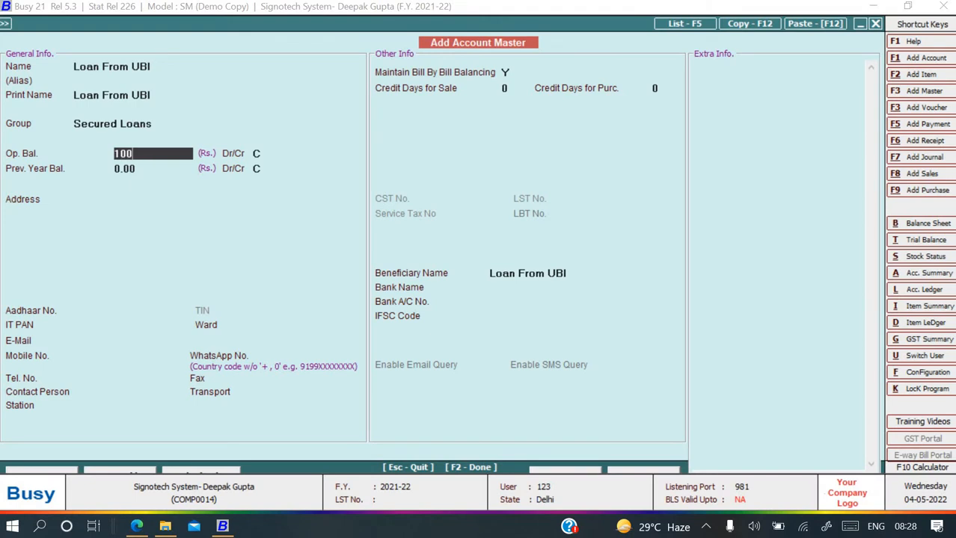
type("000")
key("Return")
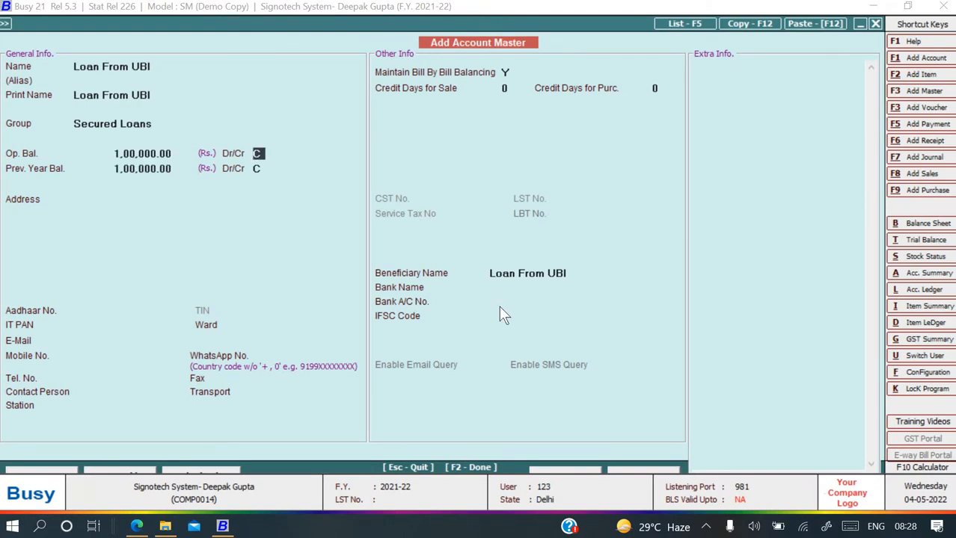
key("Return")
Set Maintain Bill By Bill Balancing to N, save the account, and select Electrum Co. in the assignment.
key("Escape")
key("Return")
key("Return")
key("Return")
key("Return")
key("Return")
key("Return")
key("Return")
key("Return")
key("Return")
key("Return")
key("Return")
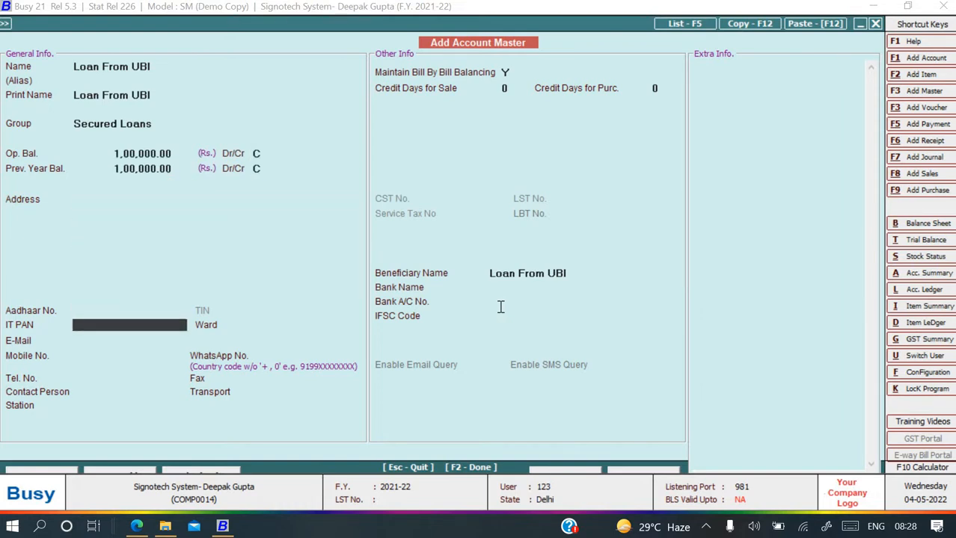
key("Return")
key("Return")
key("Return")
key("Return")
key("Return")
key("Return")
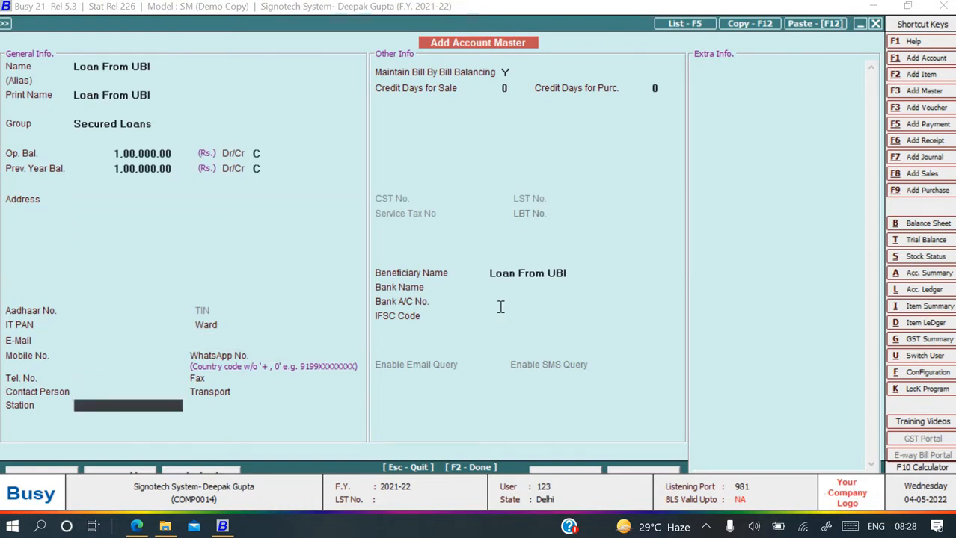
key("Up")
key("n")
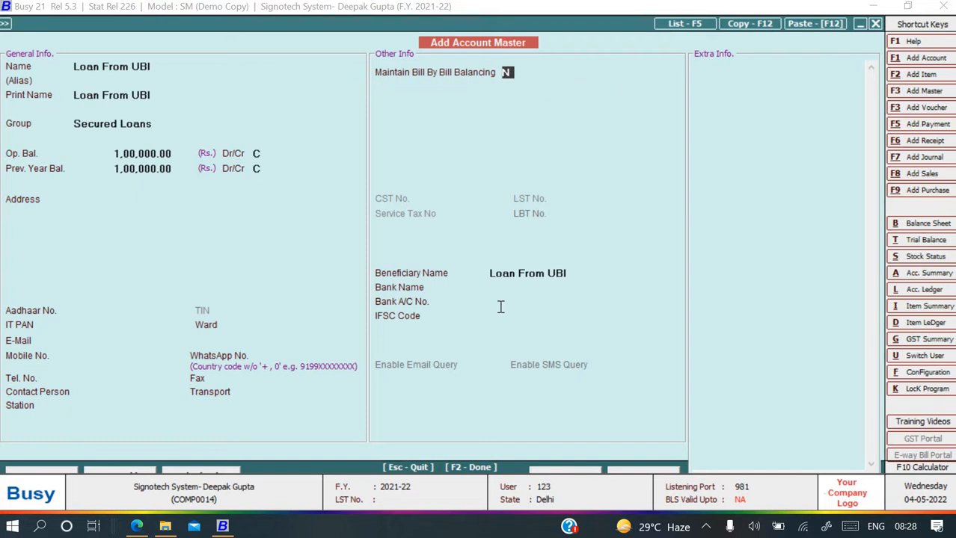
key("Return")
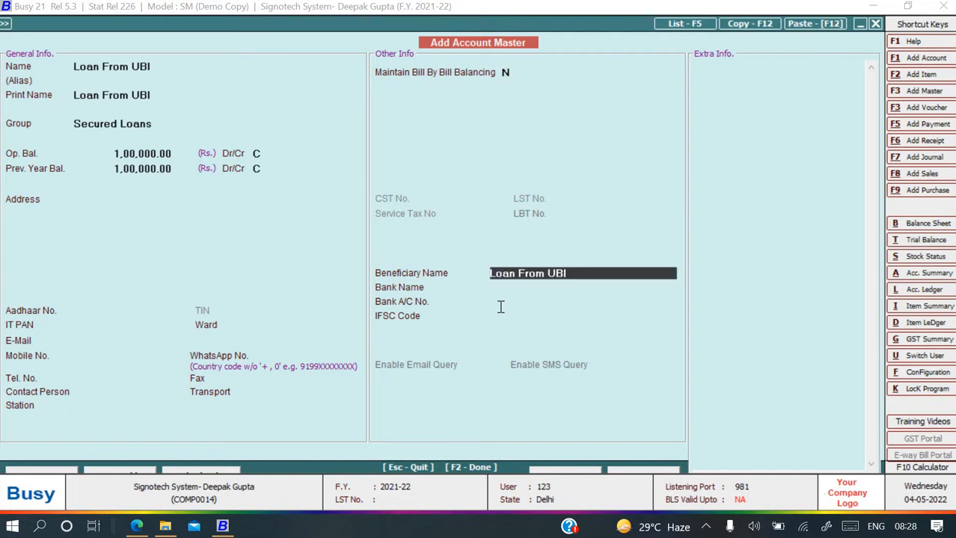
key("F2")
key("Return")
key("alt+Tab")
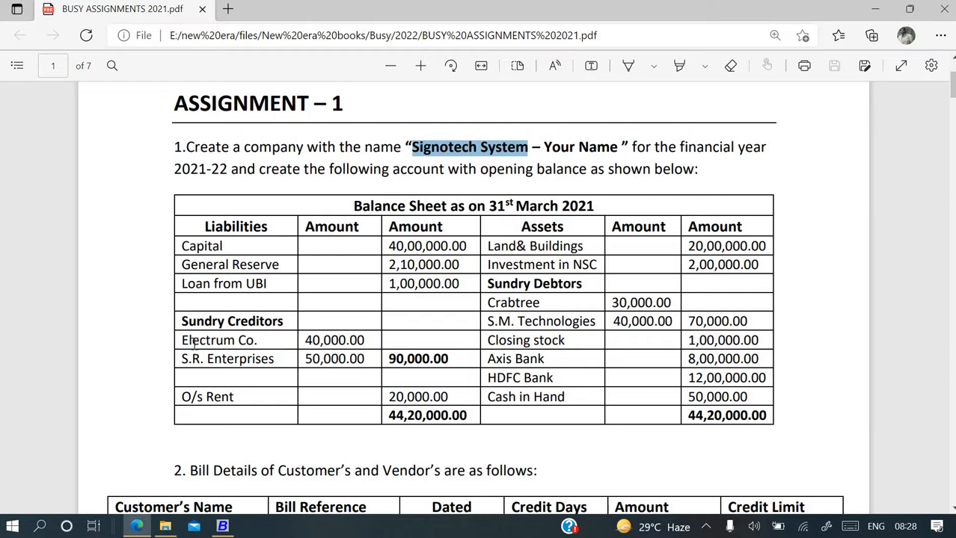
left_click_drag(182, 341, 257, 342)
key("ctrl+c")
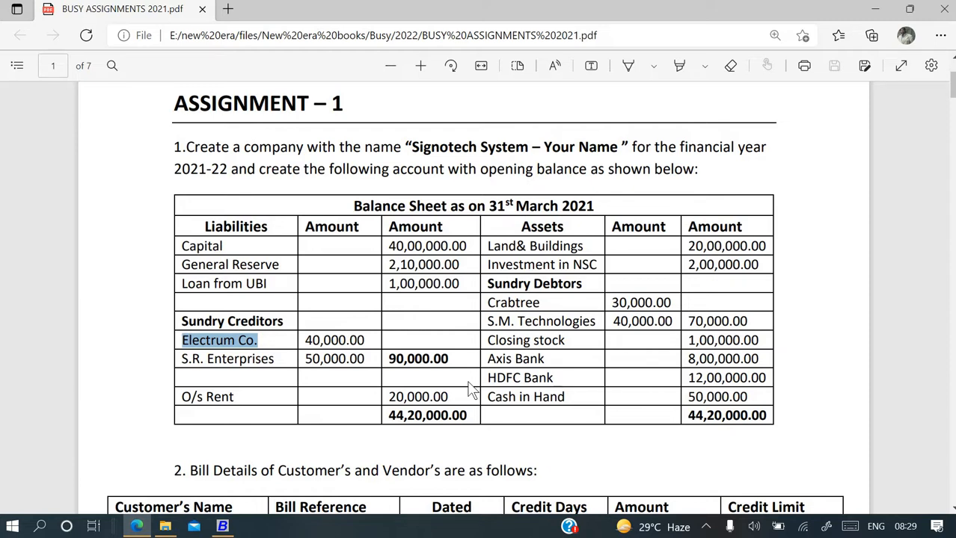
key("alt+Tab")
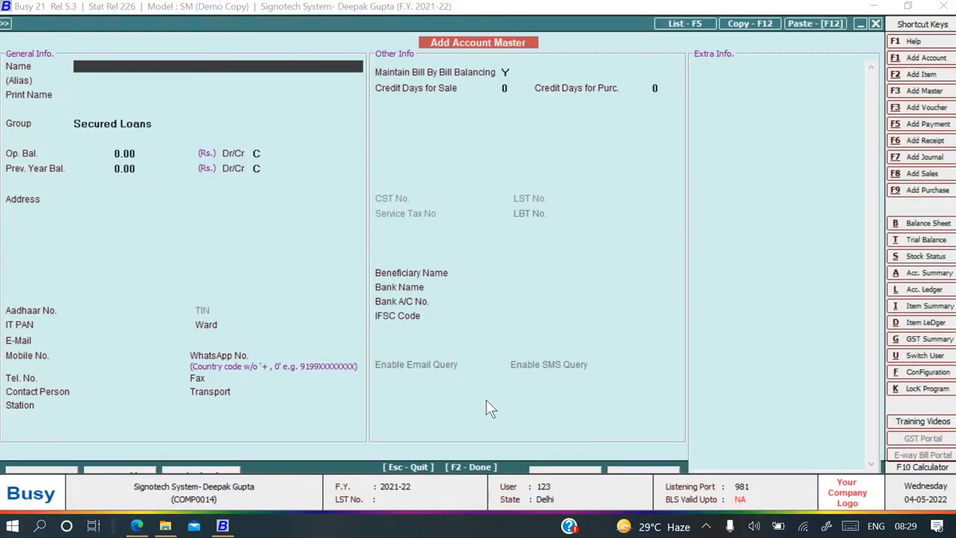
Create Electrum Co. under Sundry Creditors with a 40,000 credit opening balance.
key("ctrl+v")
key("Return")
key("Return")
key("Return")
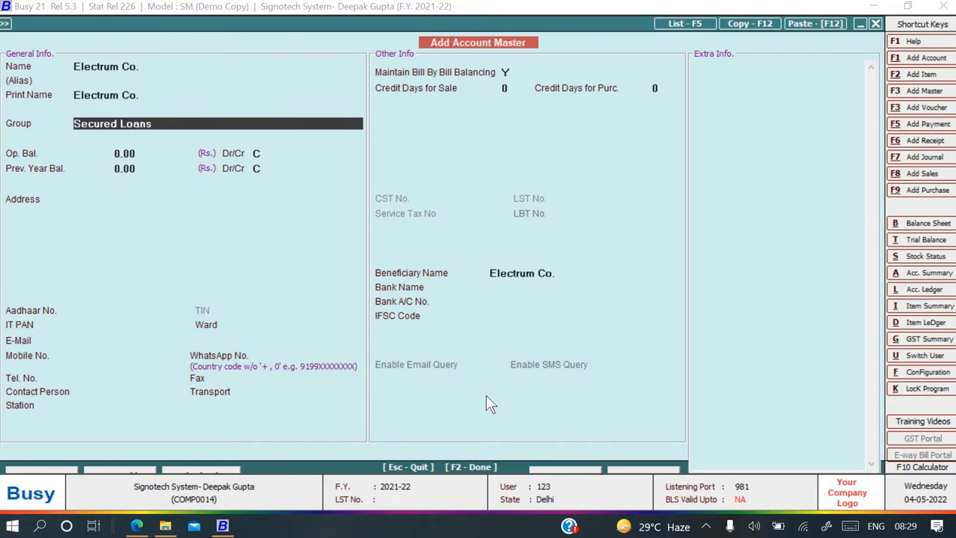
type("S")
key("Down")
key("Down")
key("Down")
key("Down")
key("Return")
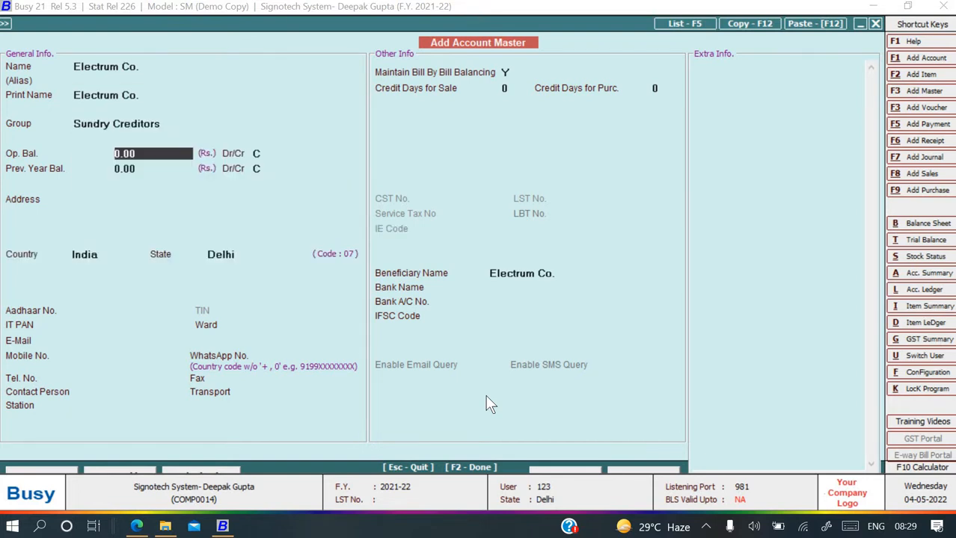
key("alt+Tab")
left_click_drag(490, 398, 326, 338)
left_click(326, 338)
key("alt+Tab")
type("40,000")
key("Return")
key("Return")
key("Return")
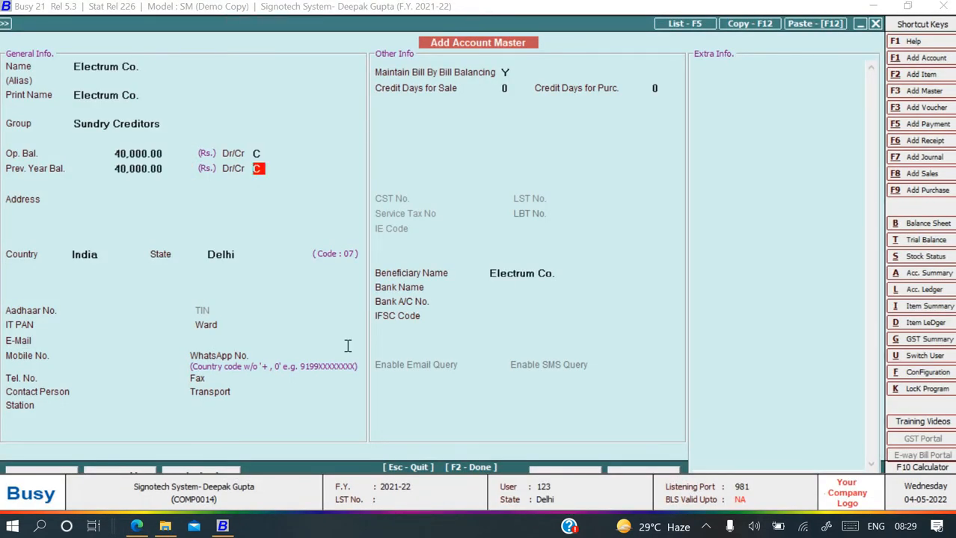
key("Return")
key("Return")
key("Return")
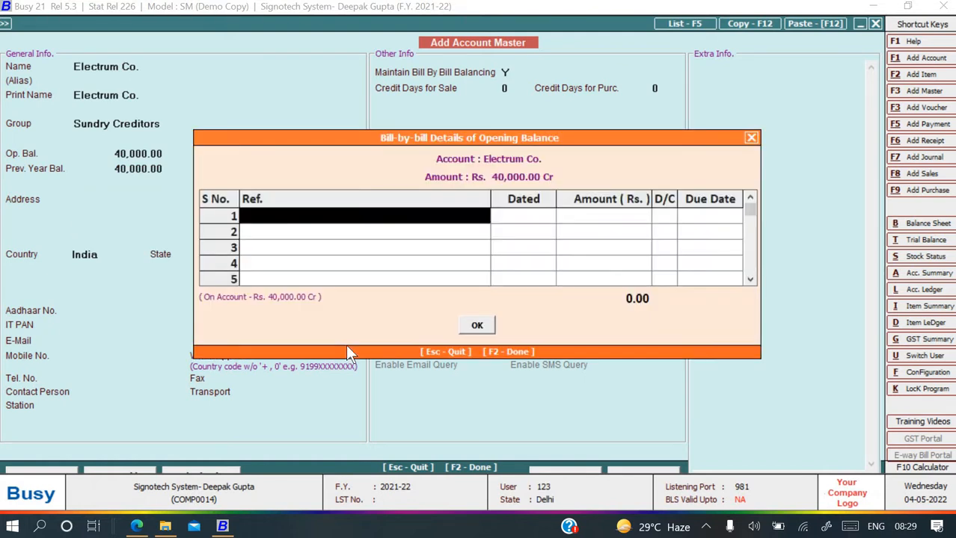
Enter first bill reference EC/21-22/310 dated 10-04-2021 in the bill-by-bill details.
key("alt+Tab")
scroll(357, 329, "down", 2)
scroll(358, 329, "down", 3)
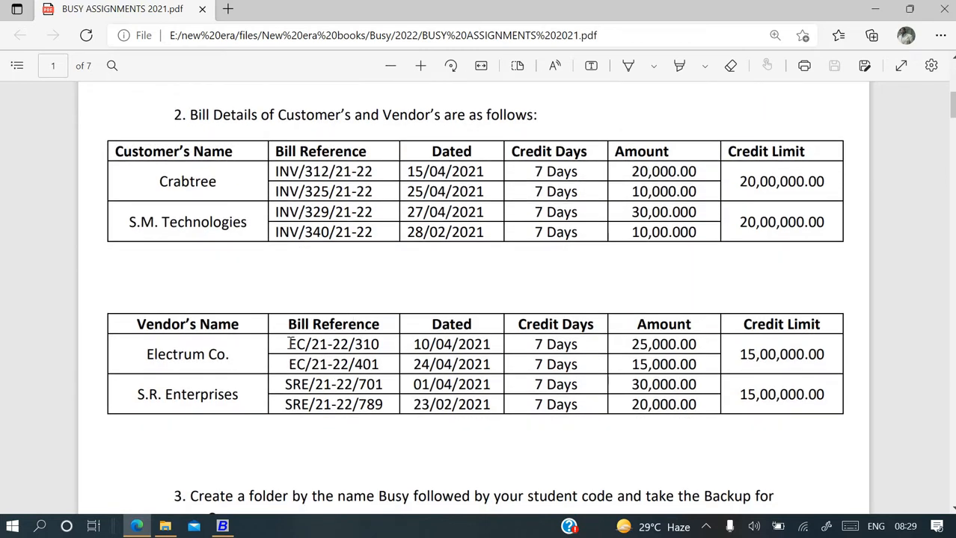
left_click_drag(287, 344, 380, 345)
key("ctrl+c")
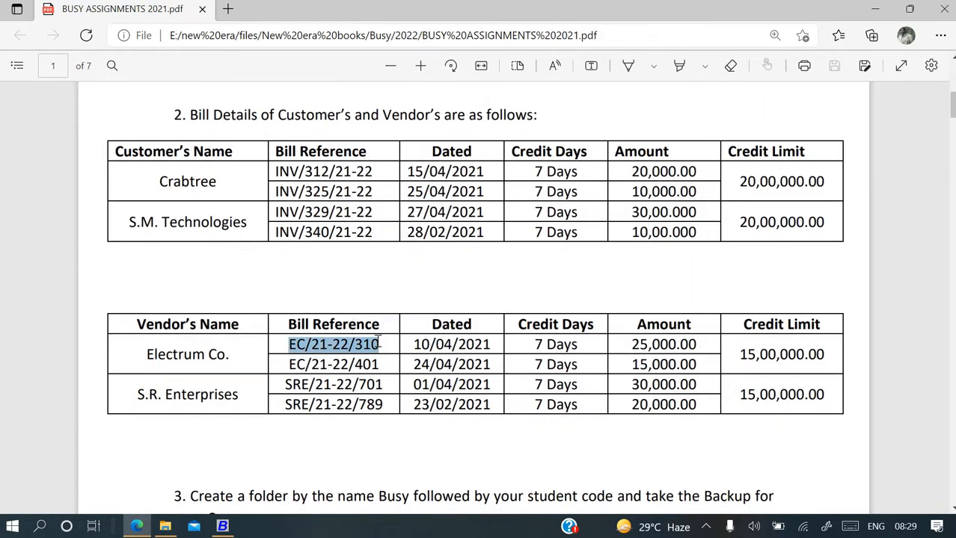
key("alt+Tab")
key("ctrl+v")
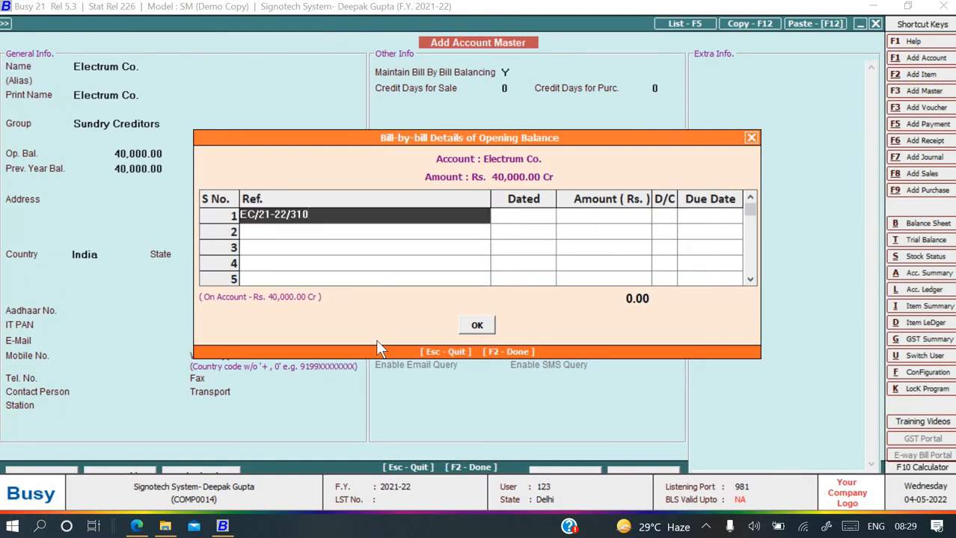
key("Return")
key("alt+Tab")
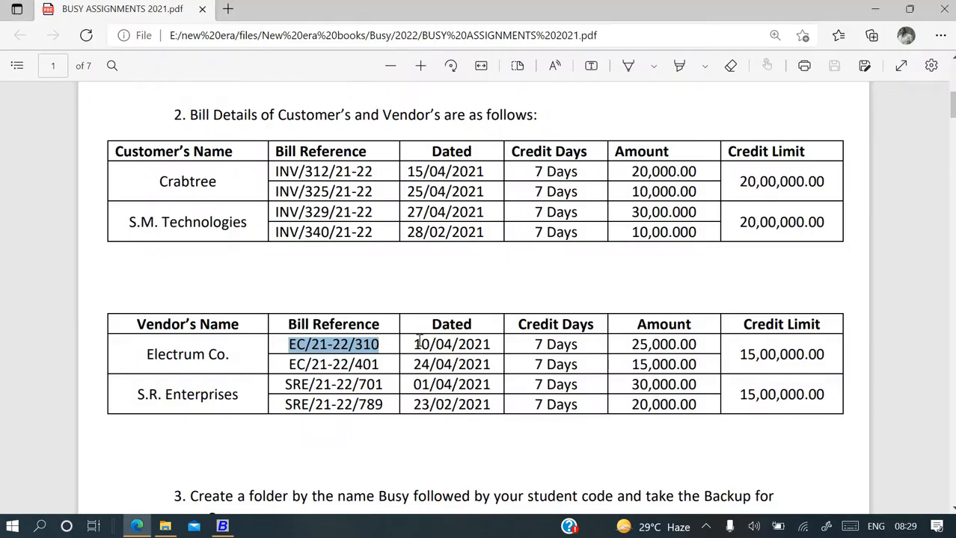
key("alt+Tab")
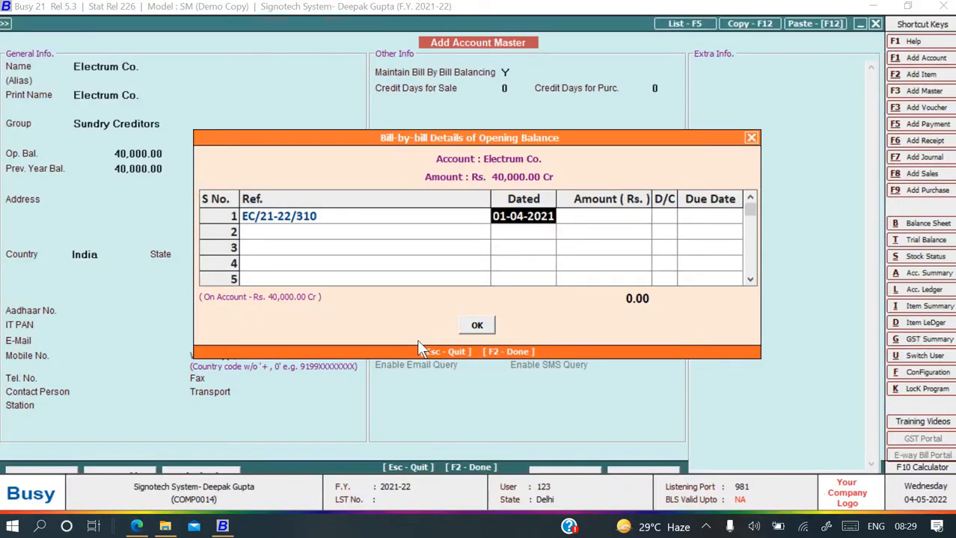
type("10-4-21")
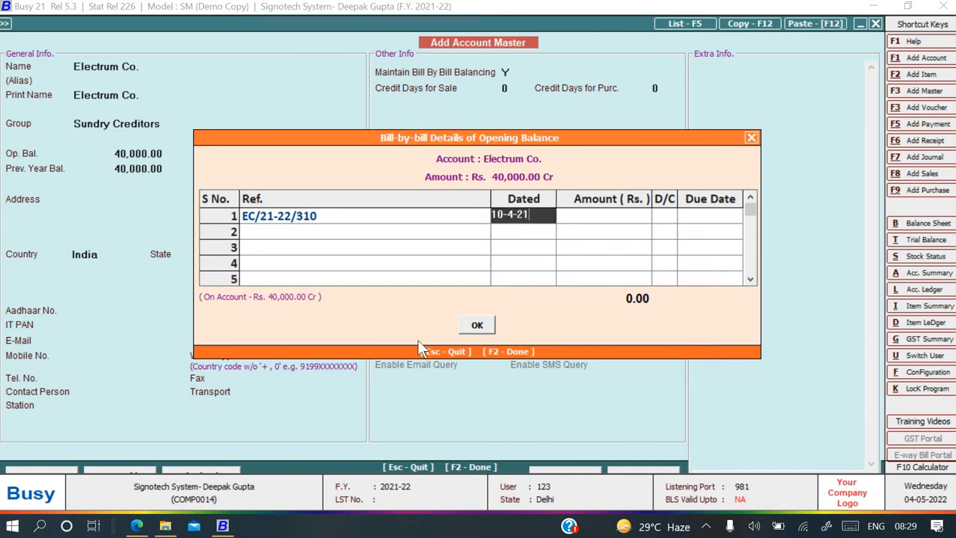
key("Return")
Give the first bill a 25,000 credit amount with due date 22-04-2021.
key("alt+Tab")
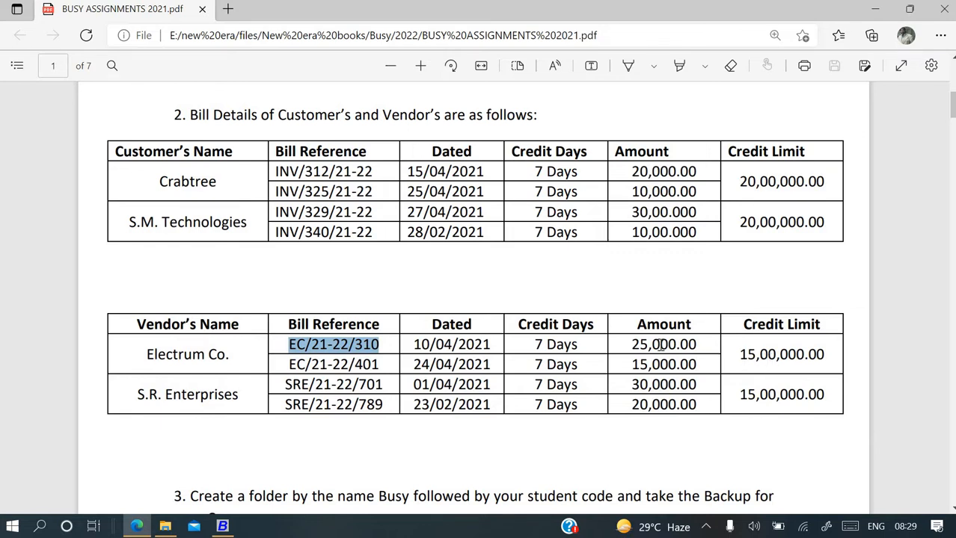
key("alt+Tab")
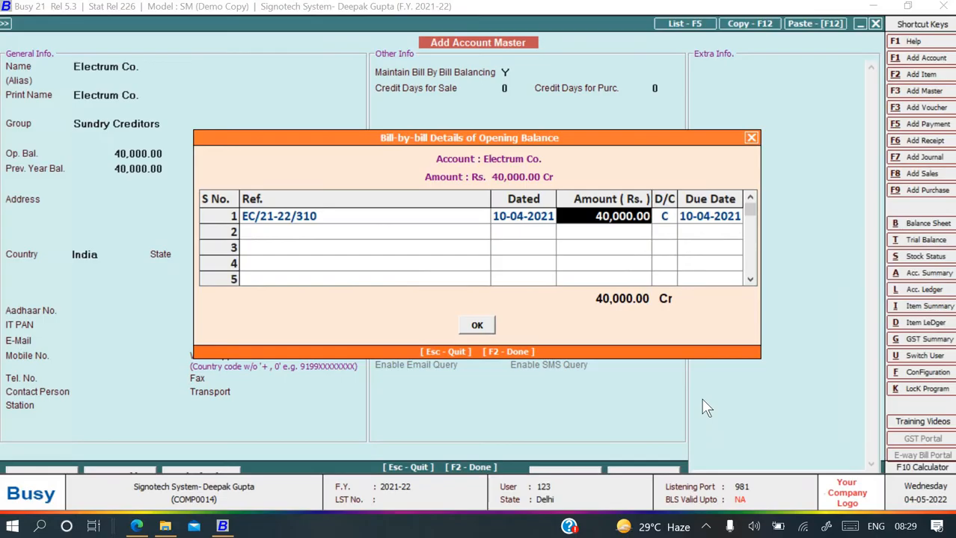
key("BackSpace")
type("25000")
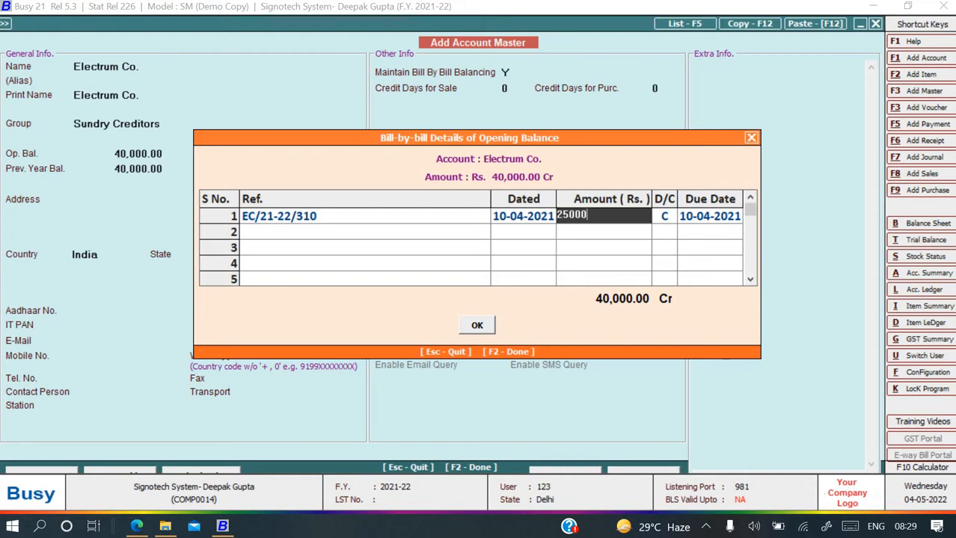
key("Return")
key("Return")
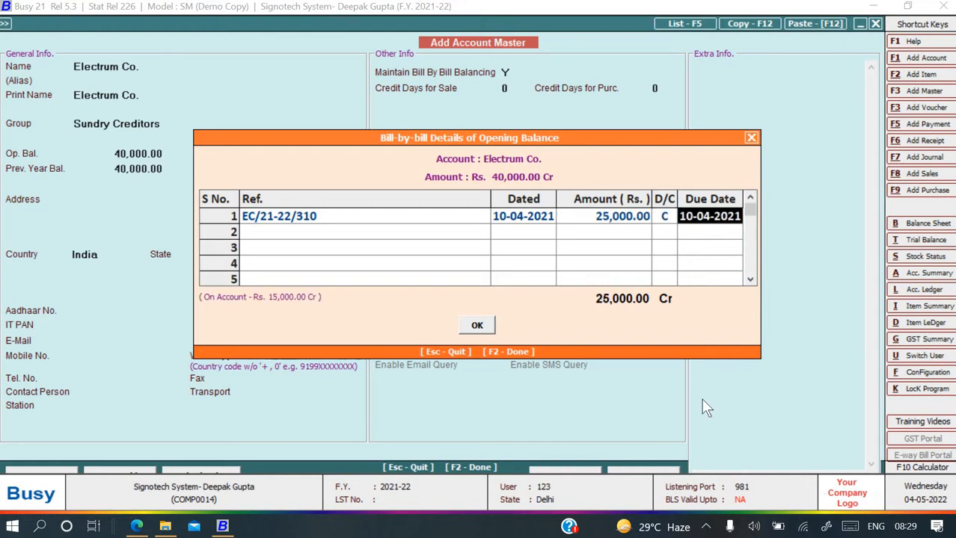
key("alt+Tab")
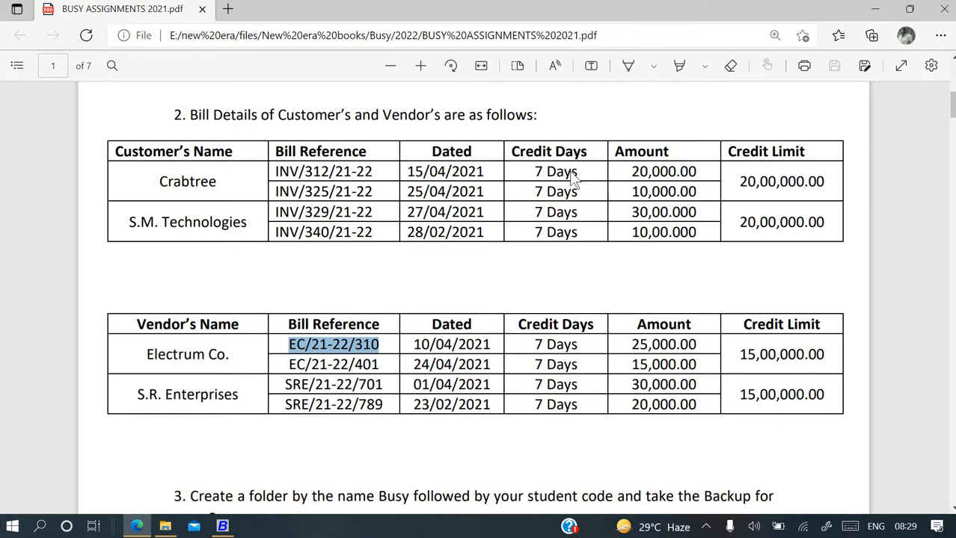
key("alt+Tab")
type("22-04-")
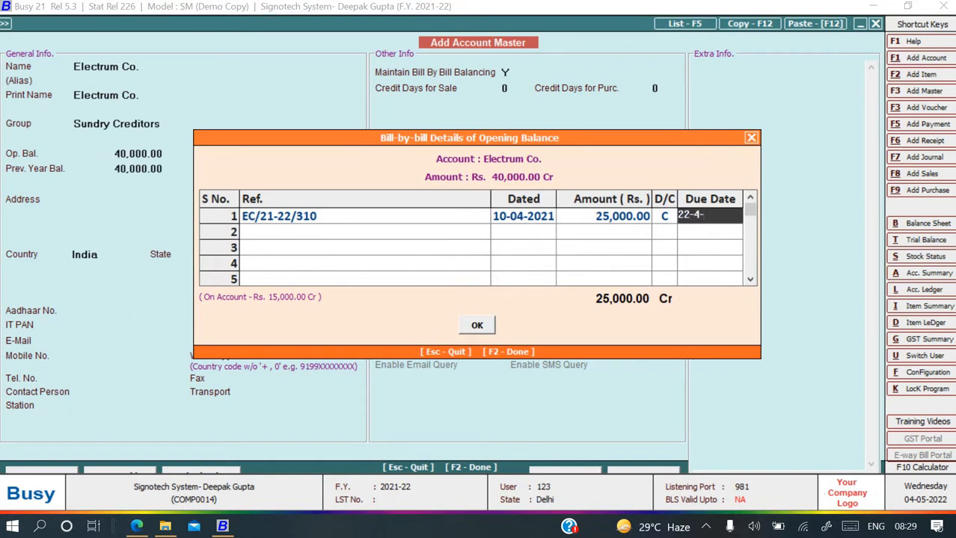
type("2021")
key("Return")
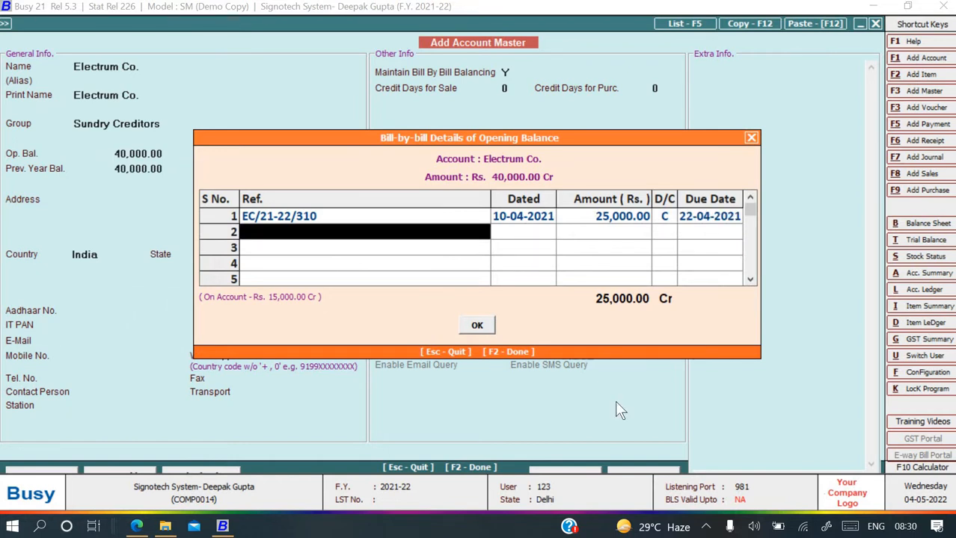
key("alt+Tab")
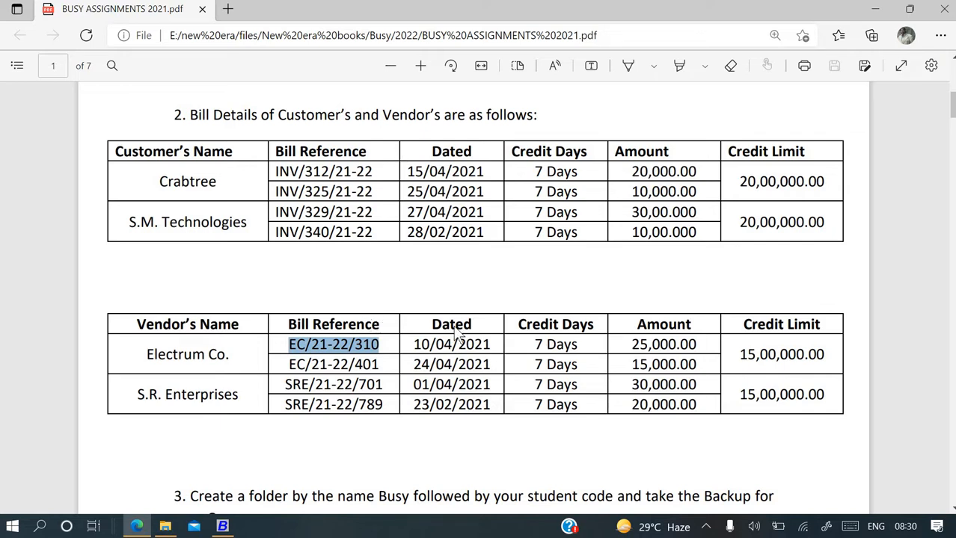
Correct the first bill's due date to 17-04-2021.
key("alt+Tab")
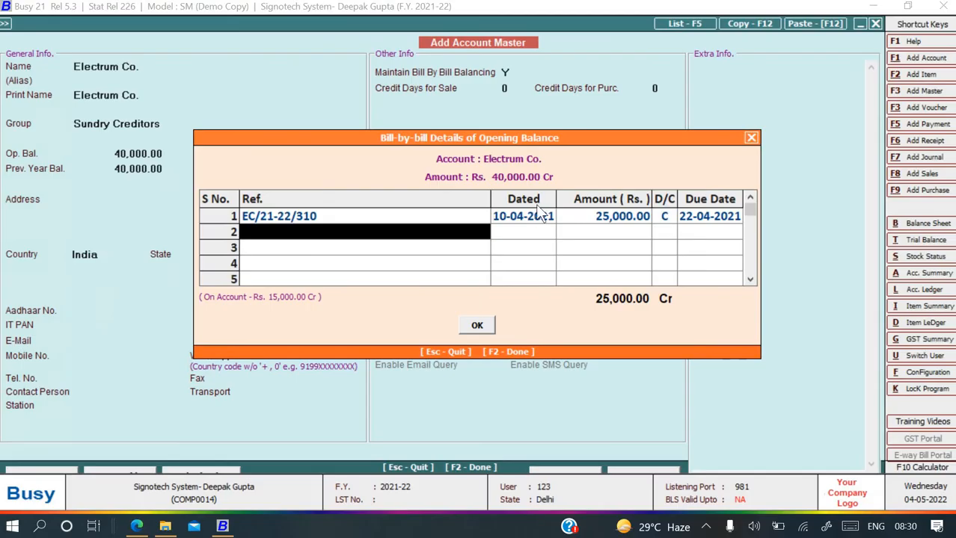
left_click(687, 216)
type("17-")
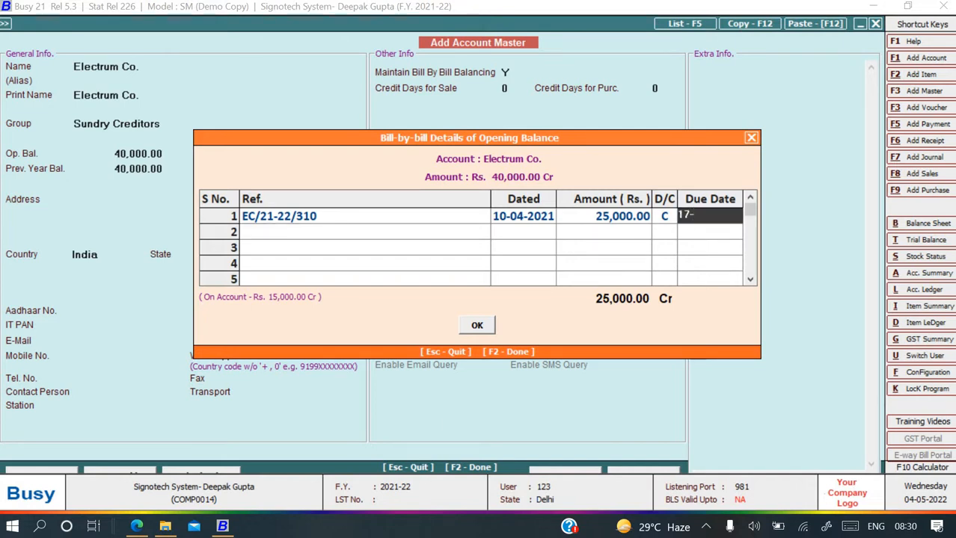
type("04-2021")
key("Return")
Add second bill EC/21-22/401 dated 24-04-2021.
key("alt+Tab")
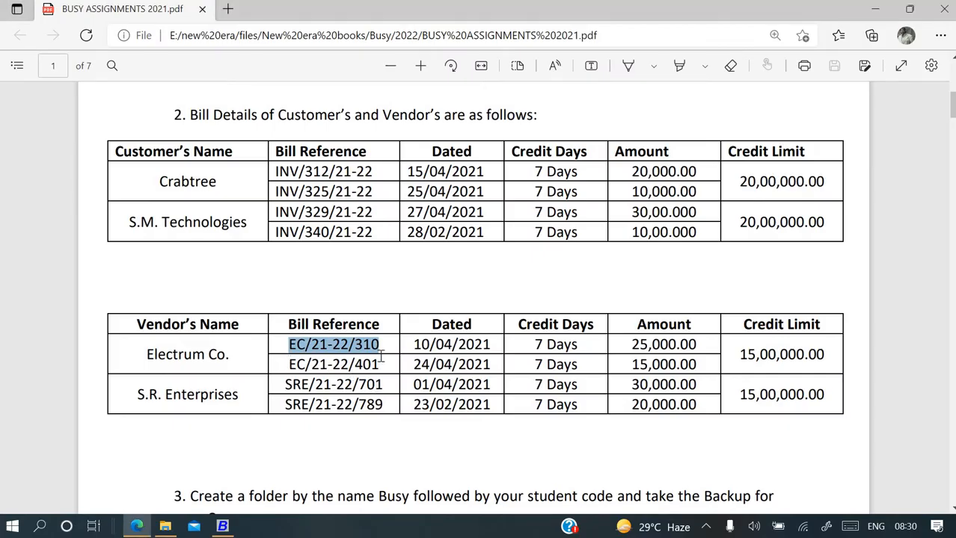
left_click_drag(290, 364, 385, 366)
key("ctrl+c")
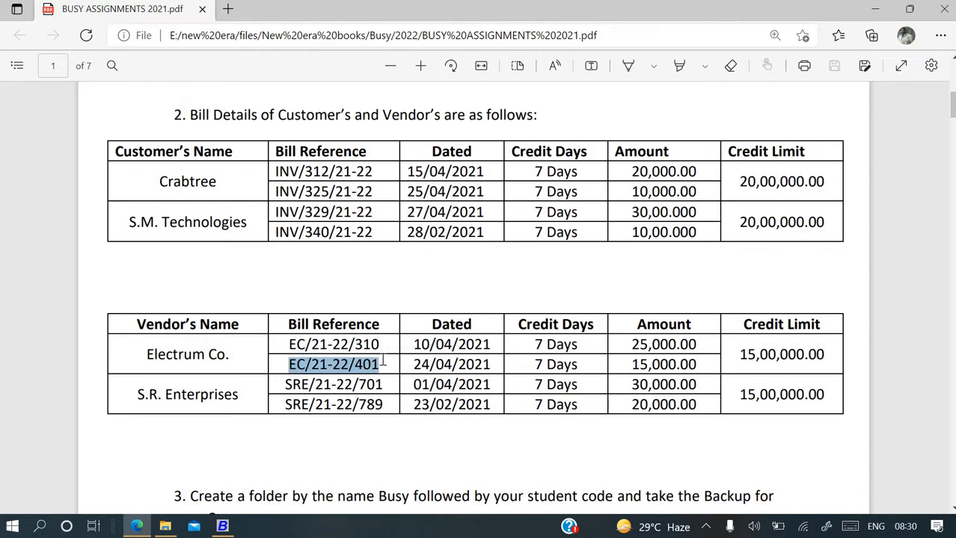
key("alt+Tab")
key("ctrl+v")
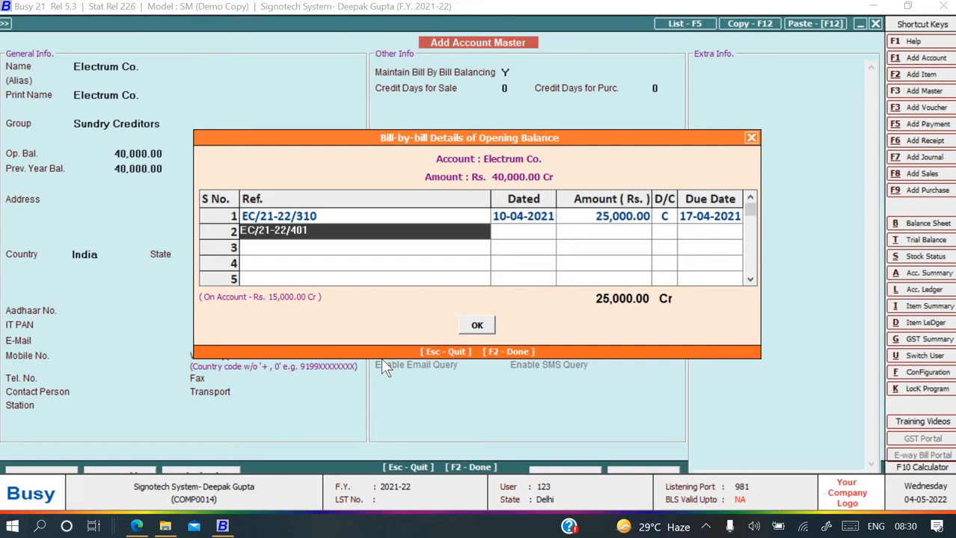
key("Return")
key("alt+Tab")
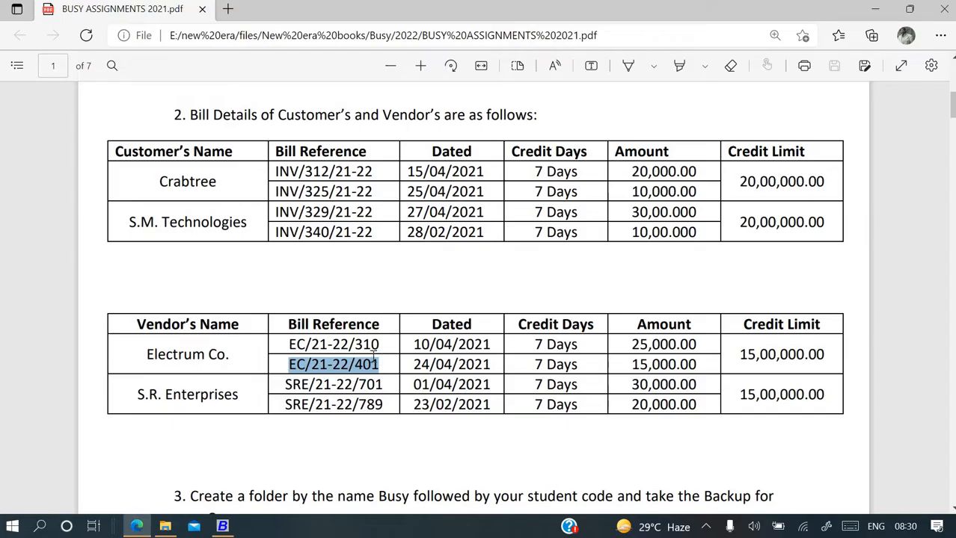
key("alt+Tab")
type("2")
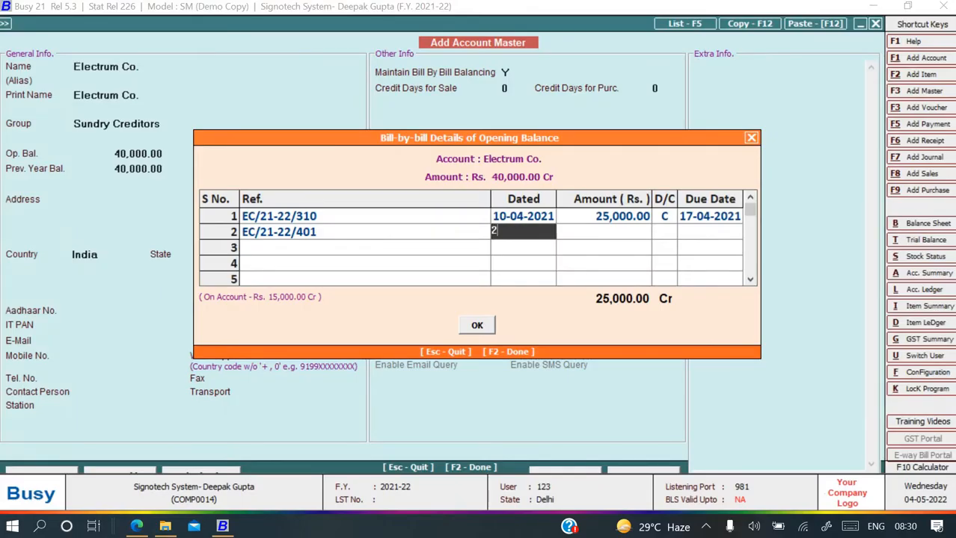
type("4-04-2021")
key("Return")
Keep the second bill's 15,000 credit amount and set its due date to 01-05-2021.
key("alt+Tab")
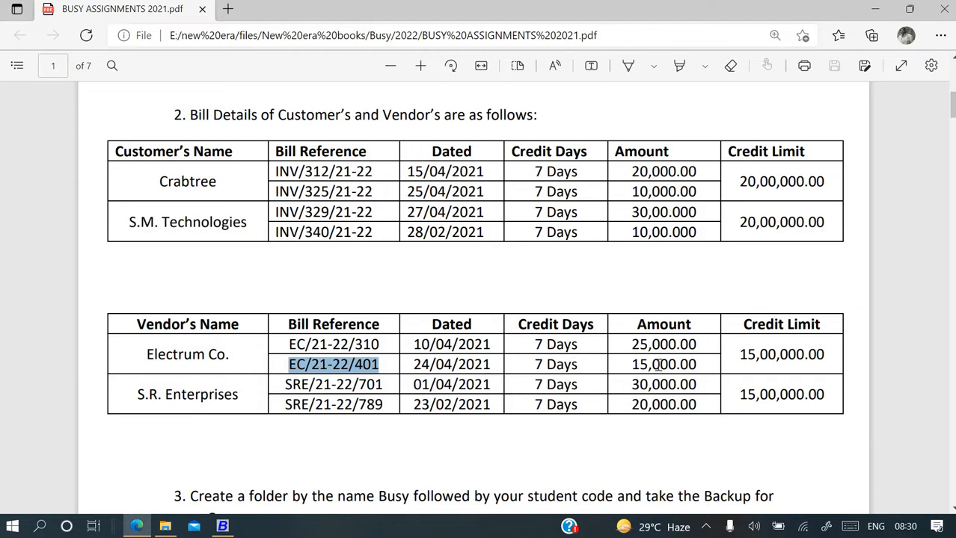
key("alt+Tab")
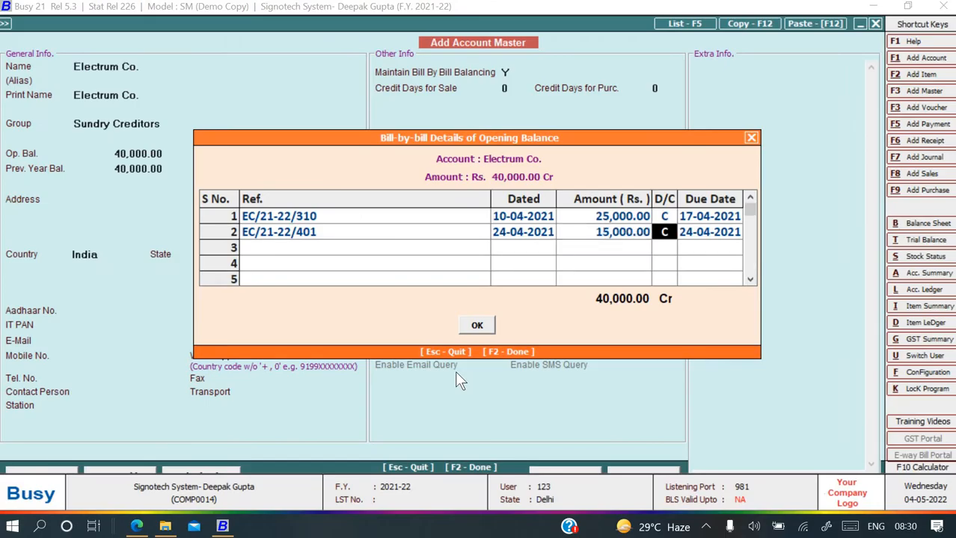
key("alt+Tab")
key("alt+Tab")
key("Return")
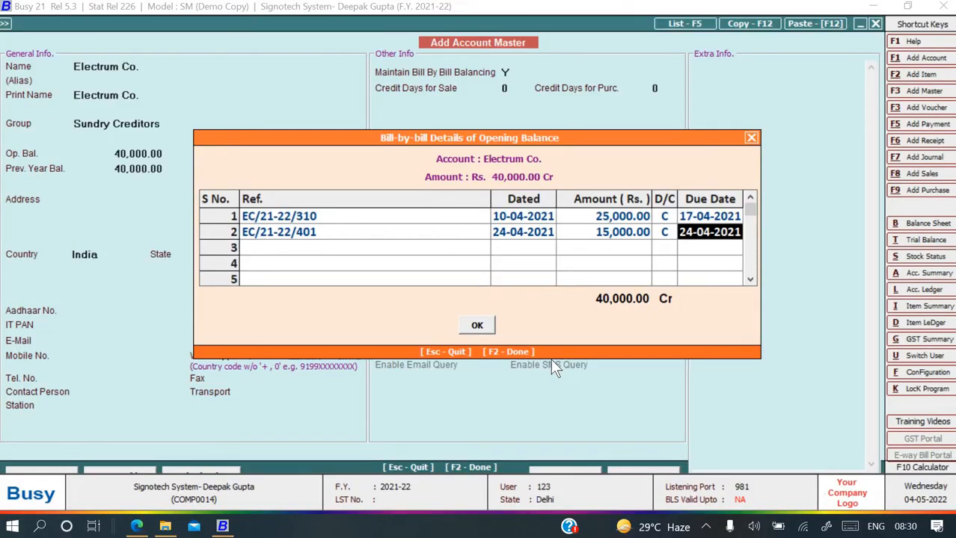
type("1-5-")
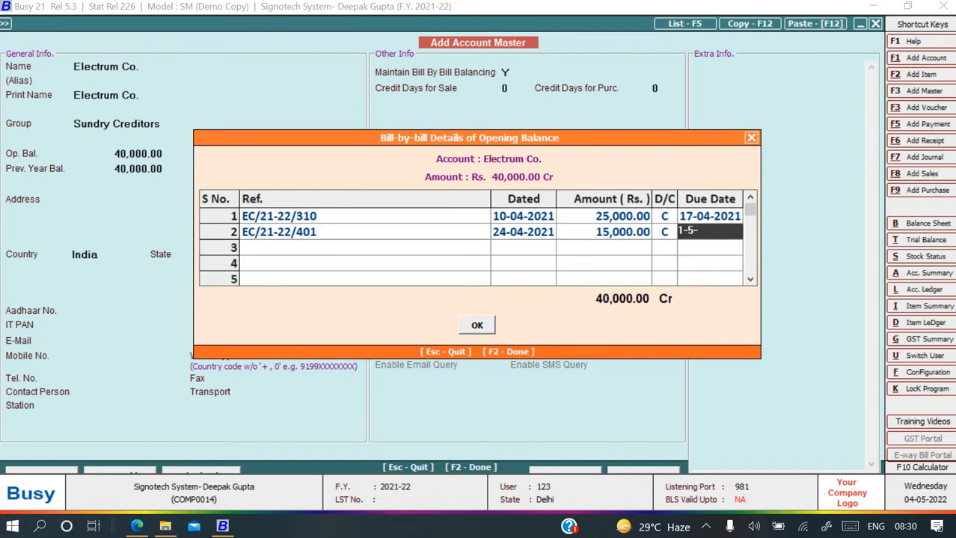
type("2021")
key("Return")
key("alt+Tab")
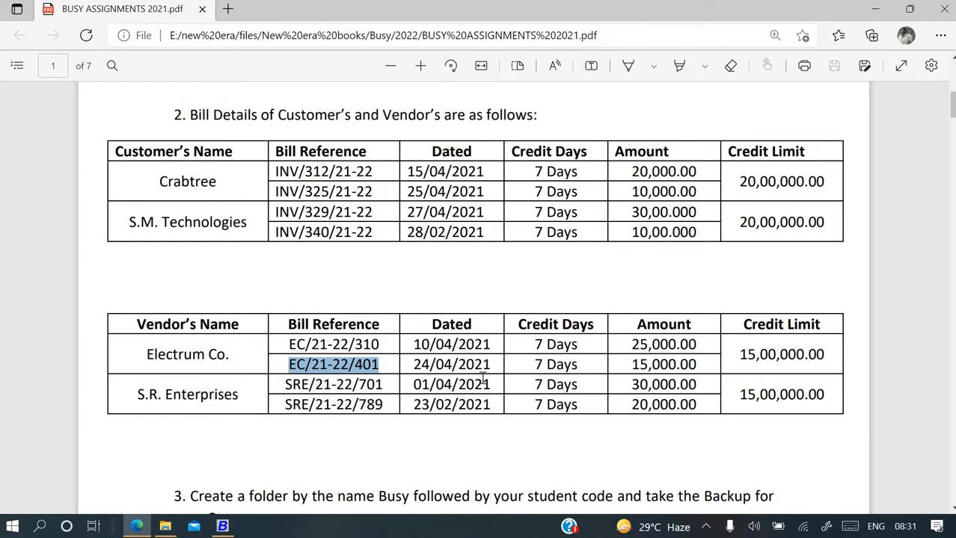
Scroll the assignment PDF to page 2 and back to the Bill Details vendor table.
scroll(483, 377, "up", 1)
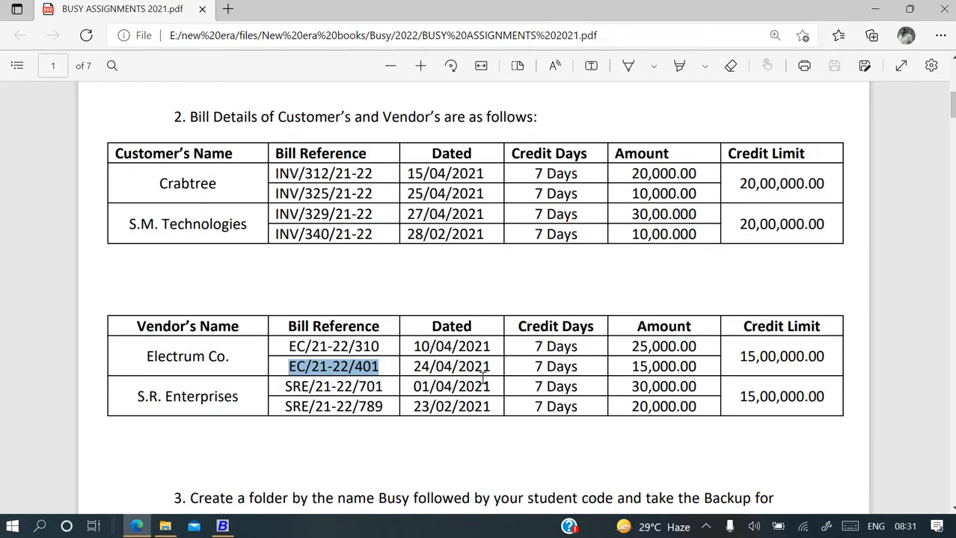
scroll(483, 377, "down", 1)
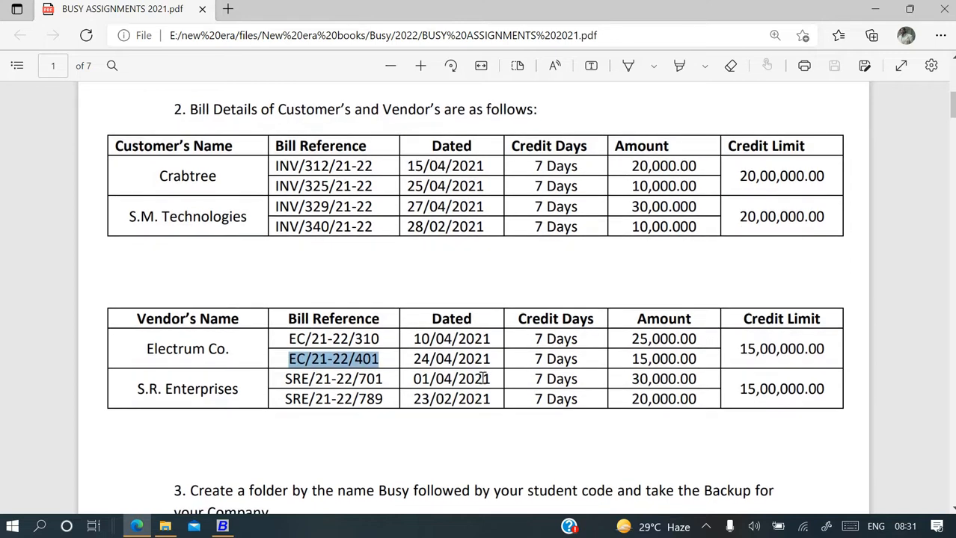
scroll(484, 378, "up", 1)
scroll(483, 379, "up", 2)
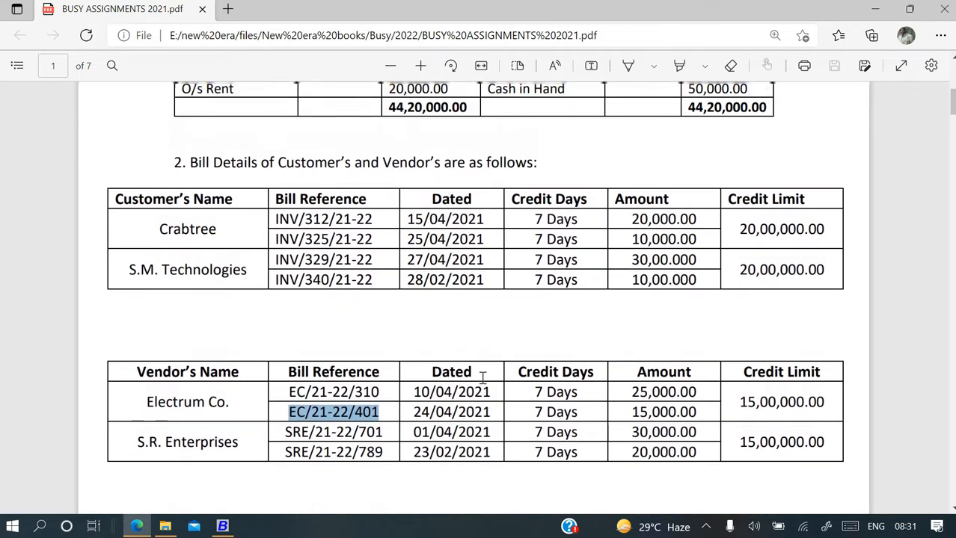
scroll(484, 377, "up", 5)
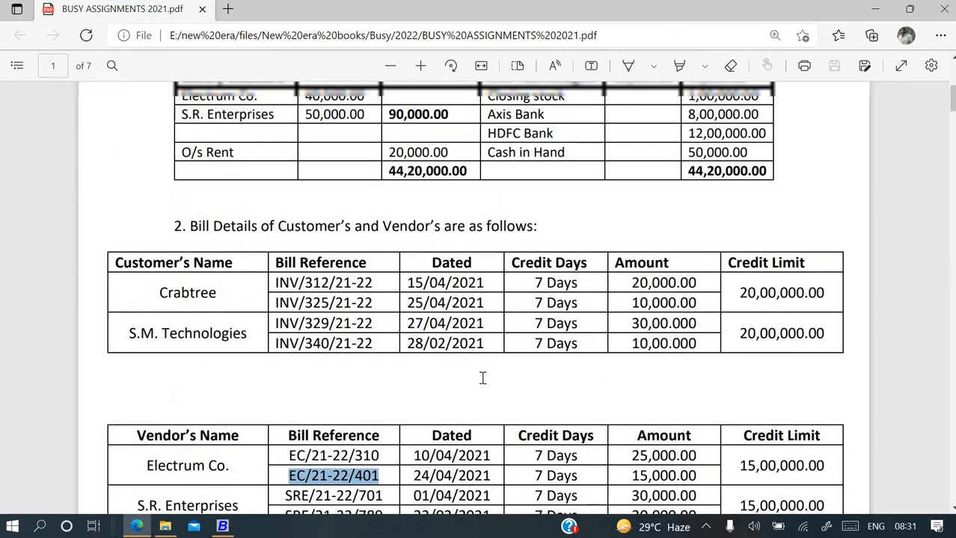
scroll(483, 378, "up", 3)
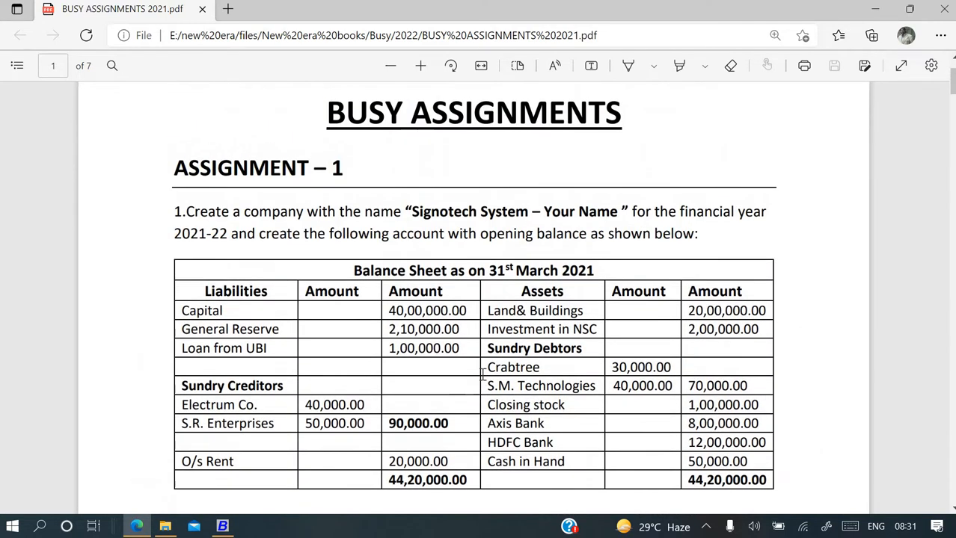
scroll(303, 230, "down", 1)
scroll(319, 233, "down", 3)
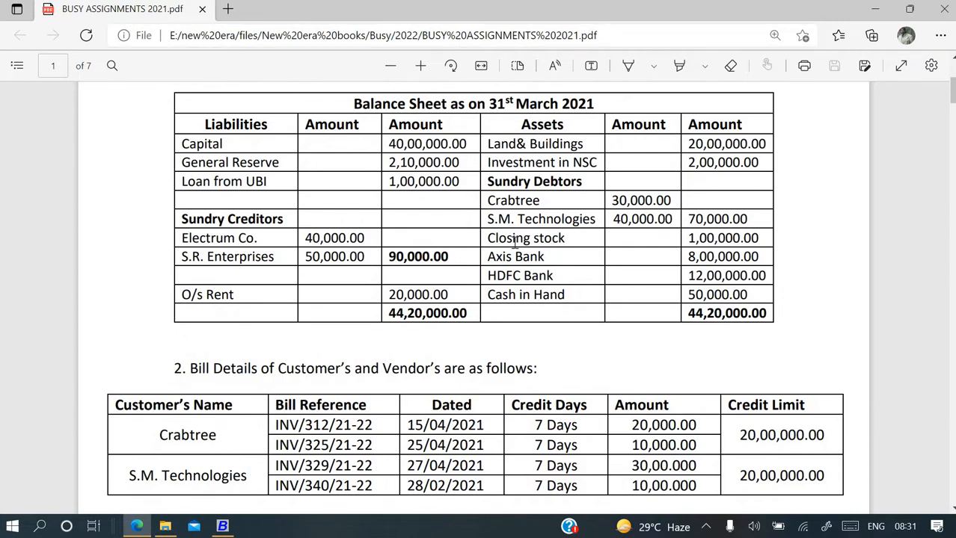
scroll(523, 235, "down", 1)
scroll(410, 406, "down", 3)
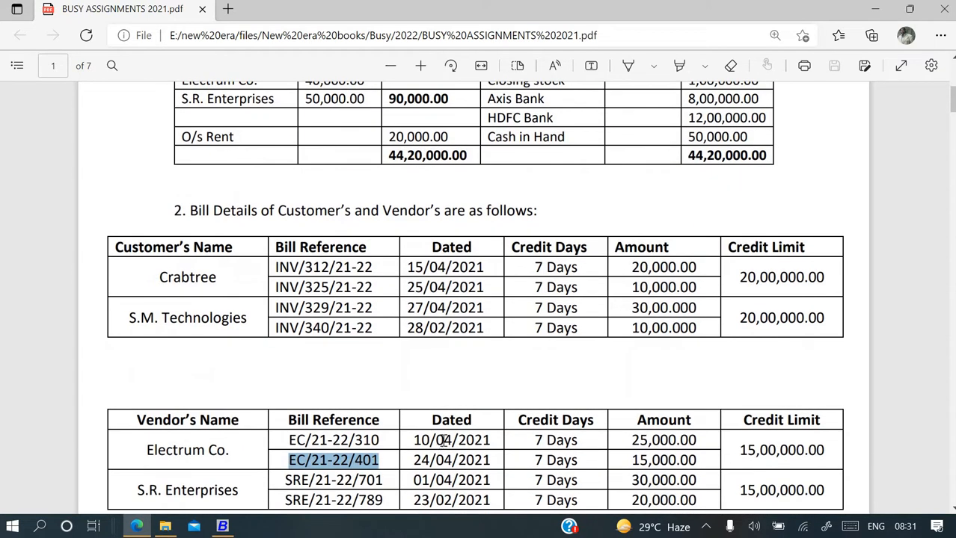
scroll(444, 441, "down", 1)
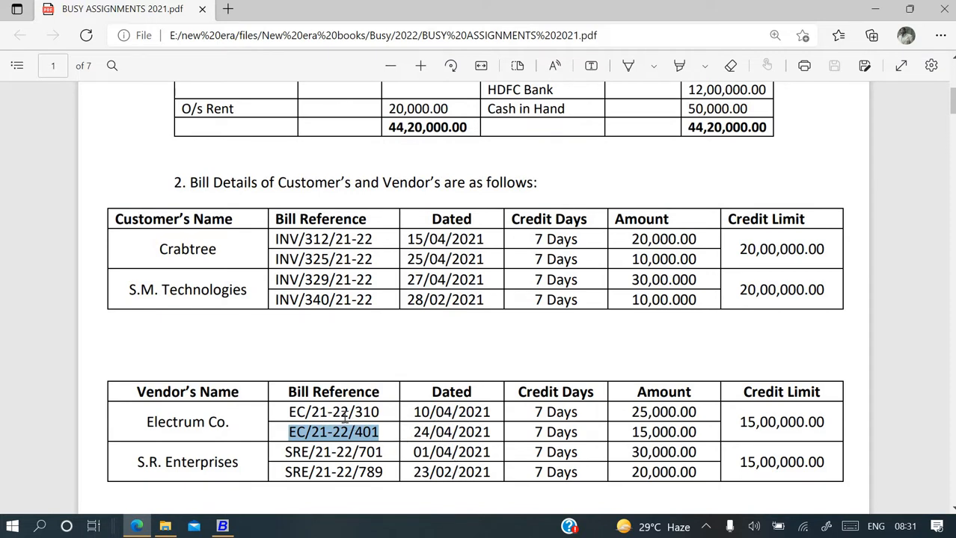
scroll(344, 418, "down", 1)
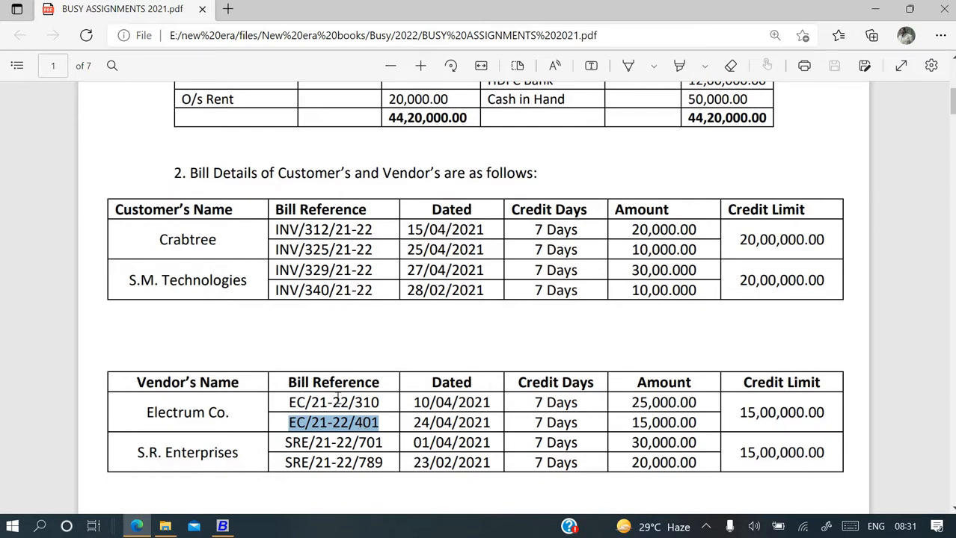
scroll(352, 383, "up", 1)
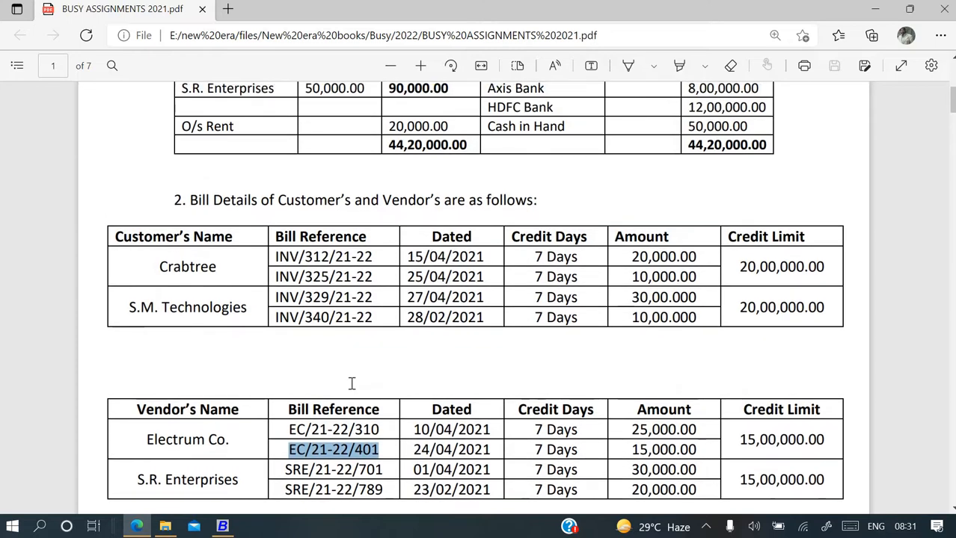
scroll(351, 383, "down", 1)
scroll(352, 383, "down", 3)
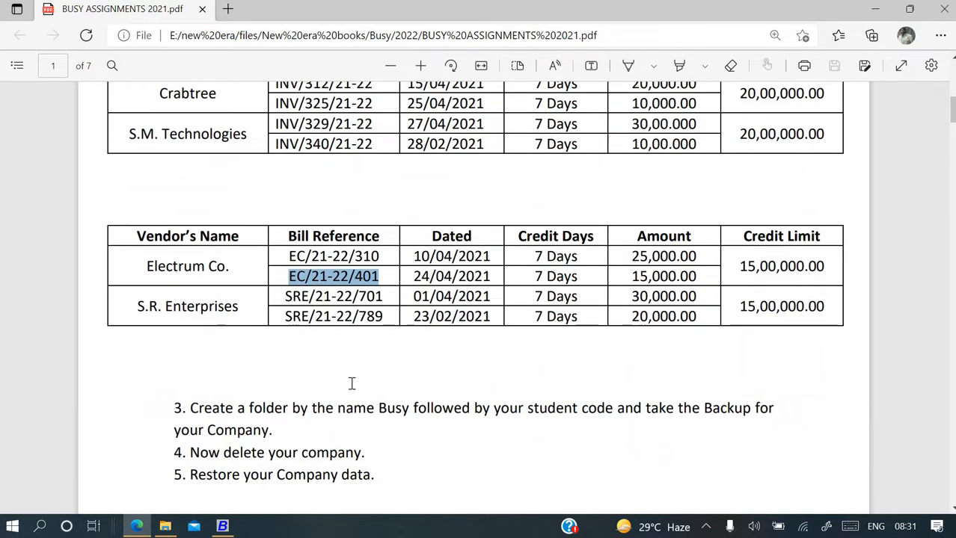
scroll(351, 383, "up", 1)
scroll(350, 383, "down", 6)
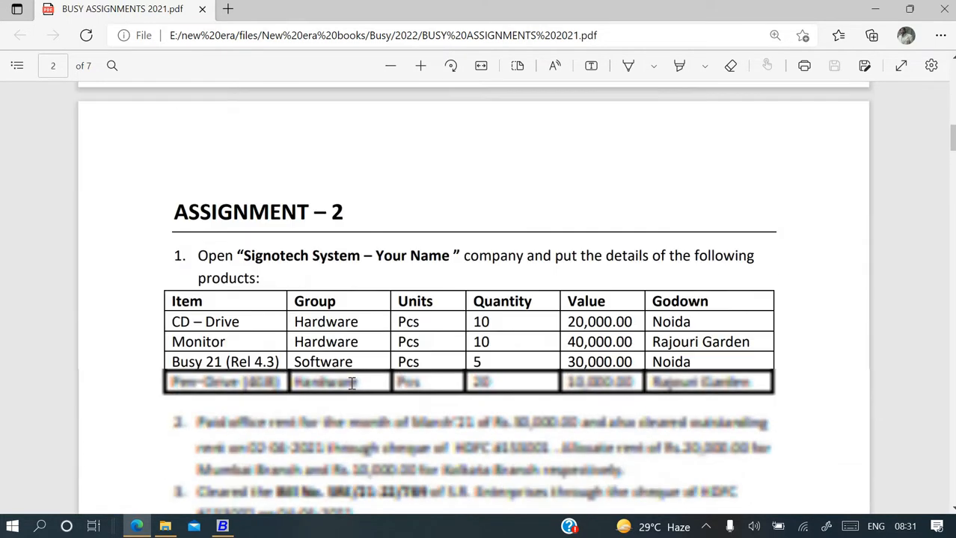
scroll(326, 361, "down", 1)
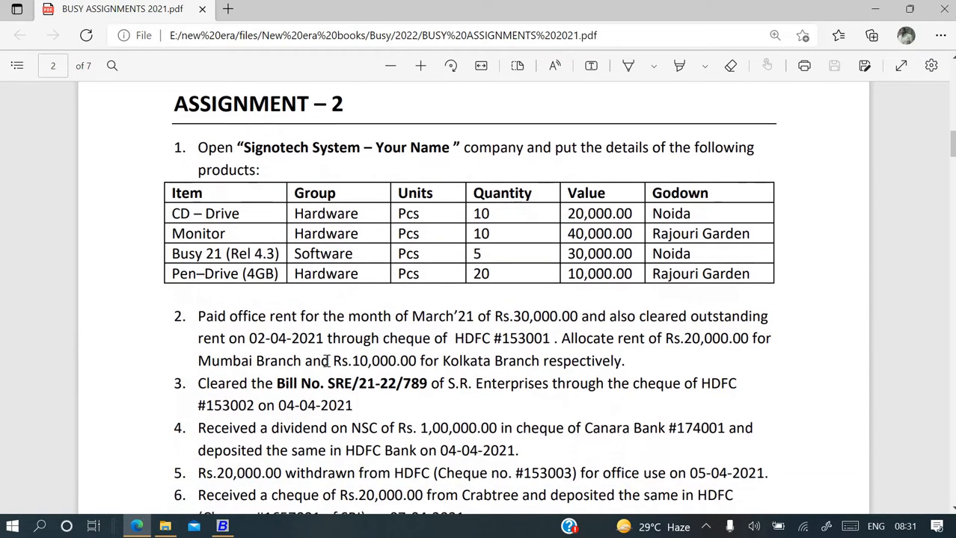
scroll(326, 362, "up", 8)
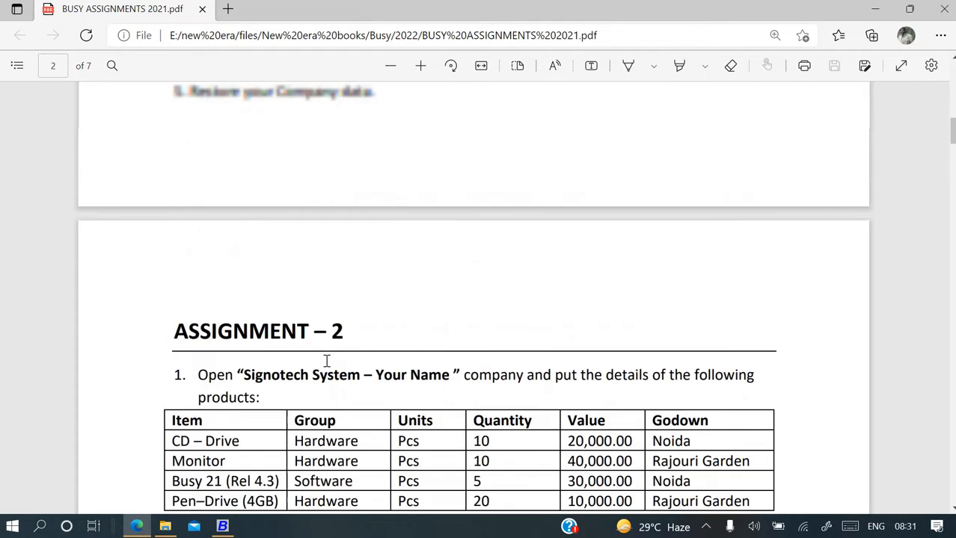
scroll(326, 359, "down", 1)
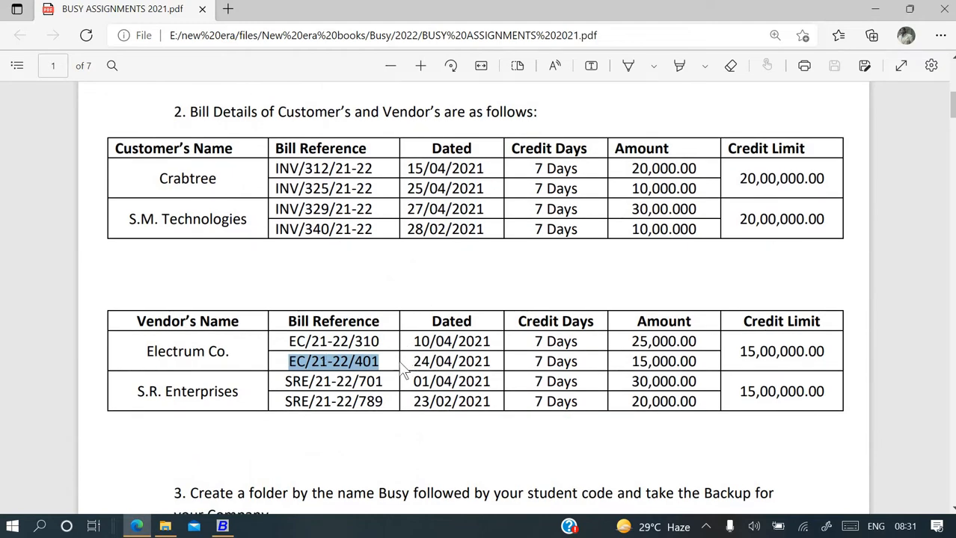
Change the first bill reference to EC/20-21/310.
key("alt+Tab")
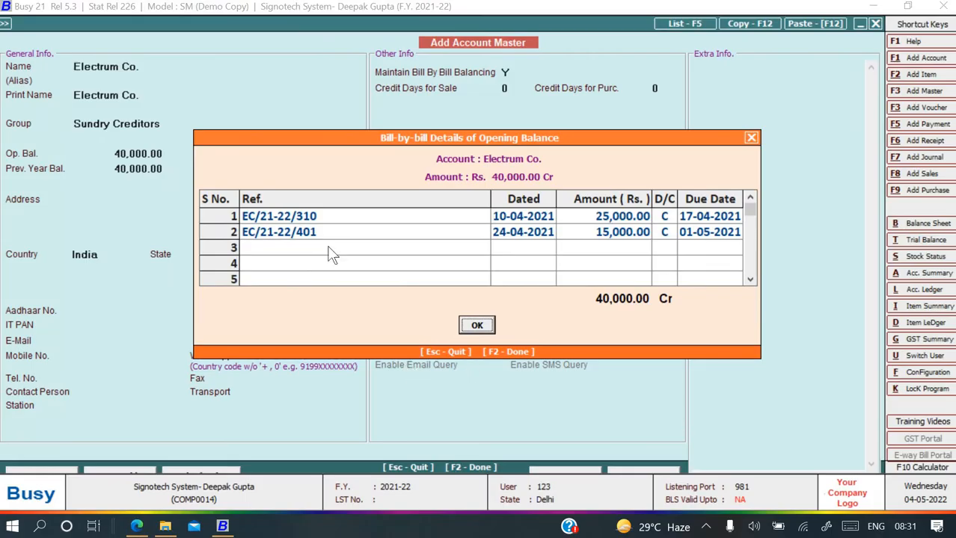
left_click(277, 217)
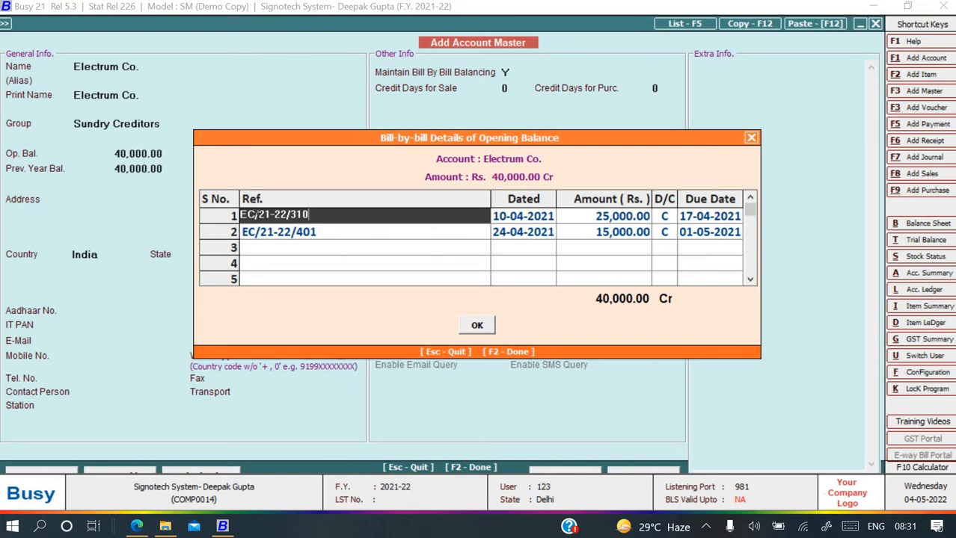
key("BackSpace")
type("0")
key("BackSpace")
type("1")
key("Return")
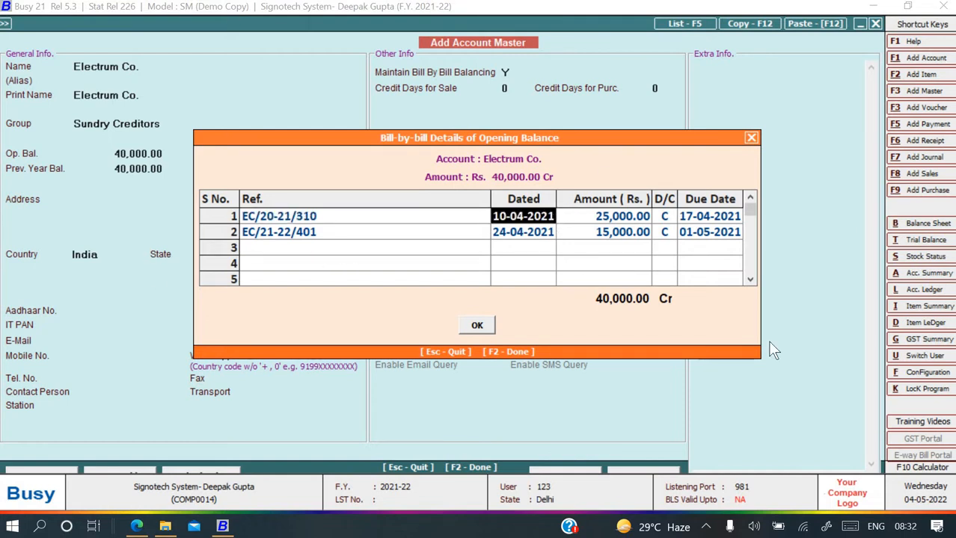
Re-enter the first bill's date and finish the bill details with F2.
type("10-4-")
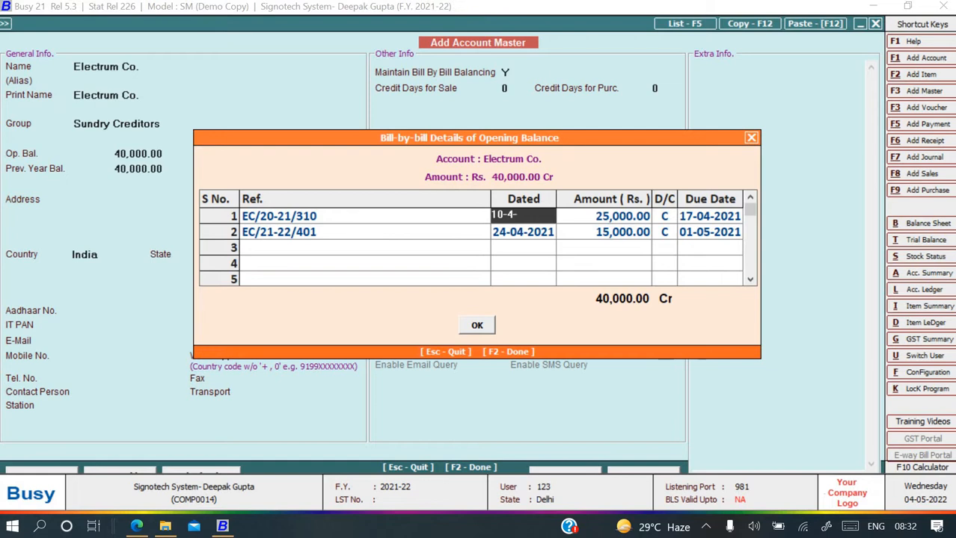
key("BackSpace")
key("BackSpace")
type("3-03")
key("Return")
key("Left")
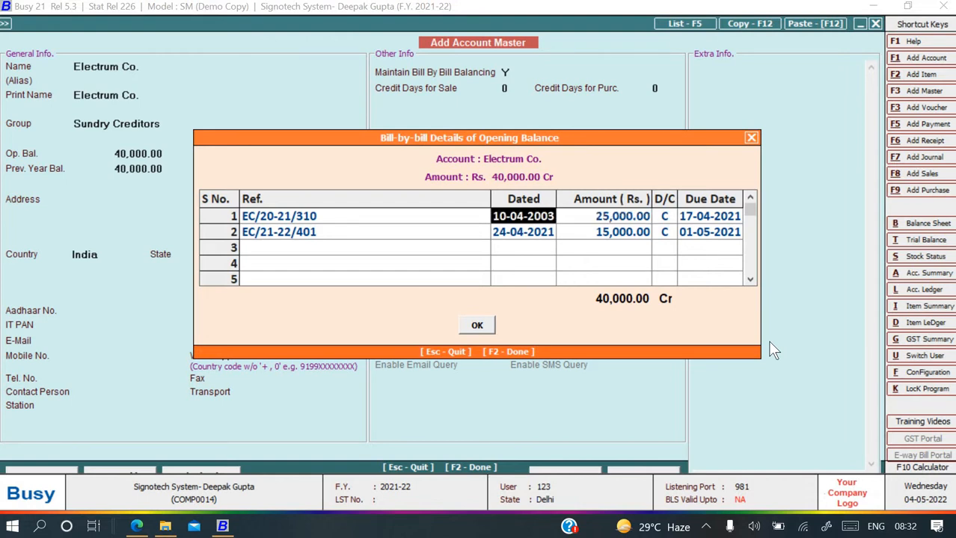
key("F2")
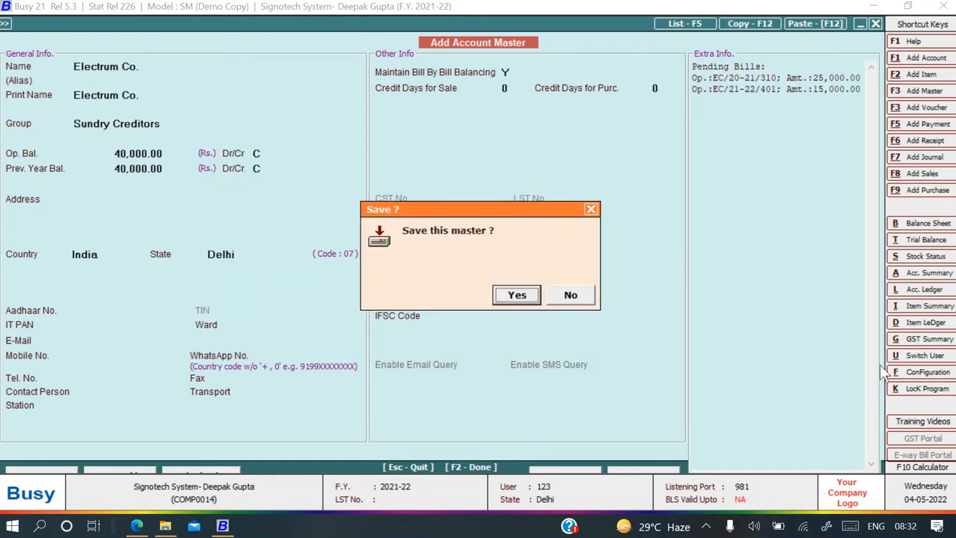
Decline saving, then set the first bill's date to 10-03-2021 and due date to 17-03-2021.
left_click(569, 295)
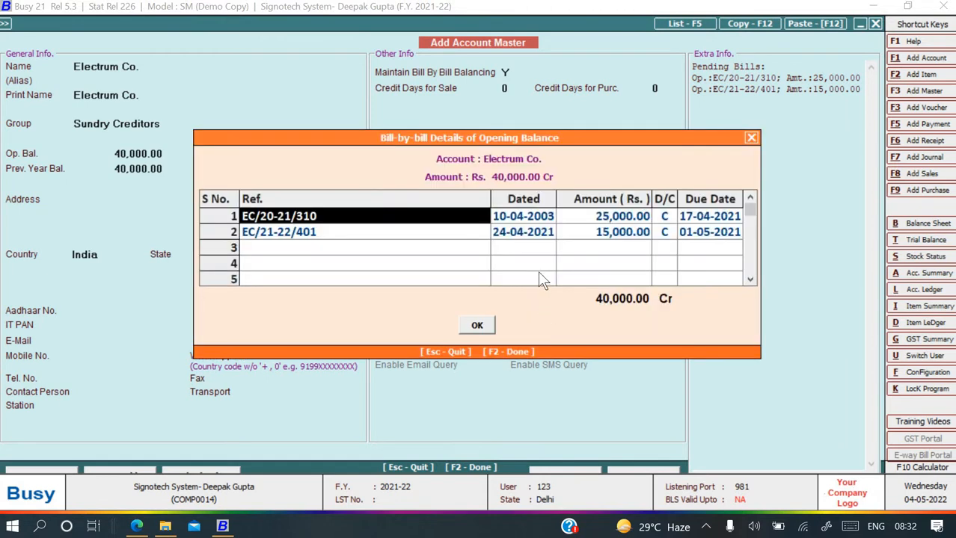
key("Return")
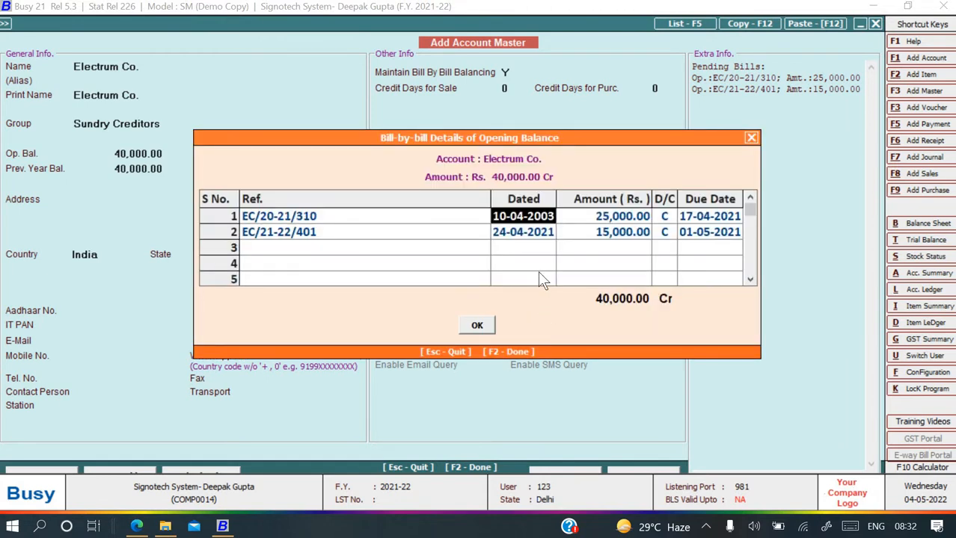
type("10-")
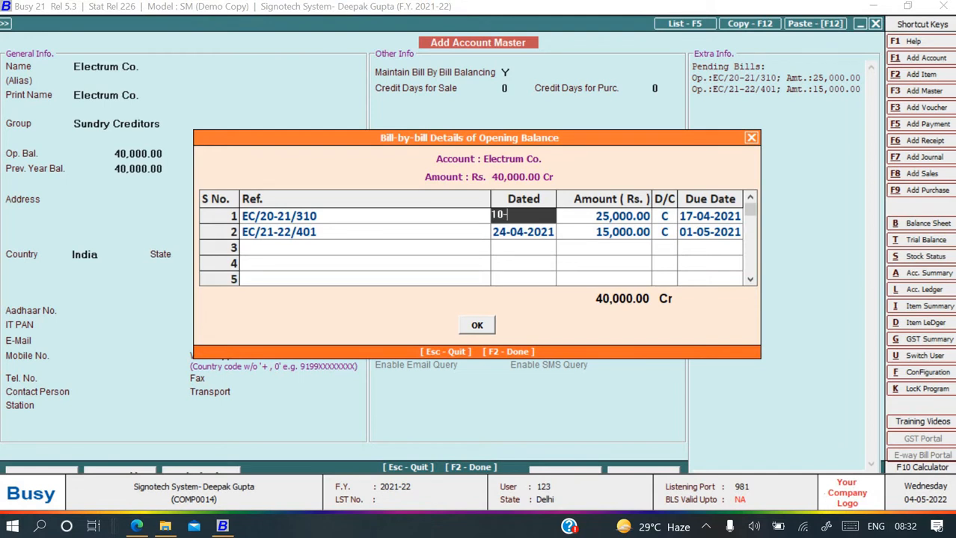
type("3-21")
key("Return")
key("alt+Tab")
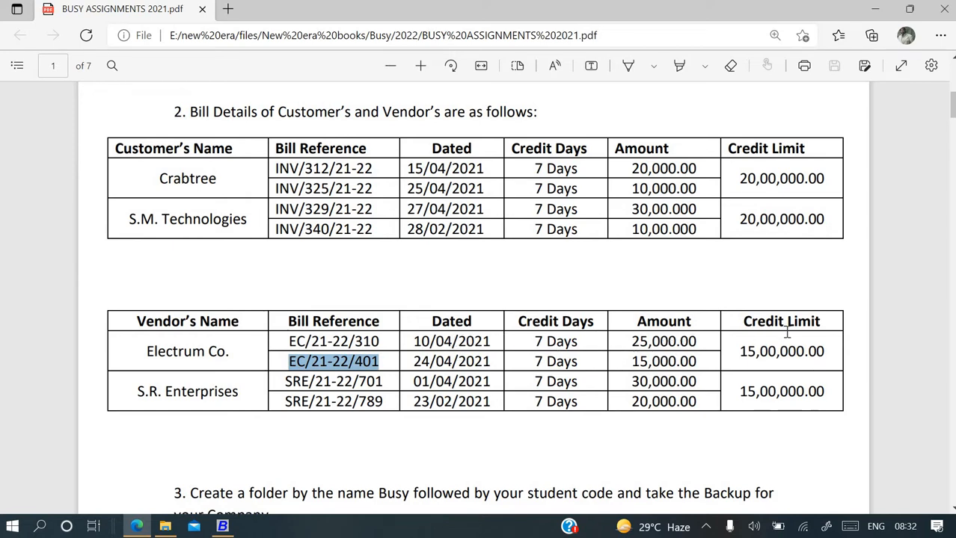
key("alt+Tab")
key("Return")
key("Return")
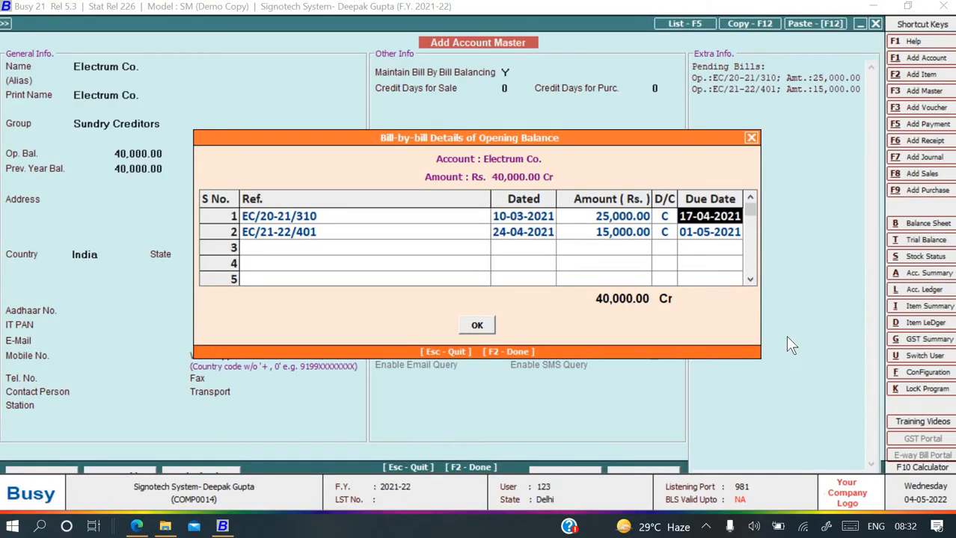
type("17-0")
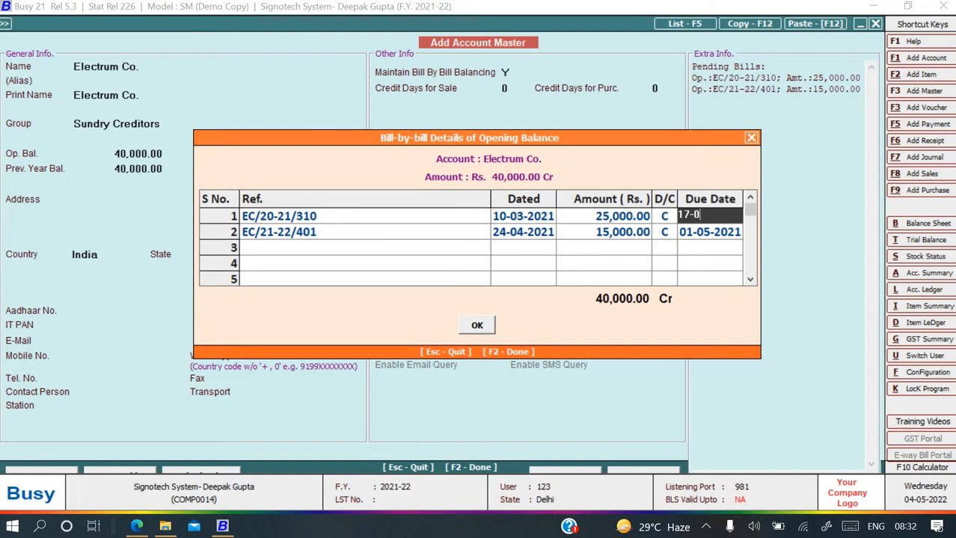
type("3-2021")
key("Return")
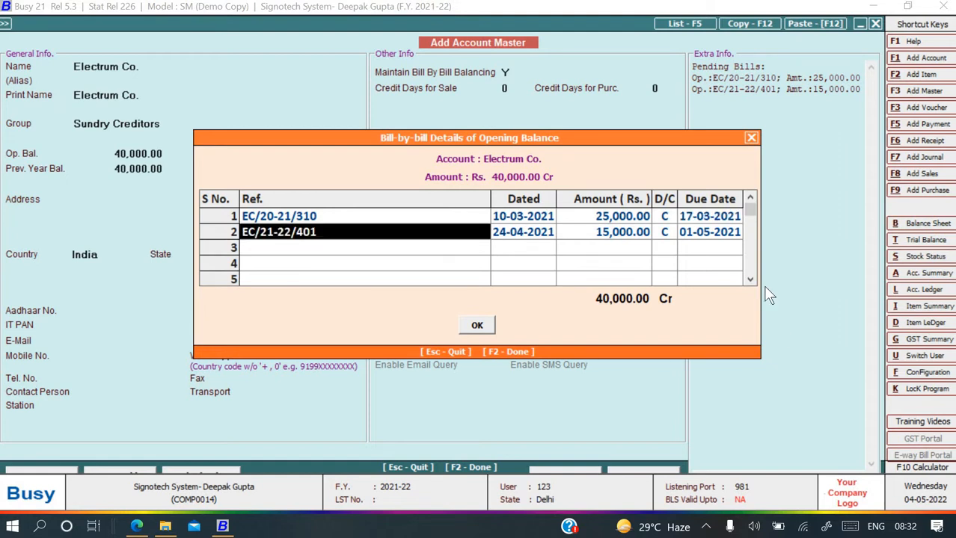
Change the second bill reference to EC/20-21/401.
left_click(274, 235)
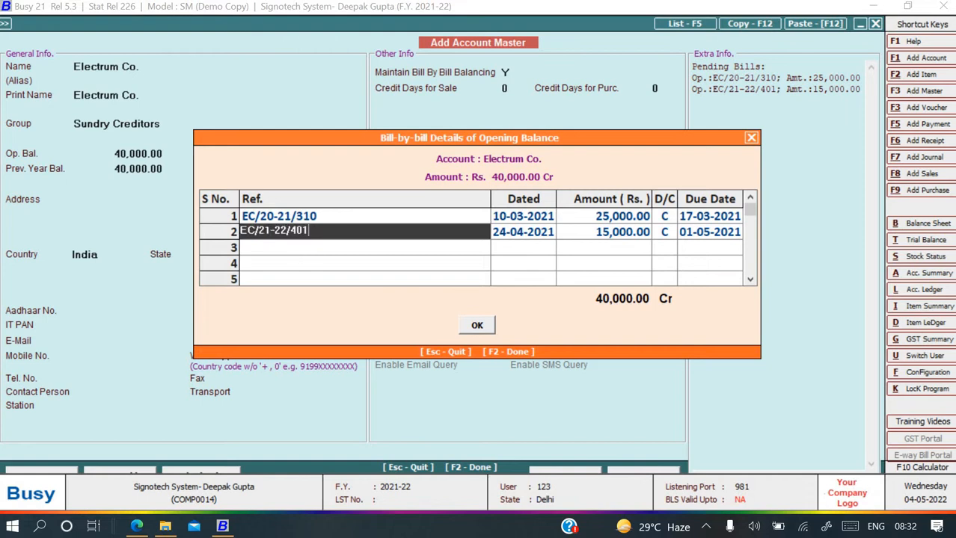
key("Left")
key("Left")
key("Left")
key("Left")
key("Left")
key("Left")
key("Left")
key("BackSpace")
type("0")
key("Right")
key("Right")
key("BackSpace")
type("1")
key("Return")
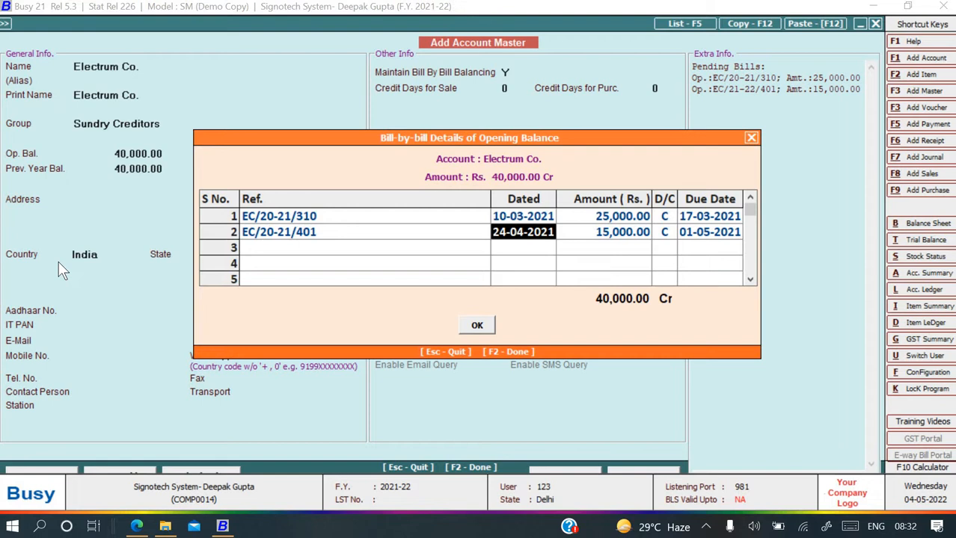
Date the second bill 24-03-2021, due 01-04-2021, and finish the bill details.
type("24-")
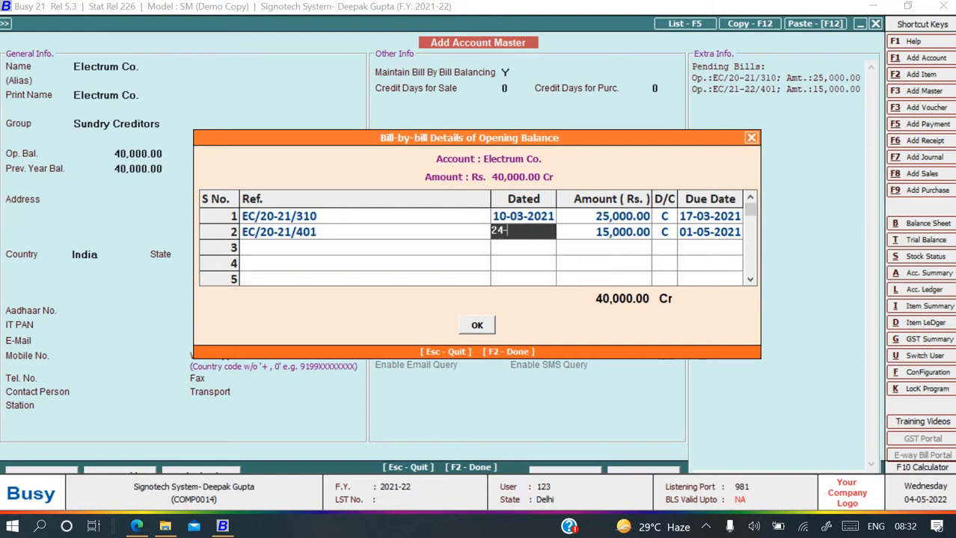
type("03-2021")
key("Return")
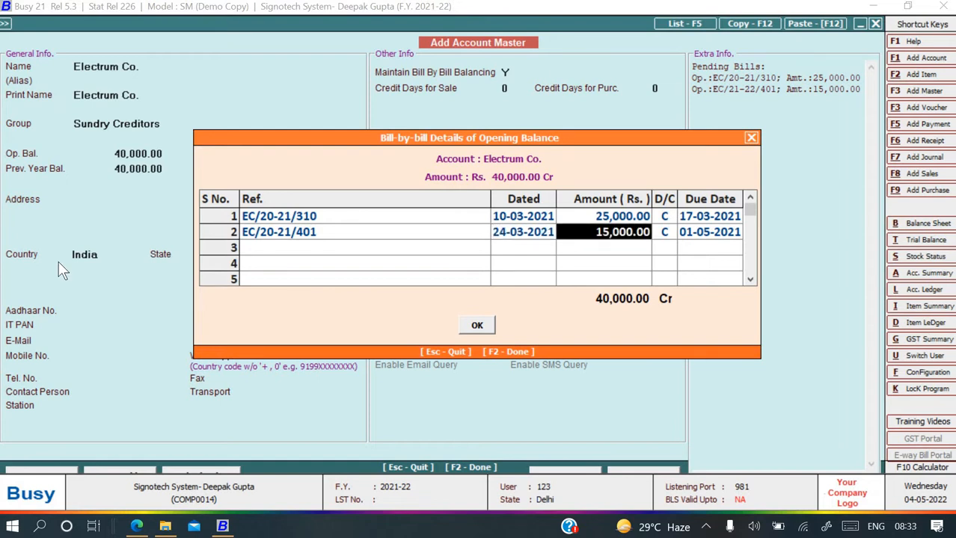
key("Return")
key("Return")
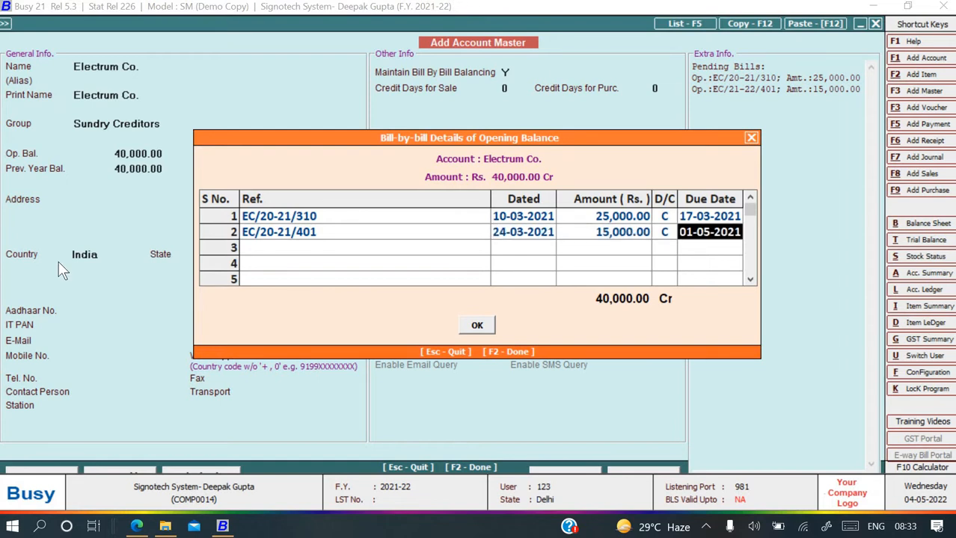
type("1-04-")
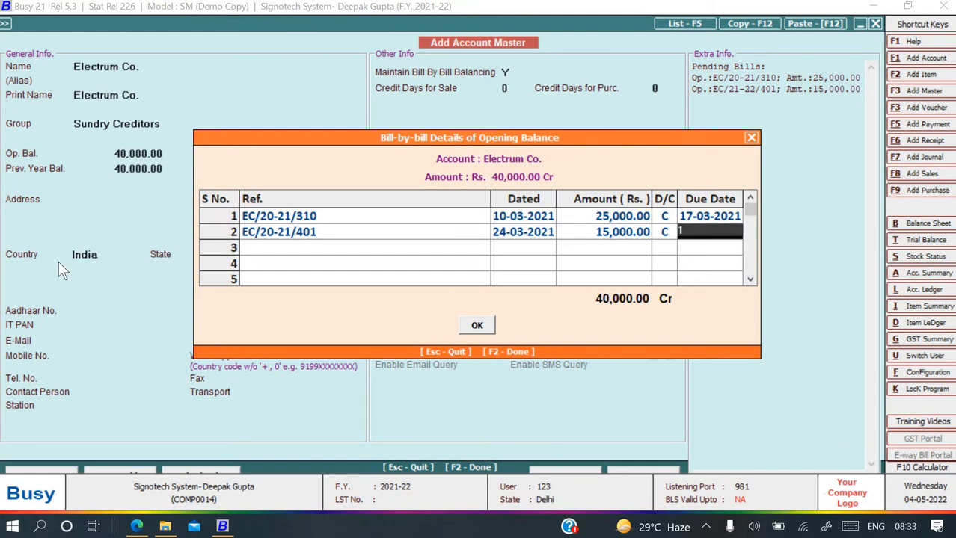
type("2021")
key("Return")
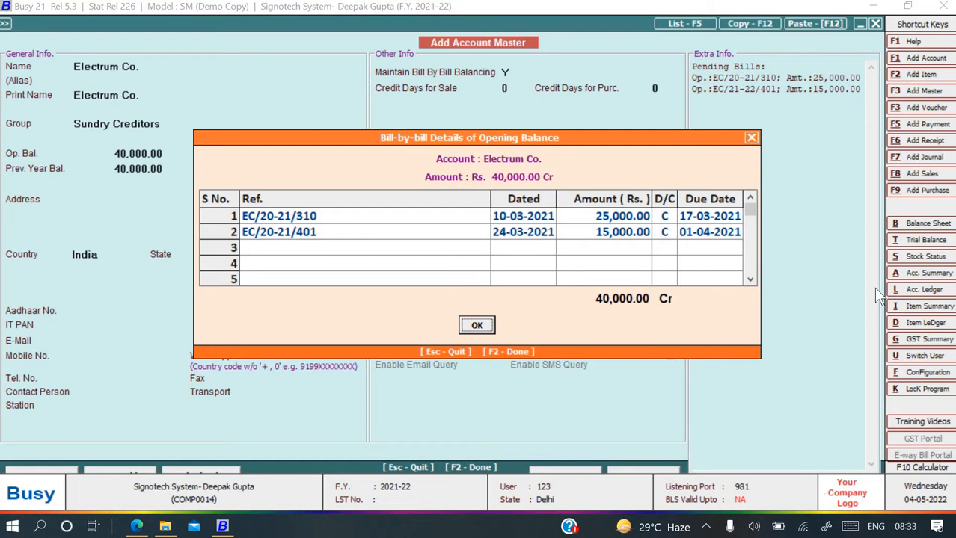
key("F2")
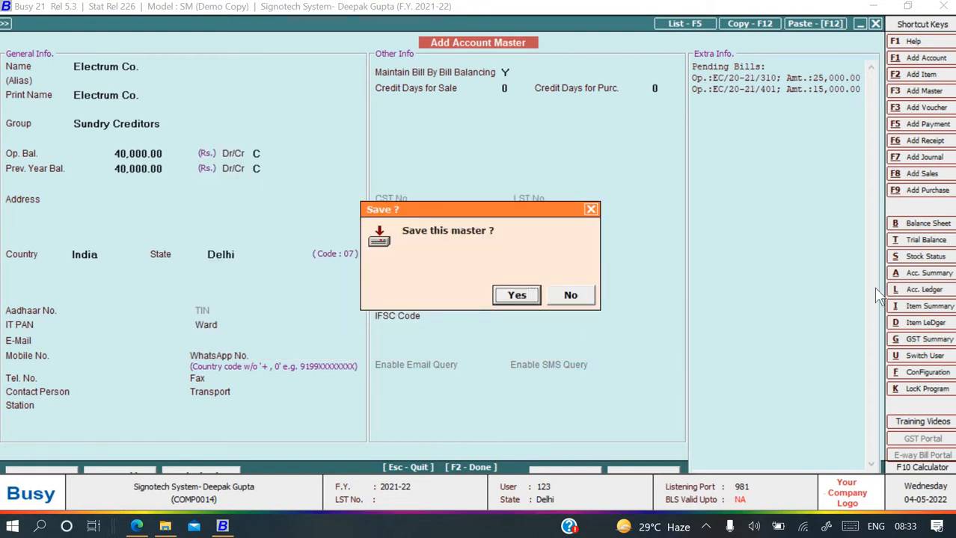
Save Electrum Co. and name the new account S.R. Enterprises.
key("Return")
key("alt+Tab")
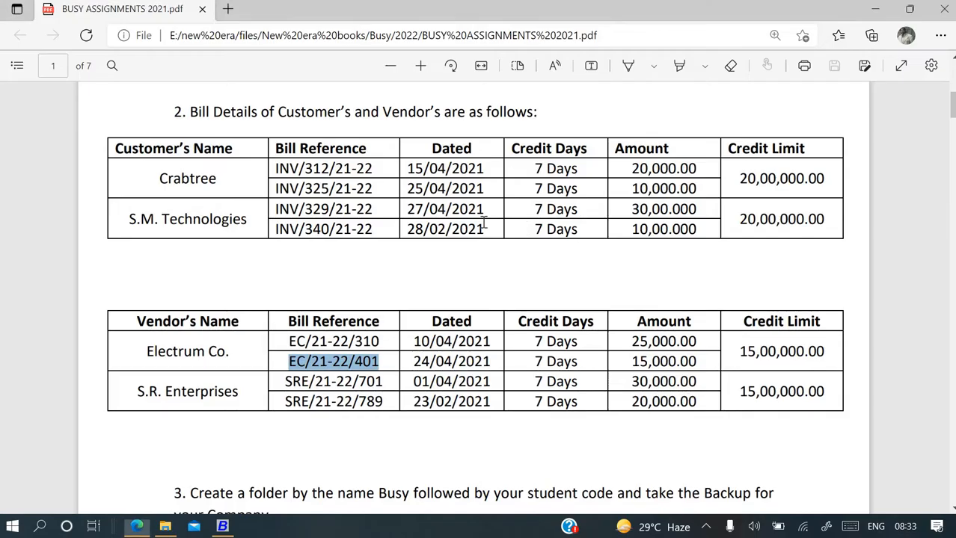
scroll(382, 202, "up", 4)
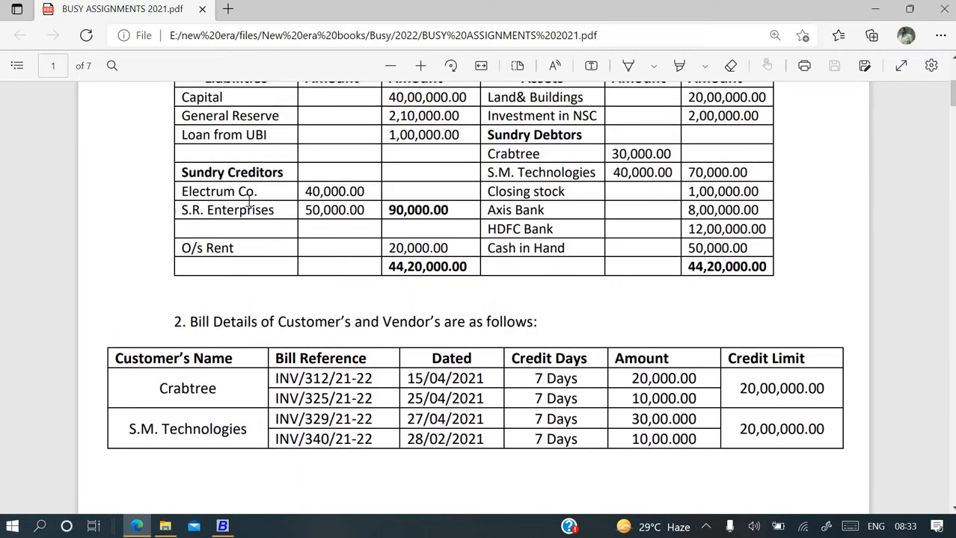
left_click_drag(181, 210, 277, 220)
key("ctrl+c")
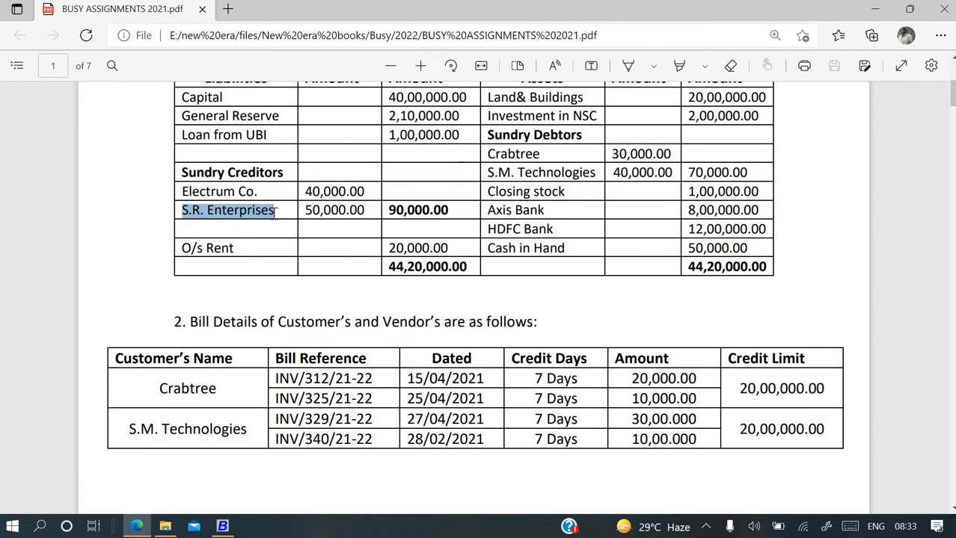
key("alt+Tab")
key("ctrl+v")
key("Return")
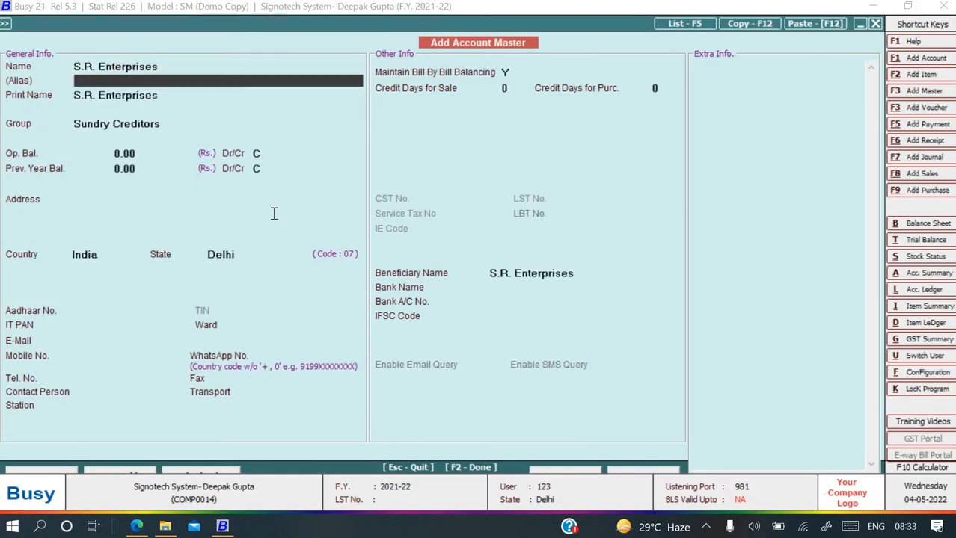
key("Return")
key("Return")
Enter a 50,000 credit opening balance for S.R. Enterprises.
key("Return")
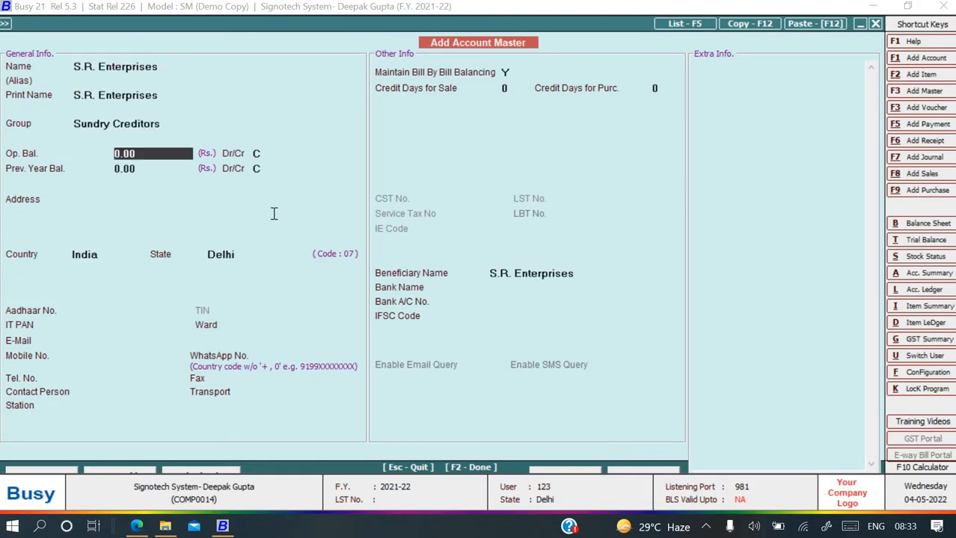
key("alt+Tab")
key("alt+Tab")
type("50000")
key("Return")
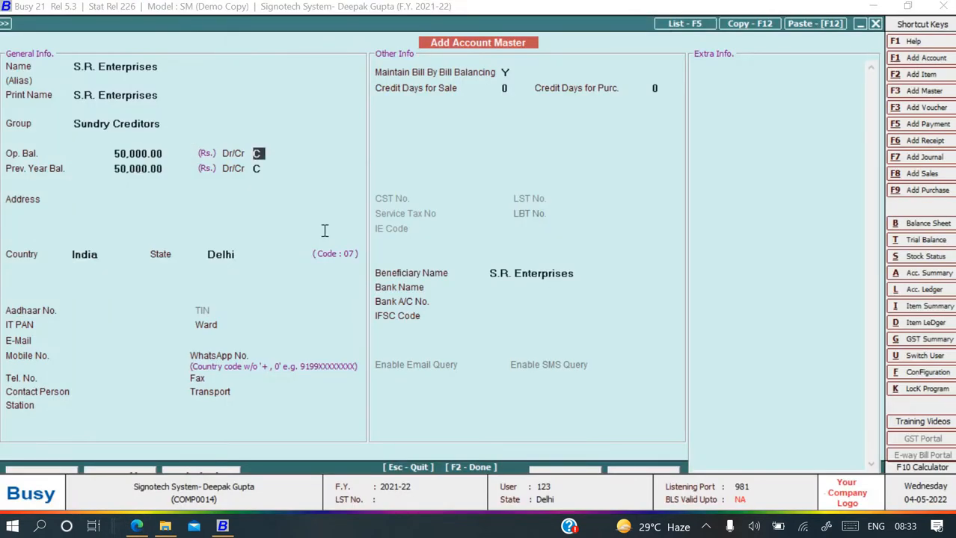
key("Return")
key("Return")
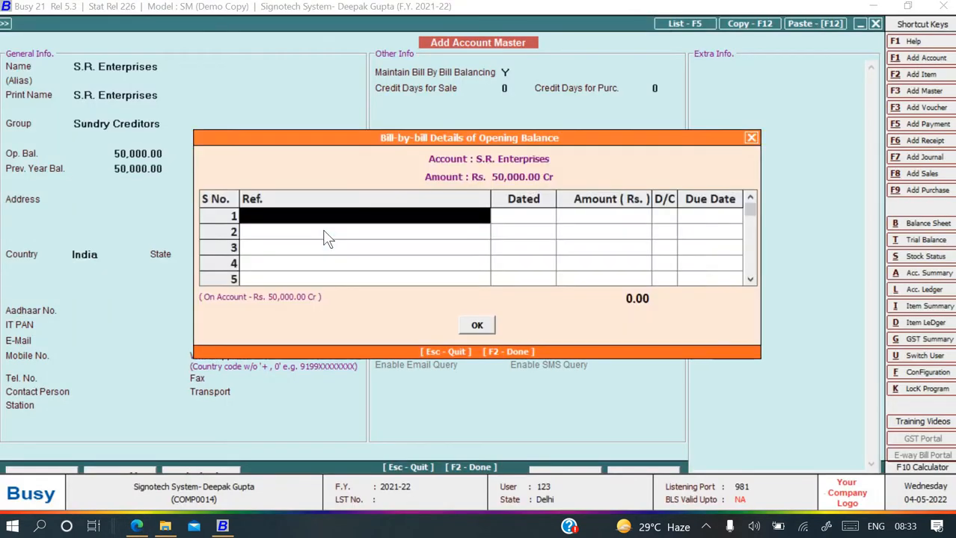
Copy bill reference SRE/21-22/701 from the PDF into row 1's Ref field.
key("alt+Tab")
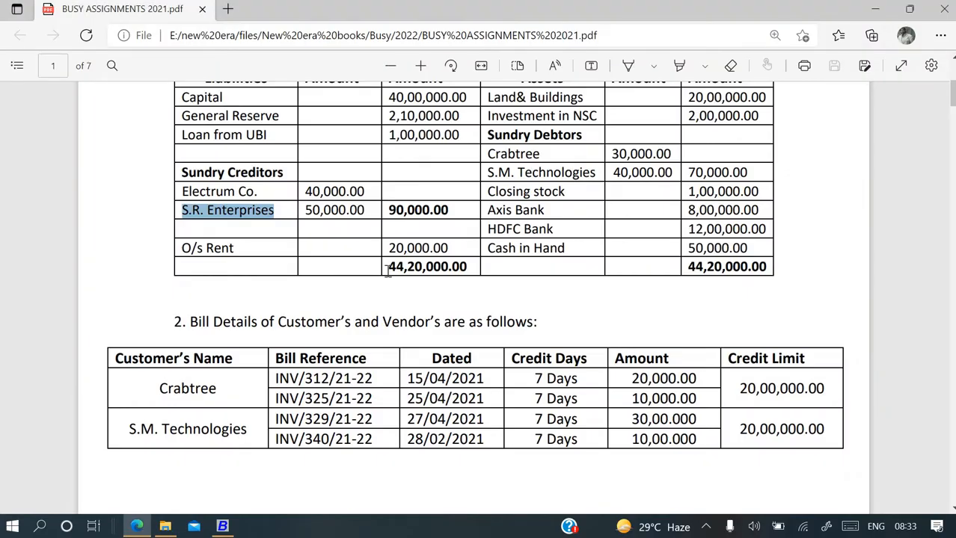
scroll(387, 271, "down", 3)
scroll(387, 272, "down", 2)
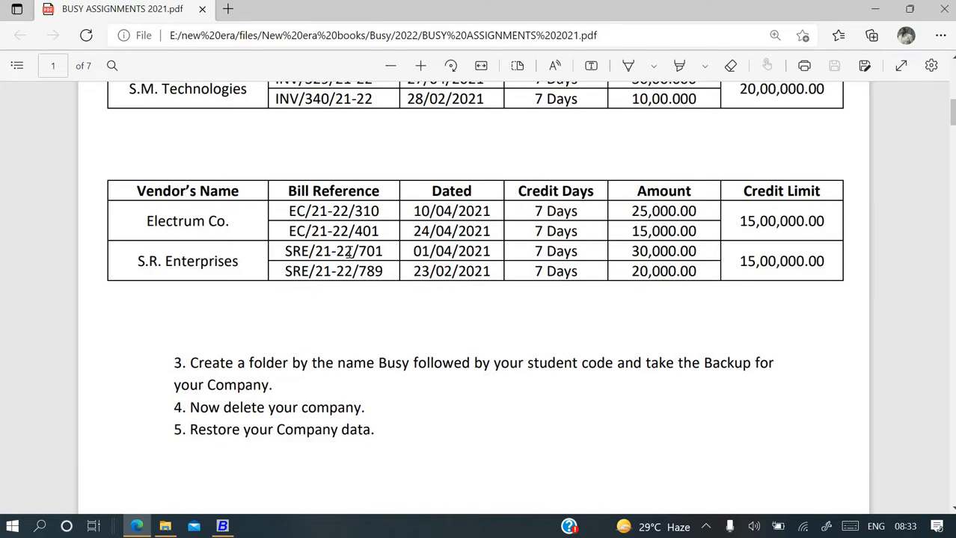
key("alt+Tab")
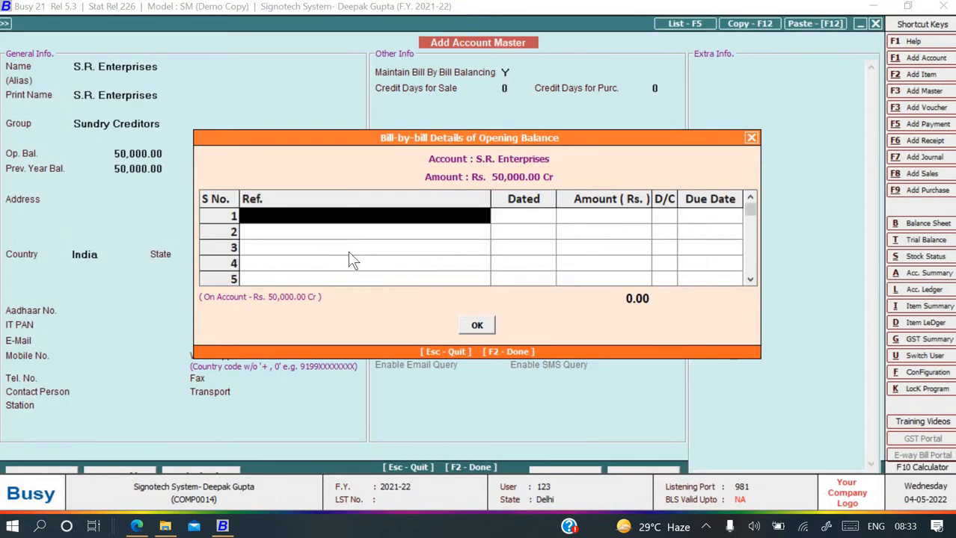
key("alt+Tab")
left_click_drag(284, 252, 389, 254)
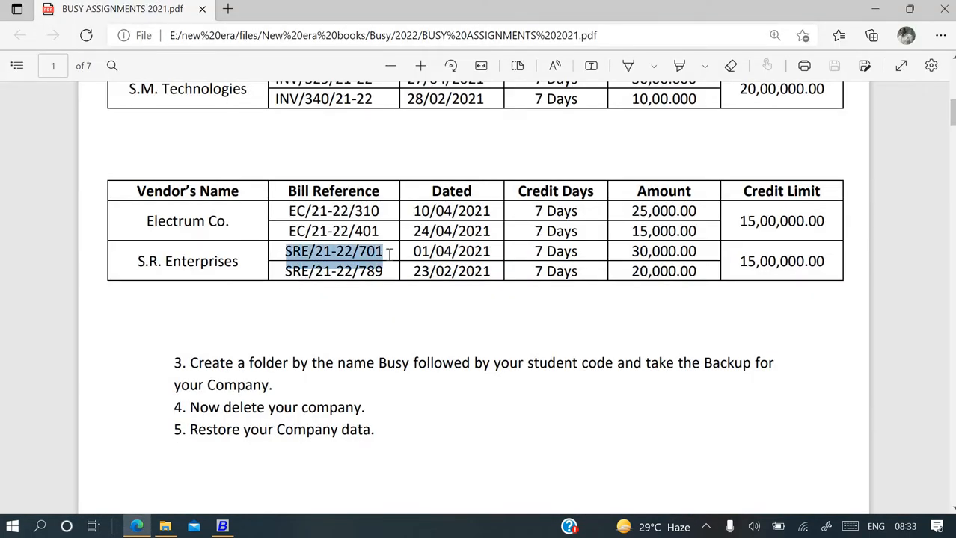
key("ctrl+c")
key("alt+Tab")
key("ctrl+v")
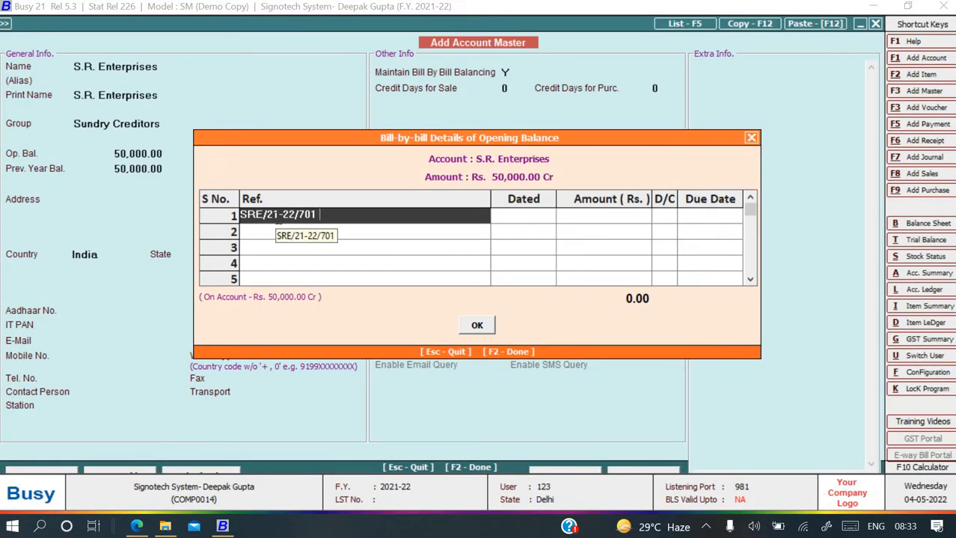
Correct the reference to SRE/20-21/701 and commit it.
left_click(278, 216)
key("BackSpace")
type("0")
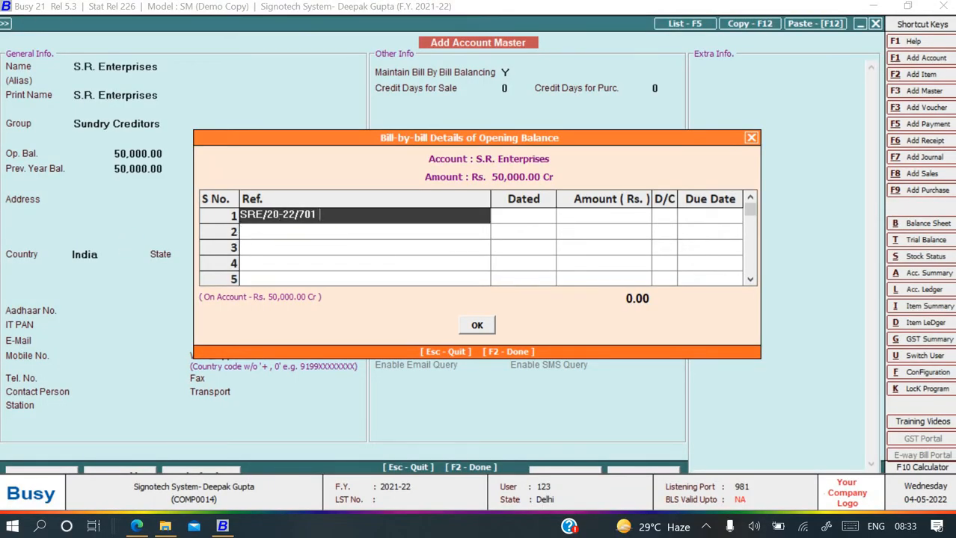
key("Left")
key("Left")
key("Left")
key("Left")
key("Left")
key("BackSpace")
type("1")
key("Return")
Enter bill date 01-03-2021 and amount 30,000.00 for the first bill.
left_click(137, 527)
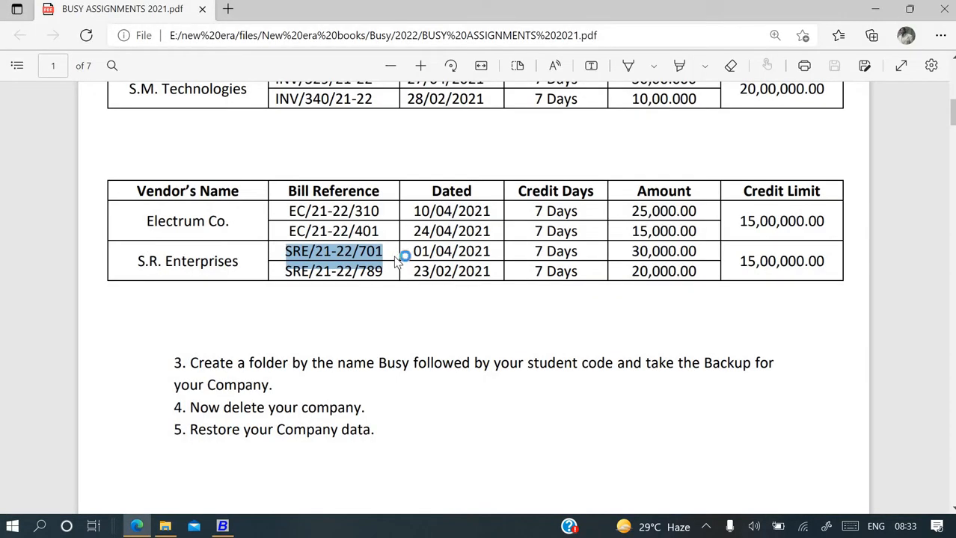
key("alt+Tab")
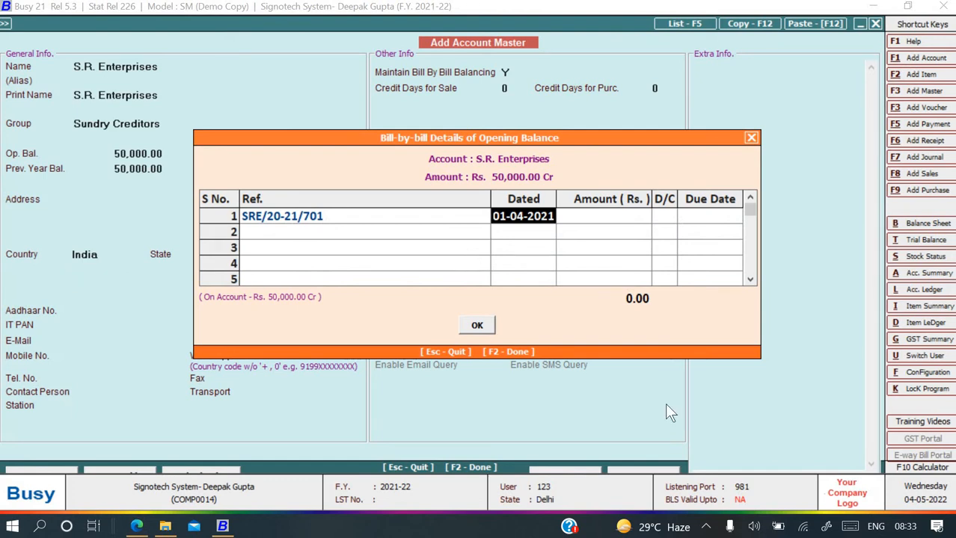
type("1-03-2")
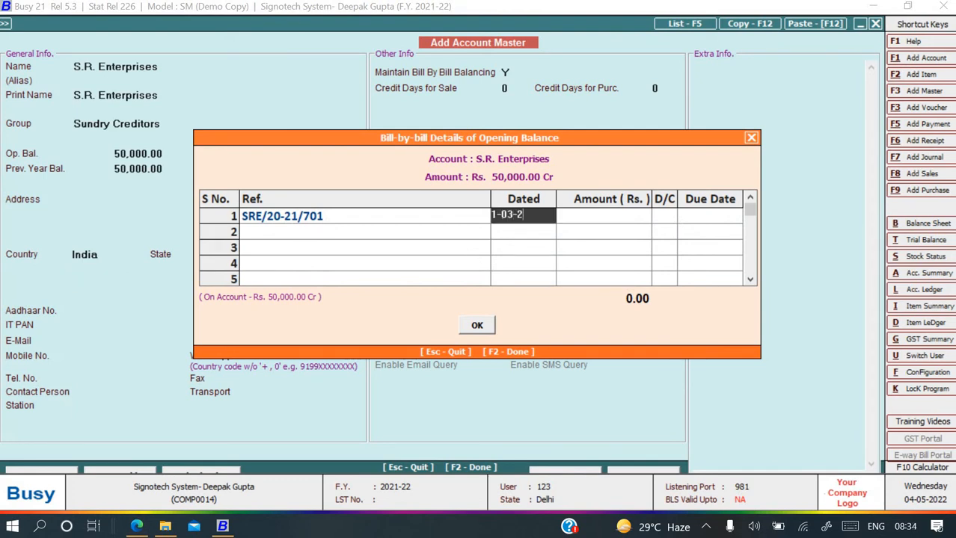
type("021")
key("Return")
key("alt+Tab")
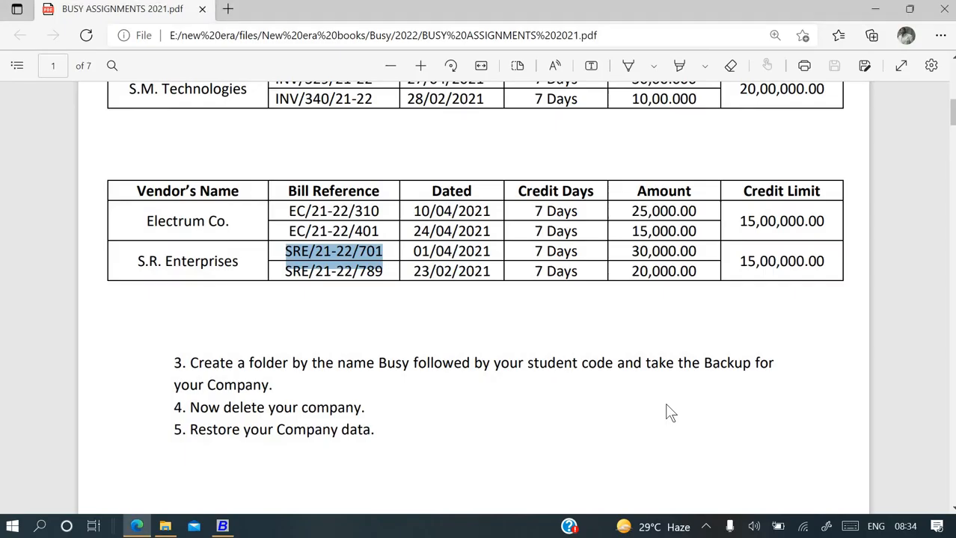
key("alt+Tab")
type("30000")
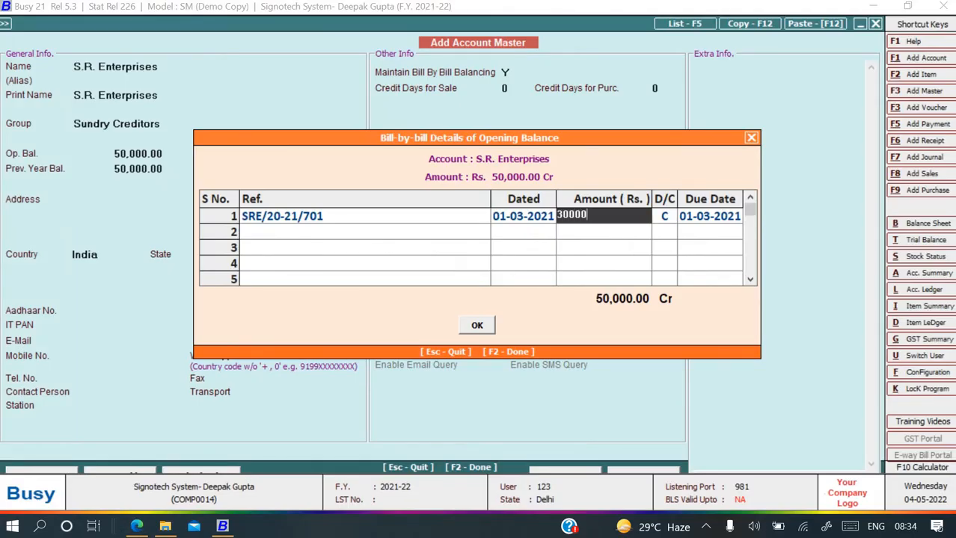
key("Return")
key("Return")
Keep the credit side and set the due date to 08-03-2021.
key("alt+Tab")
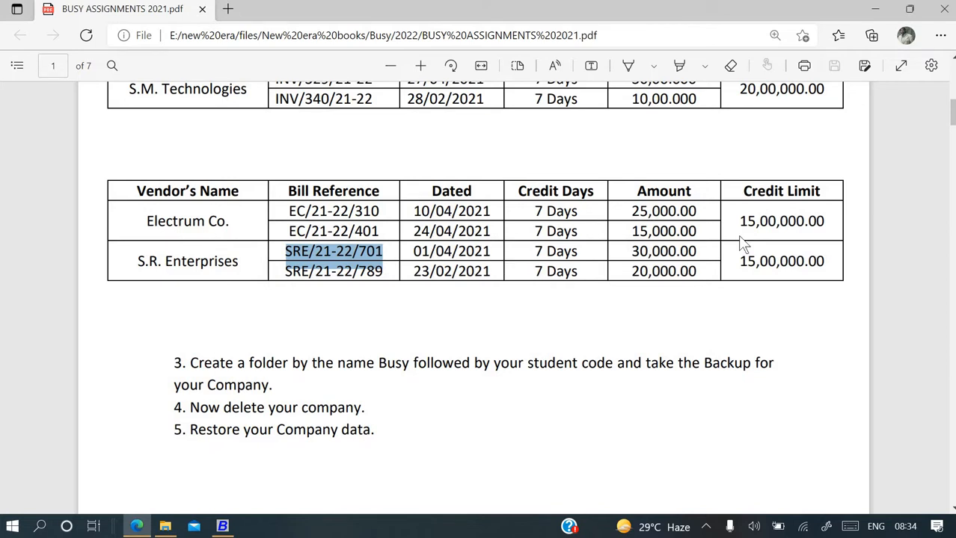
key("alt+Tab")
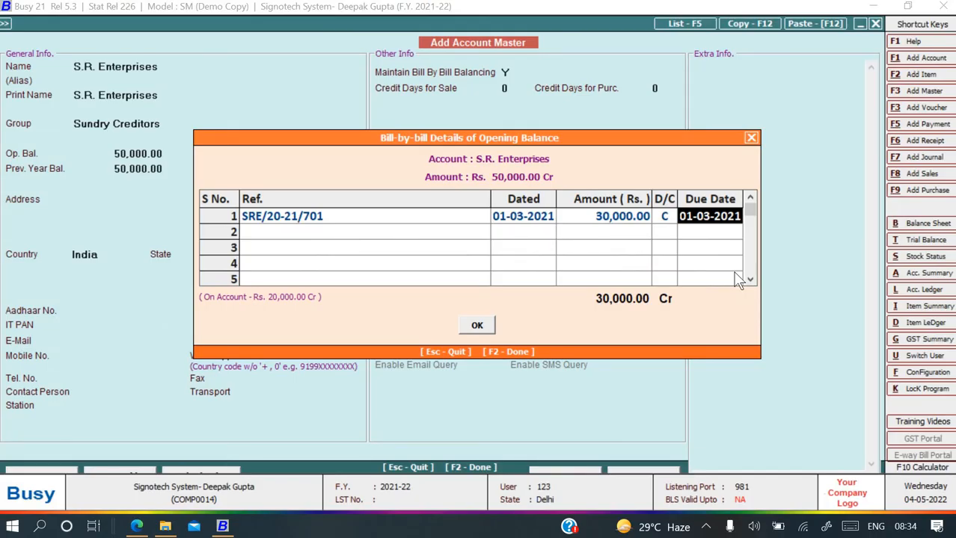
type("8")
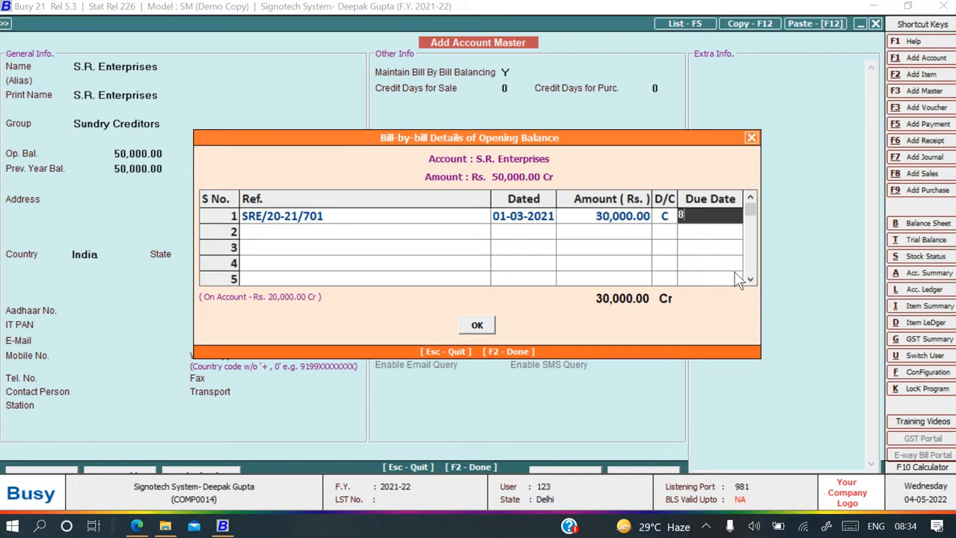
type("-03-2021")
key("Return")
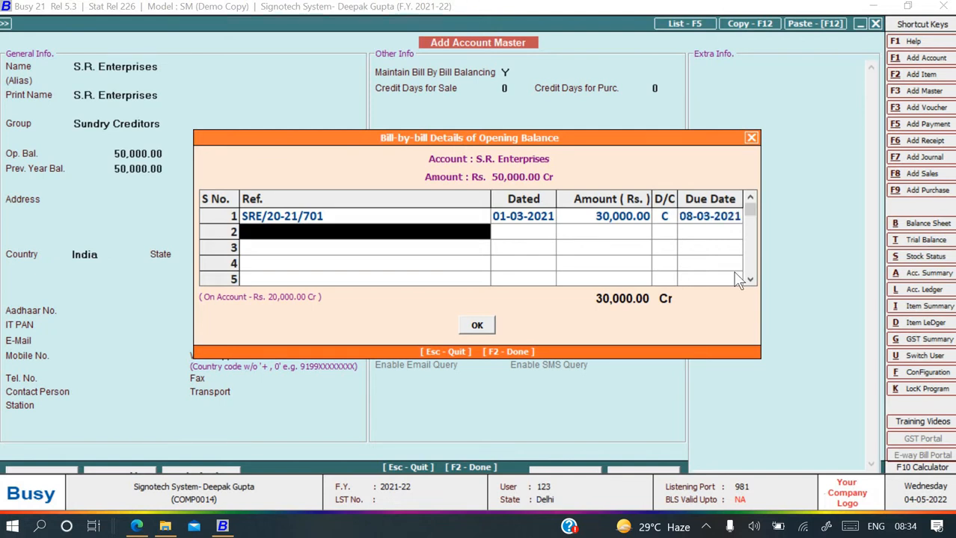
Copy the second bill reference SRE/21-22/789 from the PDF.
key("alt+Tab")
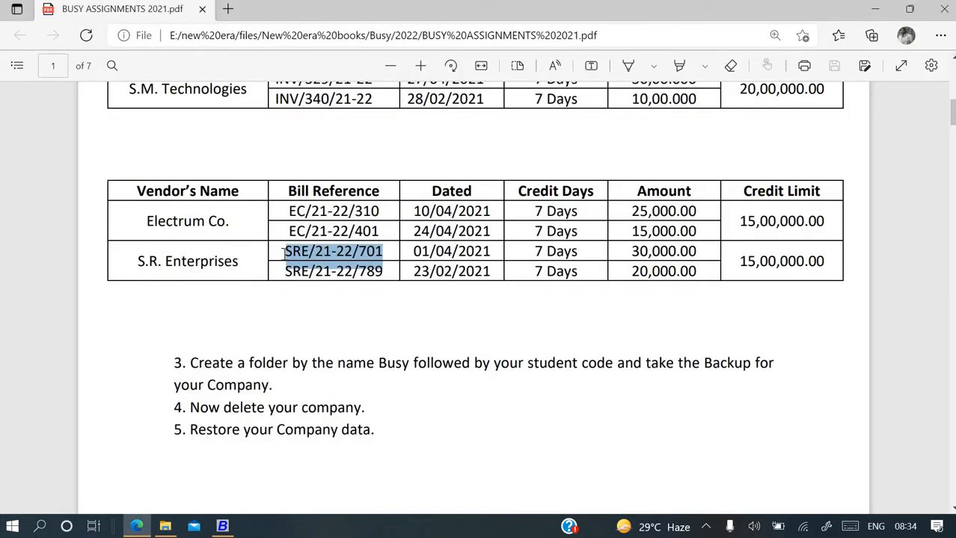
left_click_drag(286, 271, 384, 272)
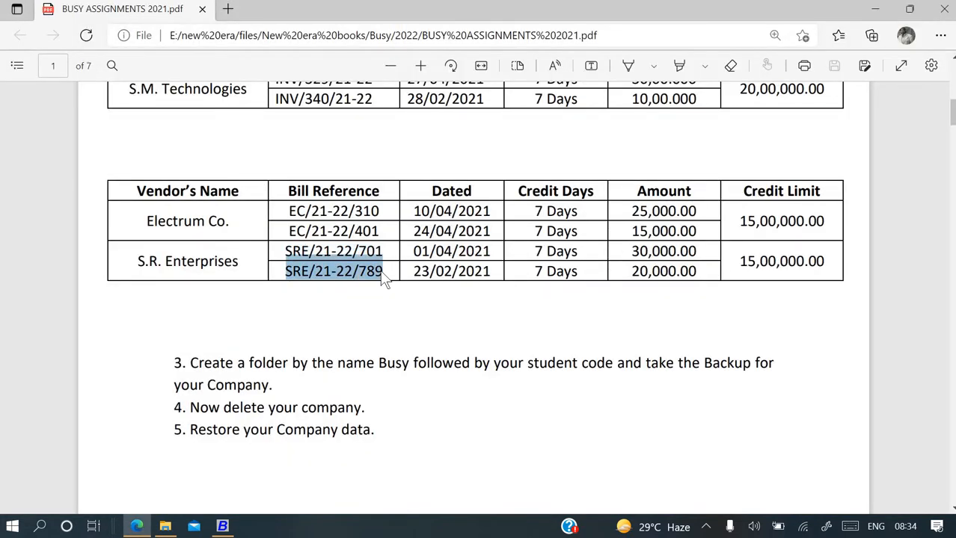
key("ctrl+c")
key("alt+Tab")
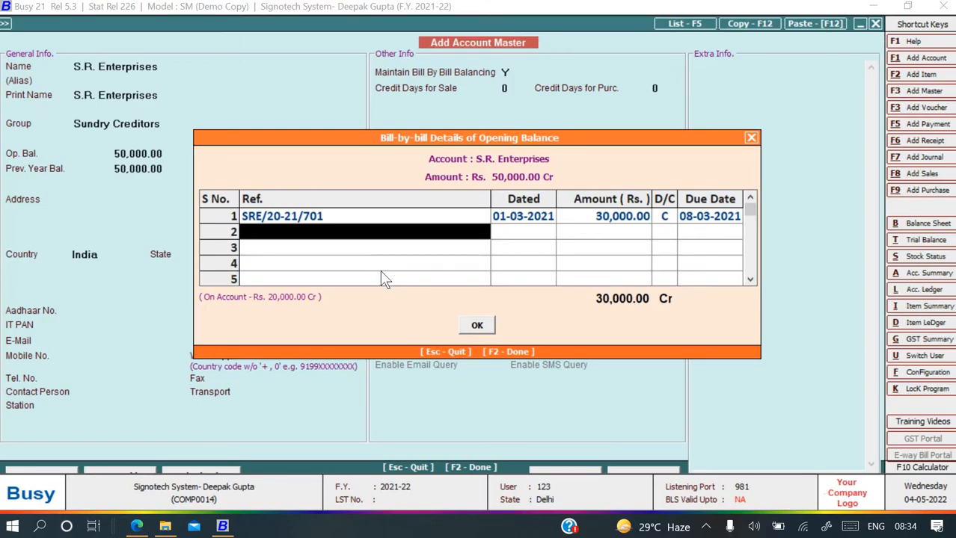
Paste SRE/21-22/789 into row 2's Ref and correct it to SRE/20-21/789.
key("ctrl+v")
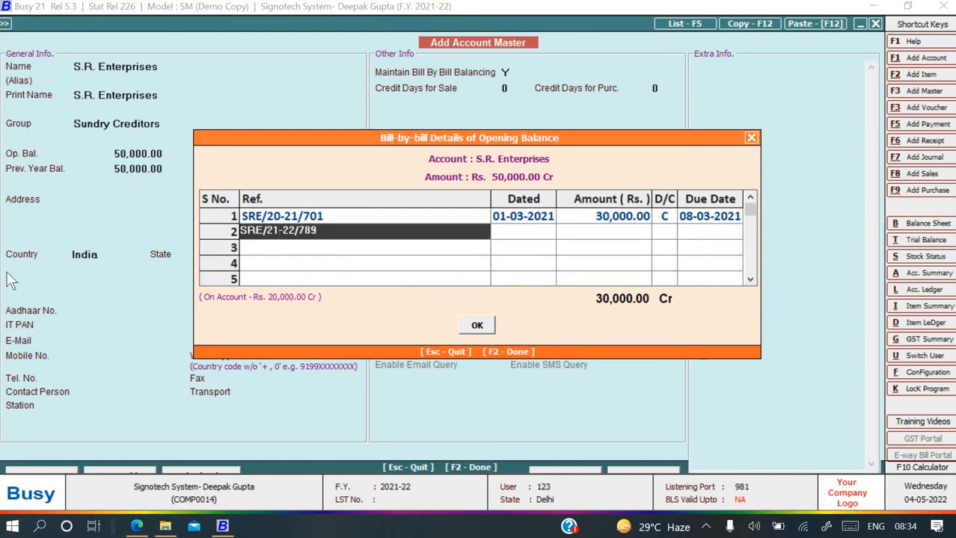
key("Left")
key("Left")
key("Left")
key("Left")
key("Left")
key("Left")
key("Left")
key("BackSpace")
type("0")
key("Right")
key("Right")
key("Right")
key("BackSpace")
type("1")
key("Return")
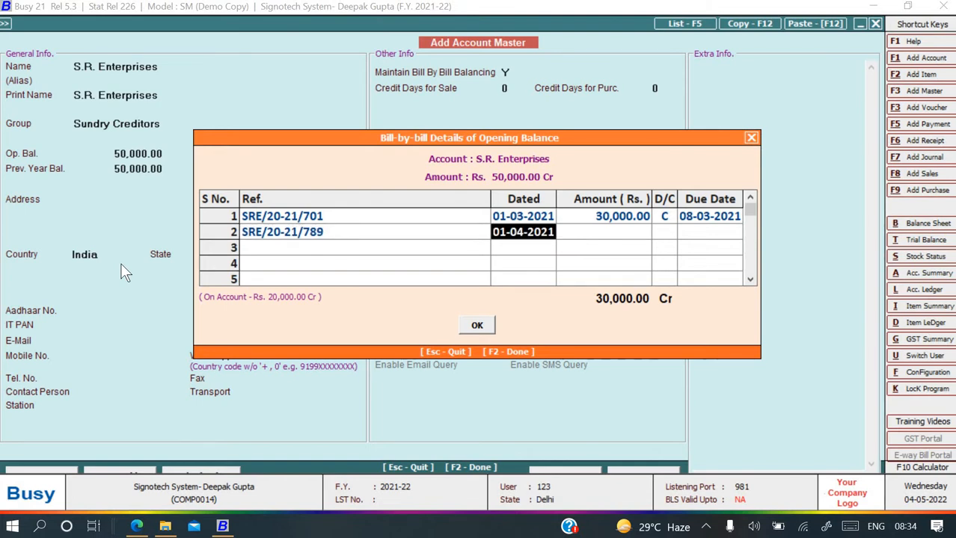
Enter a provisional date for row 2 and accept the 20,000.00 Cr amount.
type("01")
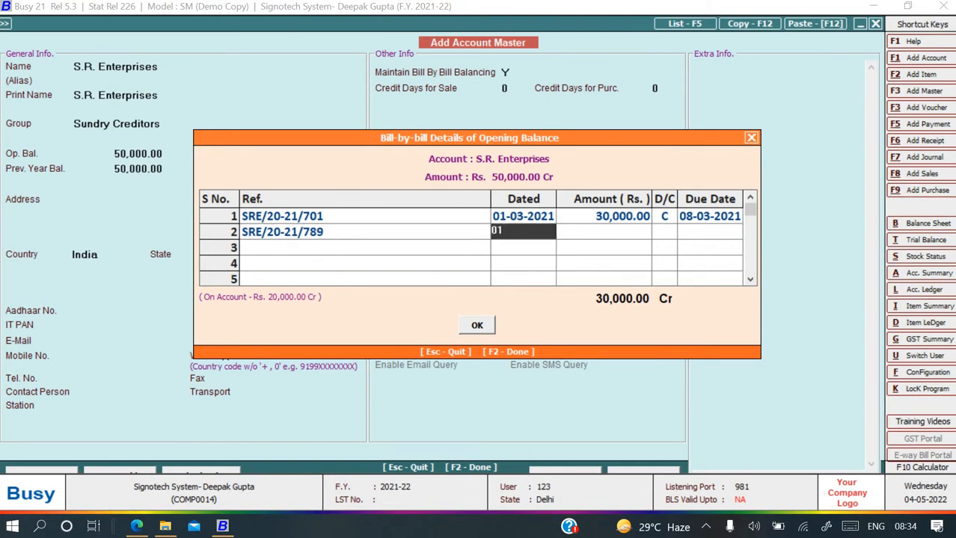
type("-03")
type("-21")
key("Return")
key("Return")
key("alt+Tab")
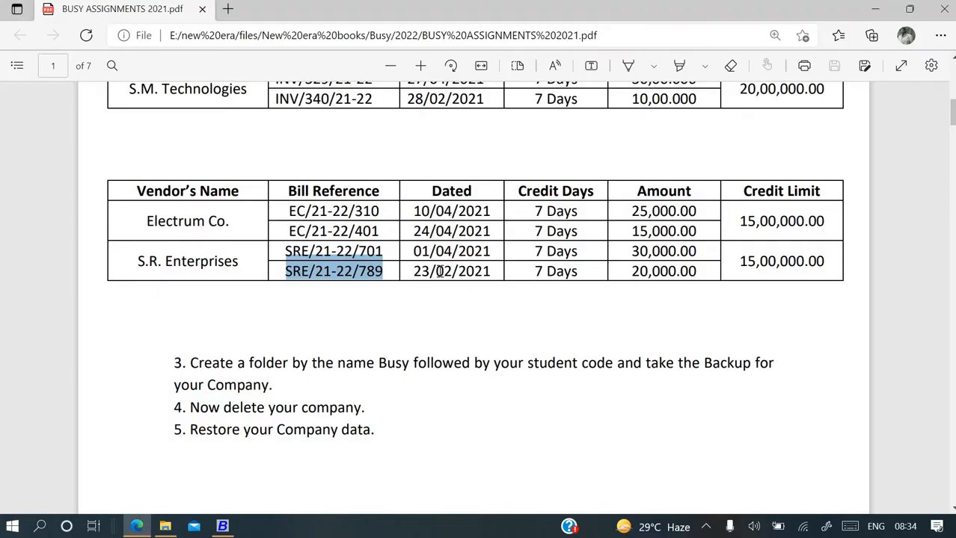
key("alt+Tab")
Re-enter row 2's bill date as 23-02-2021, matching the PDF.
left_click(503, 237)
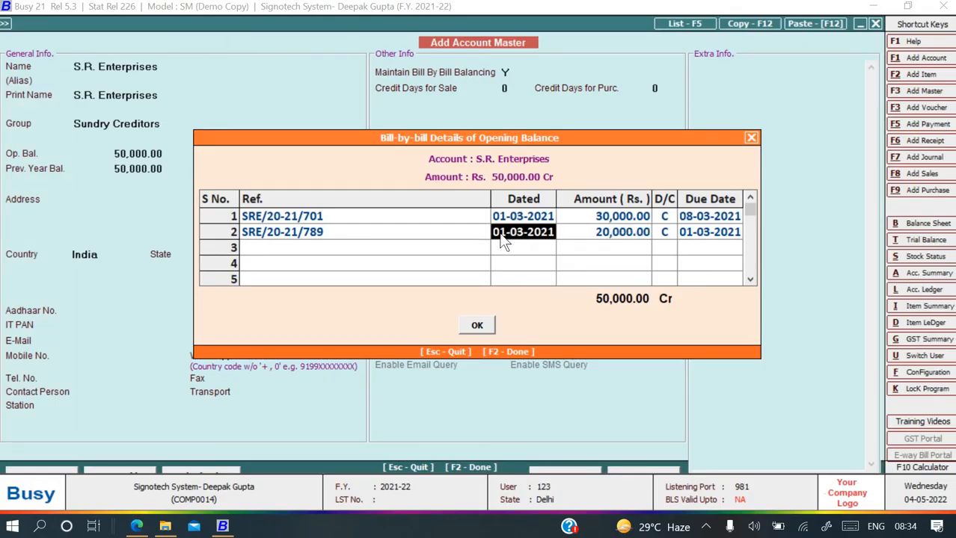
key("alt+Tab")
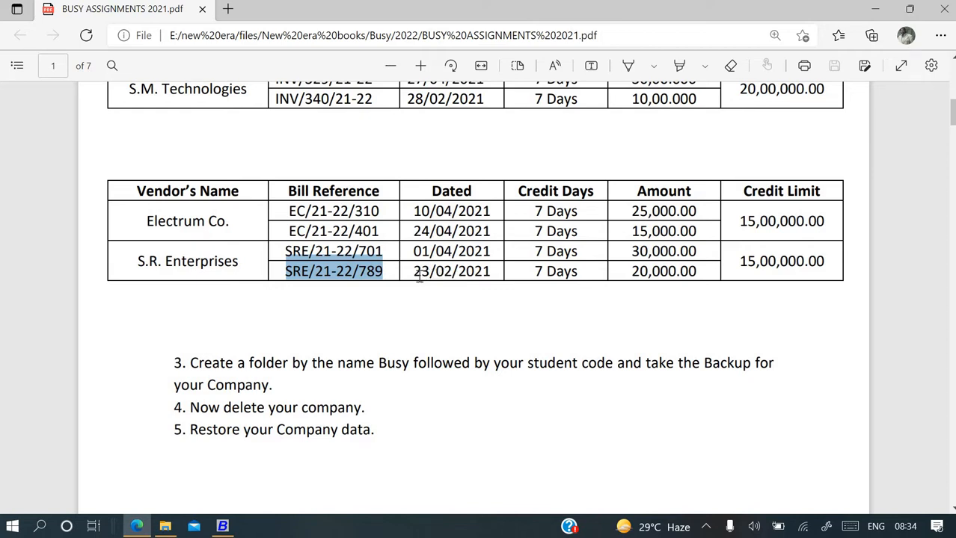
left_click_drag(416, 271, 496, 271)
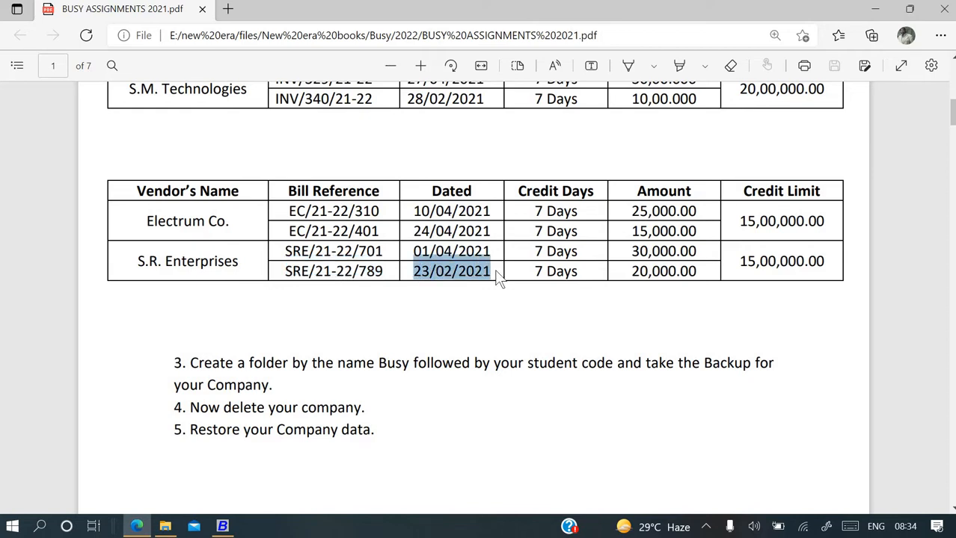
key("alt+Tab")
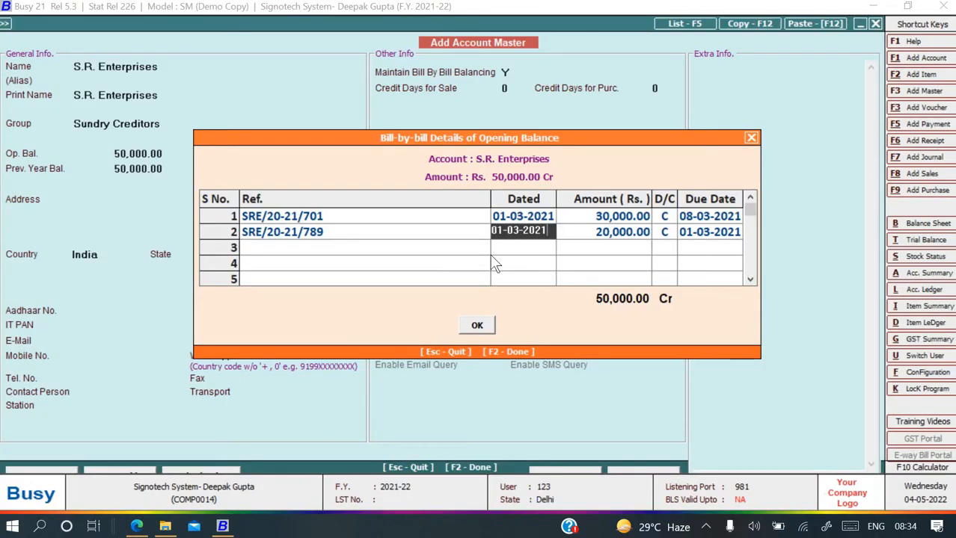
key("BackSpace")
key("BackSpace")
key("BackSpace")
key("BackSpace")
key("BackSpace")
key("BackSpace")
key("alt+Tab")
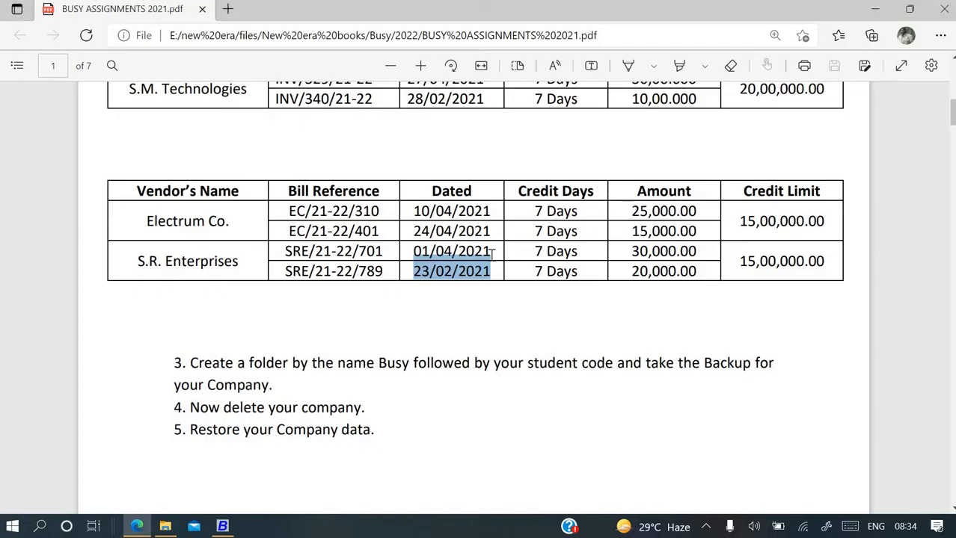
key("alt+Tab")
type("23-")
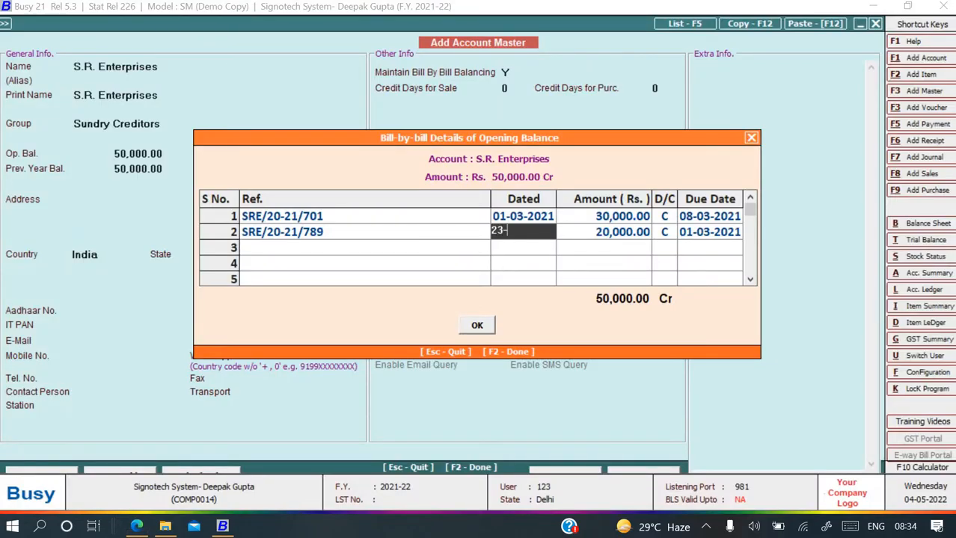
type("02-2021")
key("Return")
key("alt+Tab")
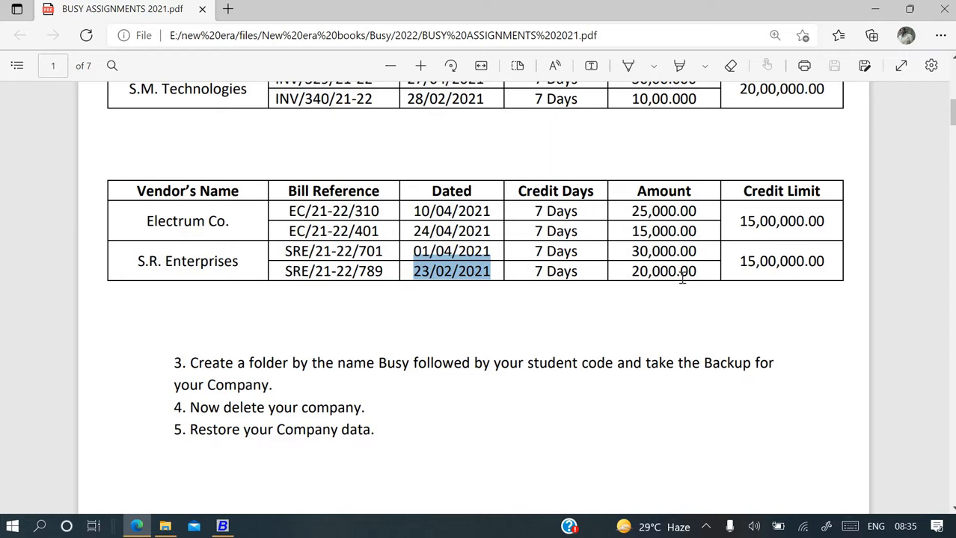
Set row 2's due date to 02-03-2021 and save the S.R. Enterprises creditor account.
key("alt+Tab")
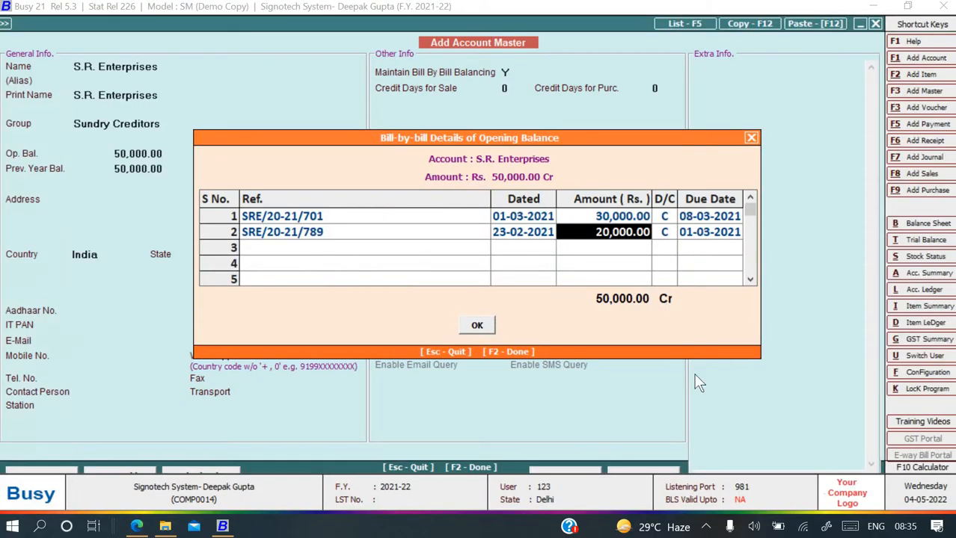
key("Return")
key("Return")
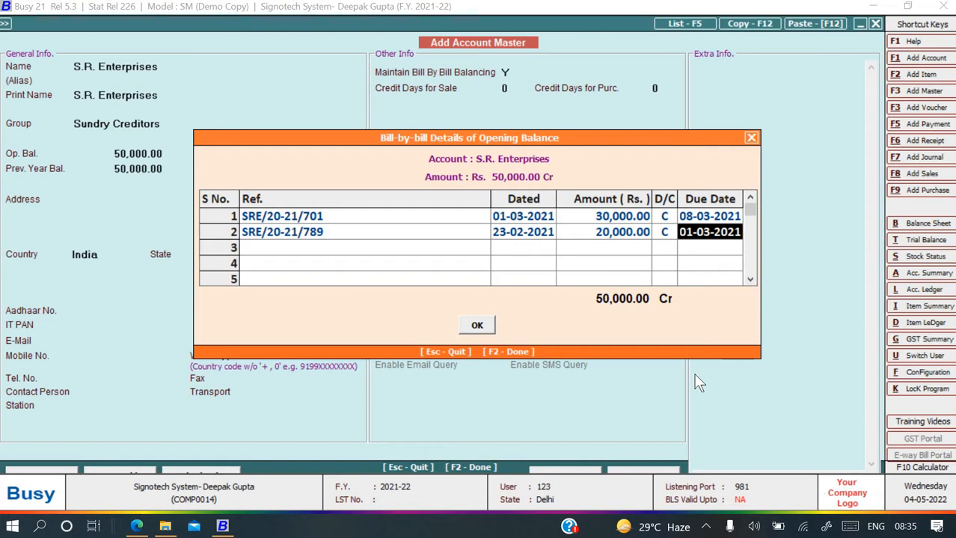
type("02-0")
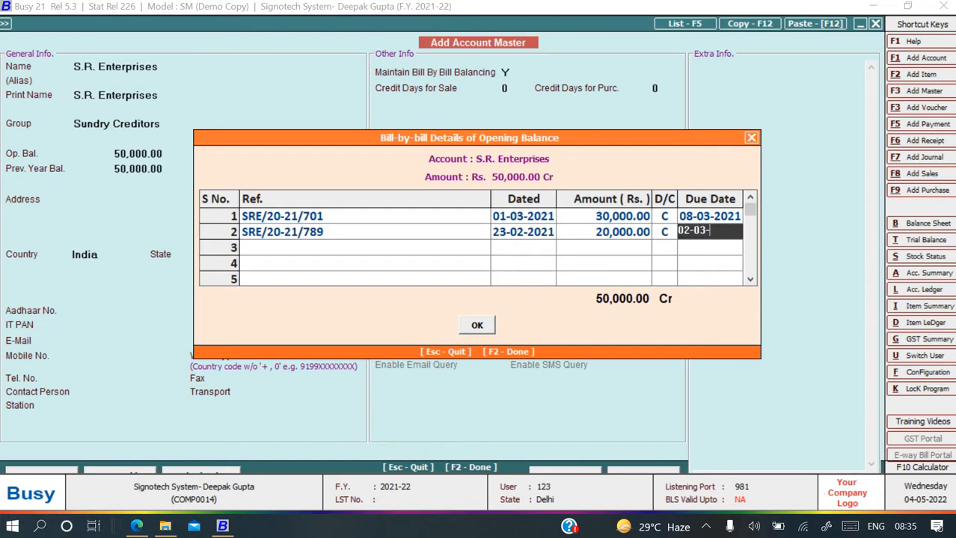
type("3-2021")
key("Return")
key("Return")
key("F2")
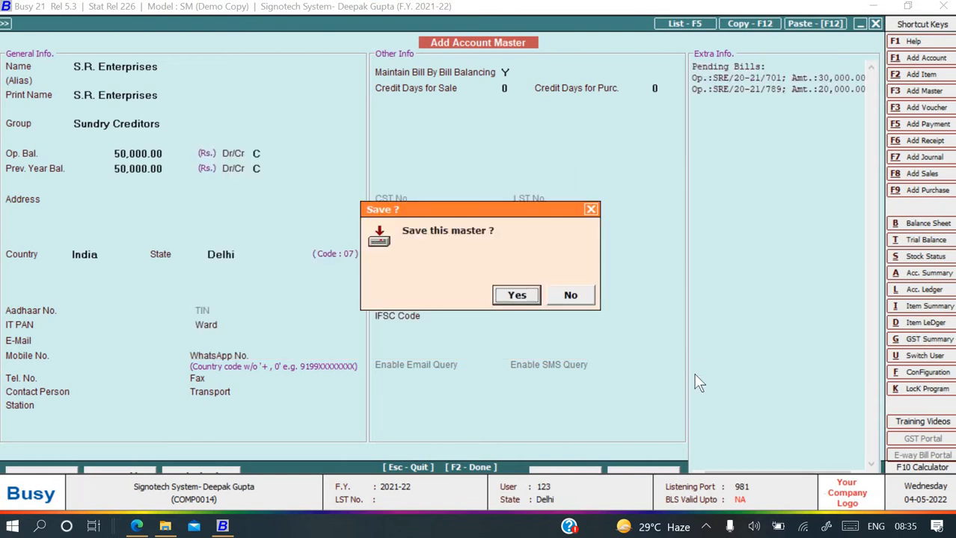
key("Return")
key("alt+Tab")
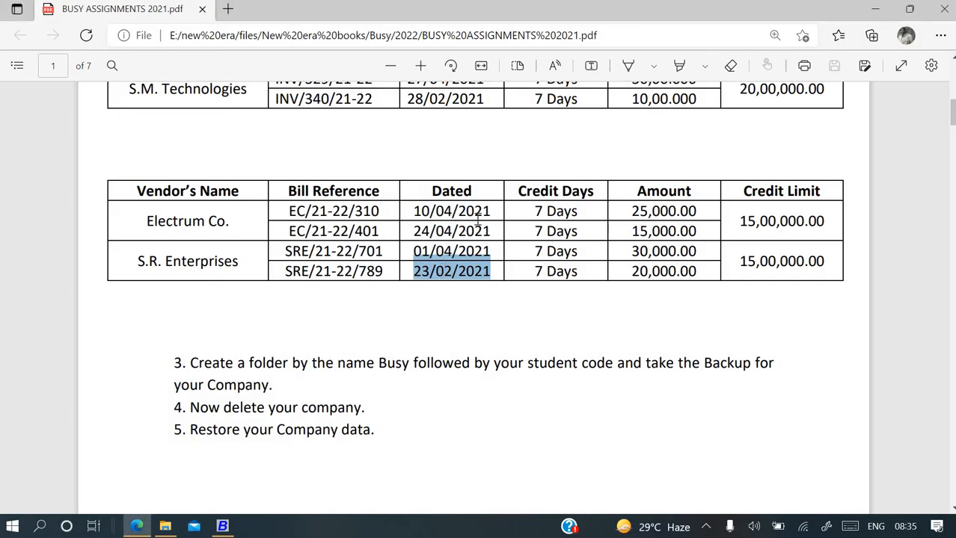
Copy 'O/s Rent' from the PDF as the account name and group it under Current Liabilities.
scroll(478, 217, "up", 3)
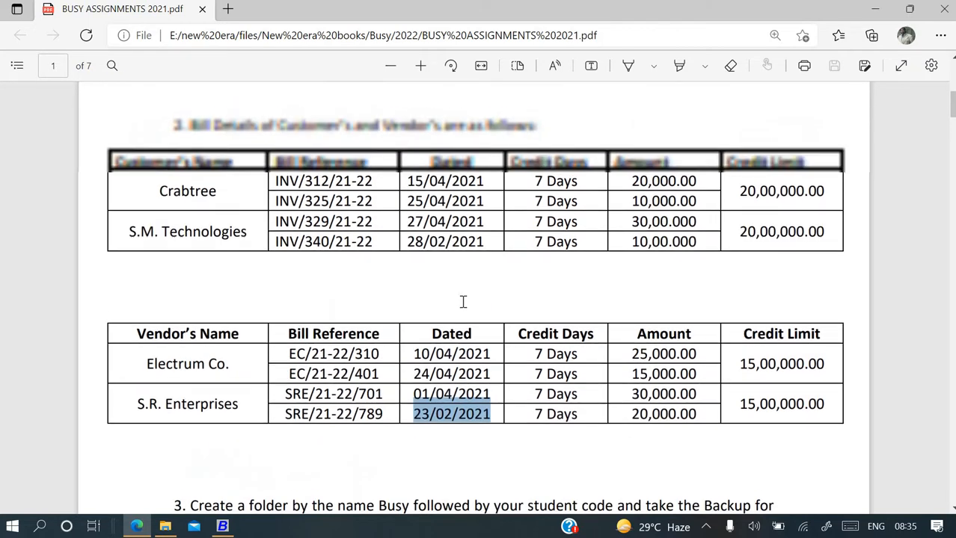
scroll(463, 301, "up", 4)
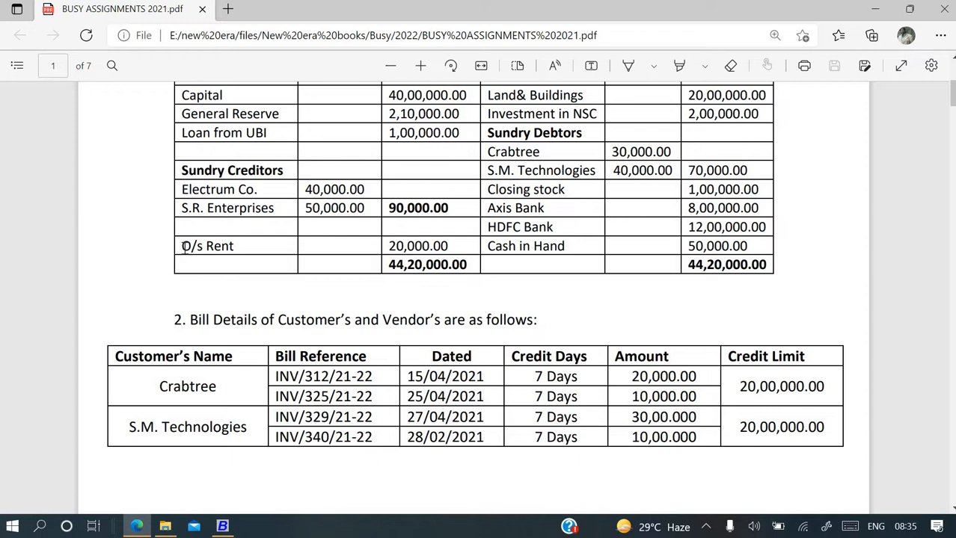
left_click_drag(184, 247, 241, 246)
key("ctrl+c")
key("alt+Tab")
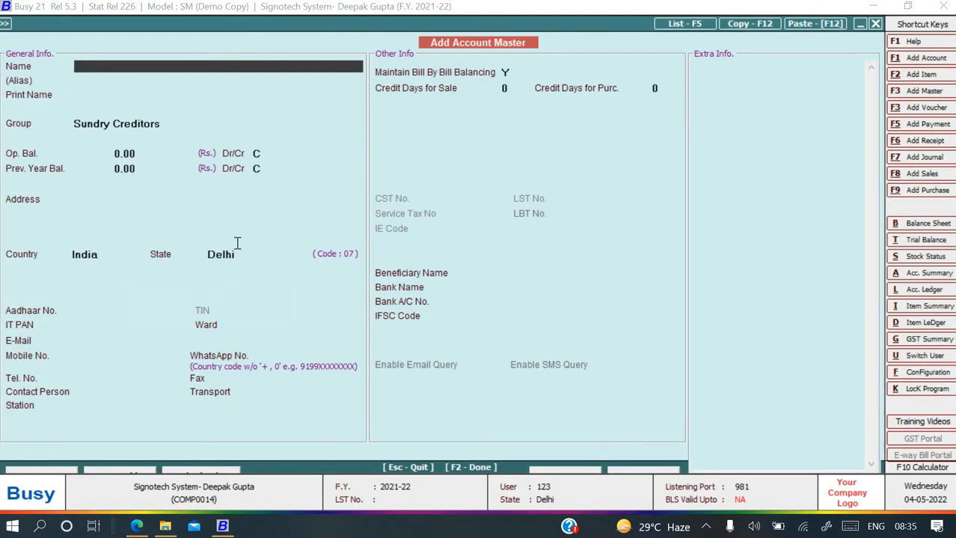
key("ctrl+v")
left_click(237, 240)
key("Up")
key("Up")
key("Up")
key("Up")
key("Up")
key("Up")
key("Up")
key("Up")
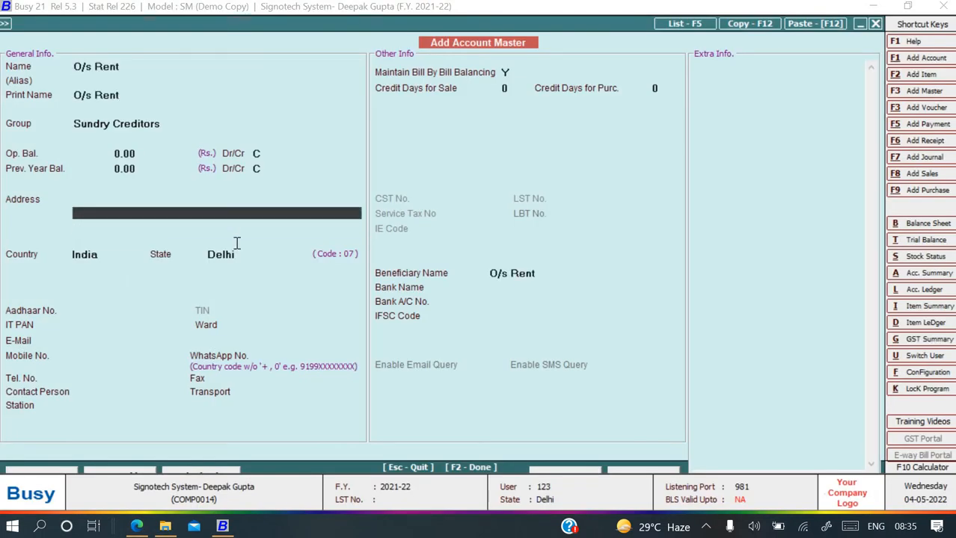
key("Up")
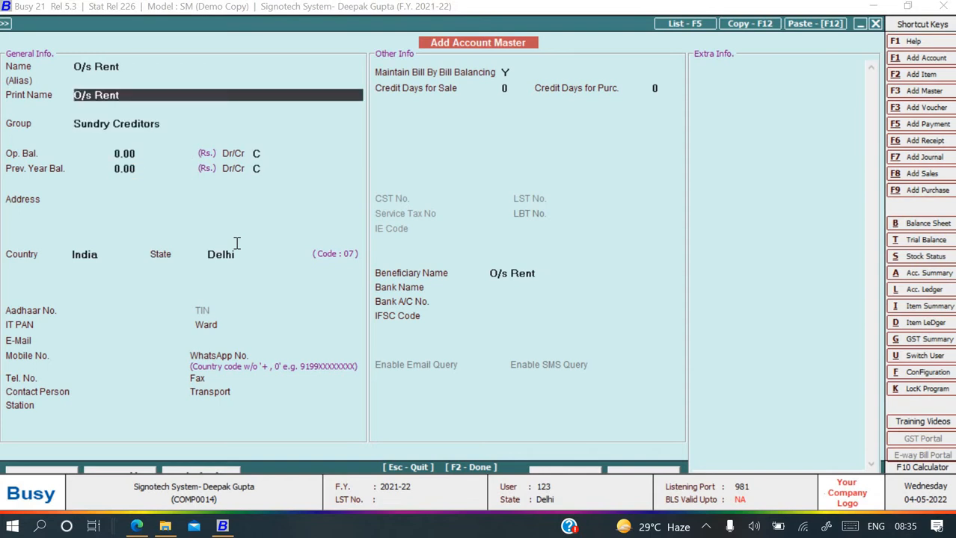
key("Down")
type("c")
key("Down")
key("Down")
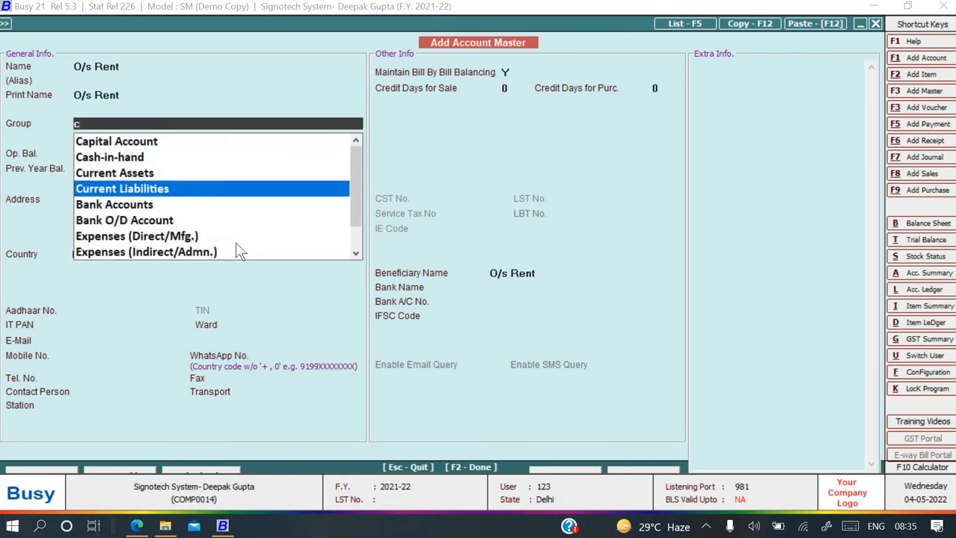
key("Return")
Enter a 20,000.00 credit opening balance and save the O/s Rent account.
key("alt+Tab")
key("alt+Tab")
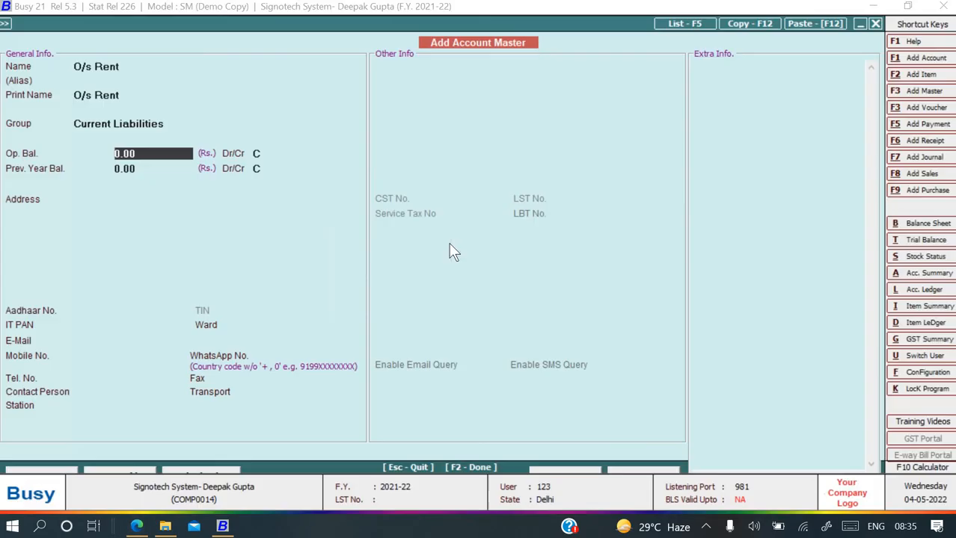
type("20000")
key("Return")
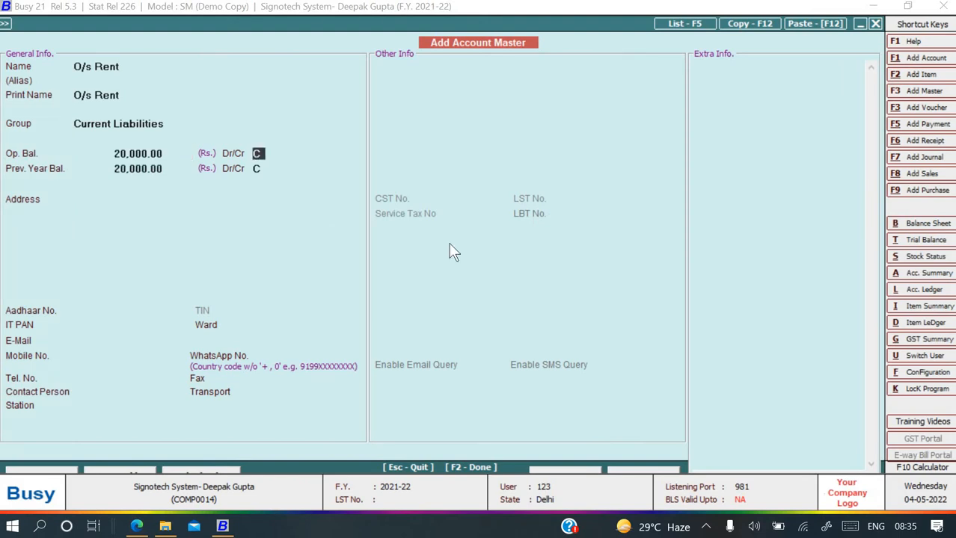
key("F2")
key("Return")
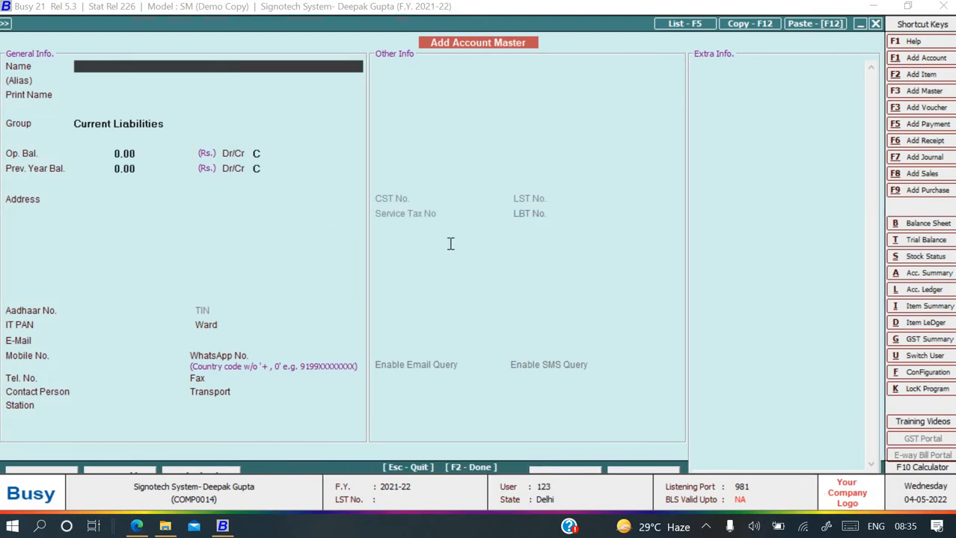
key("alt+Tab")
scroll(528, 280, "up", 3)
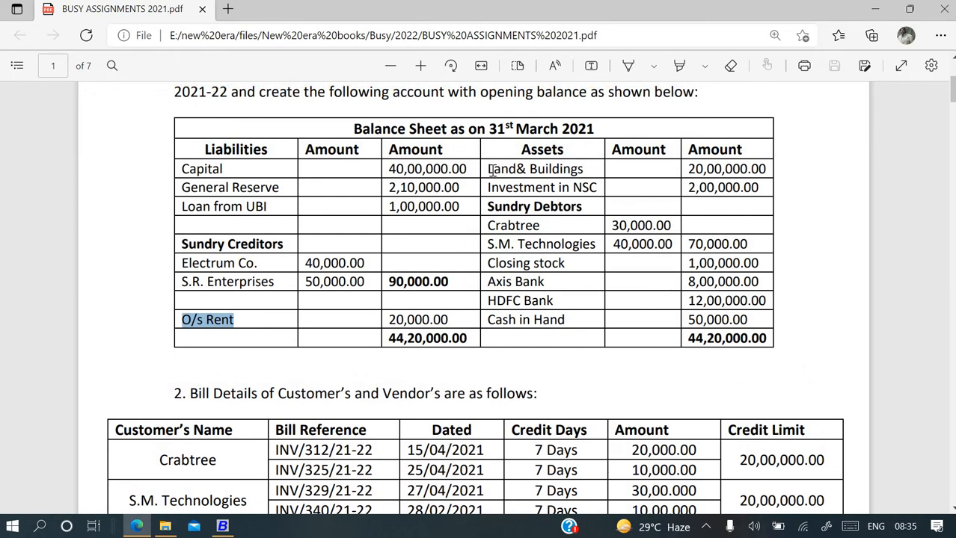
Name the new account 'Land& Buildings', group it under Fixed Assets, and skip depreciation rates.
left_click_drag(487, 169, 583, 167)
key("ctrl+c")
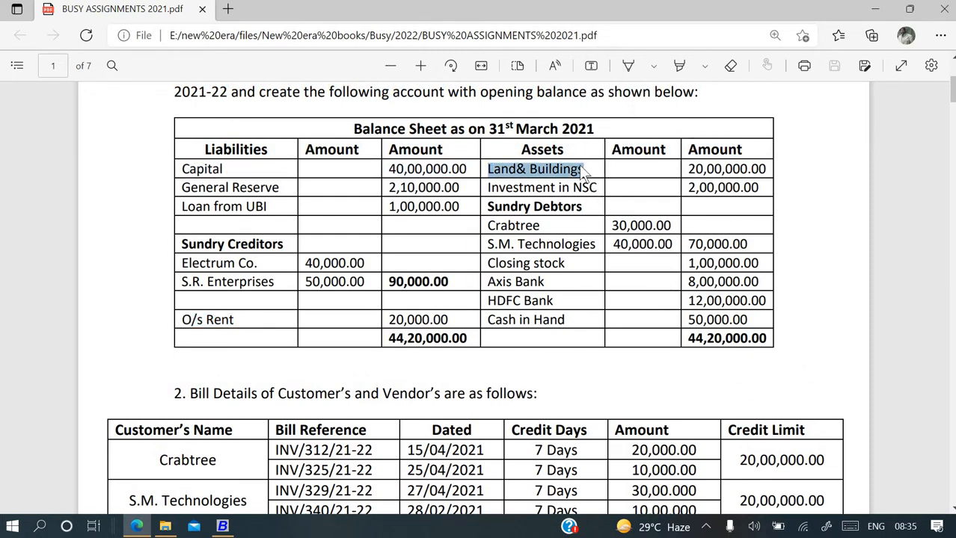
key("alt+Tab")
key("ctrl+v")
key("Return")
key("Return")
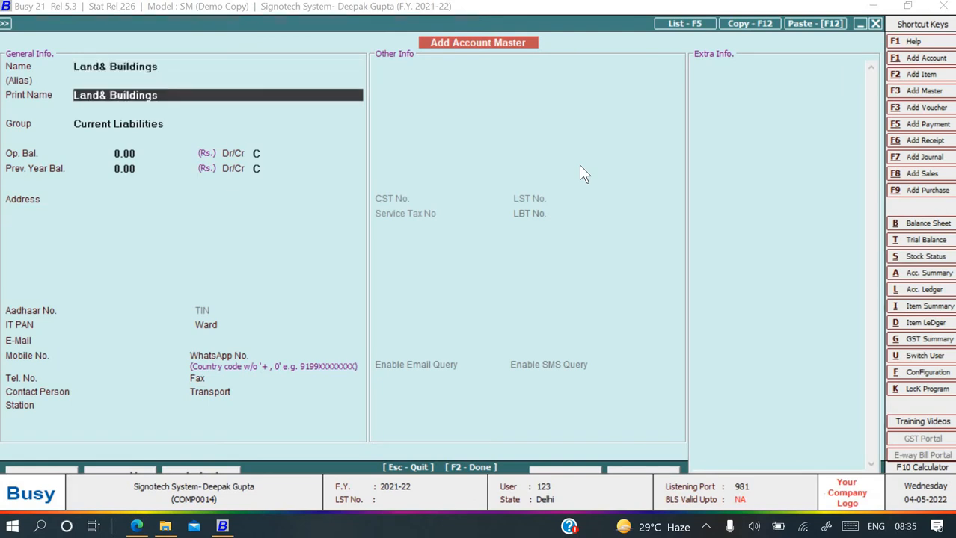
key("Return")
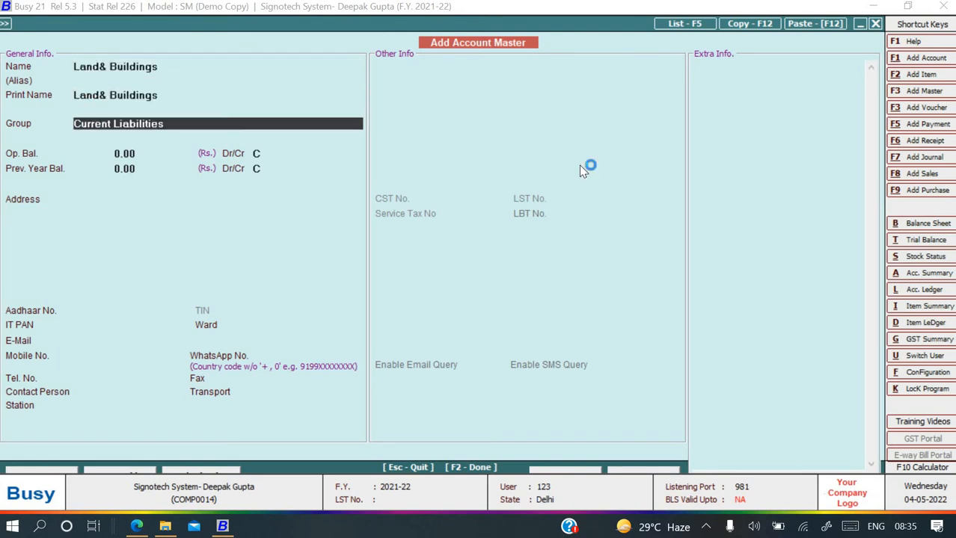
type("f")
key("Return")
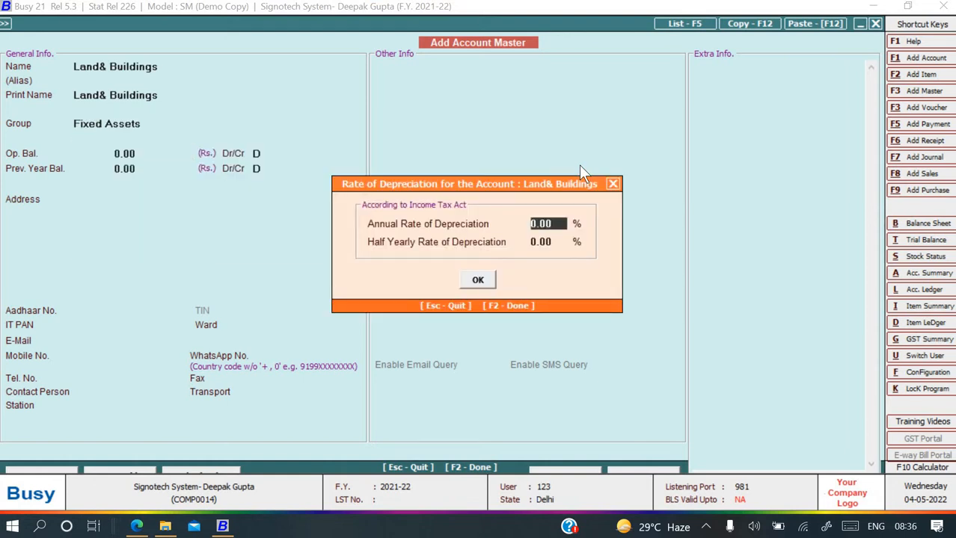
key("Return")
key("Return")
Give Land& Buildings a 20,00,000.00 debit opening balance and save the account.
key("Return")
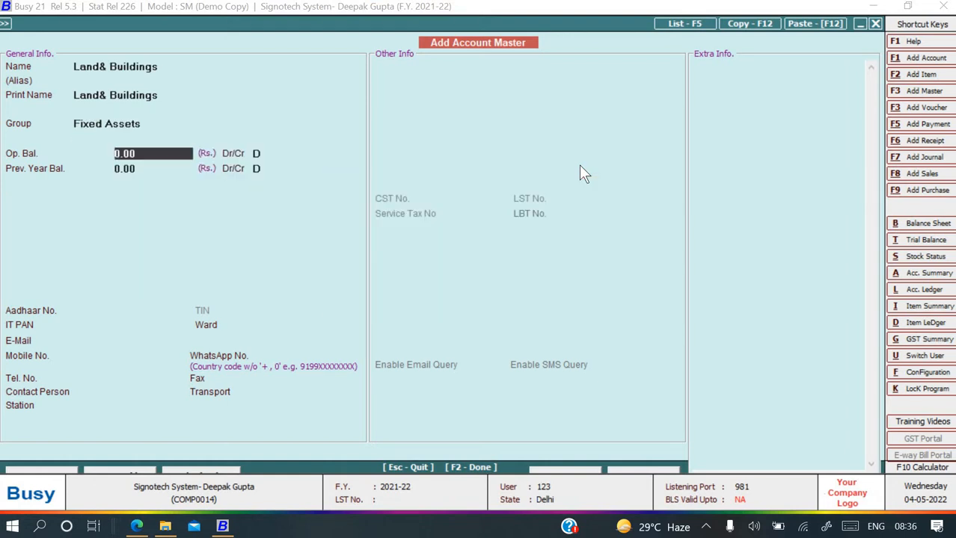
key("alt+Tab")
key("alt+Tab")
type("2000000")
key("Return")
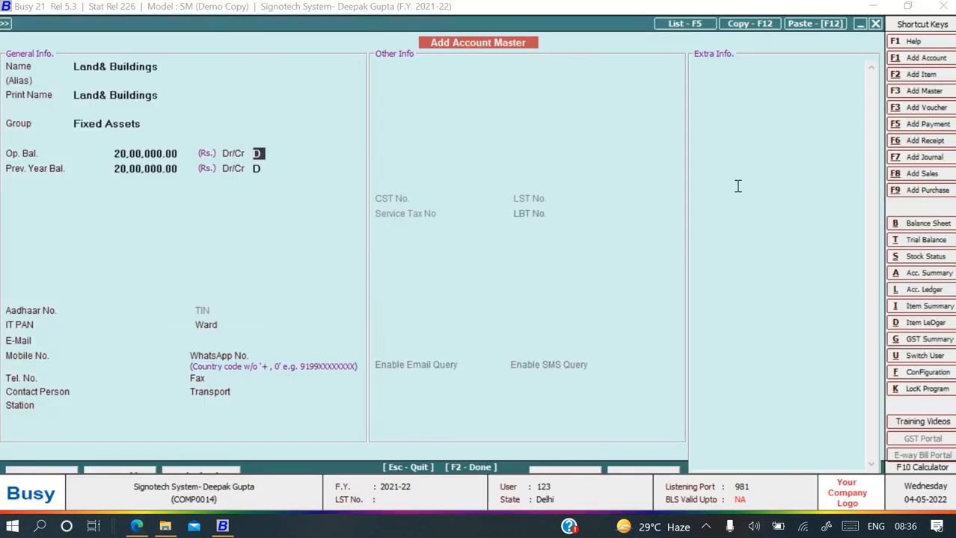
key("Return")
key("Return")
key("Return")
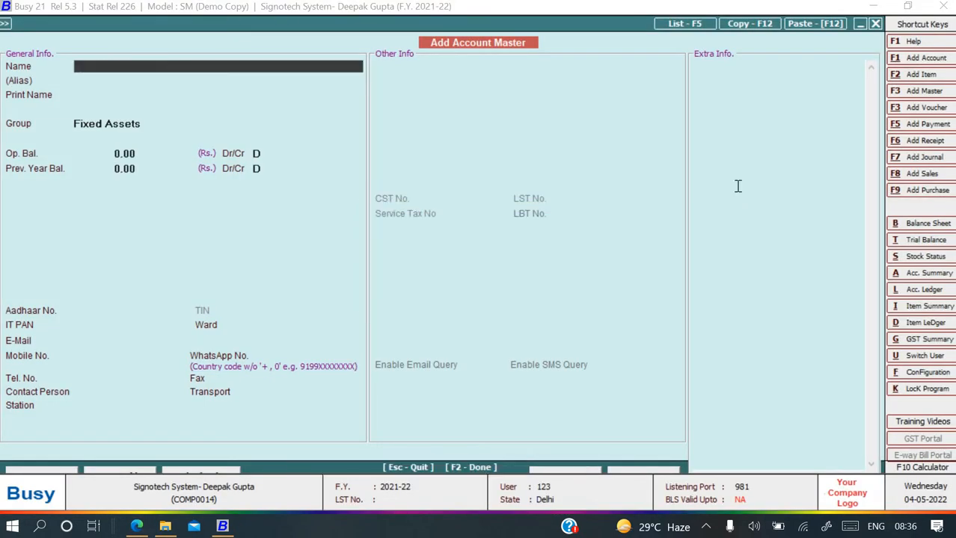
key("alt+Tab")
left_click_drag(490, 187, 603, 189)
left_click(514, 196)
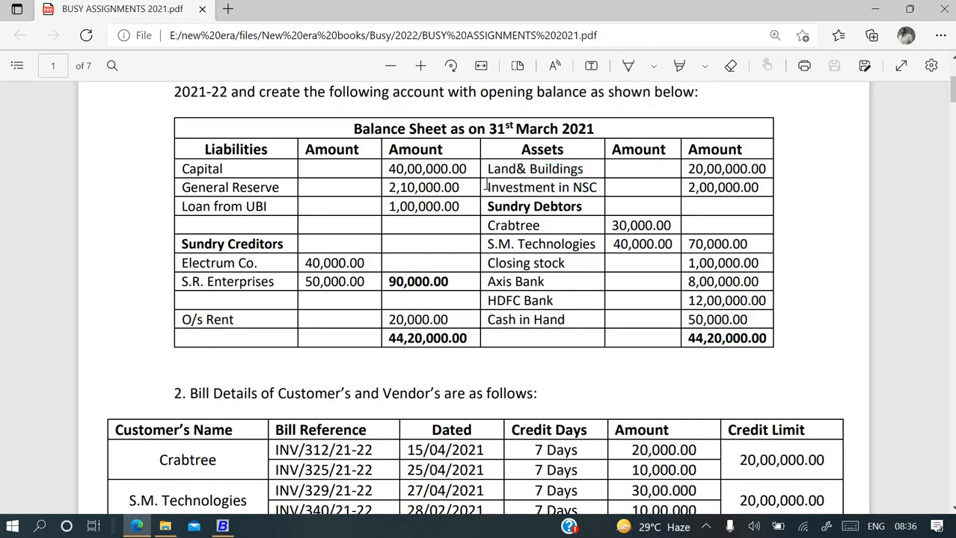
Name the new account 'Investment in NSC' and group it under Investments.
left_click_drag(487, 187, 601, 184)
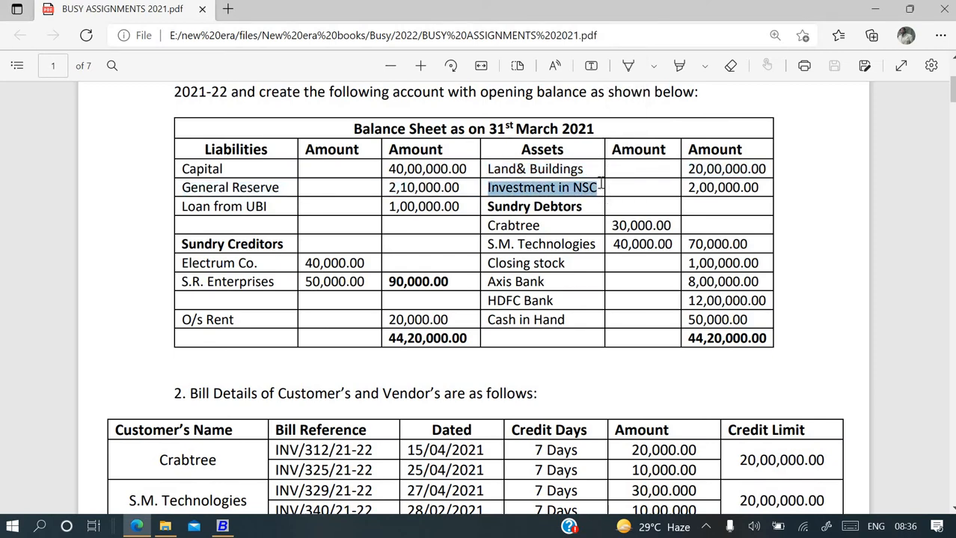
key("ctrl+c")
key("alt+Tab")
key("ctrl+v")
key("Return")
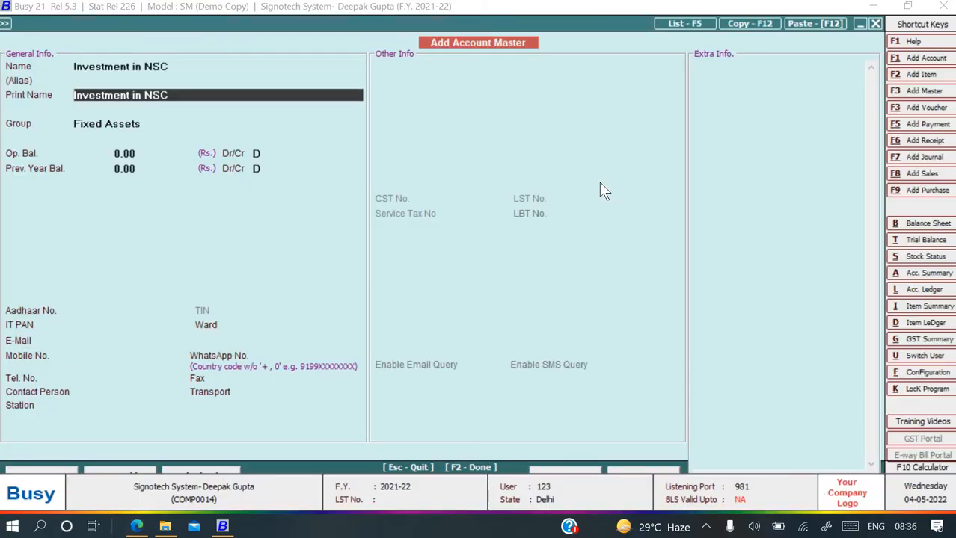
key("Return")
type("in")
key("Down")
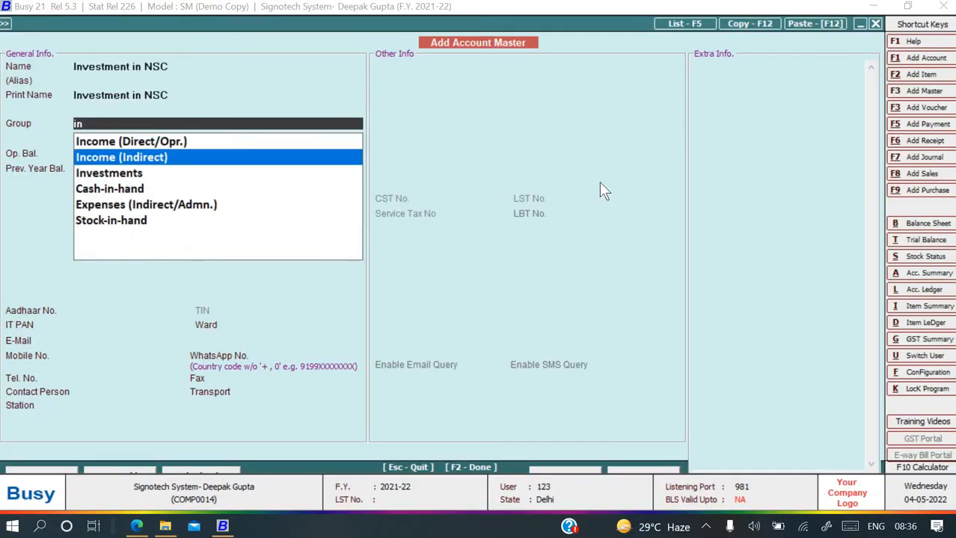
key("Down")
key("Return")
key("Return")
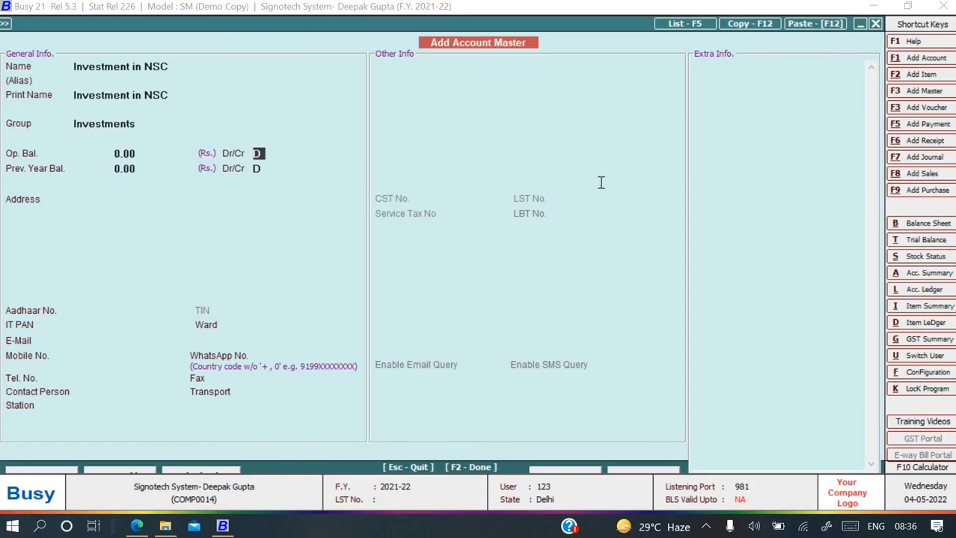
Enter a 2,00,000 opening balance and save the Investment in NSC account.
key("alt+Tab")
key("alt+Tab")
key("shift+Tab")
type("200000")
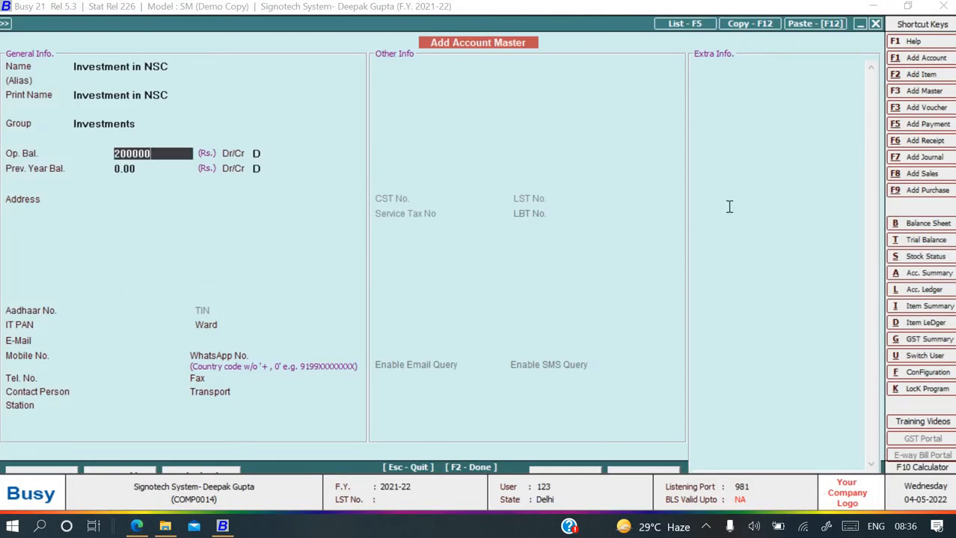
key("Return")
key("F2")
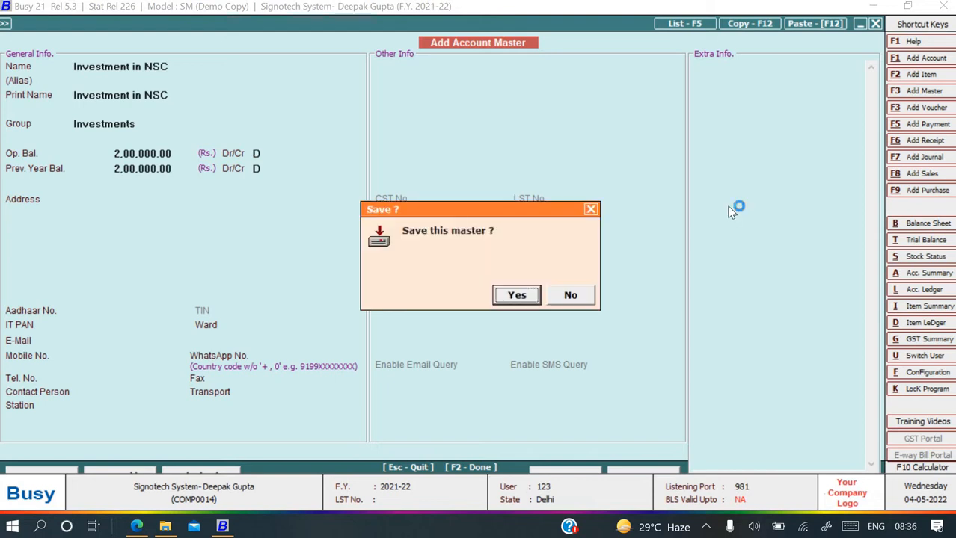
key("Return")
key("alt+Tab")
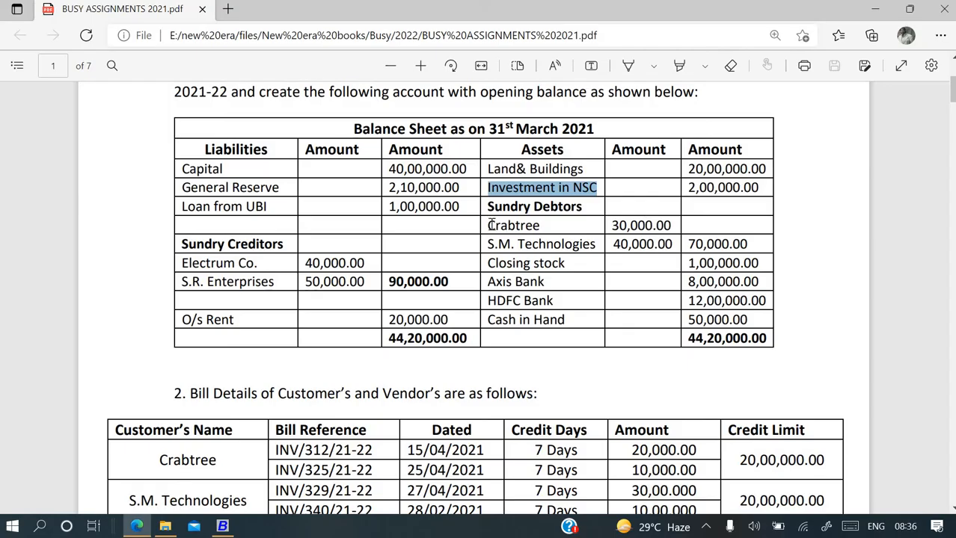
Create the Crabtree account under Sundry Debtors with a 30,000 Dr opening balance.
left_click_drag(494, 225, 544, 224)
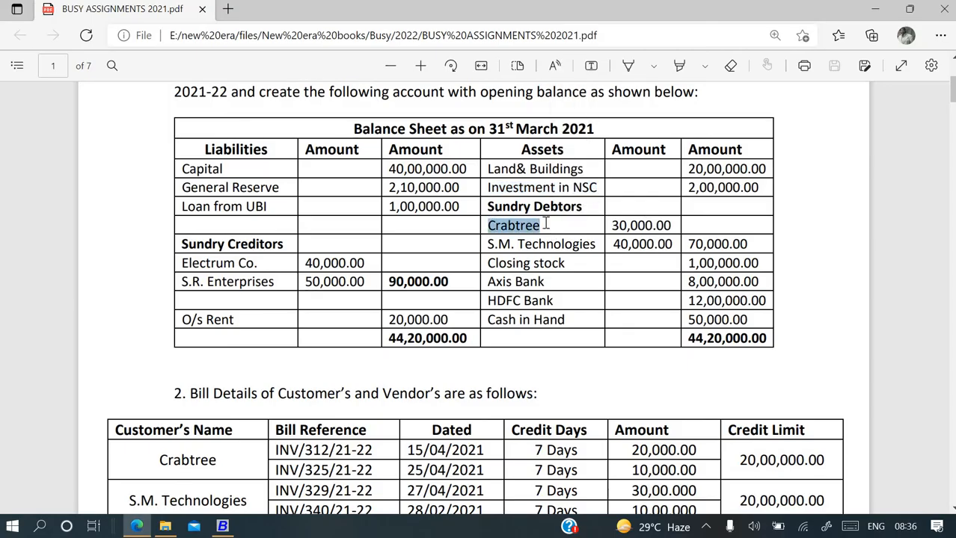
key("alt+Tab")
key("ctrl+v")
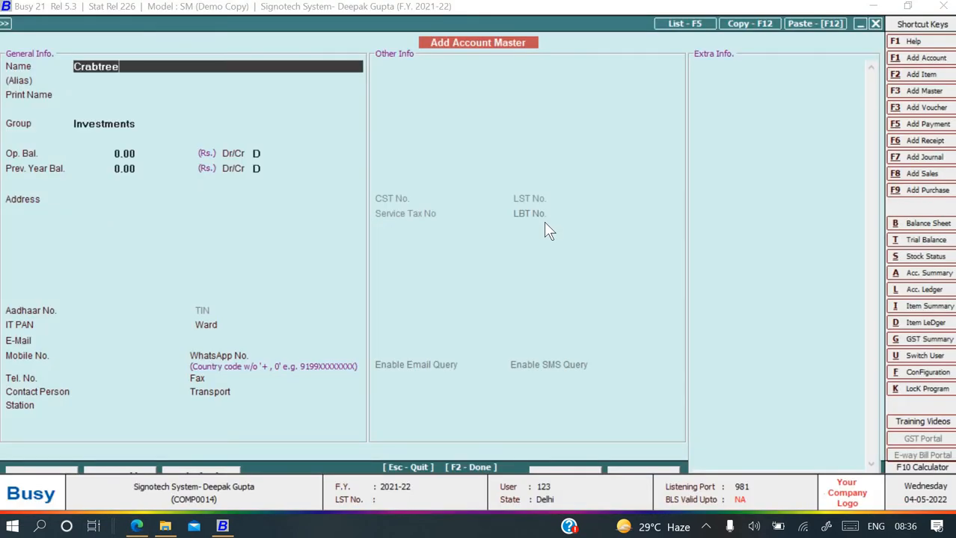
key("Return")
key("Return")
type("s")
key("Down")
key("Down")
key("Down")
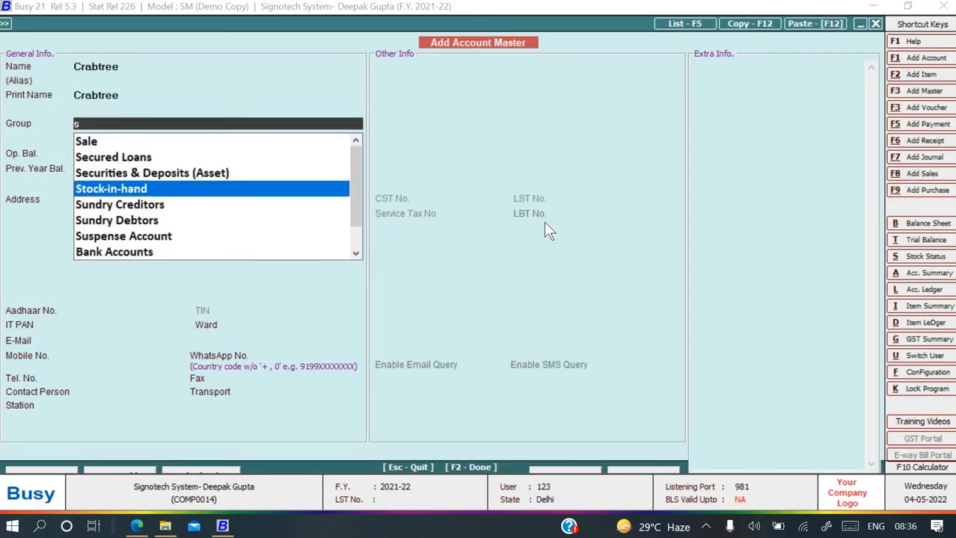
key("Down")
key("Down")
key("Return")
key("alt+Tab")
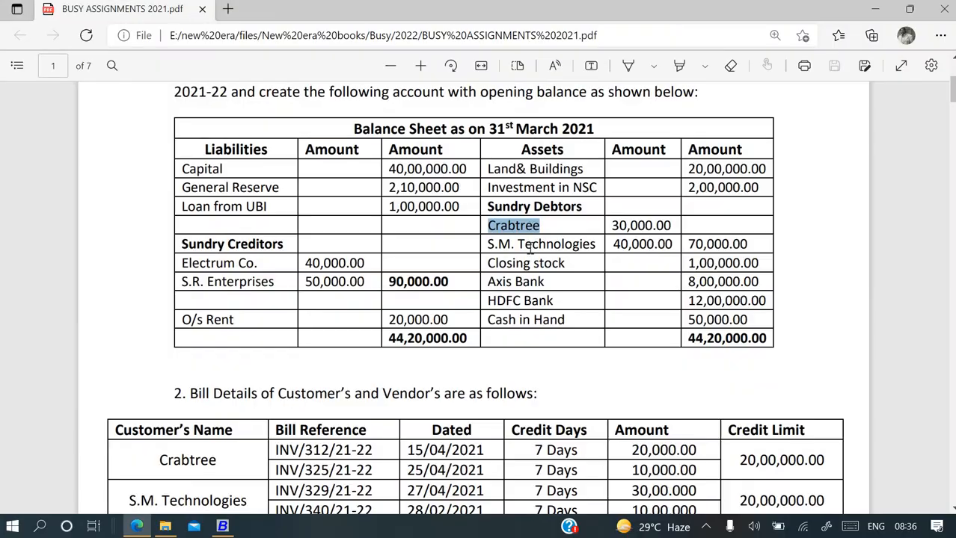
key("alt+Tab")
type("30000")
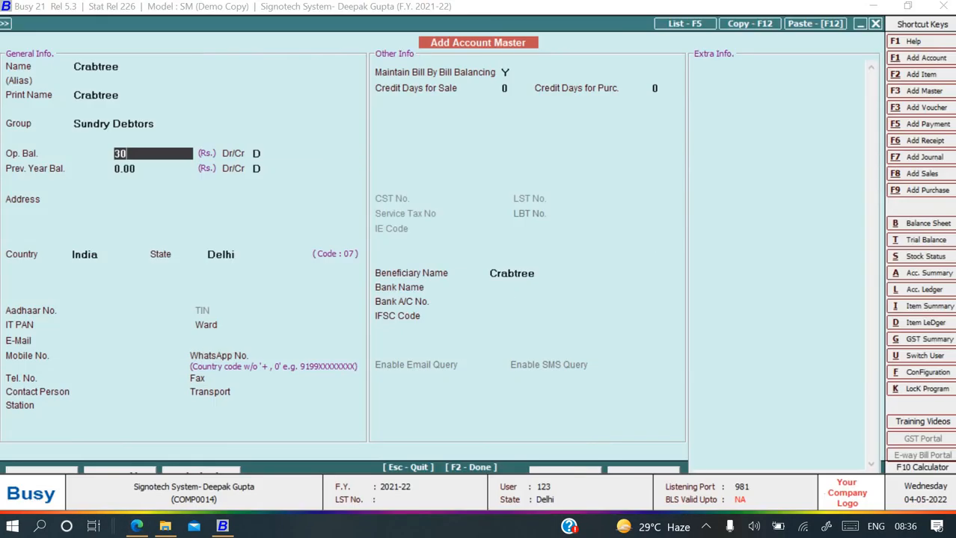
key("Return")
key("Return")
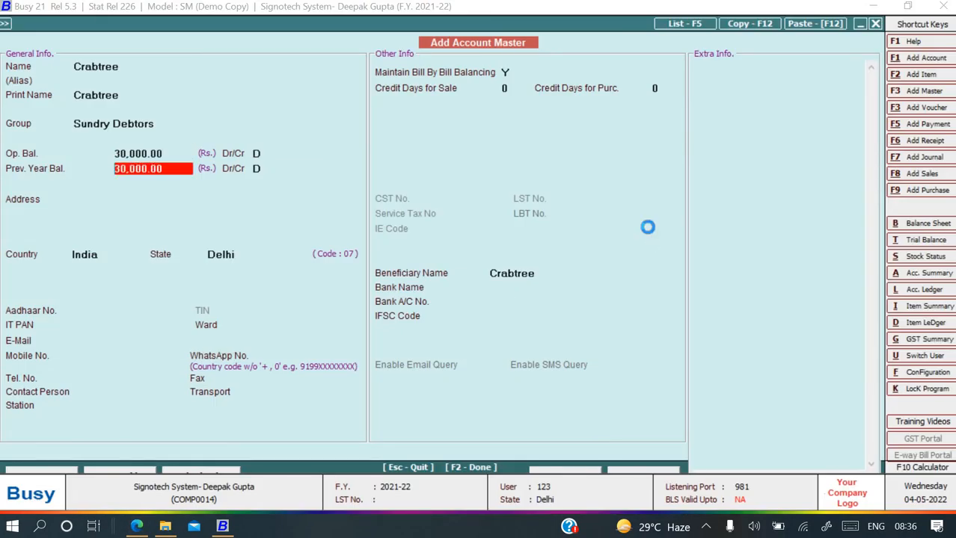
key("Return")
key("Return")
Enter the first opening bill reference as INV/312/20-21, corrected from the PDF's 21-22.
key("alt+Tab")
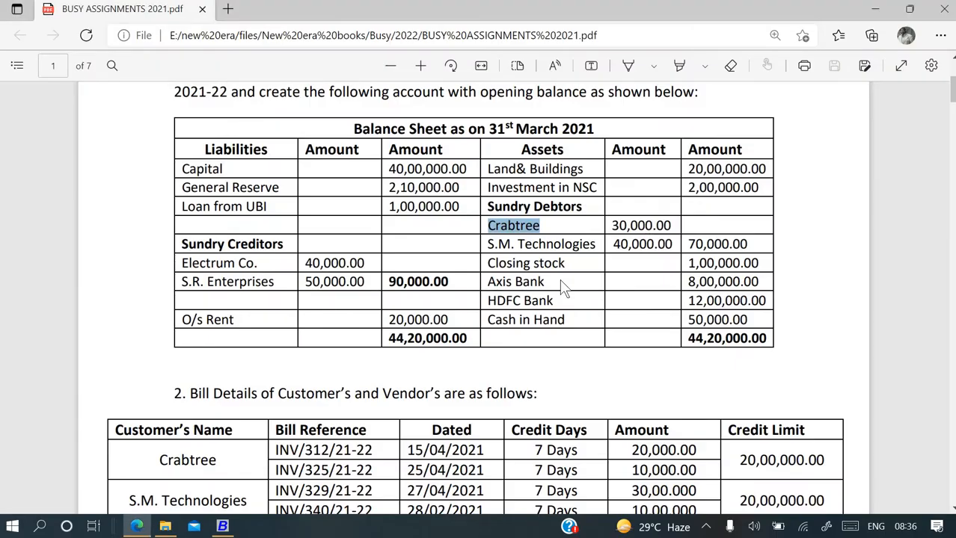
scroll(360, 273, "down", 3)
left_click_drag(274, 253, 375, 253)
key("ctrl+c")
key("alt+Tab")
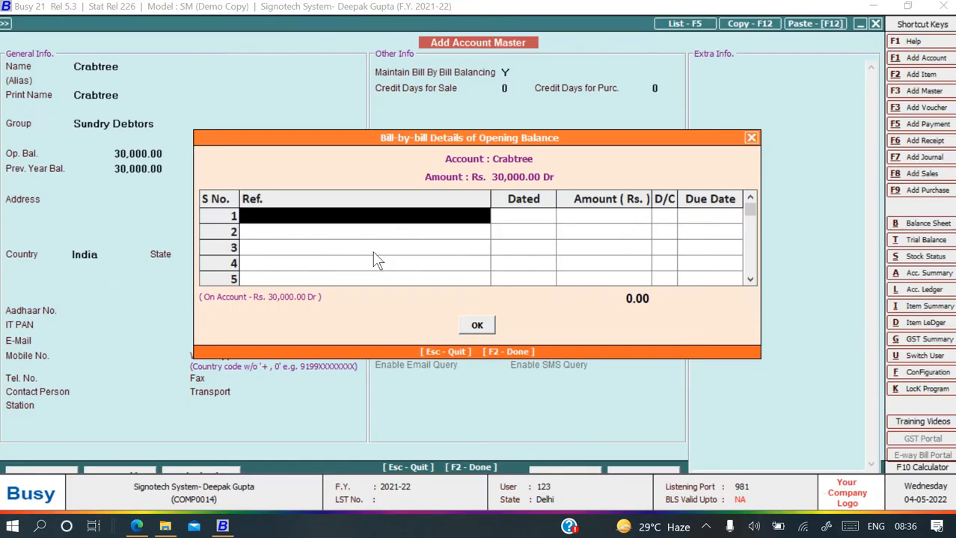
key("ctrl+v")
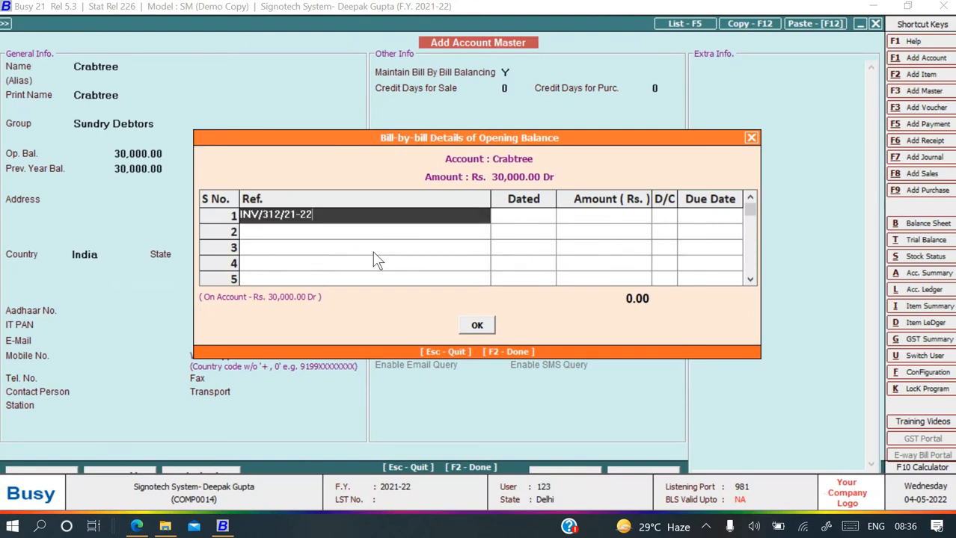
key("BackSpace")
key("BackSpace")
key("BackSpace")
key("BackSpace")
key("BackSpace")
type("20-21")
key("Return")
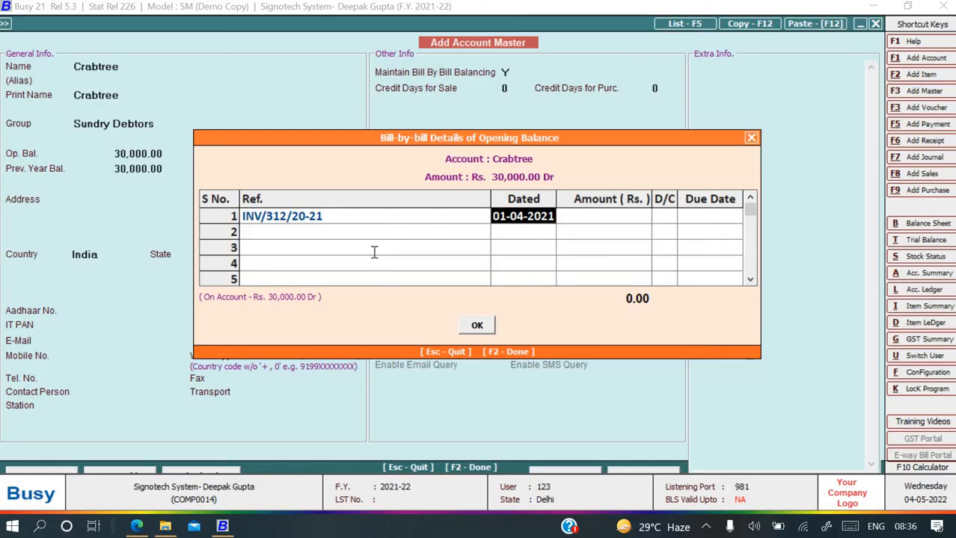
Give the first bill date 15-03-2021, amount 20,000 and due date 22-03-2021.
key("alt+Tab")
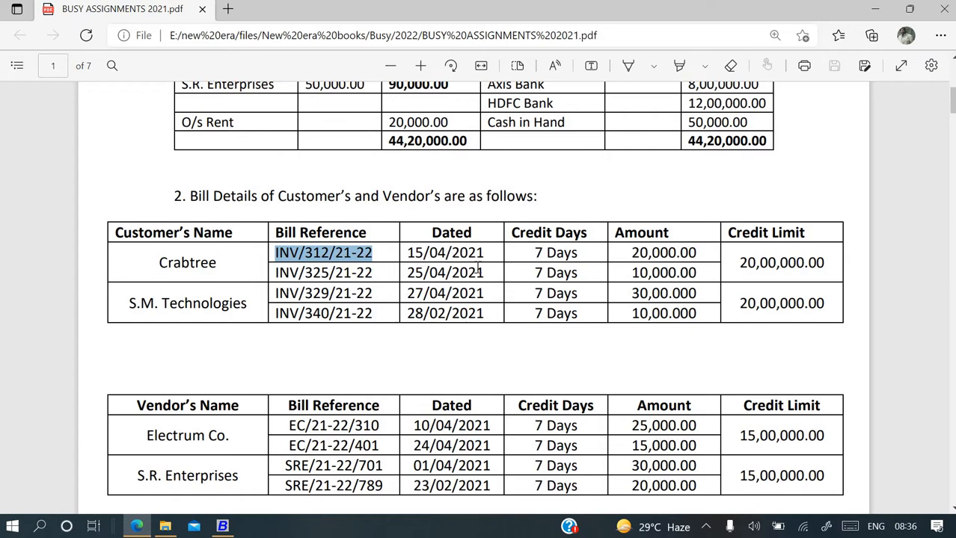
key("alt+Tab")
type("1")
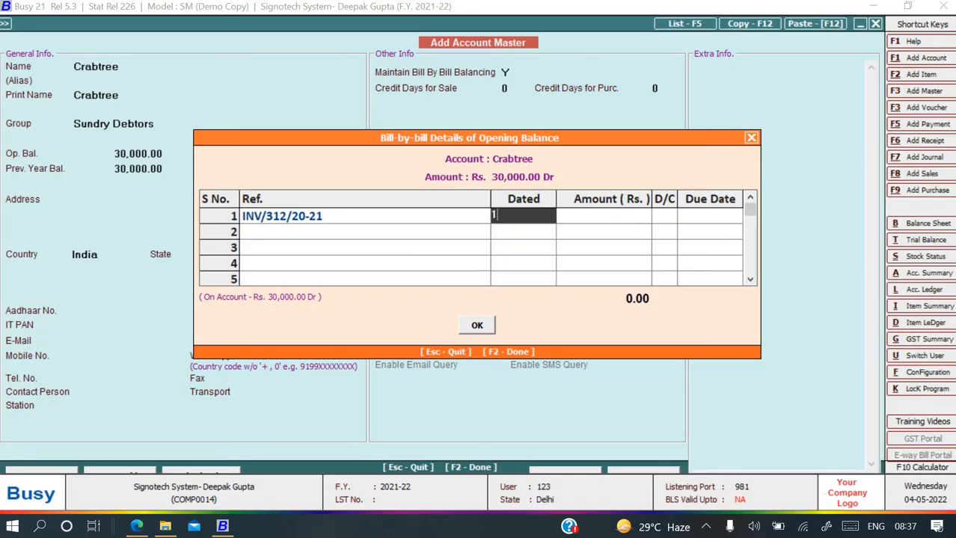
type("5-03-2021")
key("Return")
key("alt+Tab")
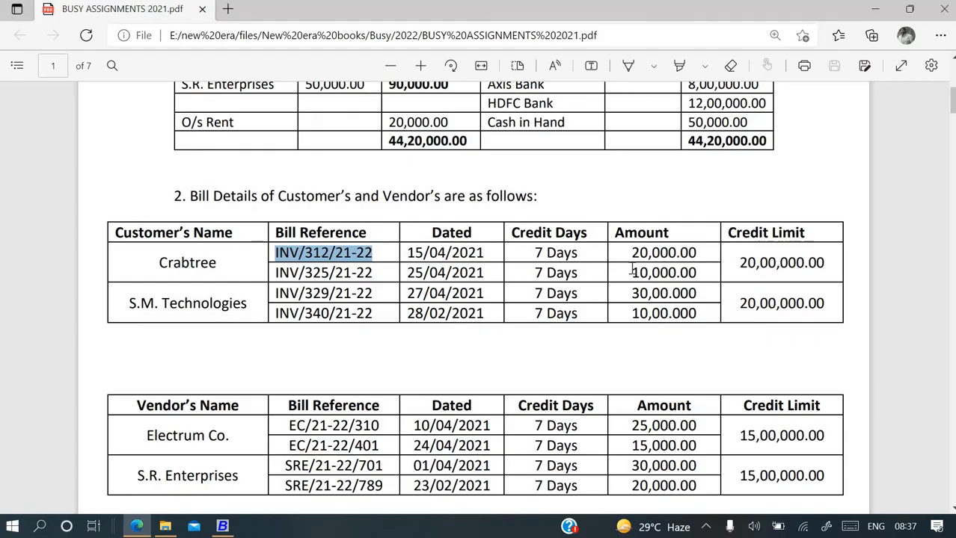
key("alt+Tab")
type("20000")
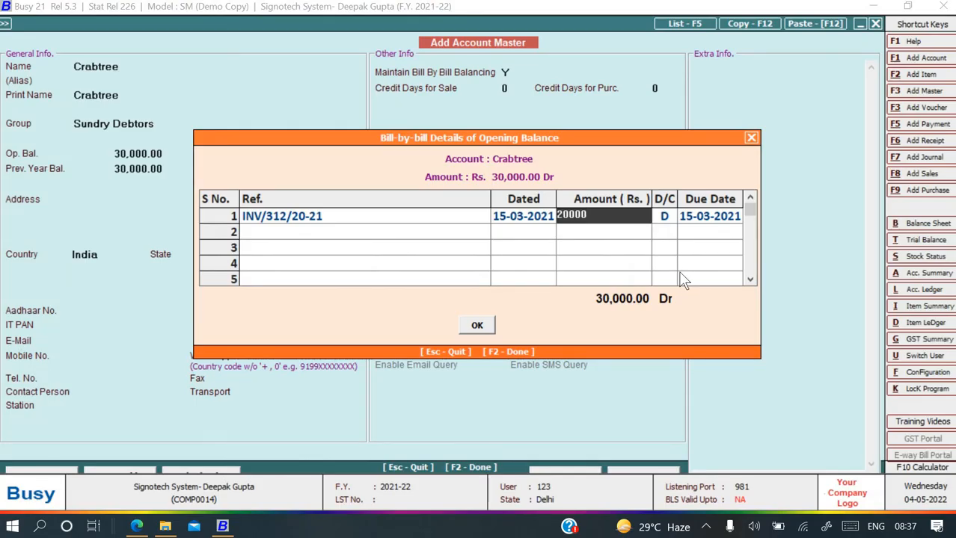
key("Return")
key("Return")
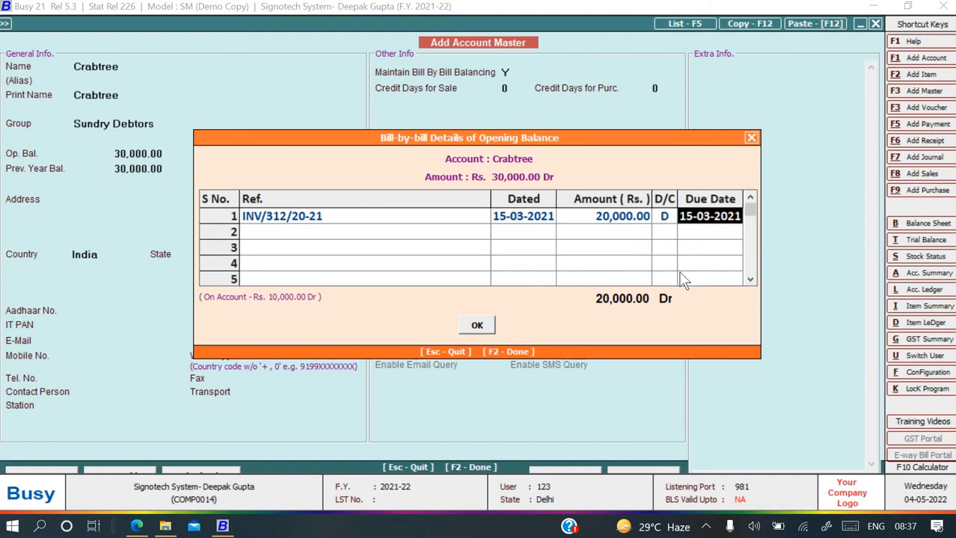
type("22-03-")
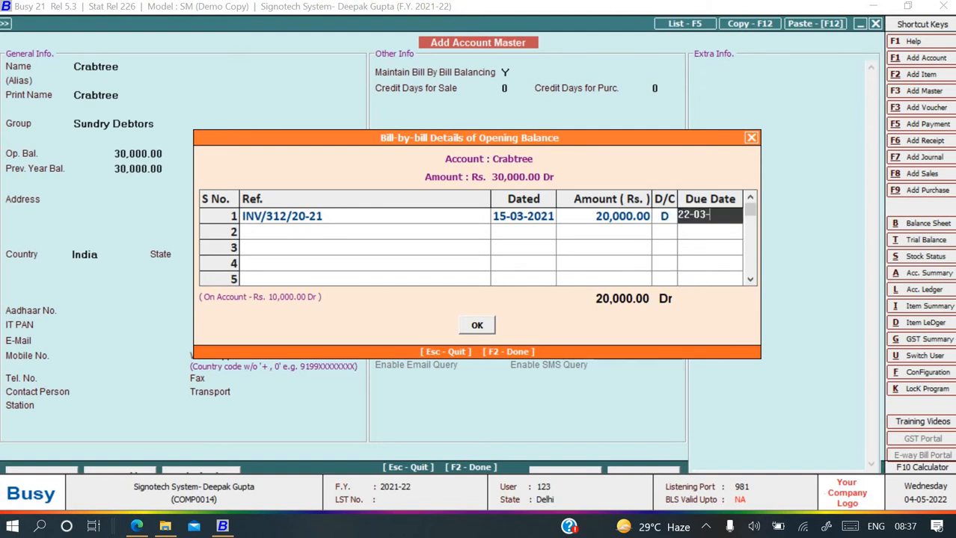
type("2021")
key("Return")
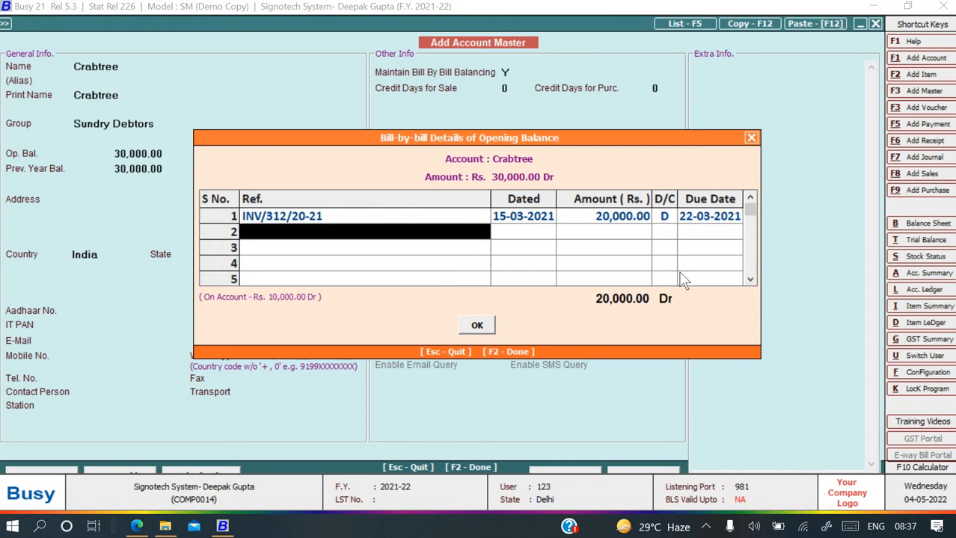
Add the second bill INV/325/20-21 dated 25-04-2021 for 10,000.
key("alt+Tab")
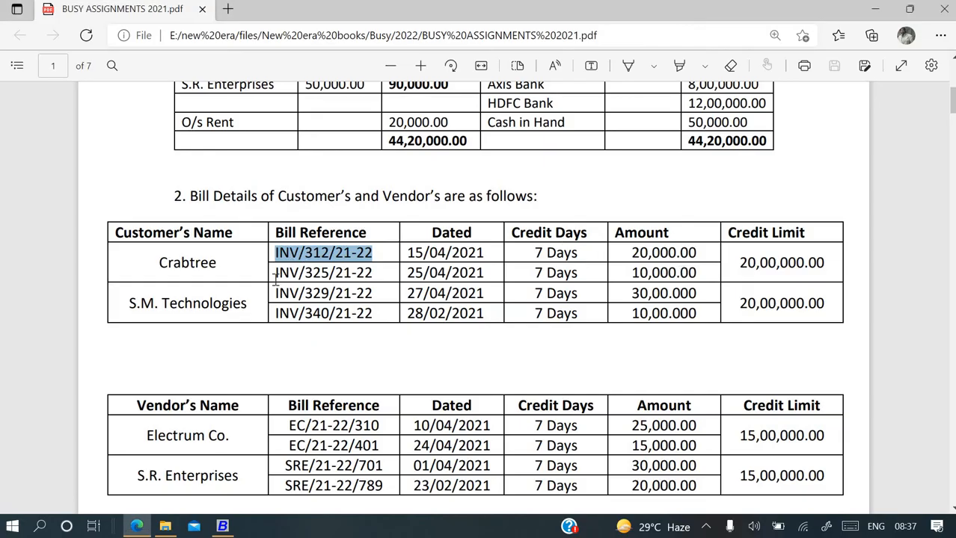
left_click_drag(274, 274, 378, 284)
key("ctrl+c")
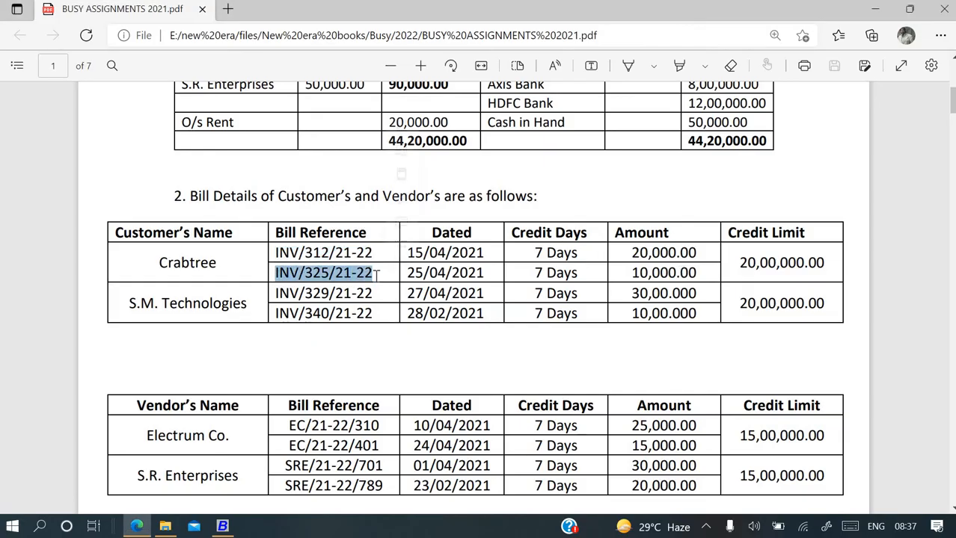
key("alt+Tab")
key("ctrl+v")
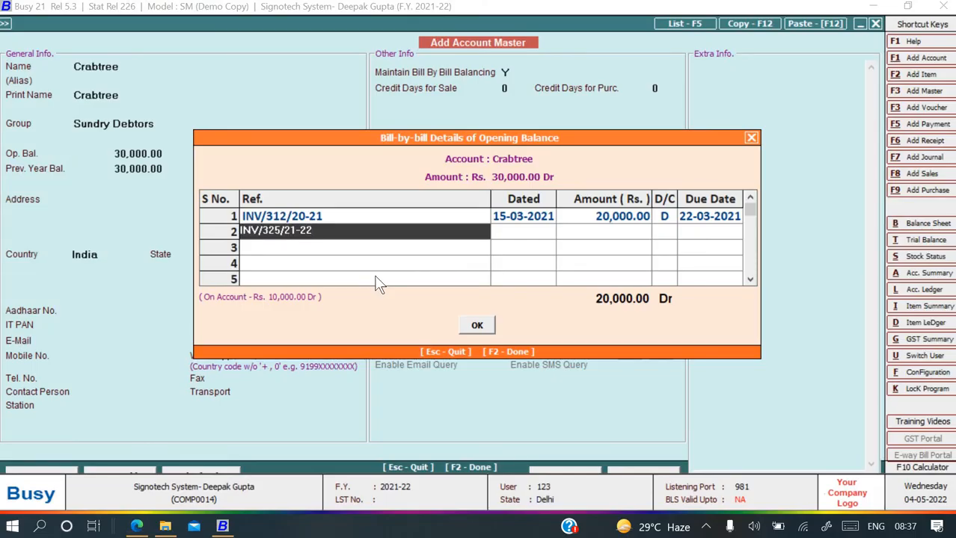
key("BackSpace")
key("BackSpace")
key("BackSpace")
type("-")
key("BackSpace")
type("0-21")
key("Return")
key("alt+Tab")
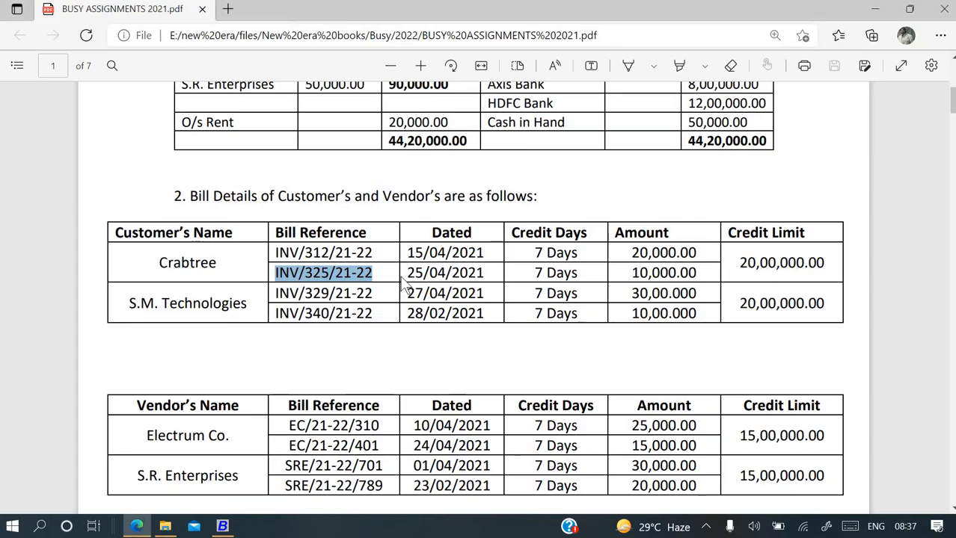
key("alt+Tab")
type("25")
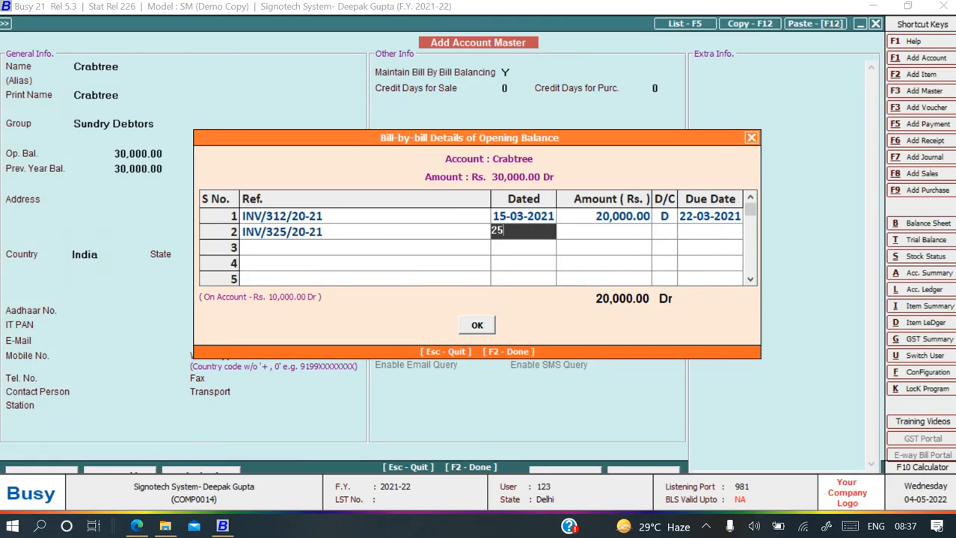
type("-04-2021")
key("Return")
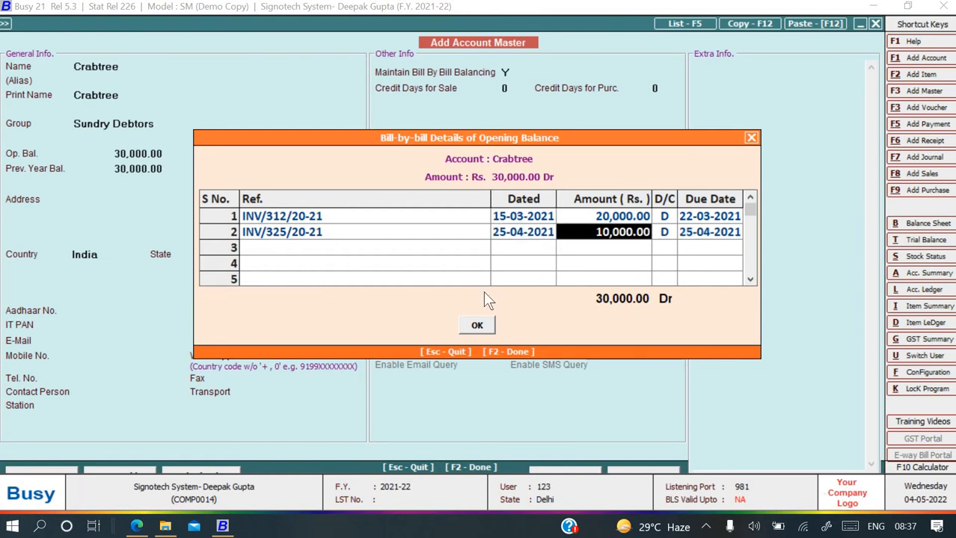
key("Return")
key("Return")
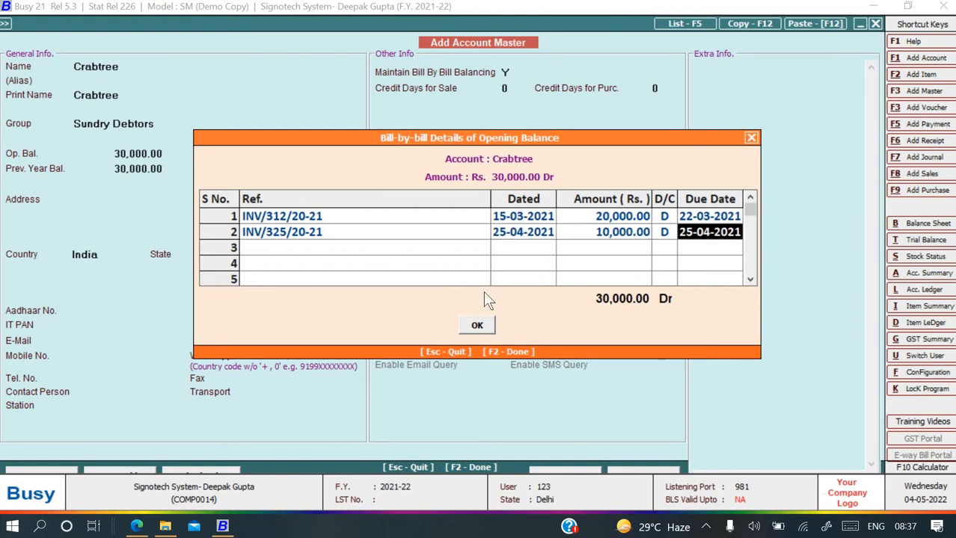
Correct the second bill's date to 25-03-2021, set its due date to 02-04-2021, and save.
left_click(524, 235)
key("space")
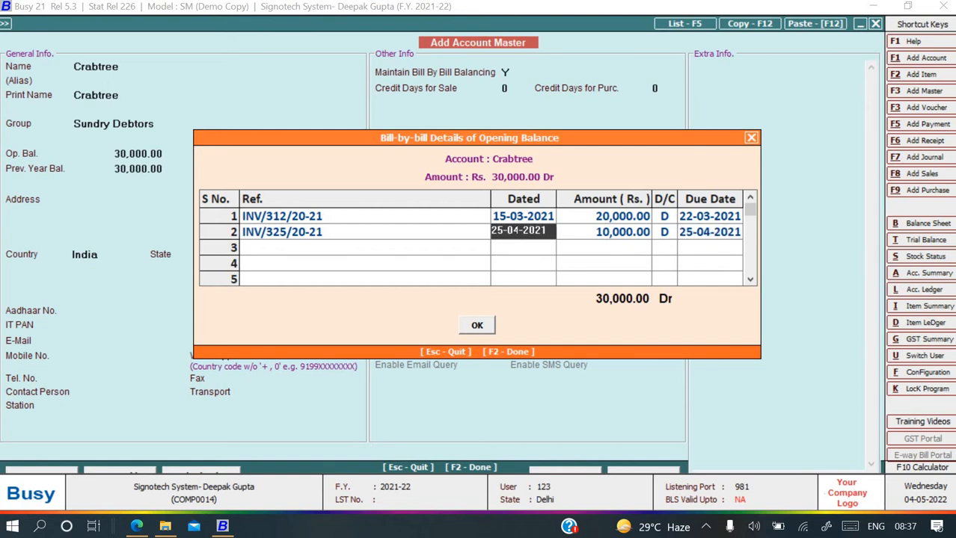
key("BackSpace")
type("3")
key("Return")
key("Return")
key("Return")
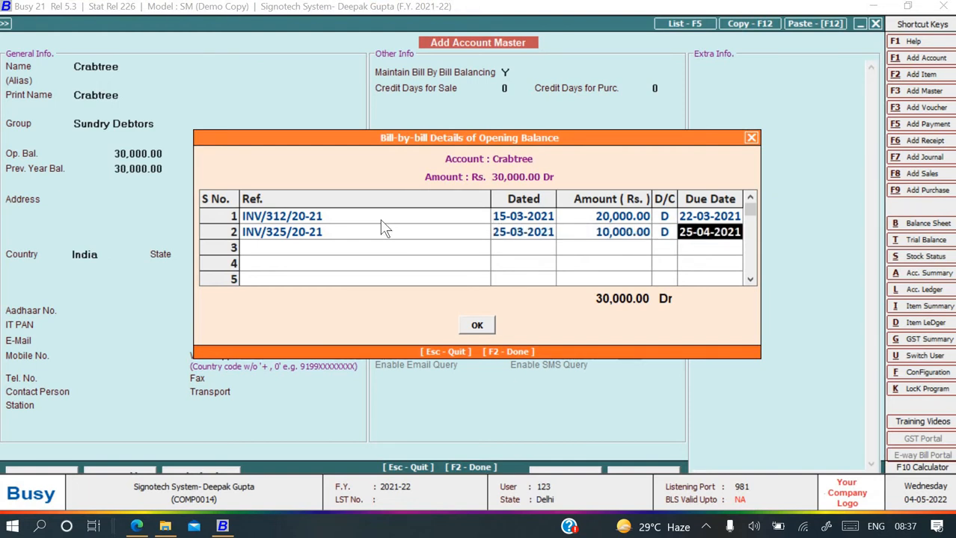
type("2-04-")
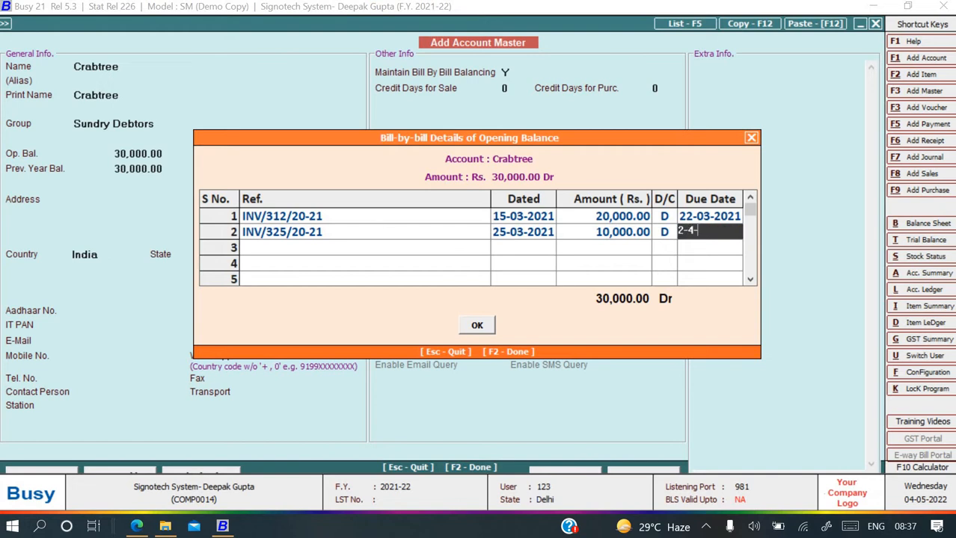
type("2021")
key("Return")
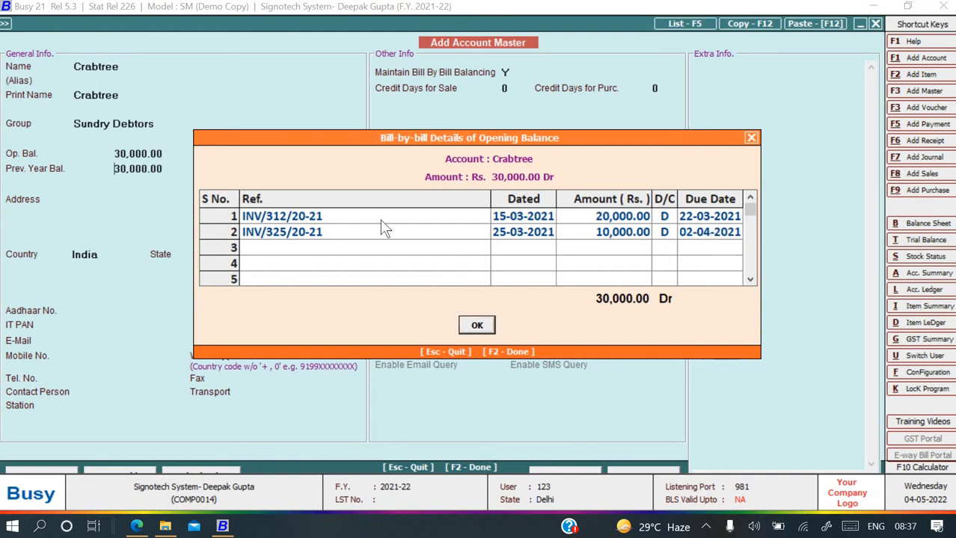
key("Return")
key("Return")
key("alt+Tab")
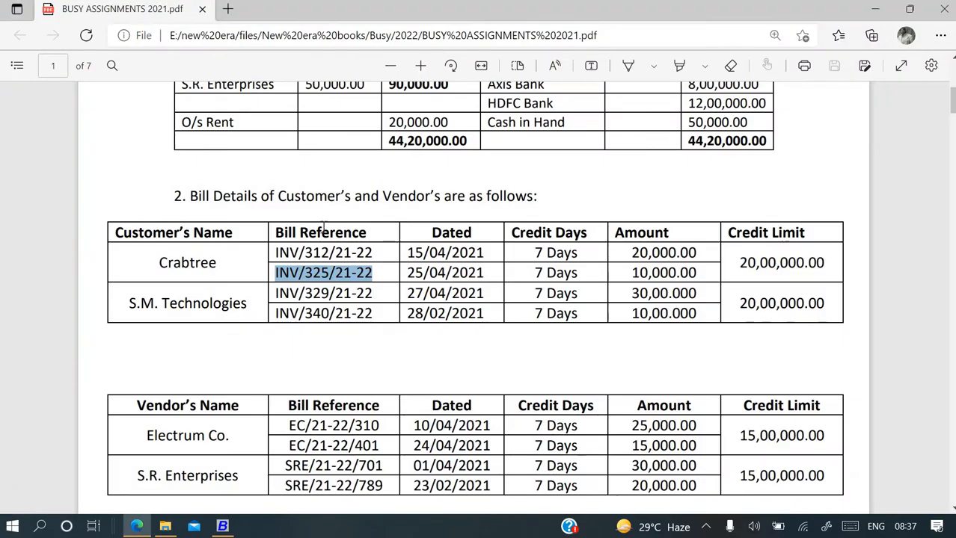
Create the S.M. Technologies account with a 40,000 Dr opening balance.
scroll(365, 221, "up", 2)
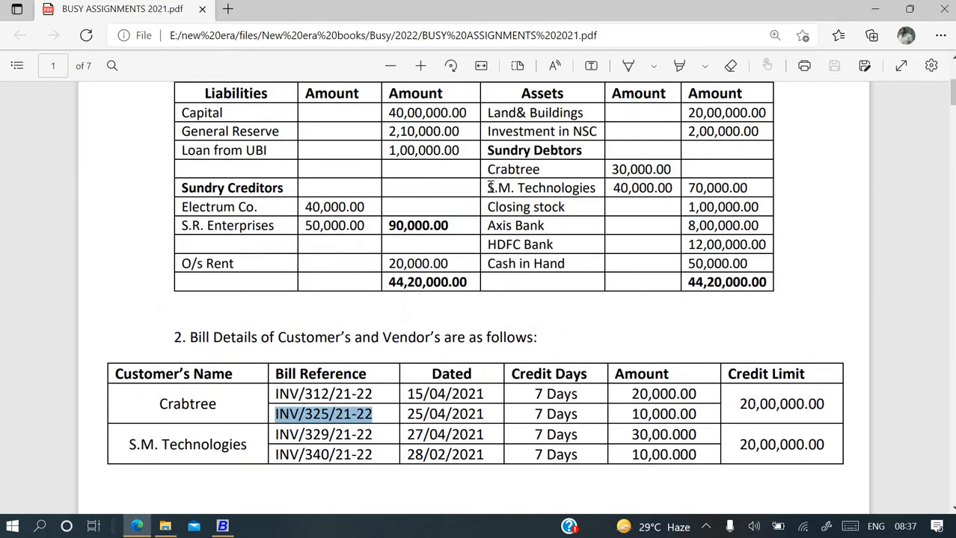
left_click_drag(488, 187, 601, 196)
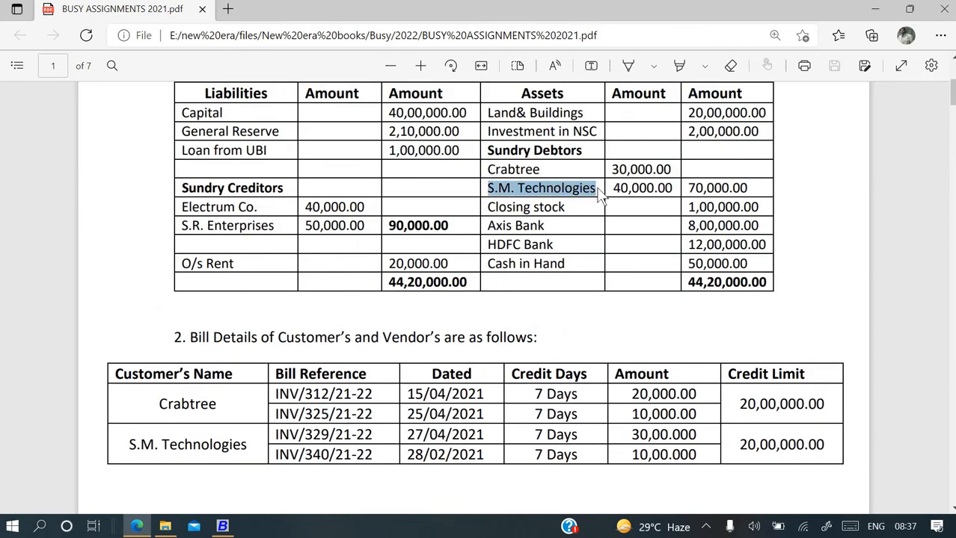
key("alt+Tab")
type("S.M. Technologies")
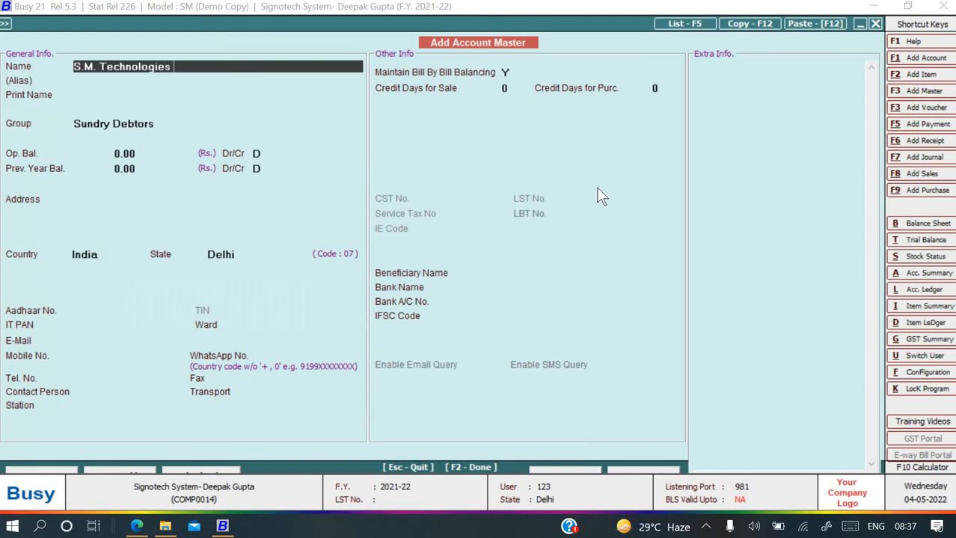
key("Return")
key("Return")
key("Return")
key("Return")
type("4")
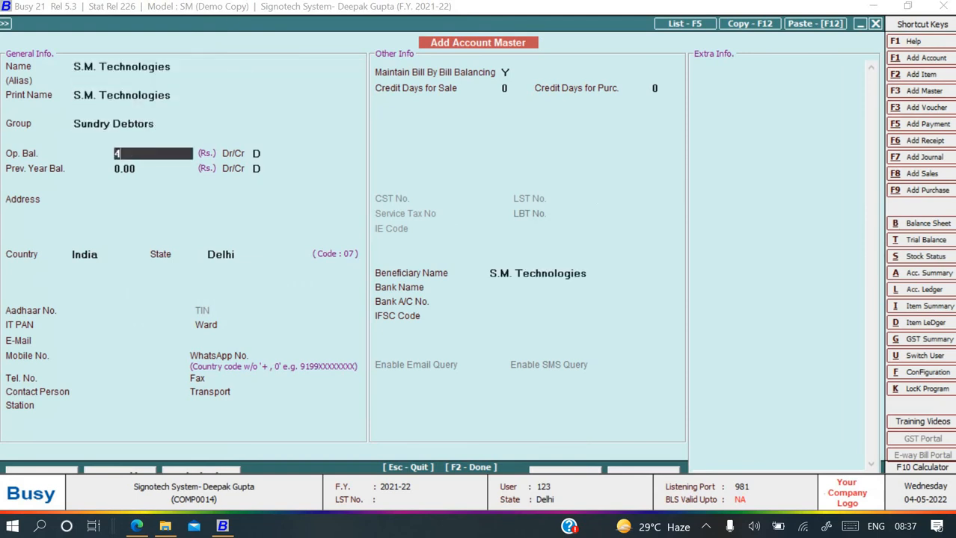
type("0,000")
key("Return")
key("Return")
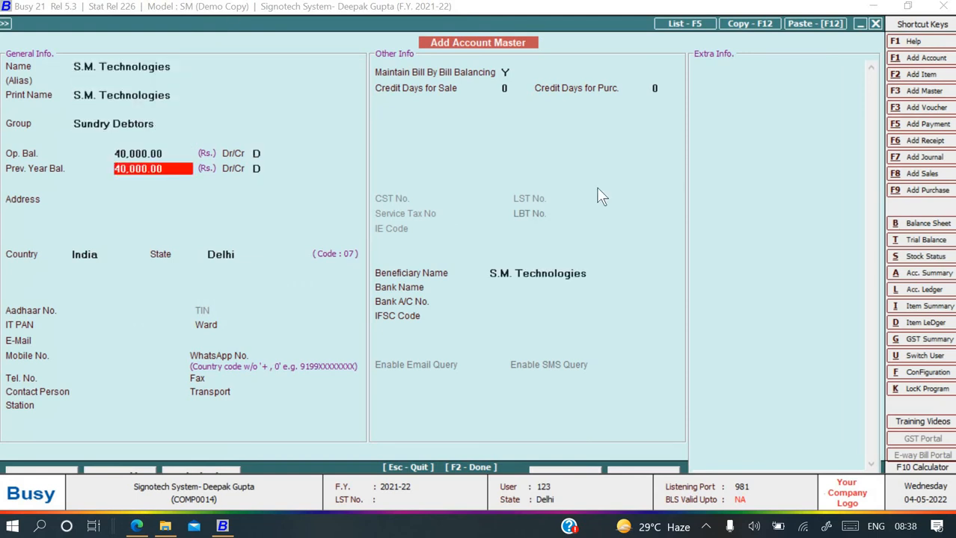
Copy the bill reference INV/329/21-22 from the PDF for the bill-by-bill details.
key("alt+Tab")
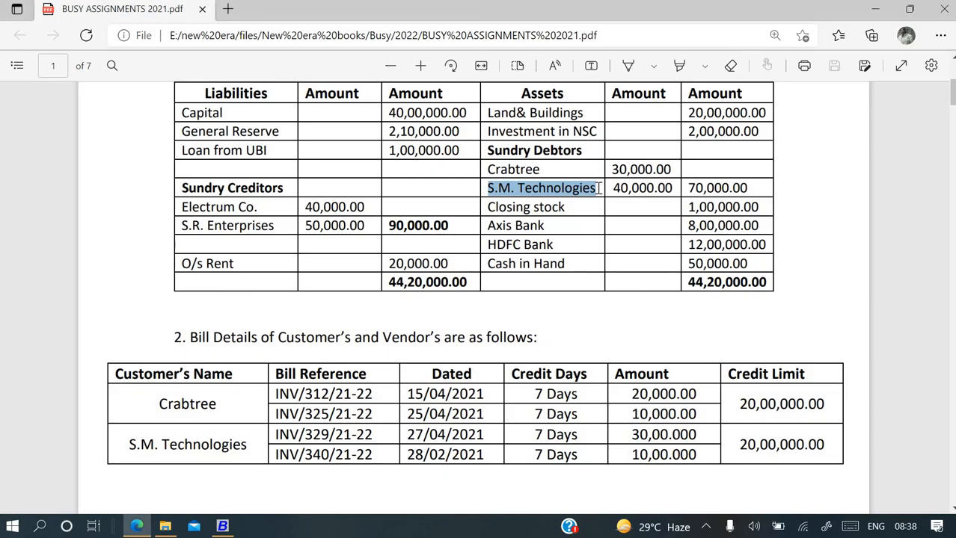
scroll(513, 302, "down", 2)
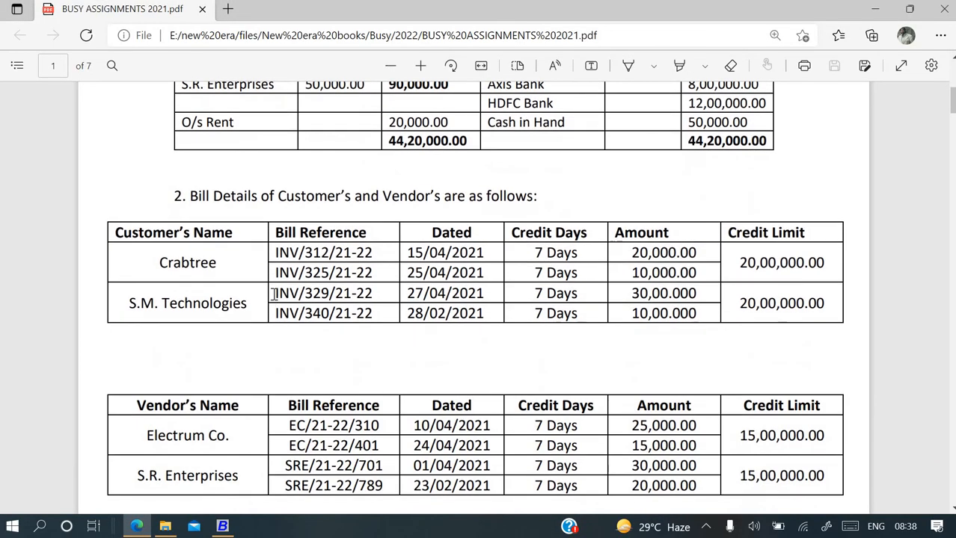
left_click_drag(272, 293, 379, 293)
key("ctrl+c")
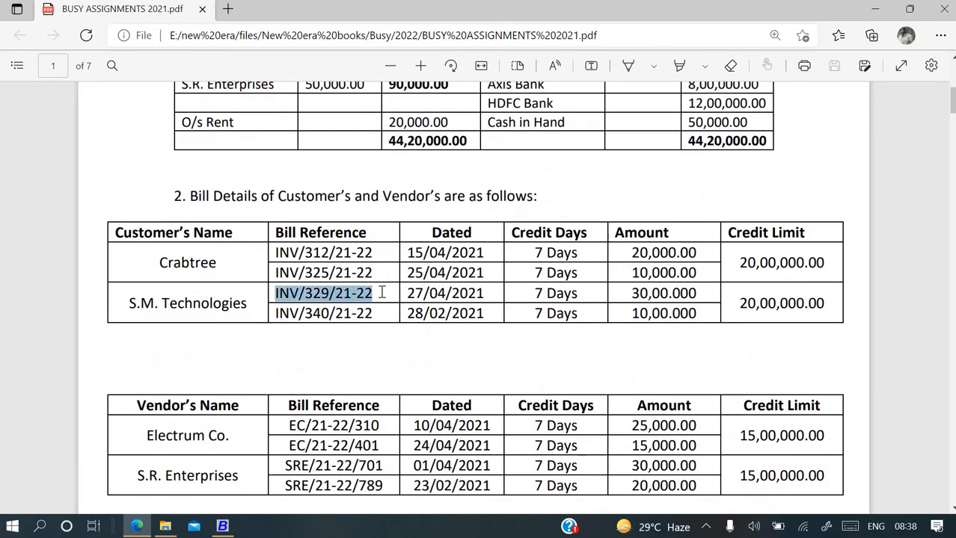
key("alt+Tab")
Enter the first bill INV/329/20-21 dated 27-03-2021 for 30,000, due 04-04-2021.
key("ctrl+v")
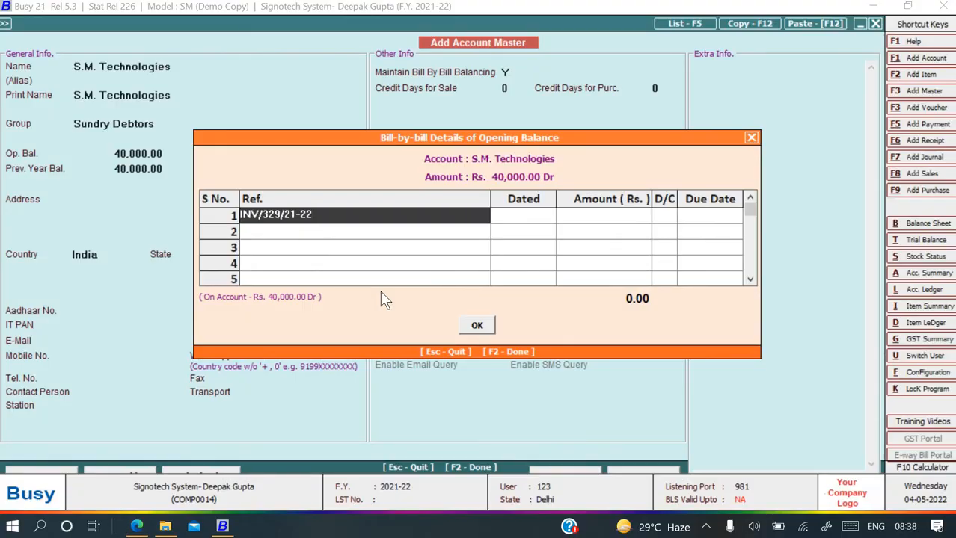
key("BackSpace")
key("BackSpace")
key("BackSpace")
key("BackSpace")
type("0-21")
key("Return")
key("alt+Tab")
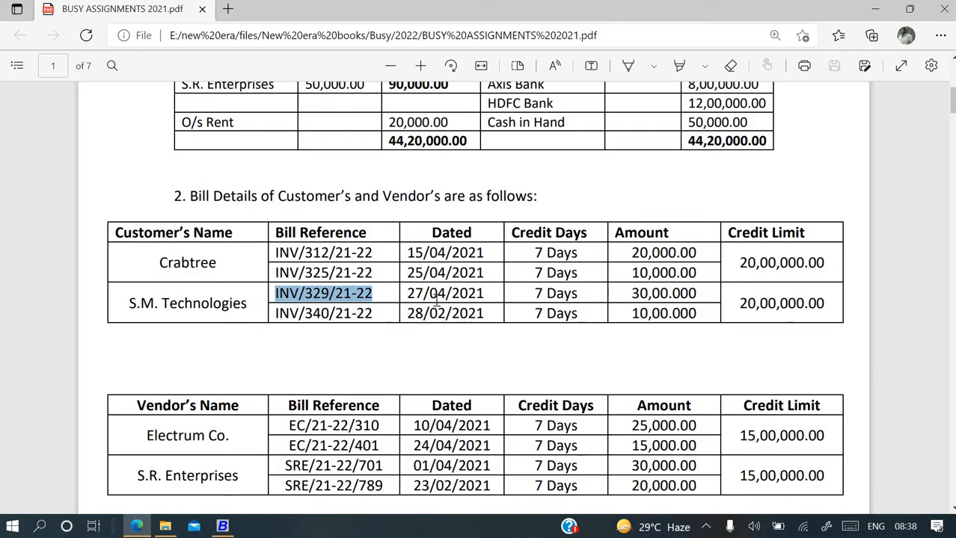
key("alt+Tab")
type("2")
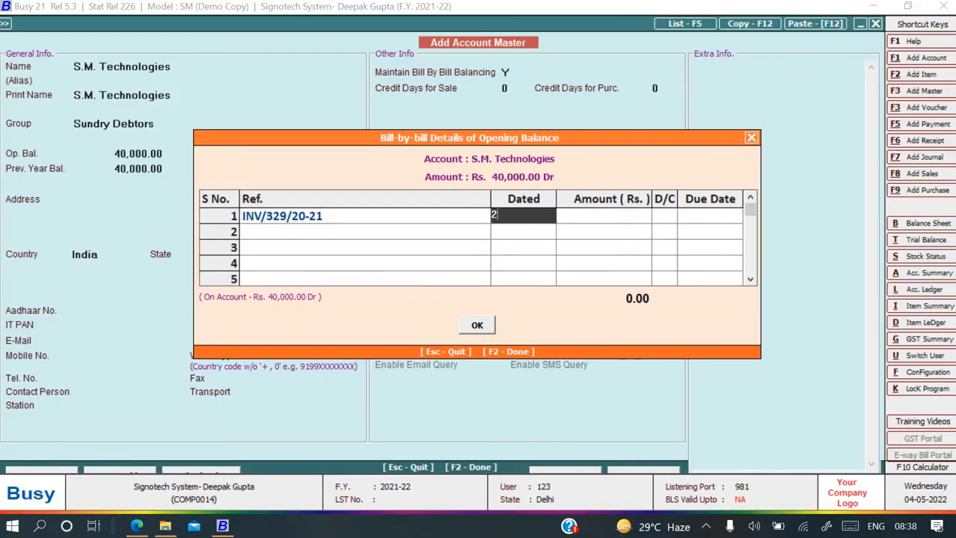
type("7-03-2021")
key("Return")
key("alt+Tab")
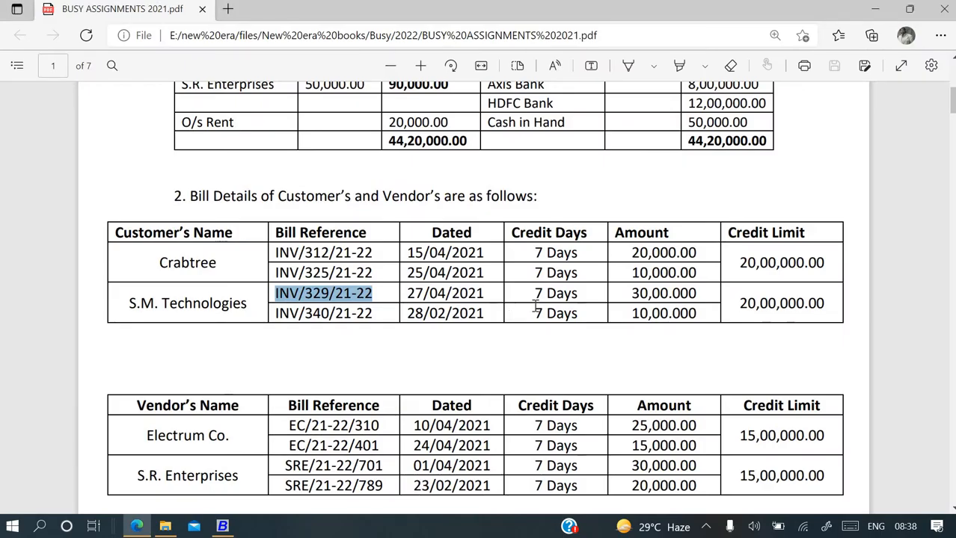
key("alt+Tab")
type("3")
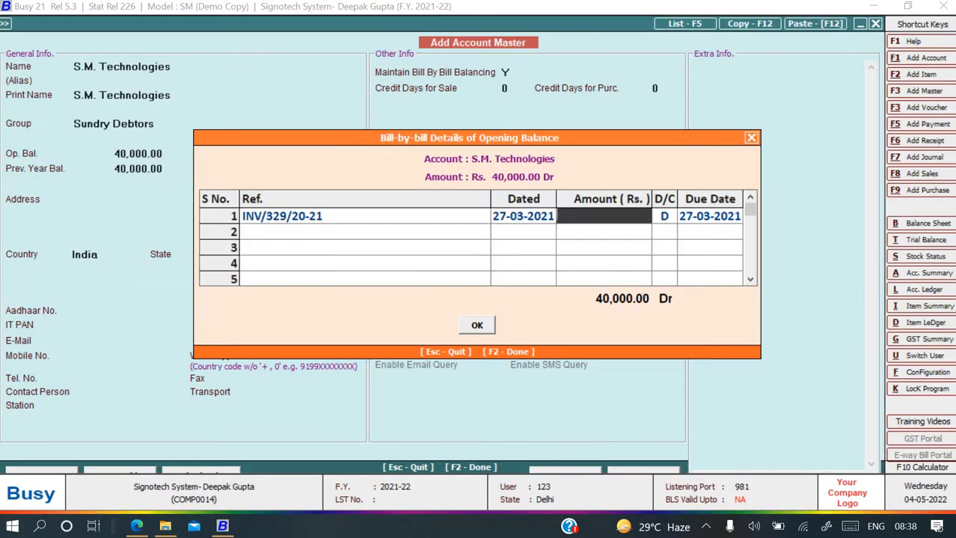
type("0,000")
key("Return")
key("Return")
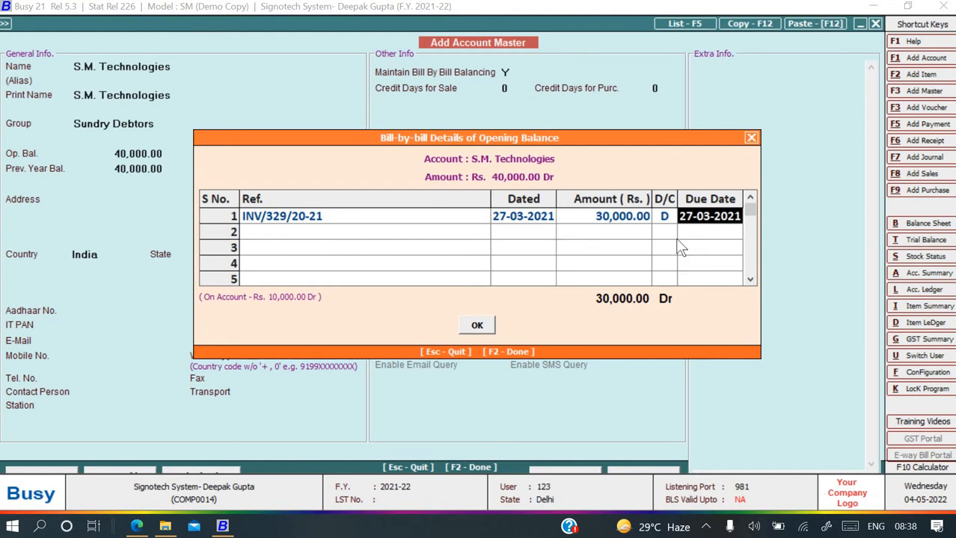
type("4-")
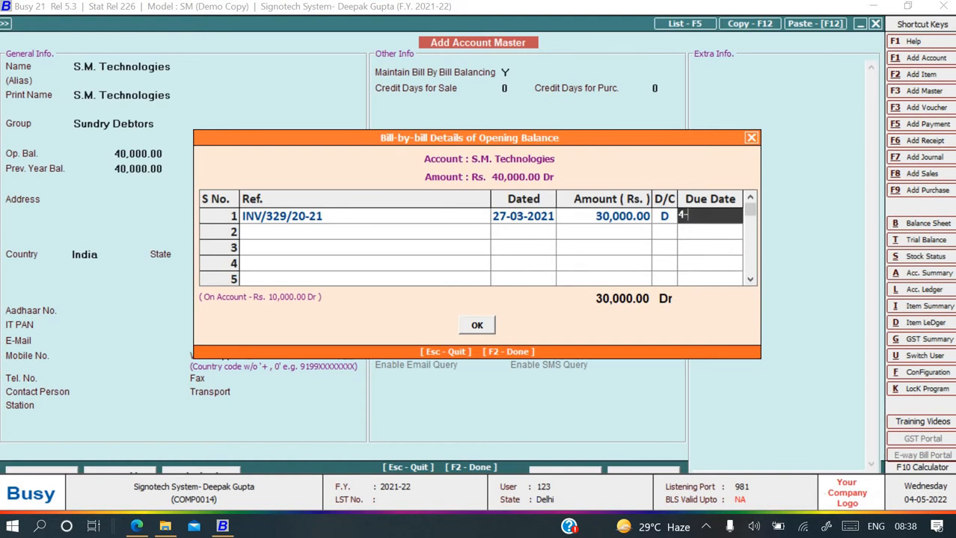
type("4-2021")
key("Return")
Add the second bill INV/340/20-21 dated 28-02-2021 for 10,000, due 07-03-2021, and accept.
key("alt+Tab")
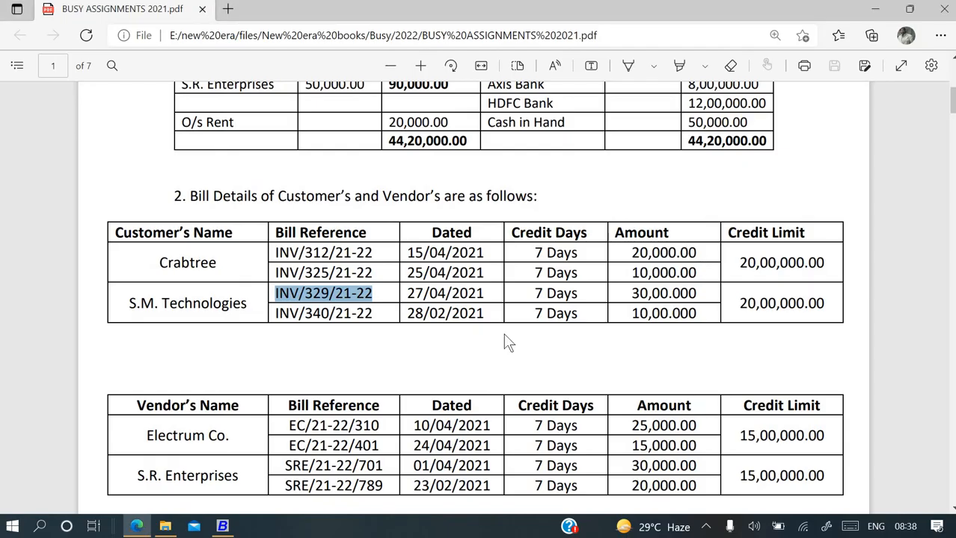
left_click_drag(275, 313, 378, 311)
key("ctrl+c")
key("alt+Tab")
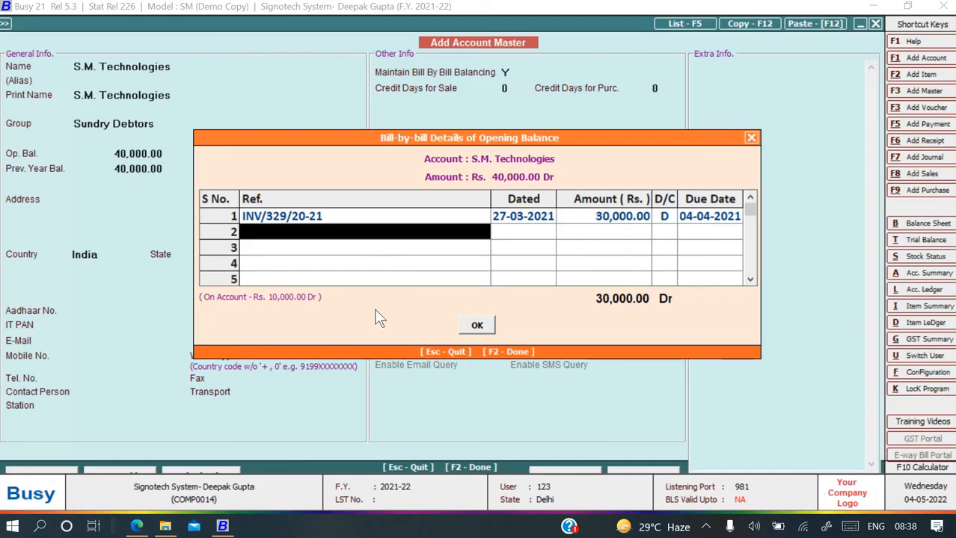
key("ctrl+v")
key("BackSpace")
key("BackSpace")
key("BackSpace")
key("BackSpace")
key("BackSpace")
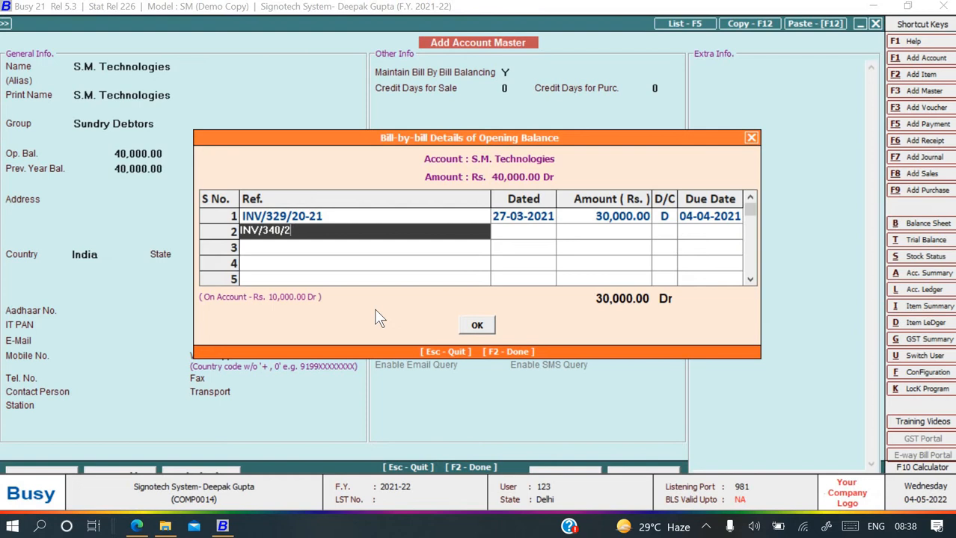
type("20-21")
key("Return")
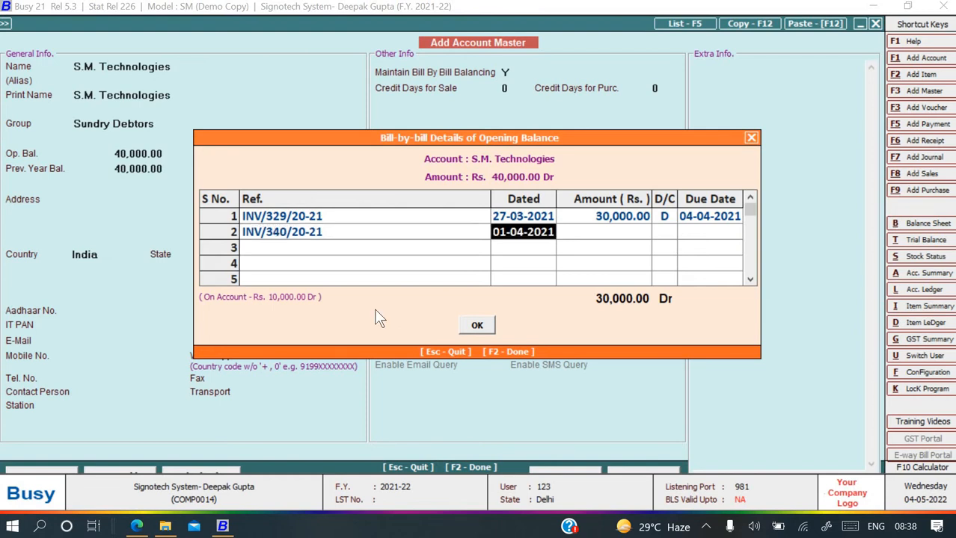
key("alt+Tab")
key("alt+Tab")
type("28-0")
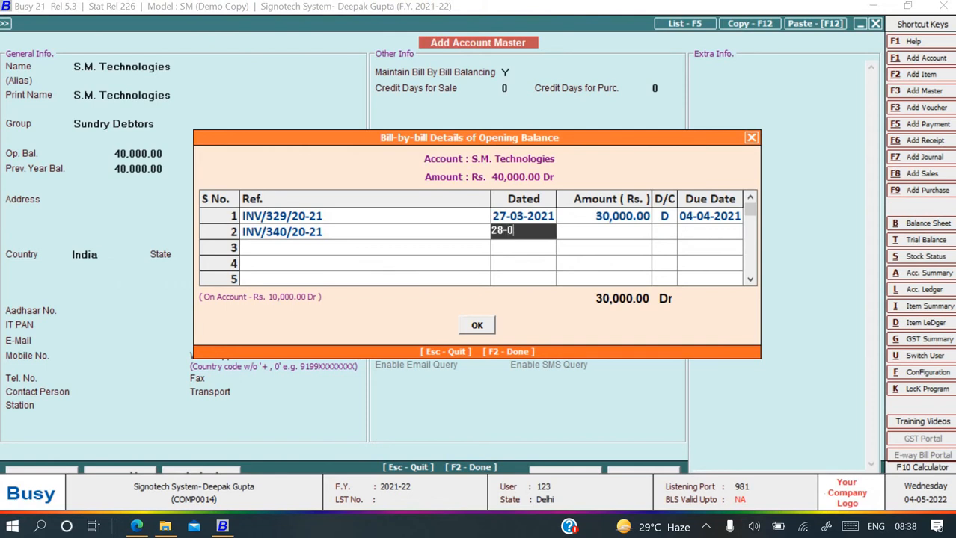
type("2")
type("-2021")
key("Return")
key("Return")
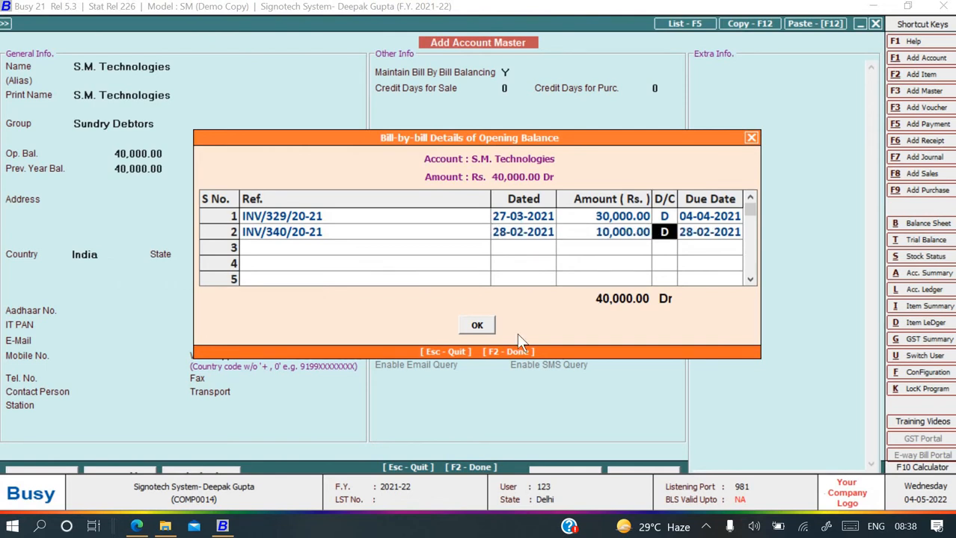
key("Return")
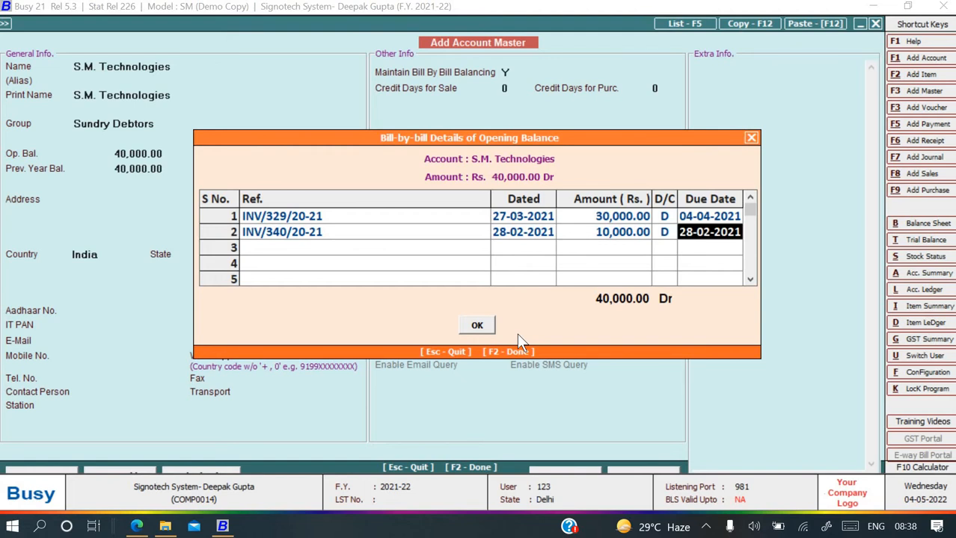
type("7")
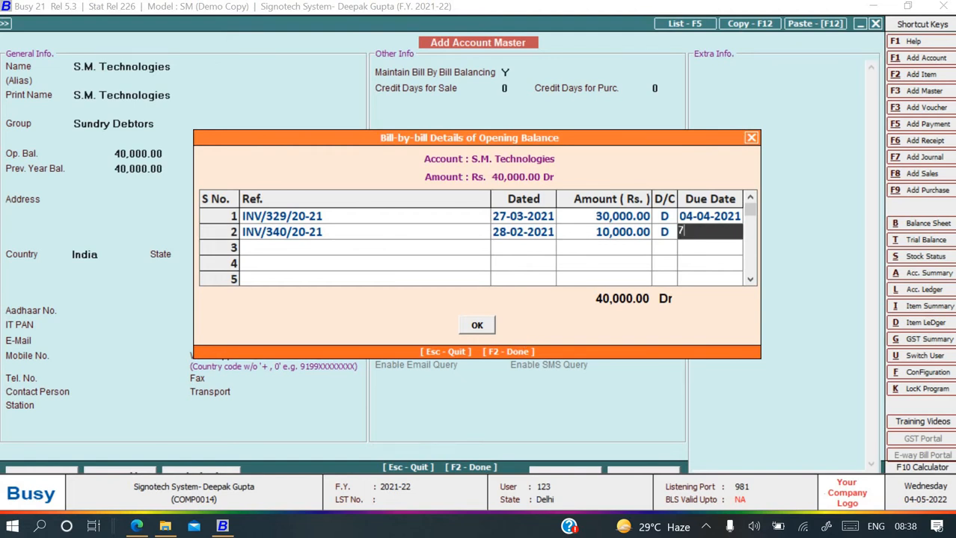
type("-03-2021")
key("Return")
key("Return")
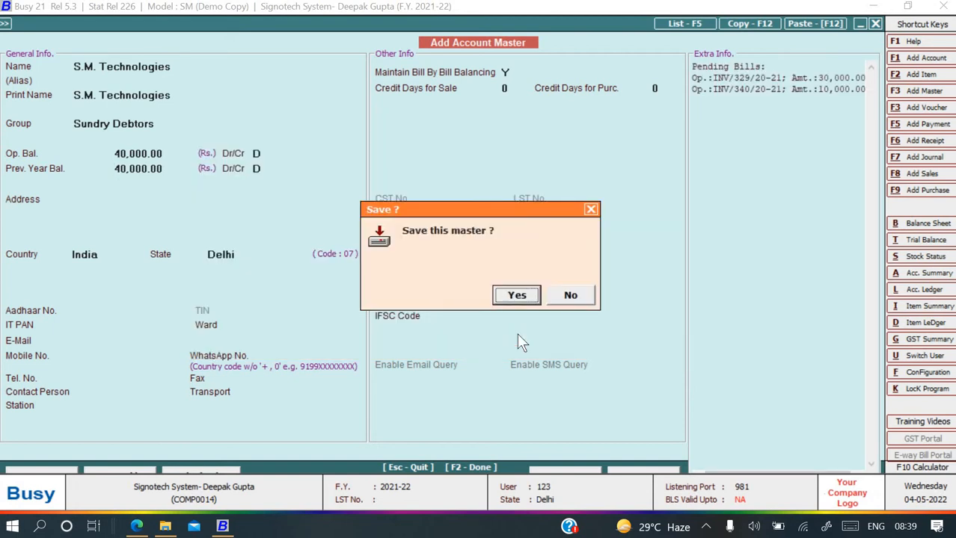
key("Return")
Leave the new-account form and open the Stock account for modification.
key("alt+Tab")
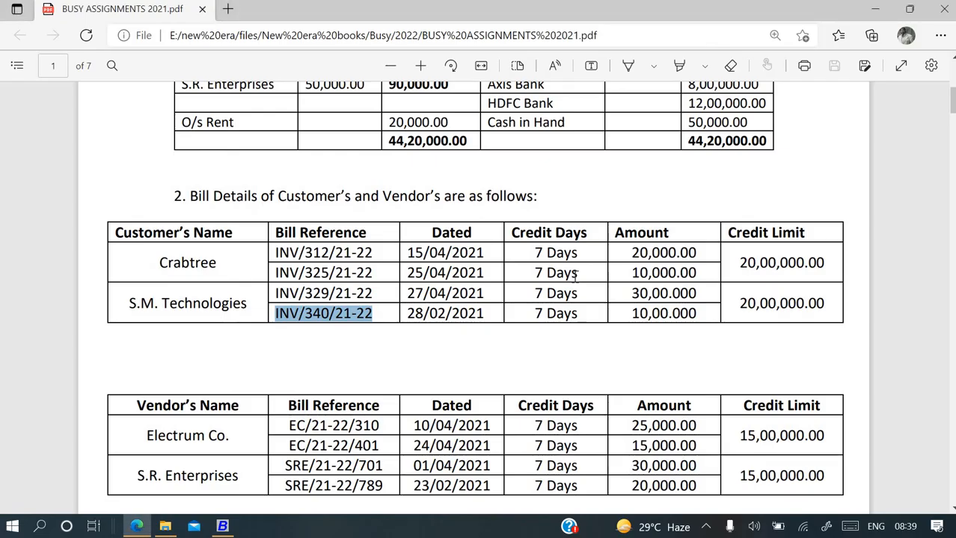
scroll(569, 314, "up", 3)
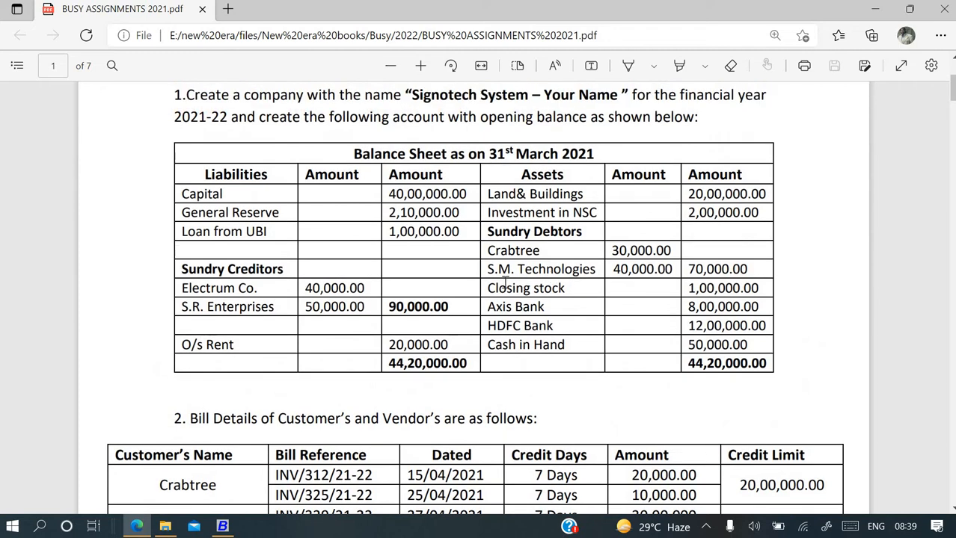
key("alt+Tab")
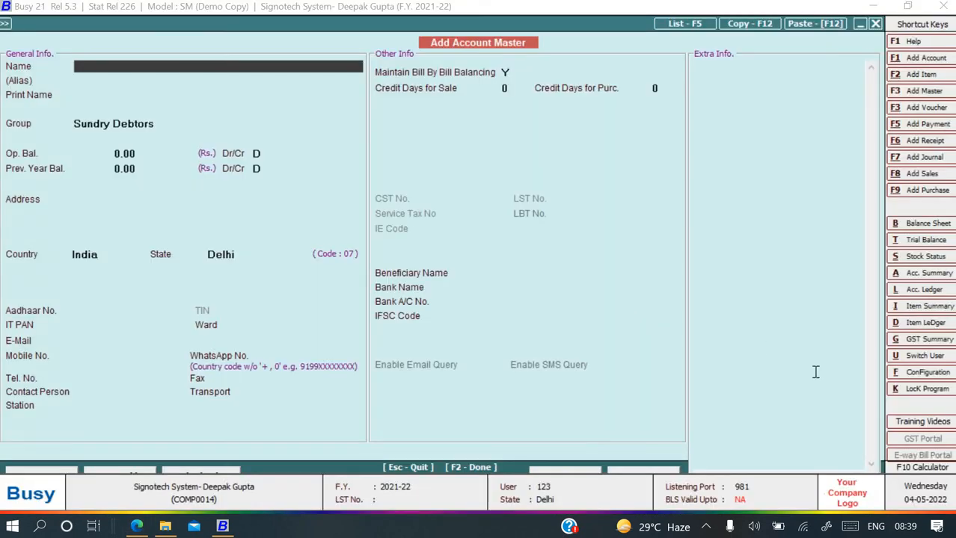
key("Escape")
key("Return")
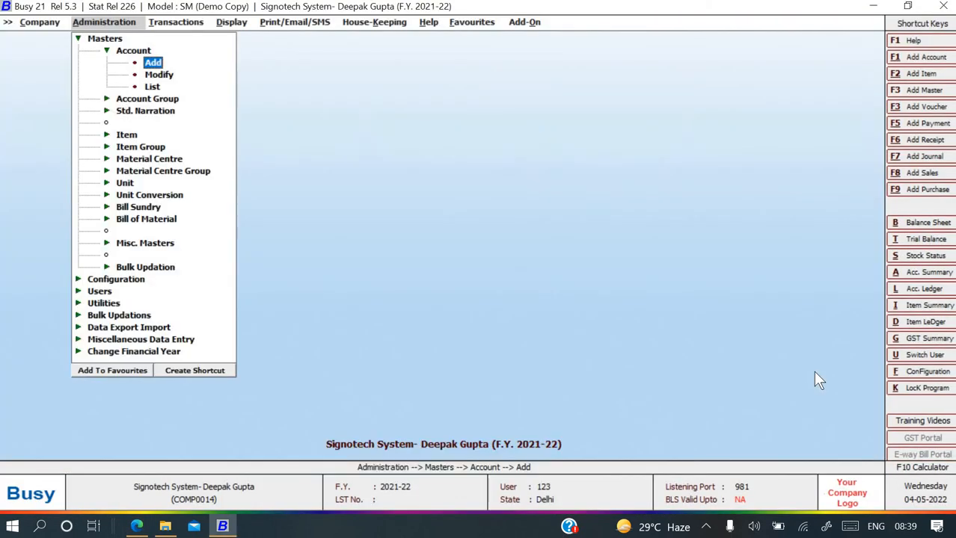
key("Down")
key("Down")
key("Up")
key("Return")
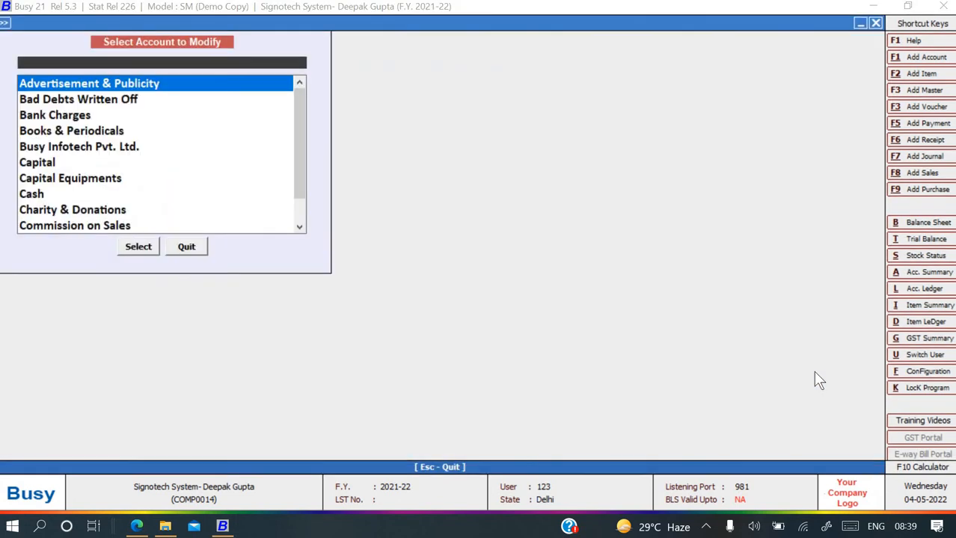
type("Stock")
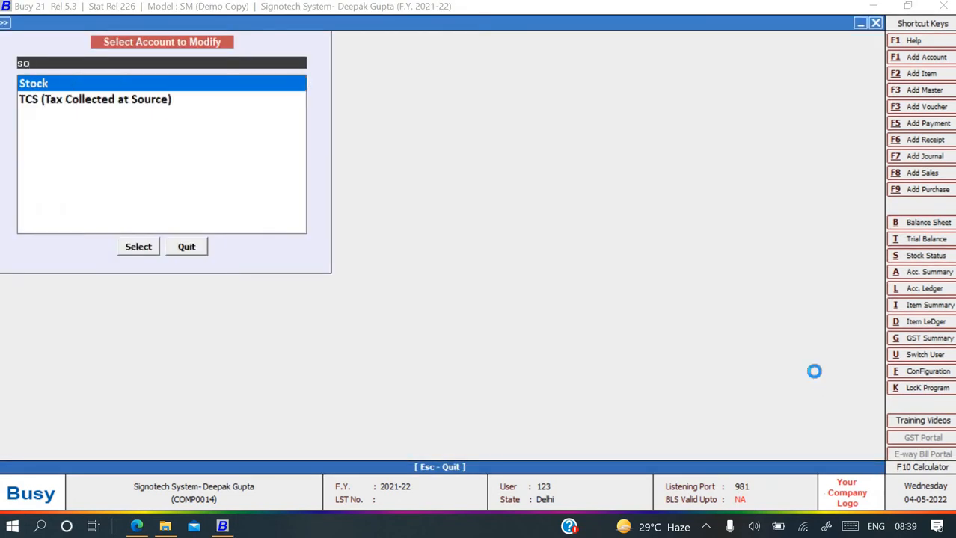
key("Return")
key("Return")
key("Return")
key("Return")
key("Return")
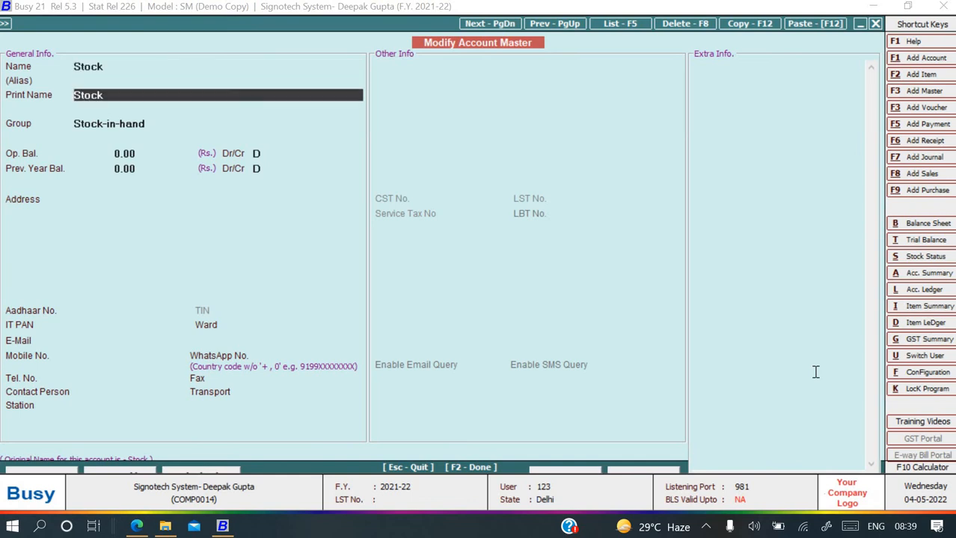
Give Stock a 1,00,000.00 debit opening balance and save it.
key("alt+Tab")
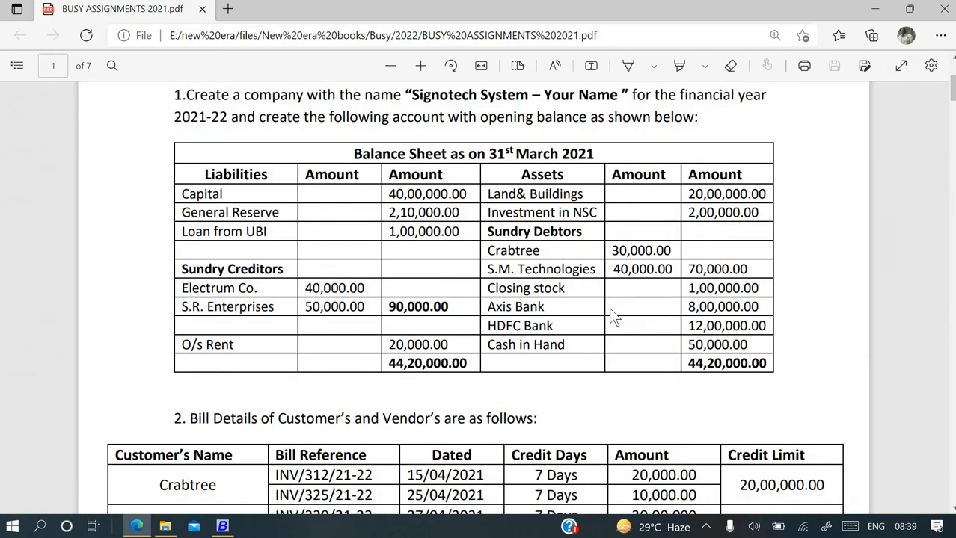
key("alt+Tab")
type("100000")
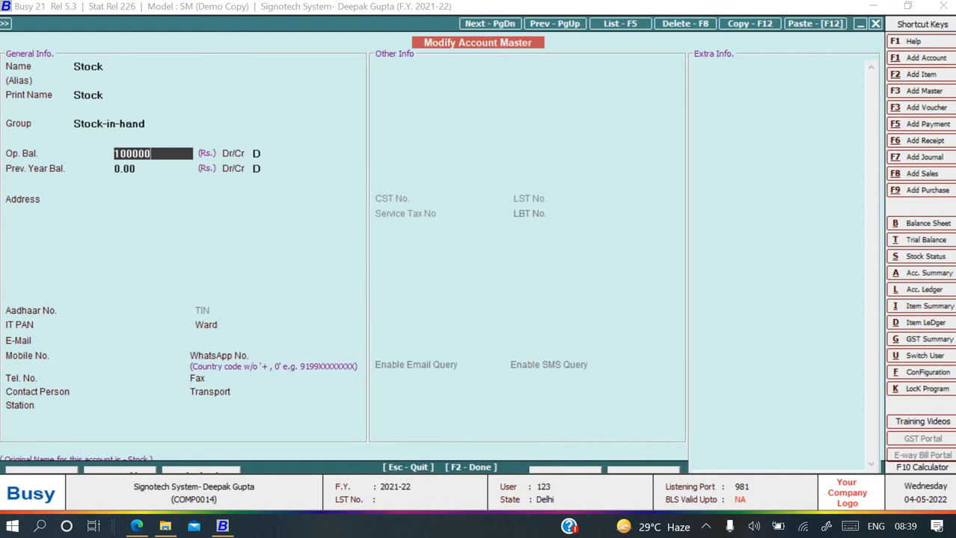
key("Return")
key("Return")
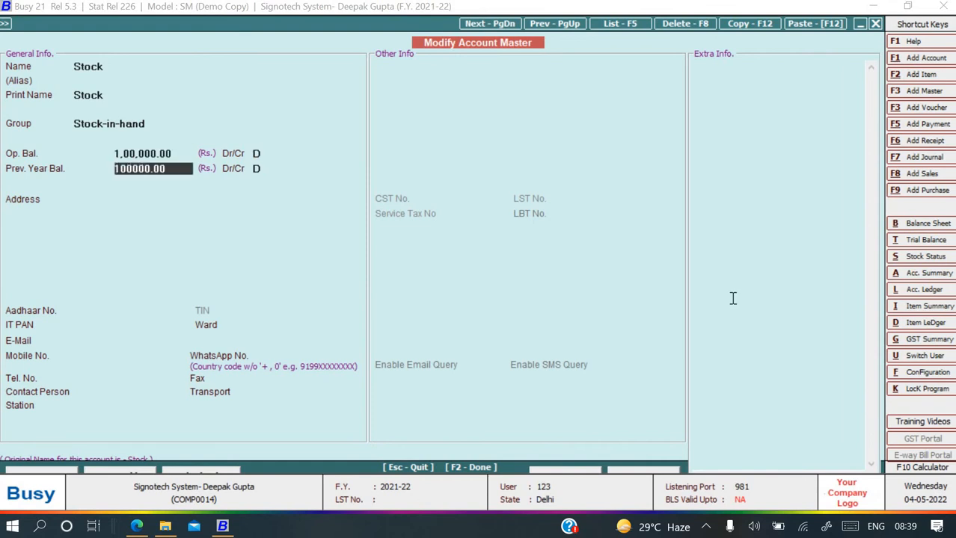
key("F2")
key("Return")
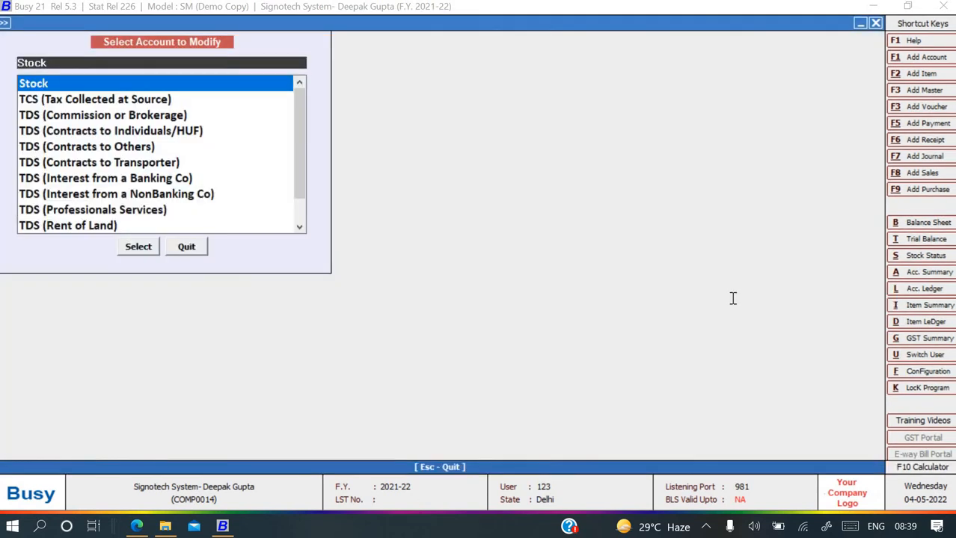
key("alt+Tab")
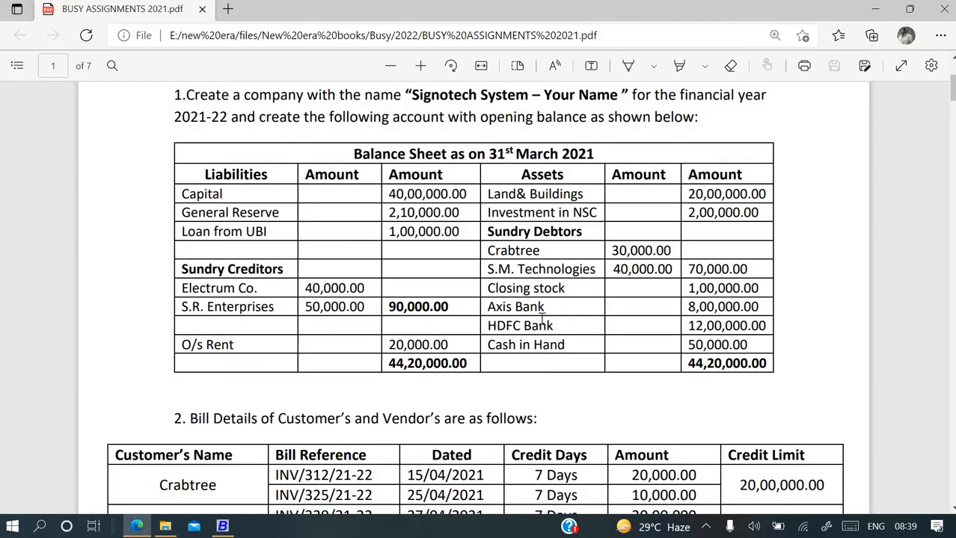
key("alt+Tab")
key("Escape")
key("Escape")
key("Return")
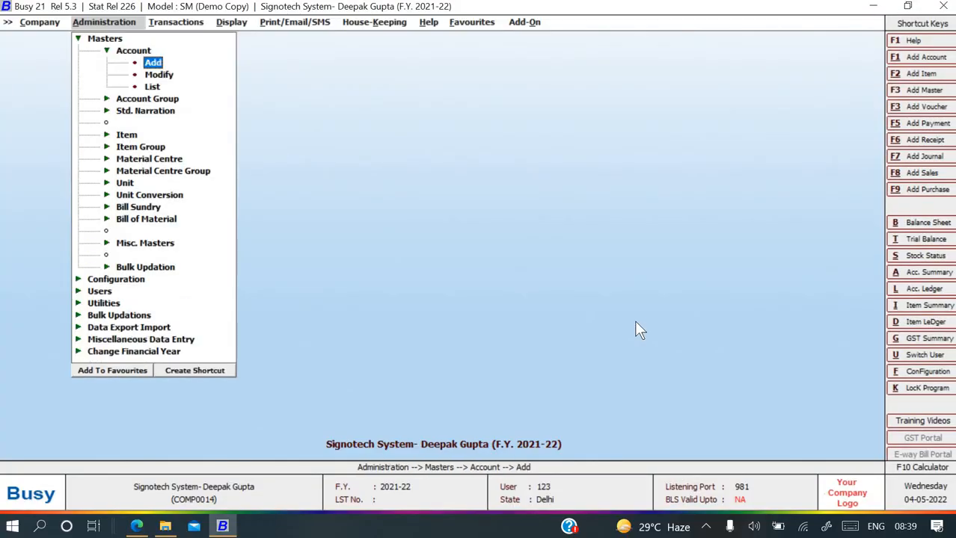
Create Axis Bank under Bank Accounts with an 8,00,000.00 debit opening balance.
key("Return")
type("ax")
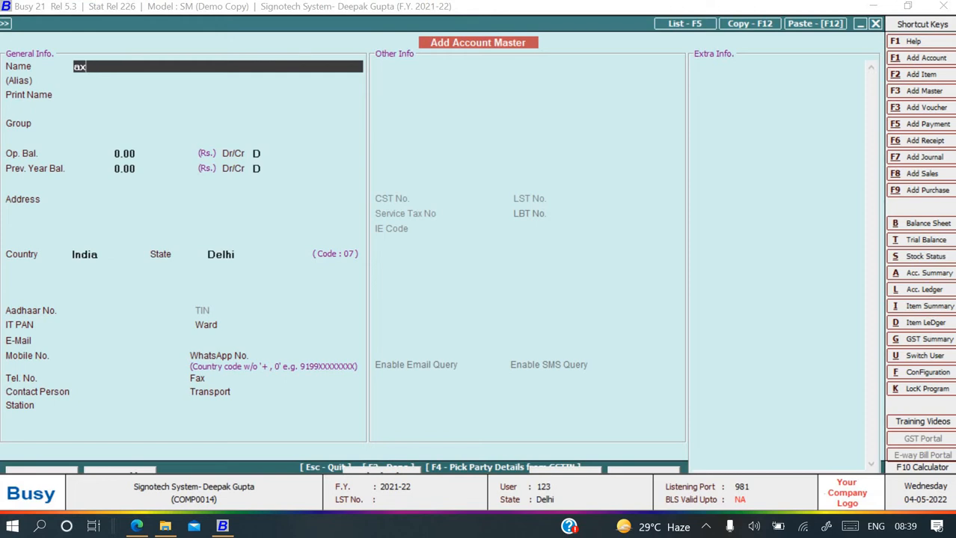
type("is Bank")
key("Return")
key("Return")
key("Return")
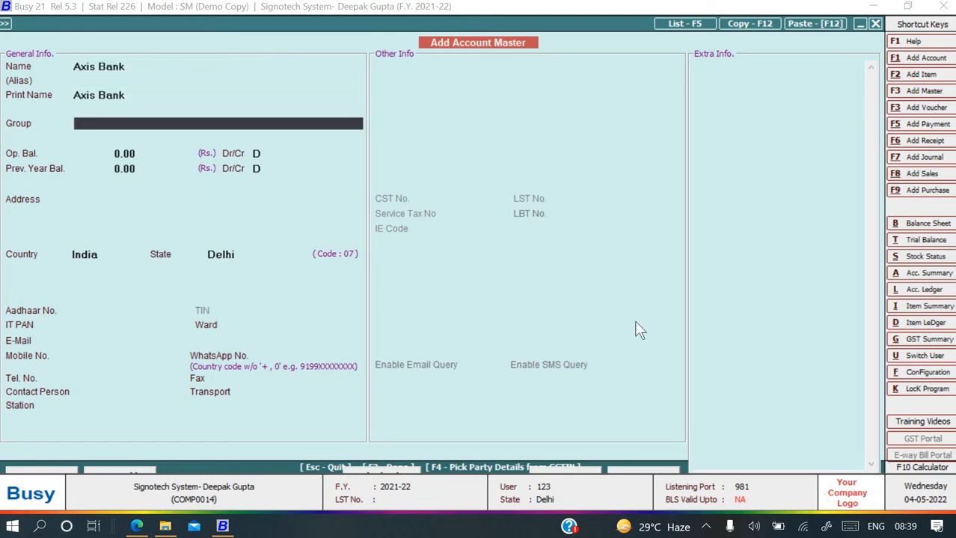
type("ba")
key("Return")
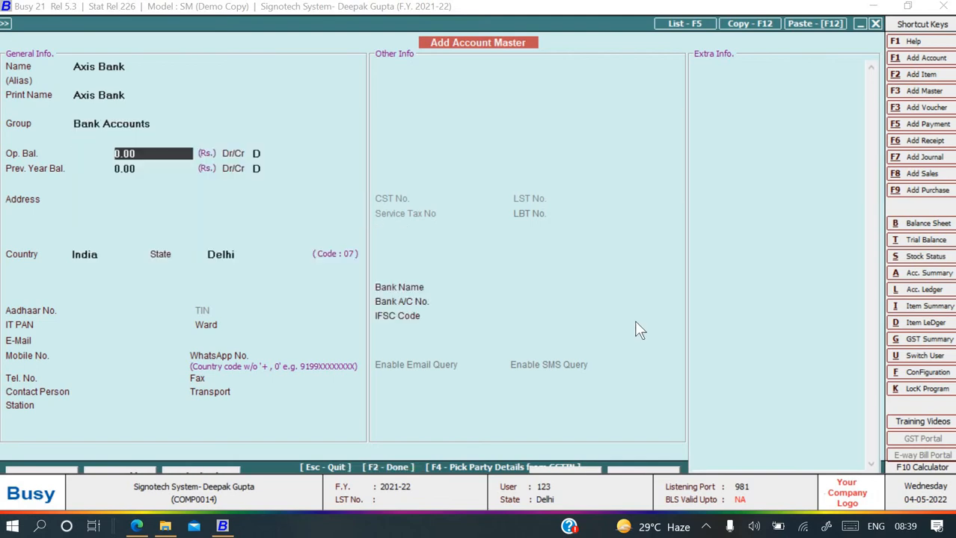
key("alt+Tab")
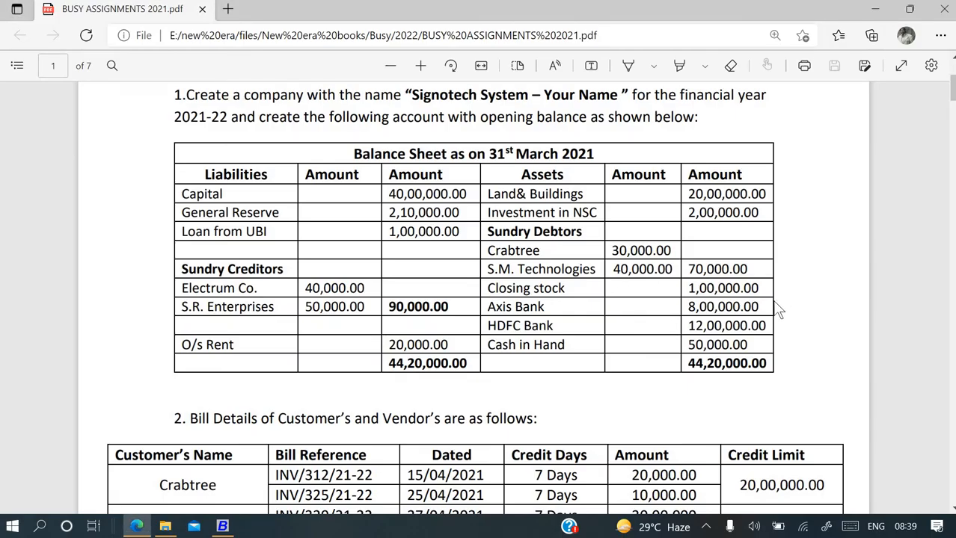
key("alt+Tab")
type("8,0")
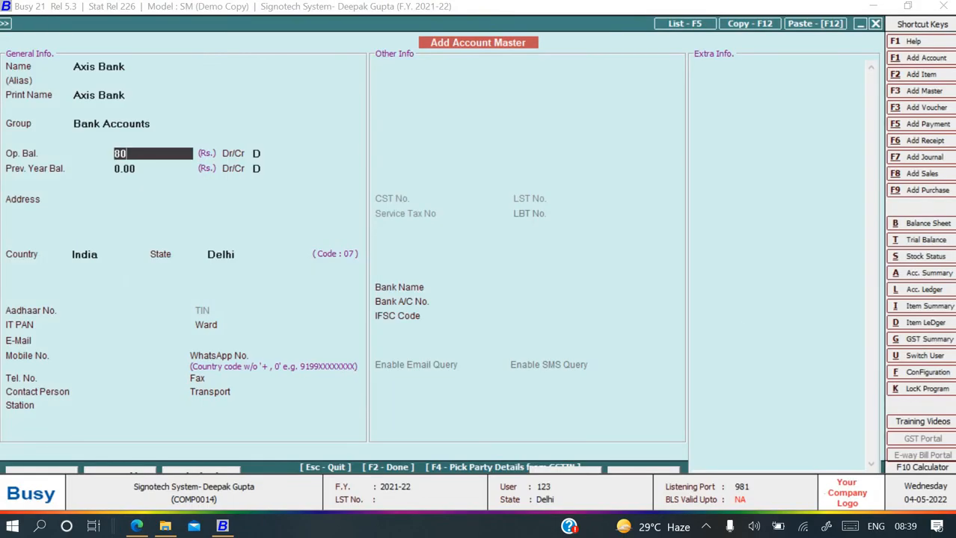
type("0,000")
key("Return")
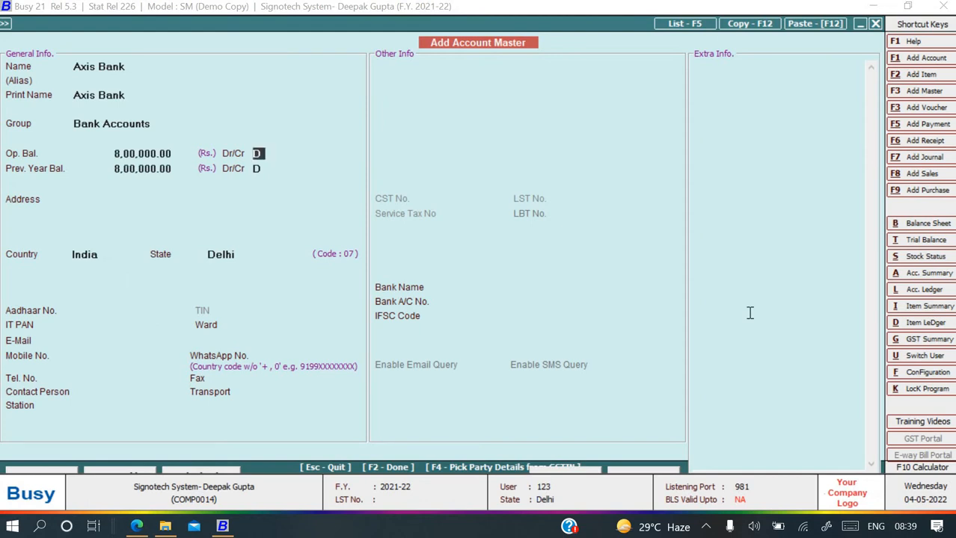
key("F2")
key("Return")
Create HDFC Bank under Bank Accounts with a 12,00,000.00 debit opening balance.
key("alt+Tab")
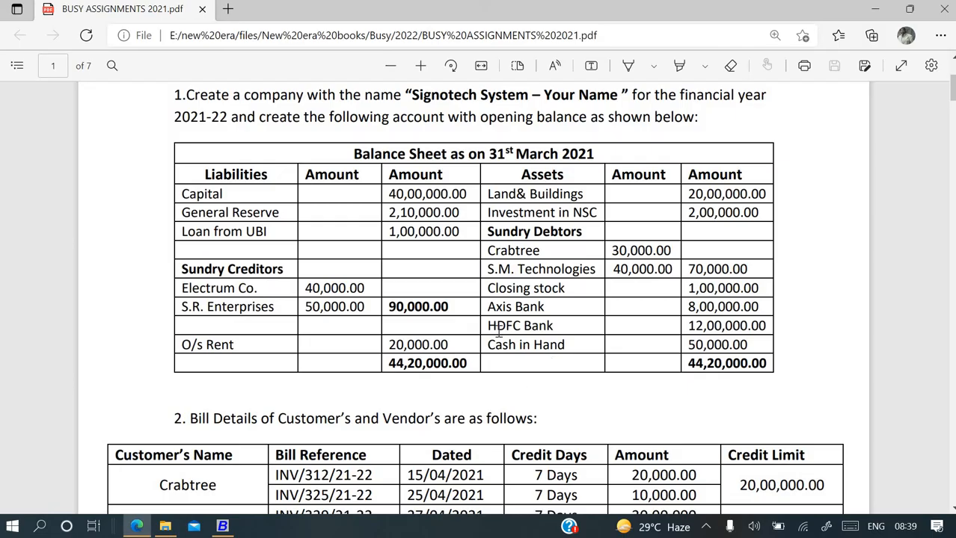
left_click_drag(486, 326, 558, 326)
key("ctrl+c")
key("alt+Tab")
key("ctrl+v")
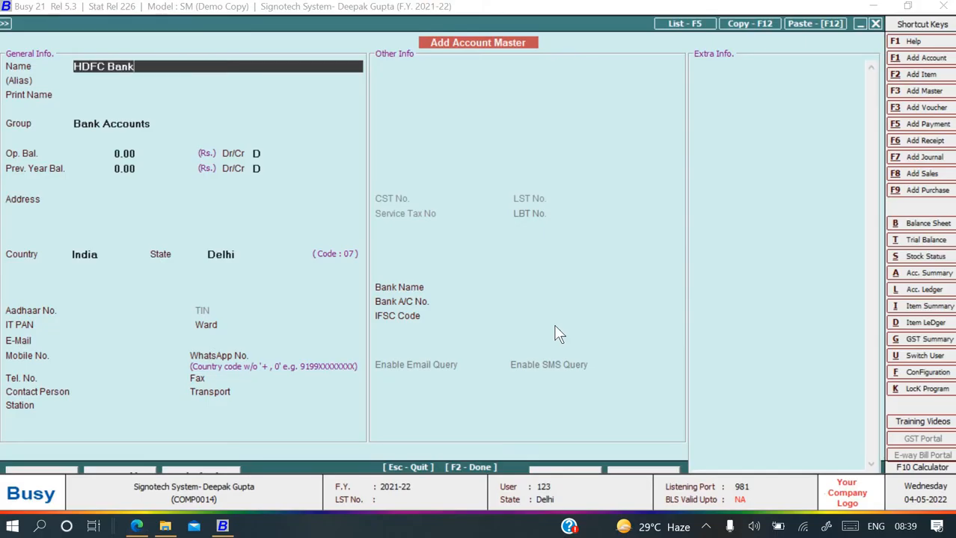
key("Return")
key("Return")
key("Return")
type("1")
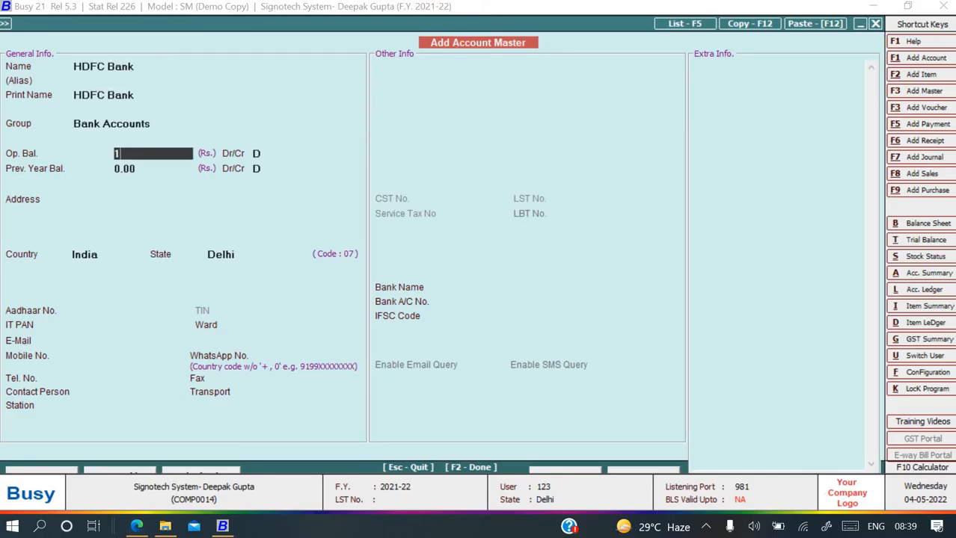
type("2,00,000")
key("Return")
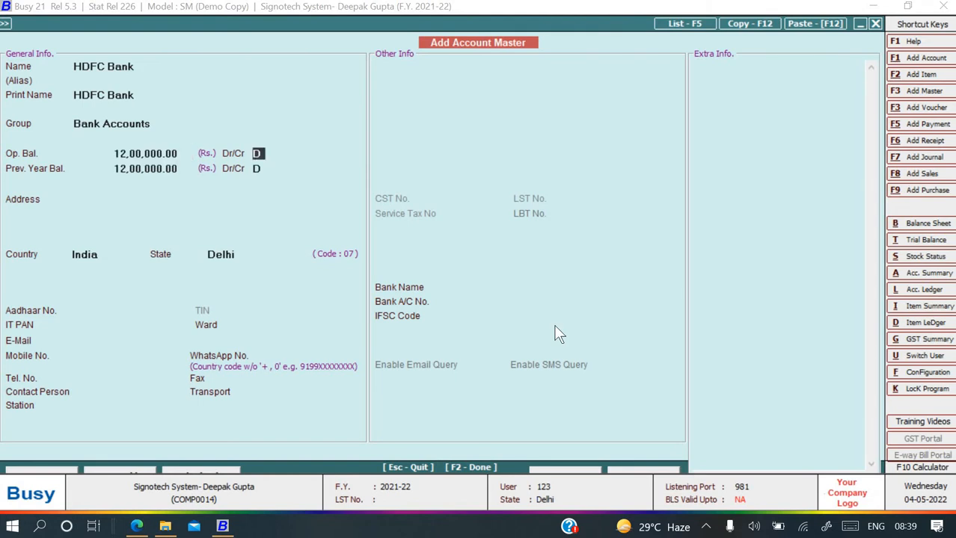
left_click(560, 334)
key("F2")
key("Return")
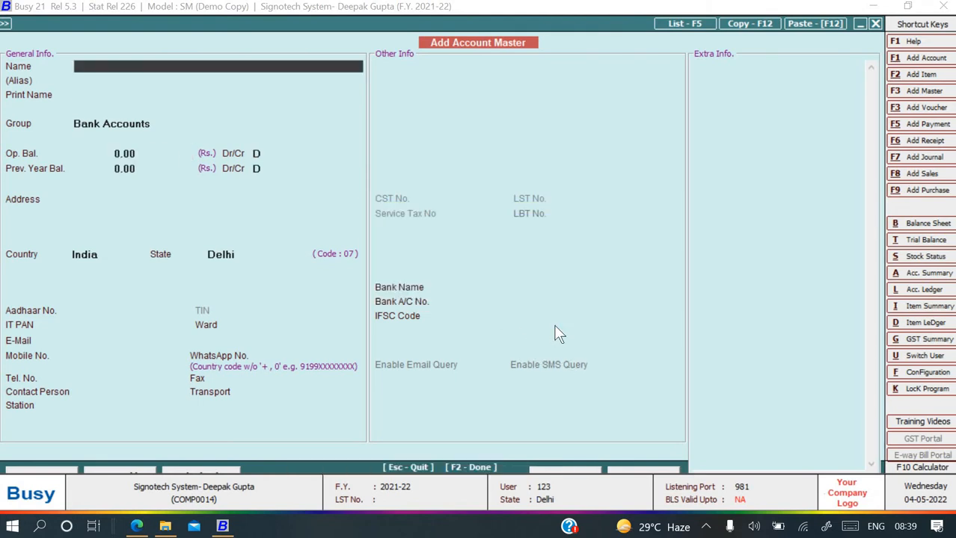
key("alt+Tab")
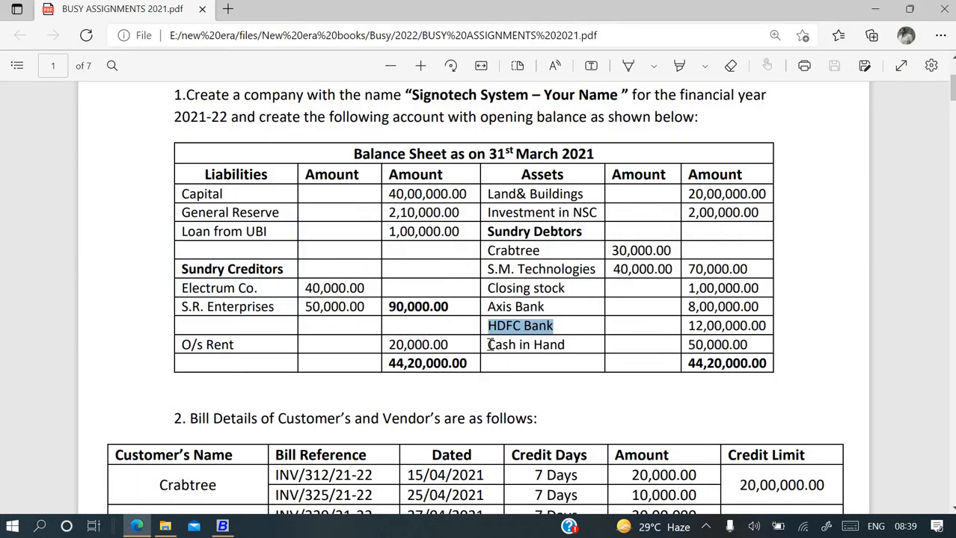
left_click(490, 345)
key("alt+Tab")
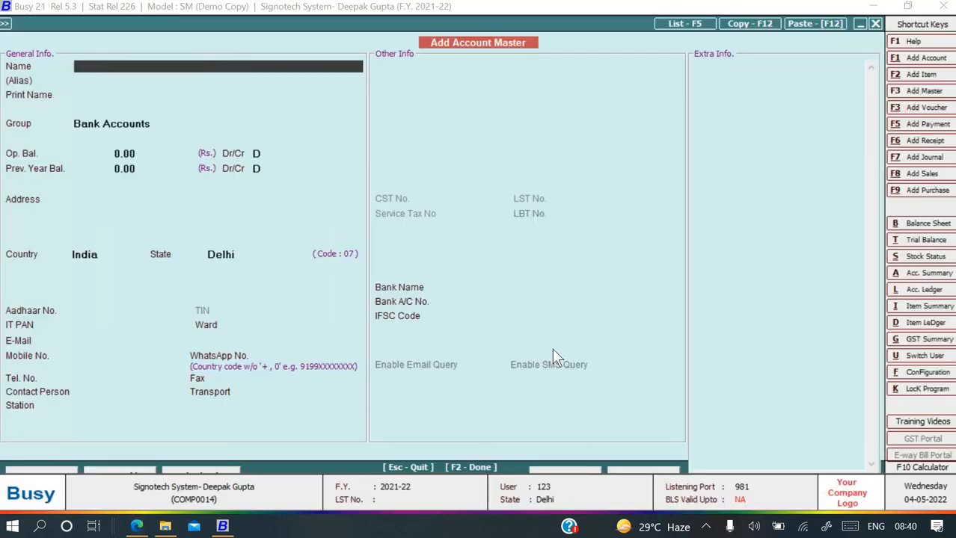
Open the Cash account for modification and save a 50,000.00 debit opening balance.
key("Escape")
key("Down")
key("Return")
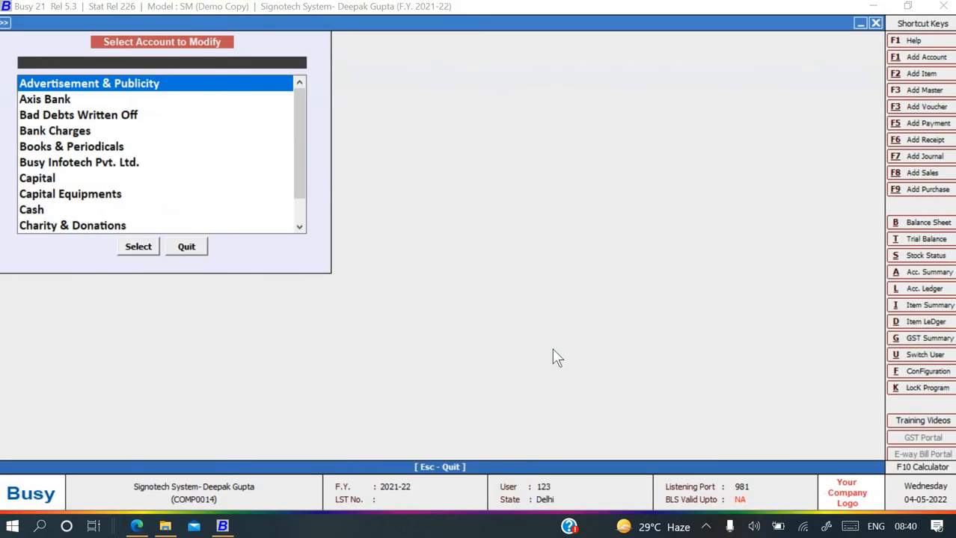
type("cash")
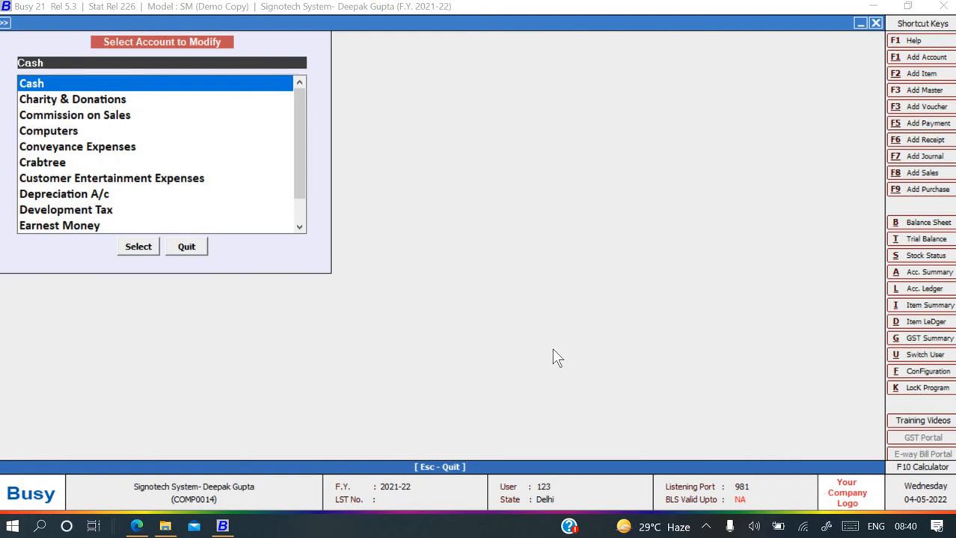
key("Return")
key("Return")
key("Return")
key("Return")
key("Return")
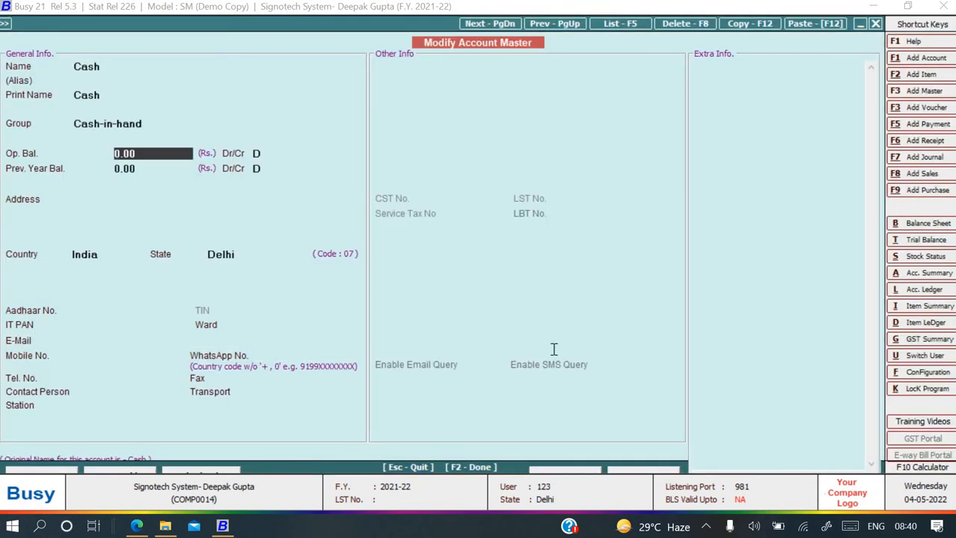
key("alt+Tab")
key("alt+Tab")
type("50,000")
key("Return")
key("Return")
key("F2")
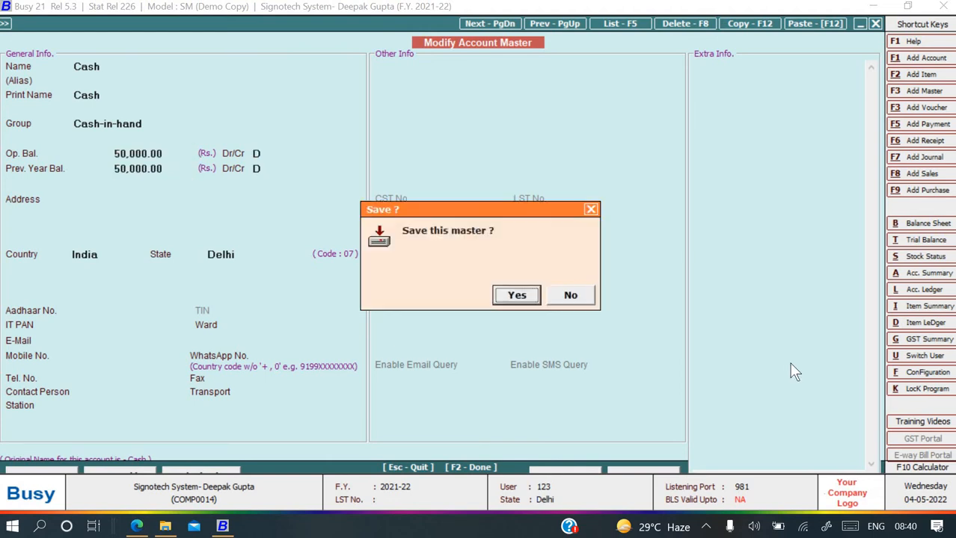
key("Return")
key("alt+Tab")
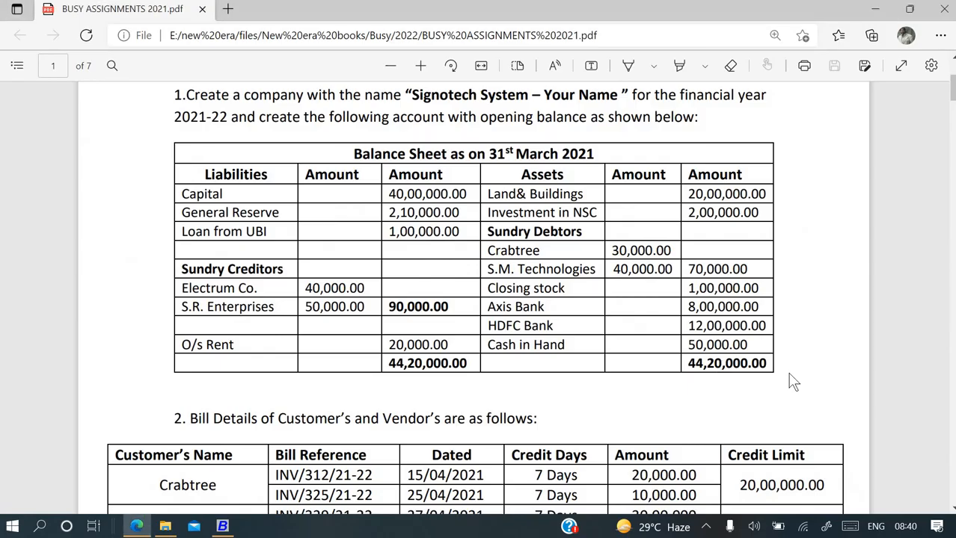
key("alt+Tab")
key("Escape")
key("Escape")
key("Escape")
Show the Horizontal (Standard) balance sheet with second-level group details and confirm 44,20,000.00 totals.
key("Right")
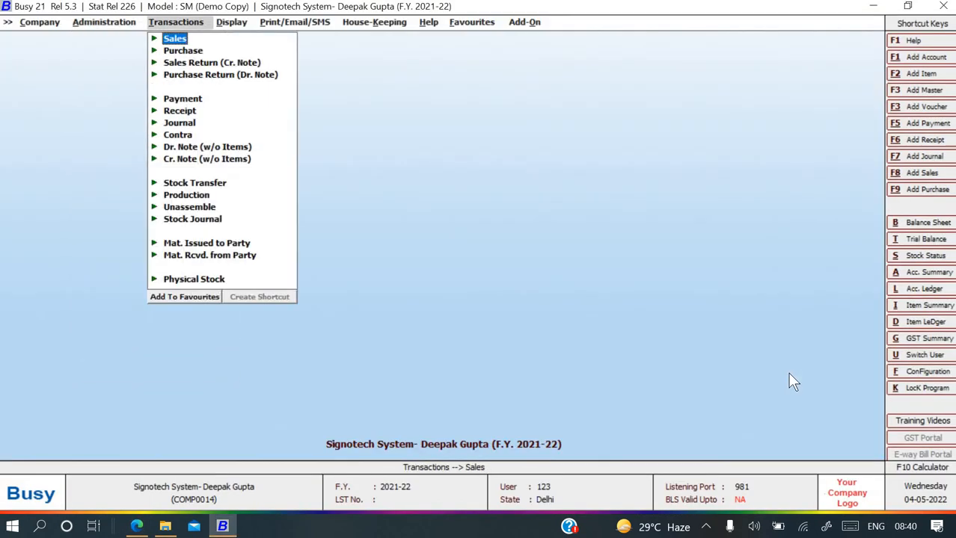
key("Right")
key("Return")
key("Return")
key("Return")
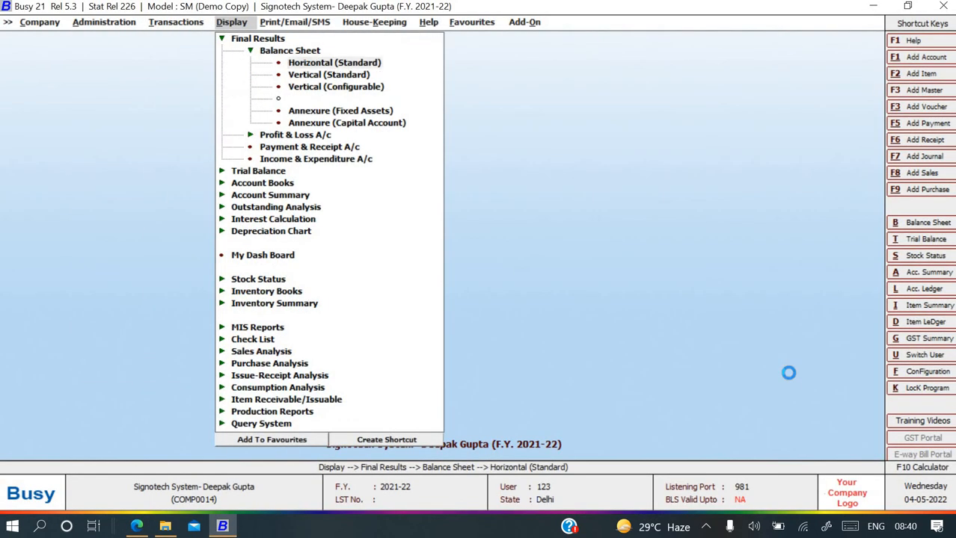
key("Return")
key("Return")
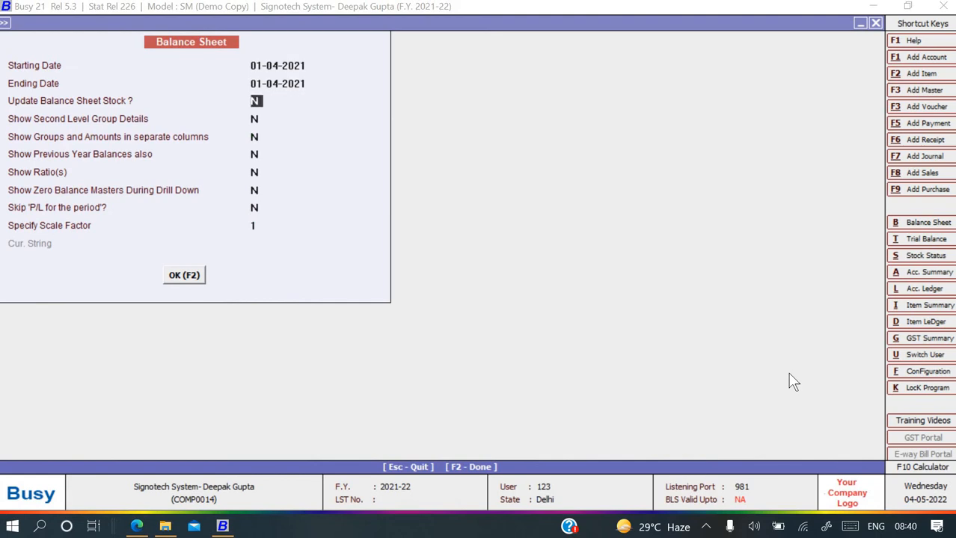
key("Return")
type("y")
key("Return")
key("F2")
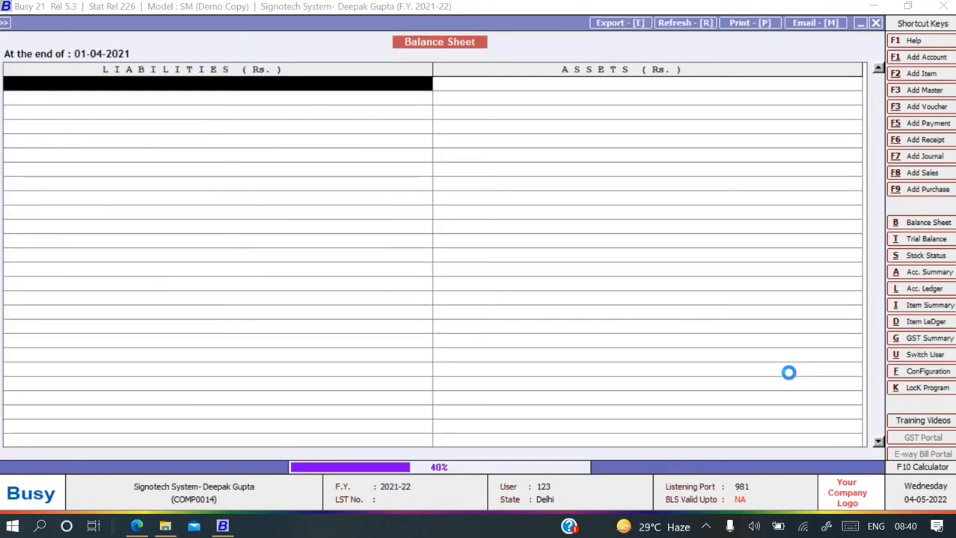
key("Down")
key("Down")
key("Down")
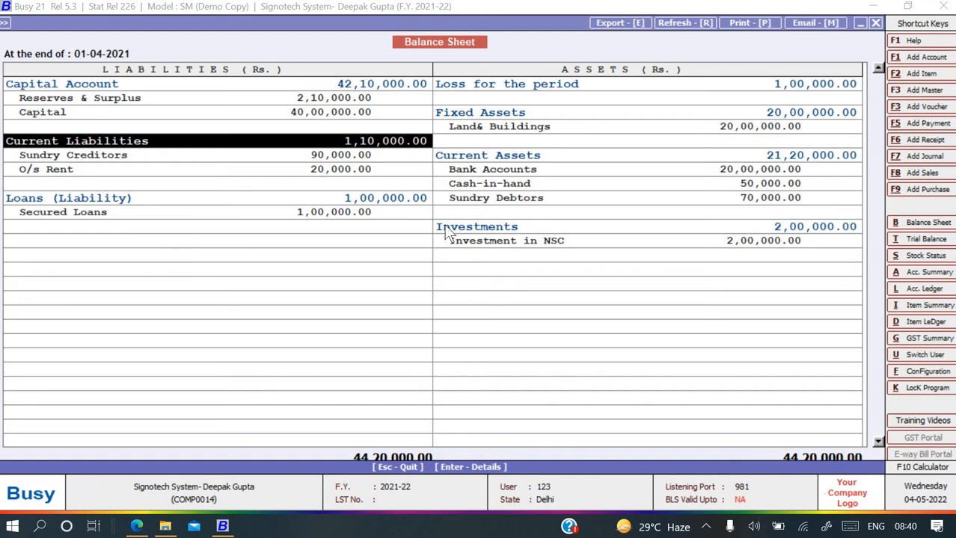
key("Escape")
key("Escape")
key("Escape")
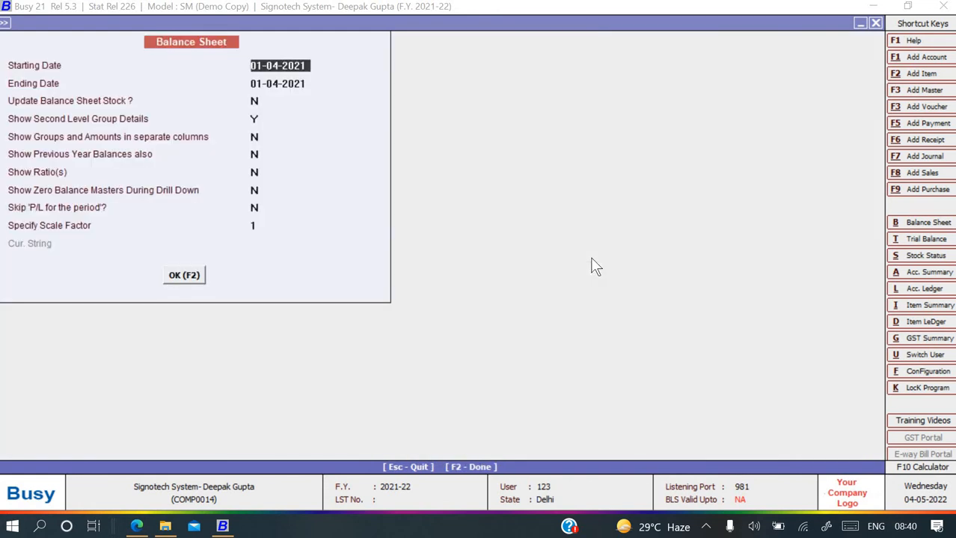
key("Escape")
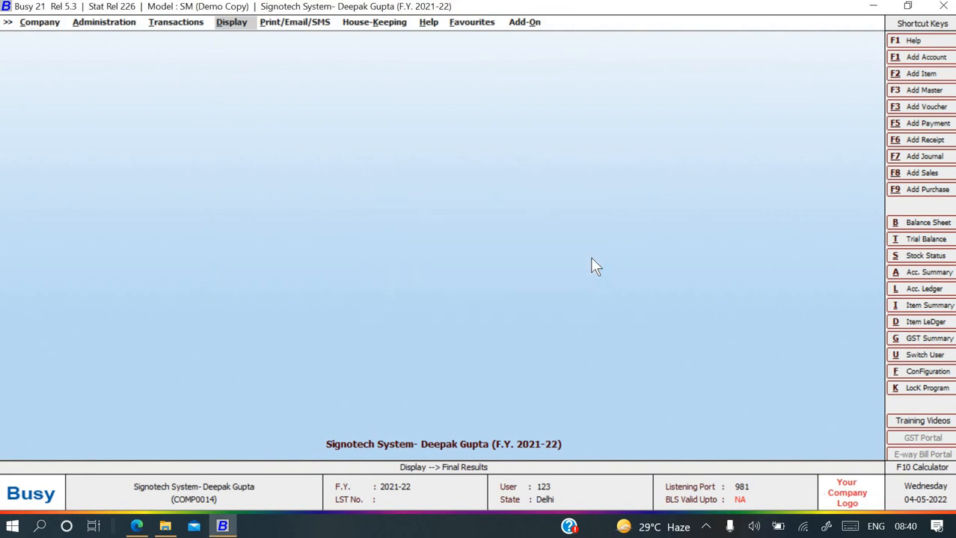
key("alt+Tab")
Scroll the assignment PDF to items 3–5 on backup, delete and restore, then show the desktop.
scroll(401, 391, "down", 2)
scroll(400, 397, "down", 7)
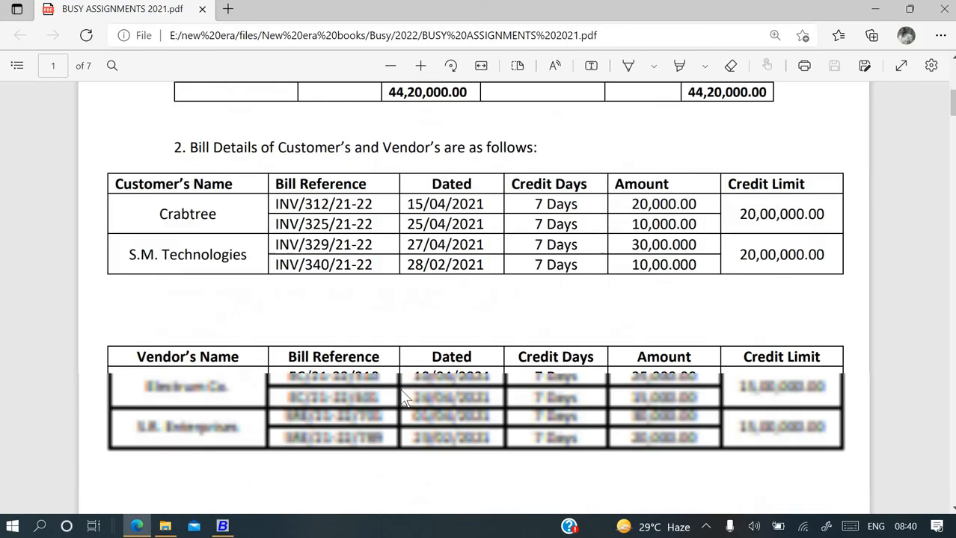
scroll(401, 397, "down", 1)
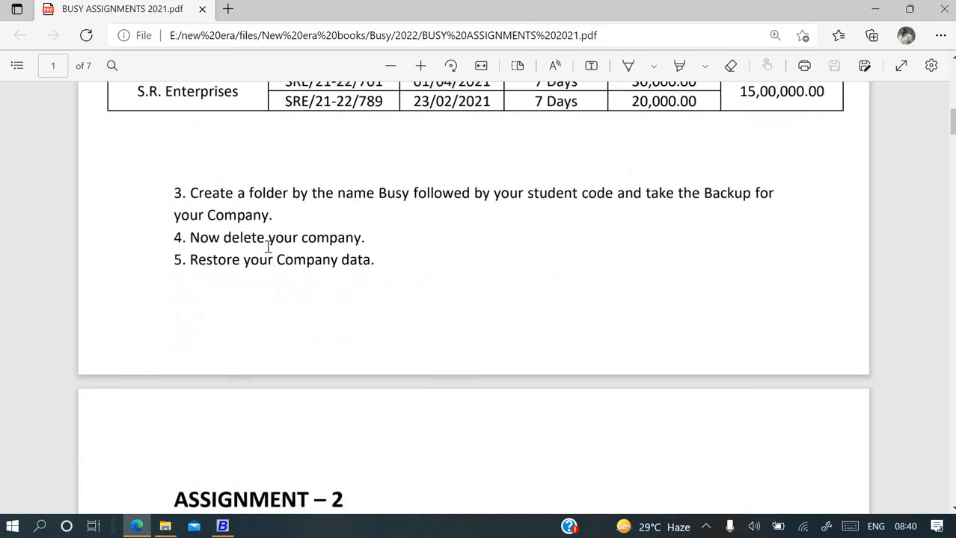
scroll(359, 209, "up", 1)
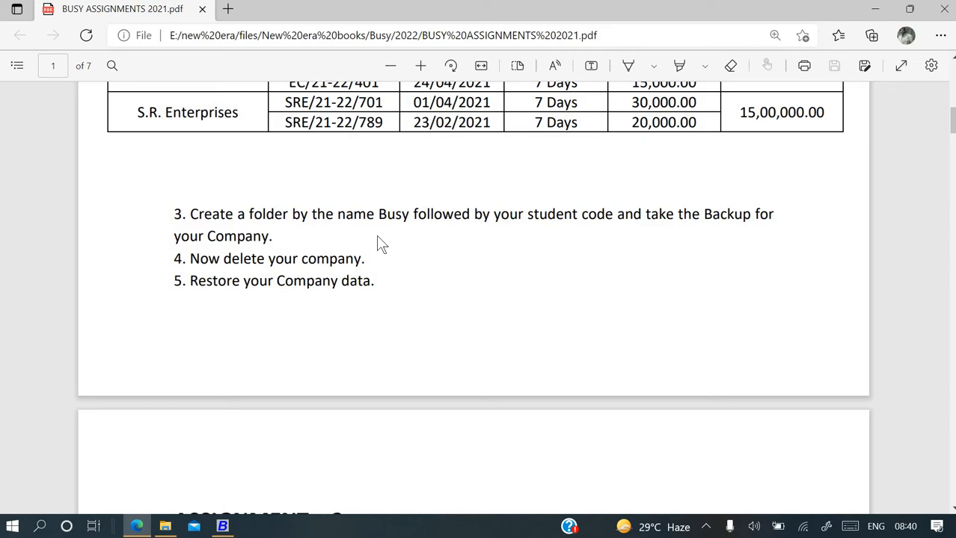
key("super+d")
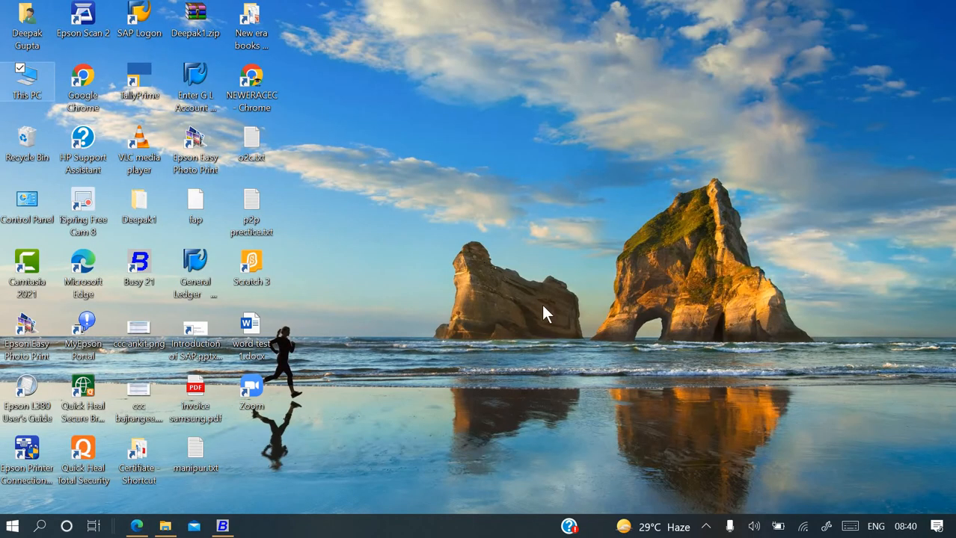
Make a new desktop folder named 'Busy backup', open it, and close it.
key("ctrl+shift+n")
type("B")
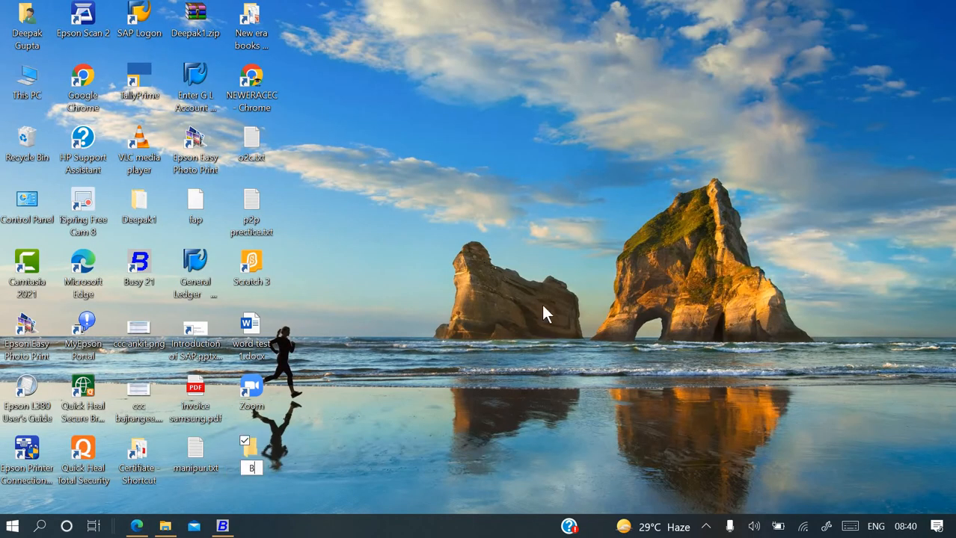
type("usy bac")
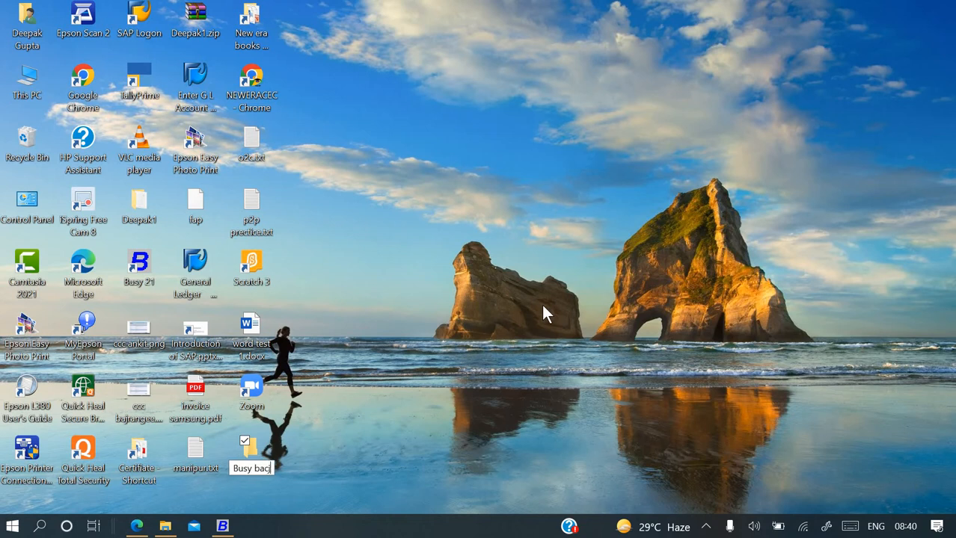
type("j")
key("BackSpace")
type("kup")
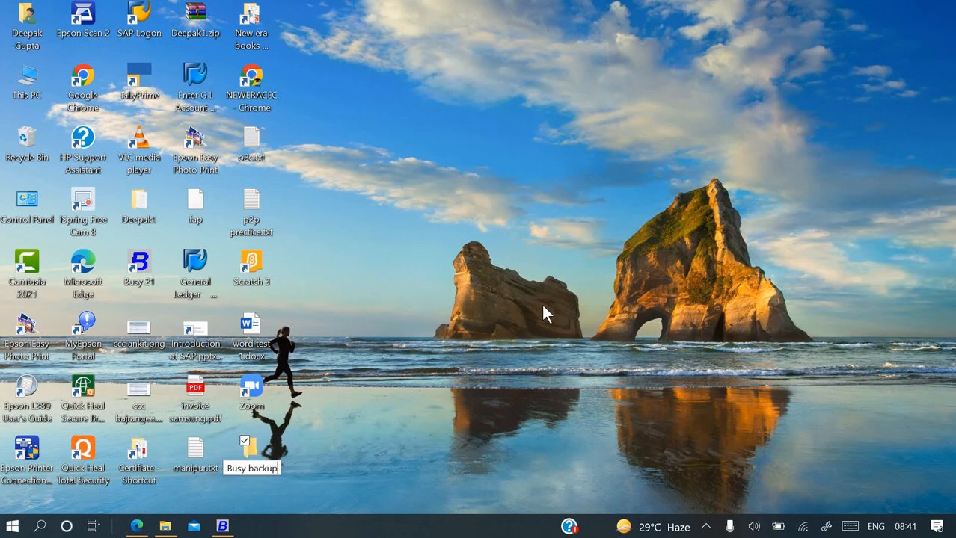
key("Return")
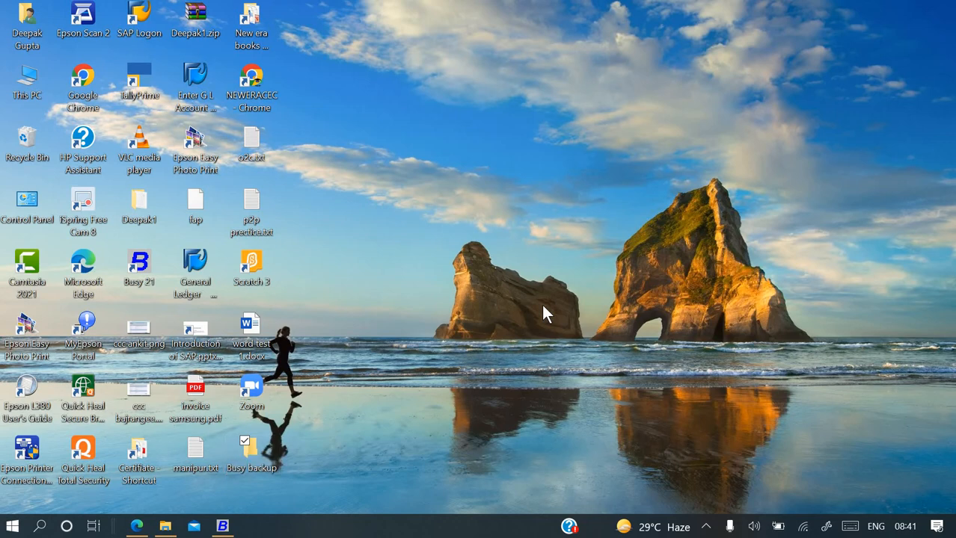
key("Return")
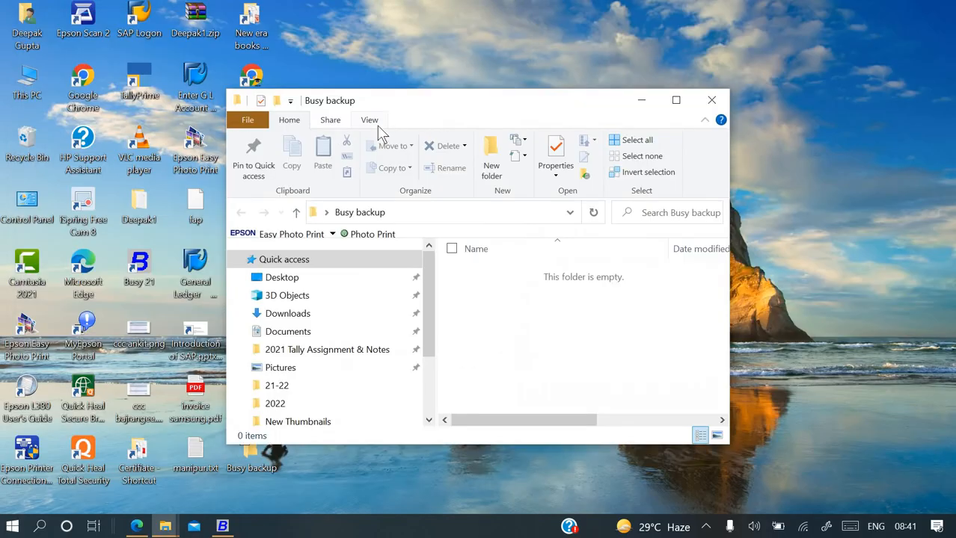
left_click(711, 100)
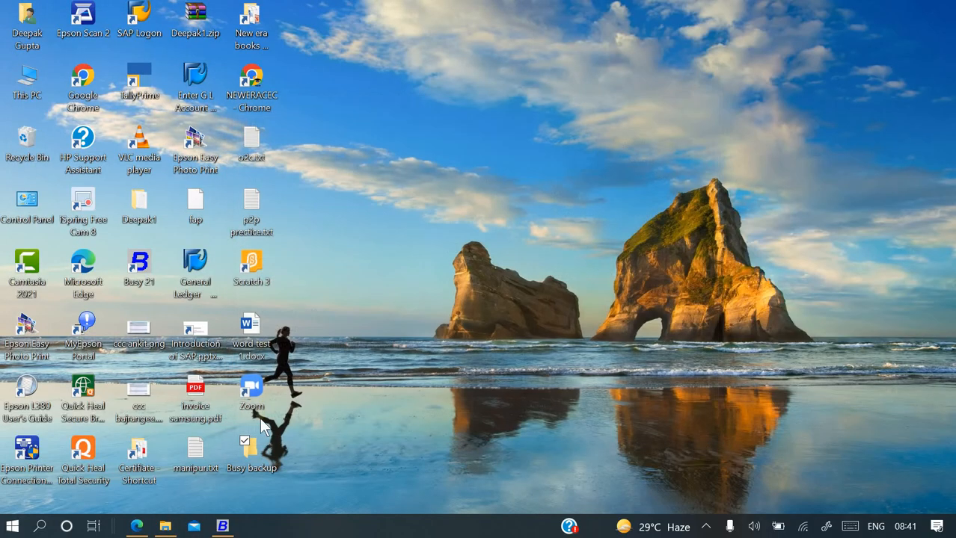
Return to Busy and open the Backup Data company list from the company menu.
left_click(222, 527)
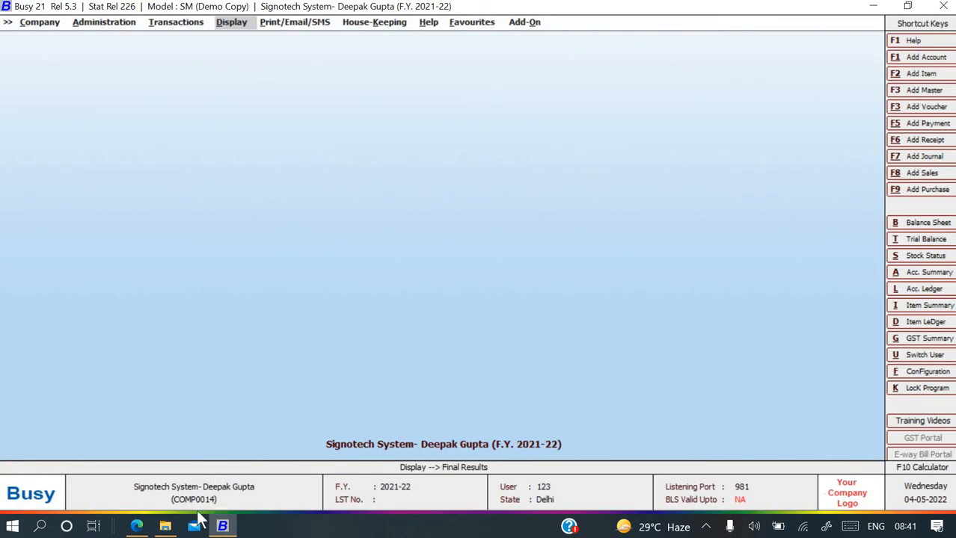
left_click(137, 526)
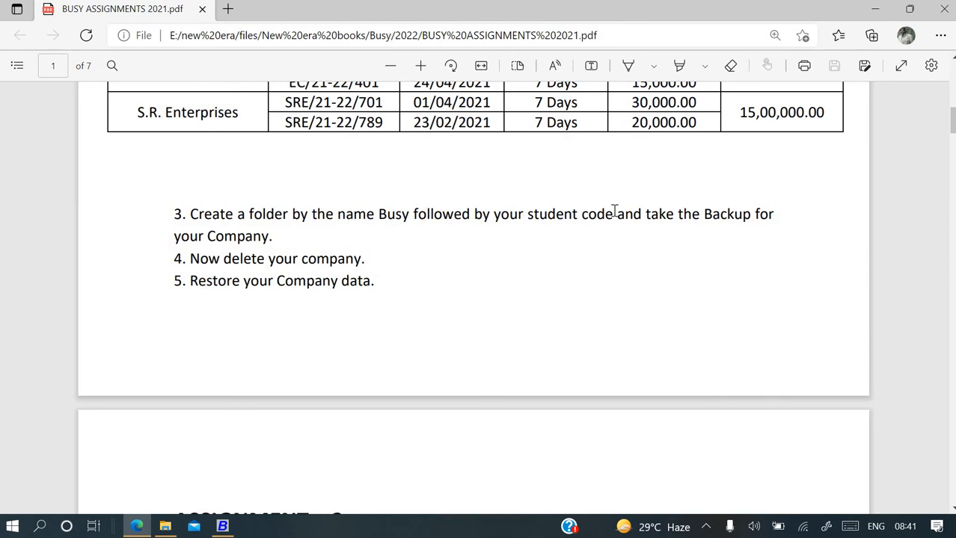
key("alt+Tab")
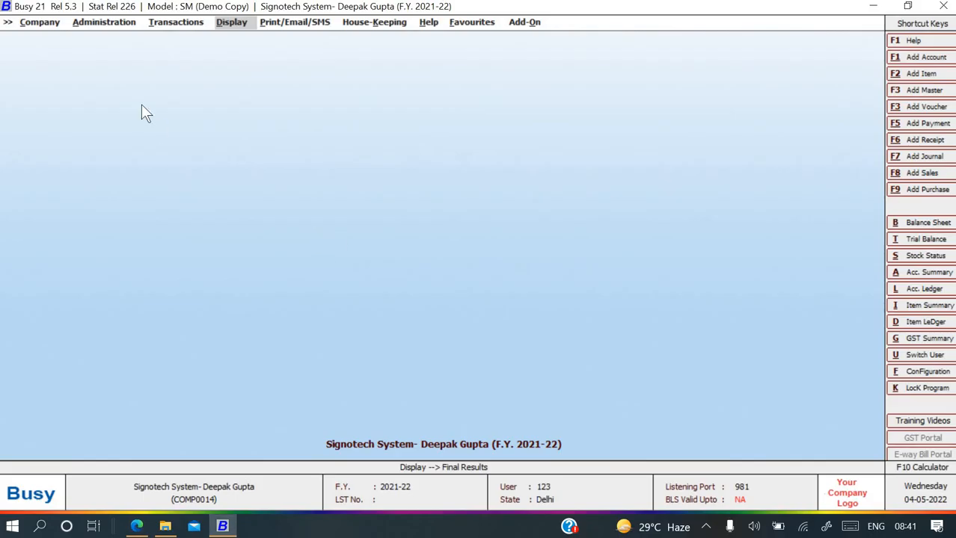
key("Left")
key("Left")
key("Left")
key("Left")
key("Right")
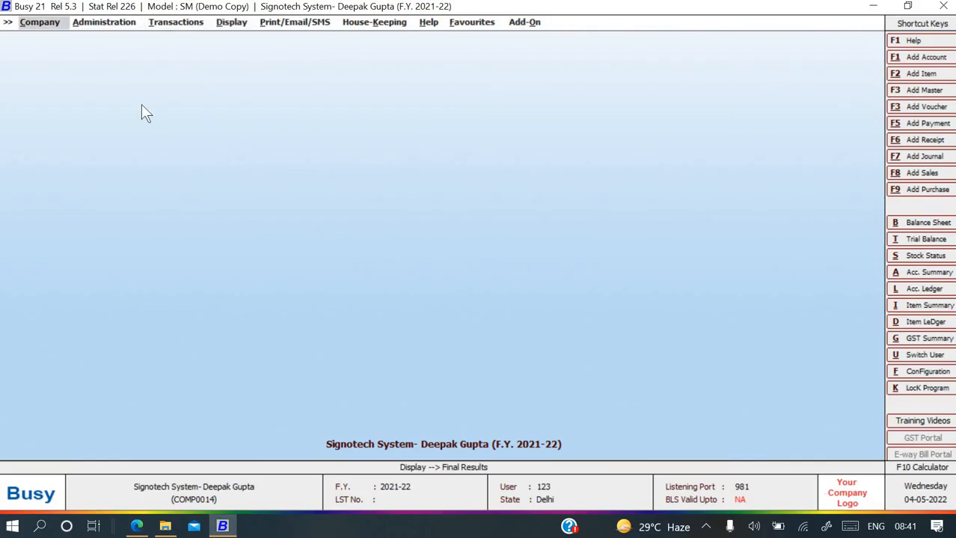
key("Down")
key("Down")
key("Up")
key("Return")
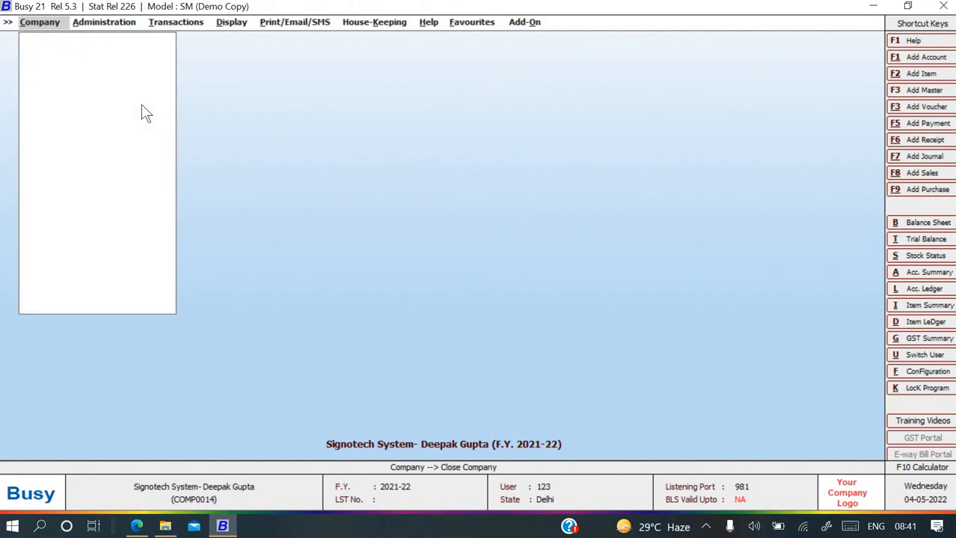
key("Down")
key("Down")
key("Down")
key("Up")
key("Return")
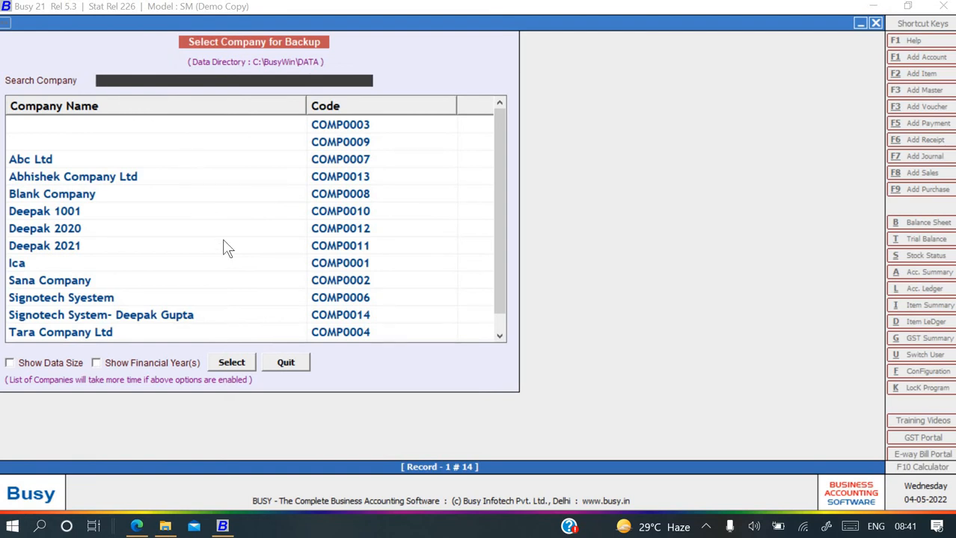
type("si")
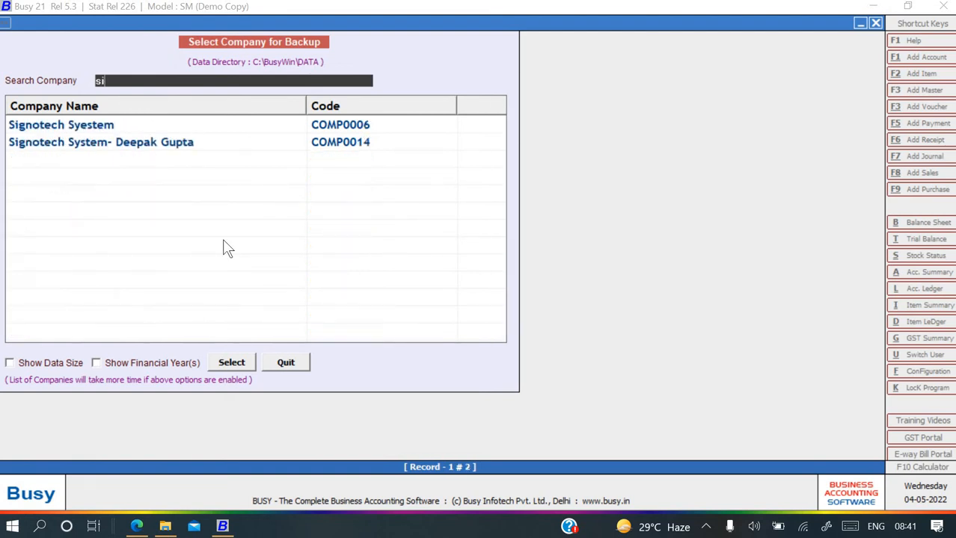
key("Down")
key("Down")
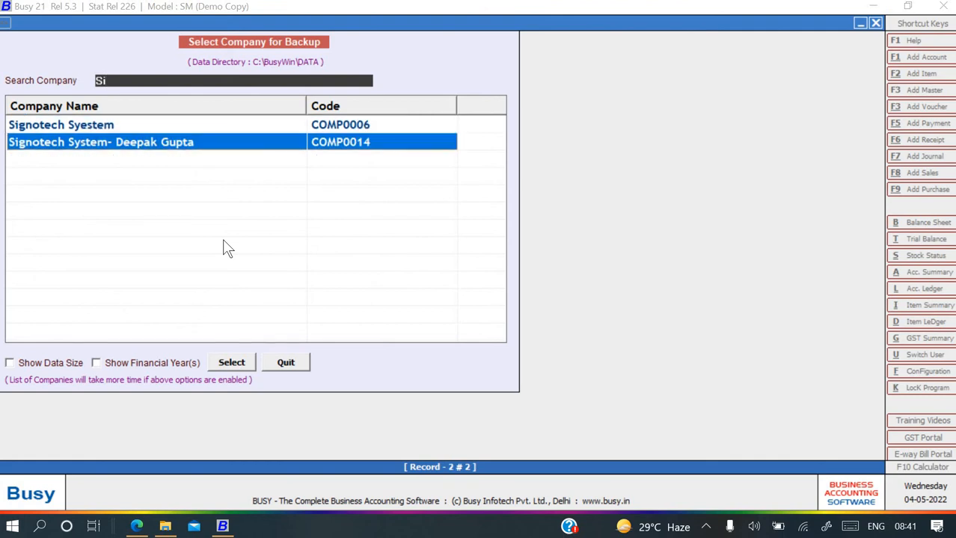
key("Return")
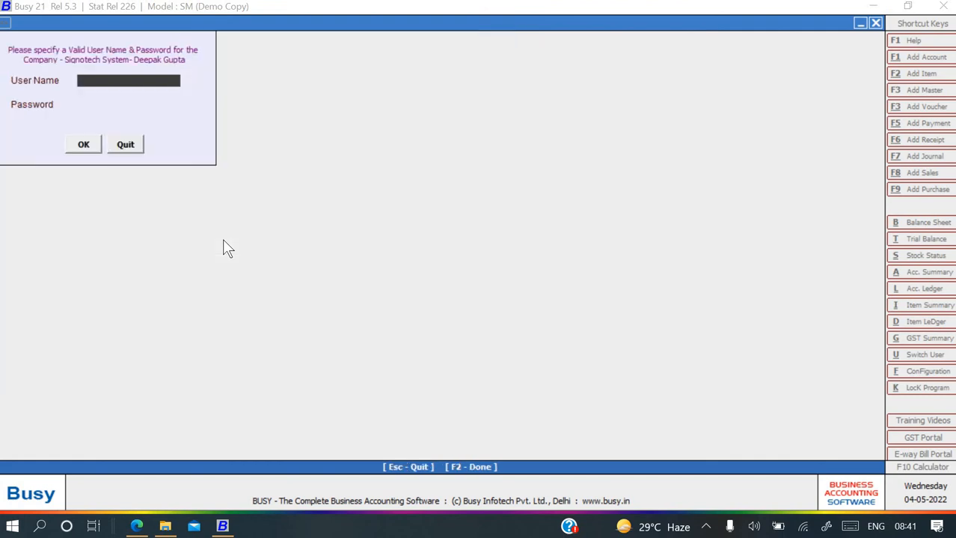
type("123")
key("Return")
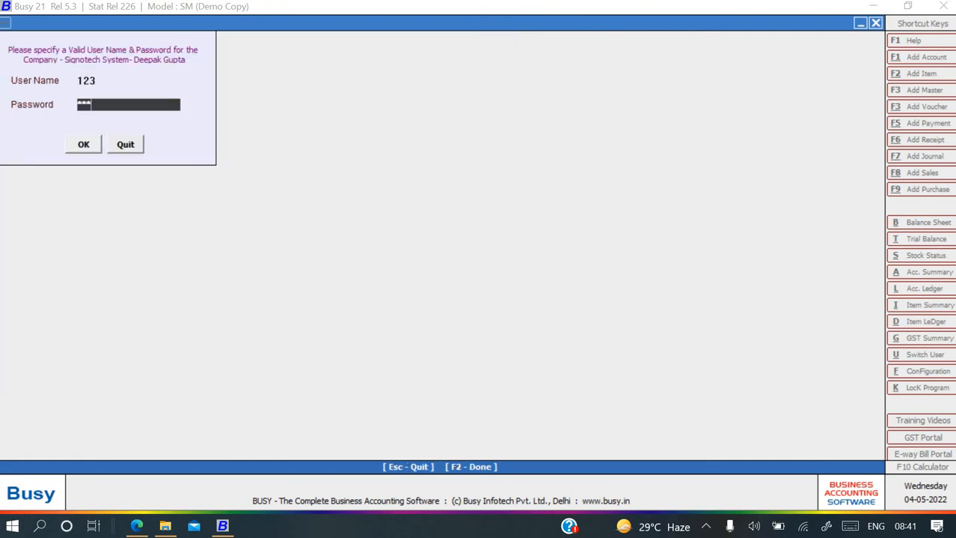
key("Return")
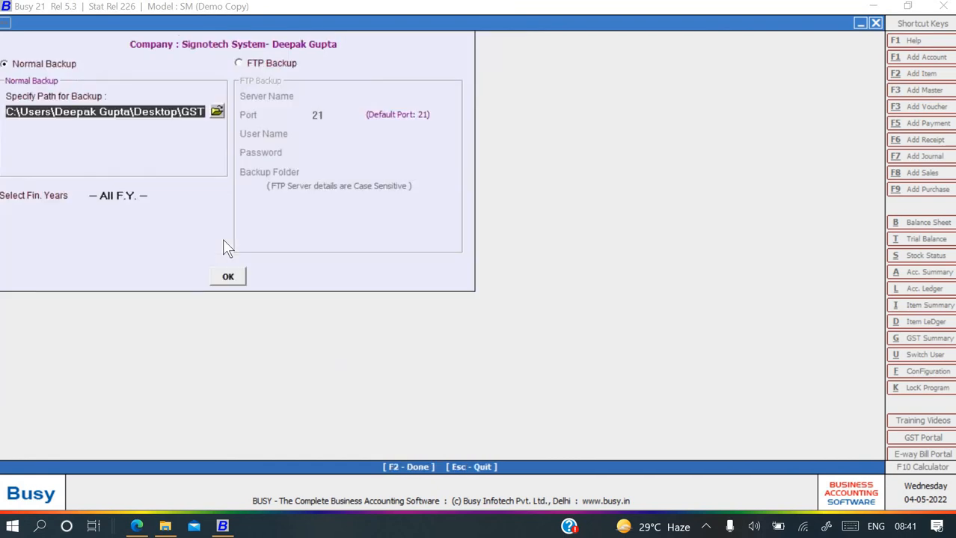
Set Desktop\Busy backup as the location, keep All F.Y., and run the backup.
left_click(216, 110)
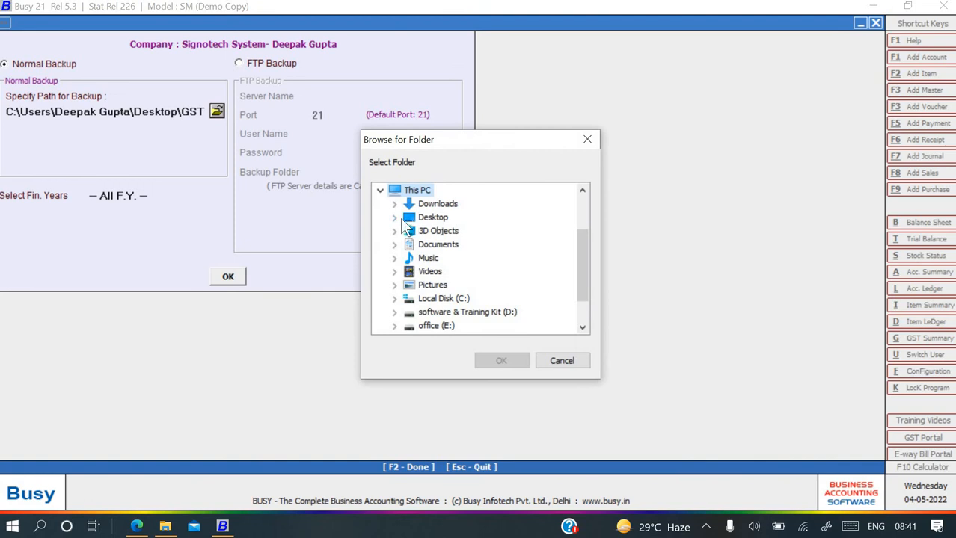
left_click(395, 217)
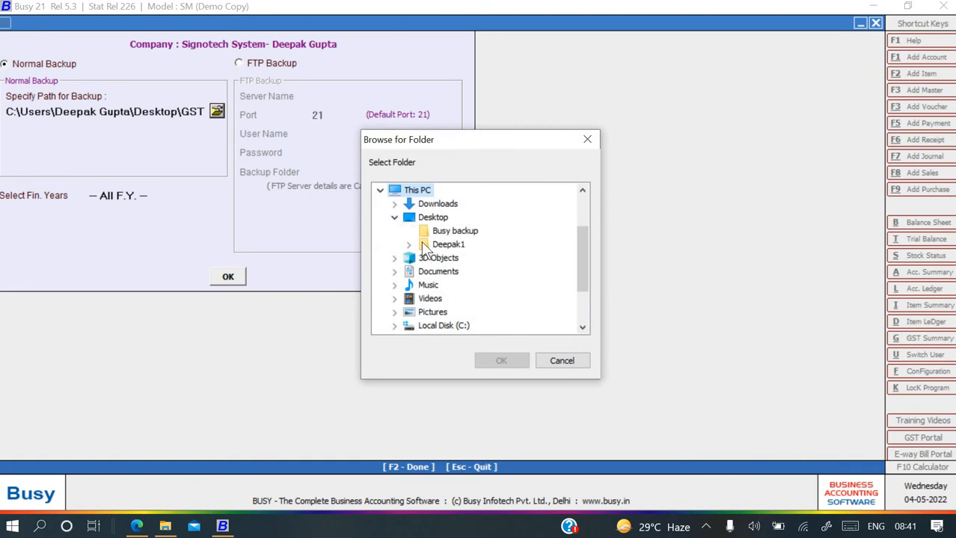
left_click(442, 232)
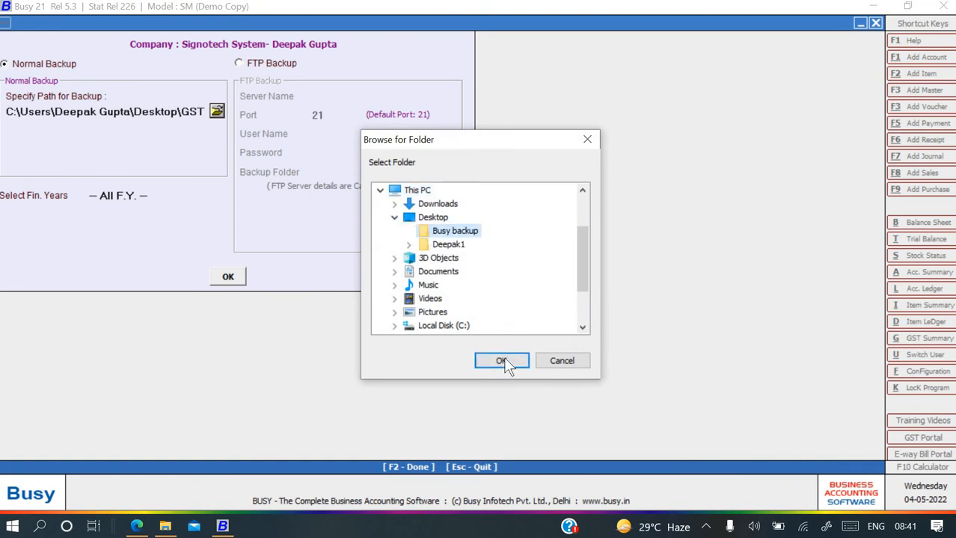
left_click(503, 362)
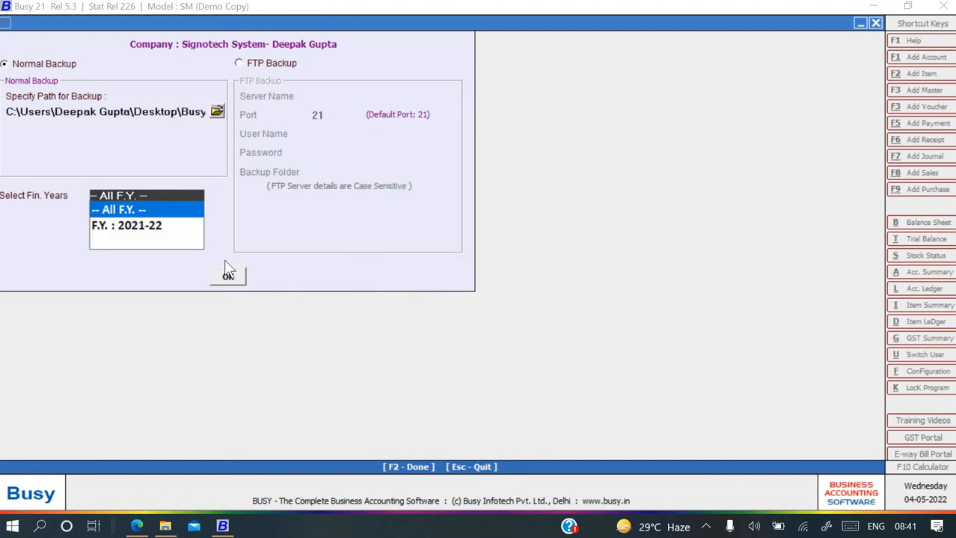
key("Return")
key("Return")
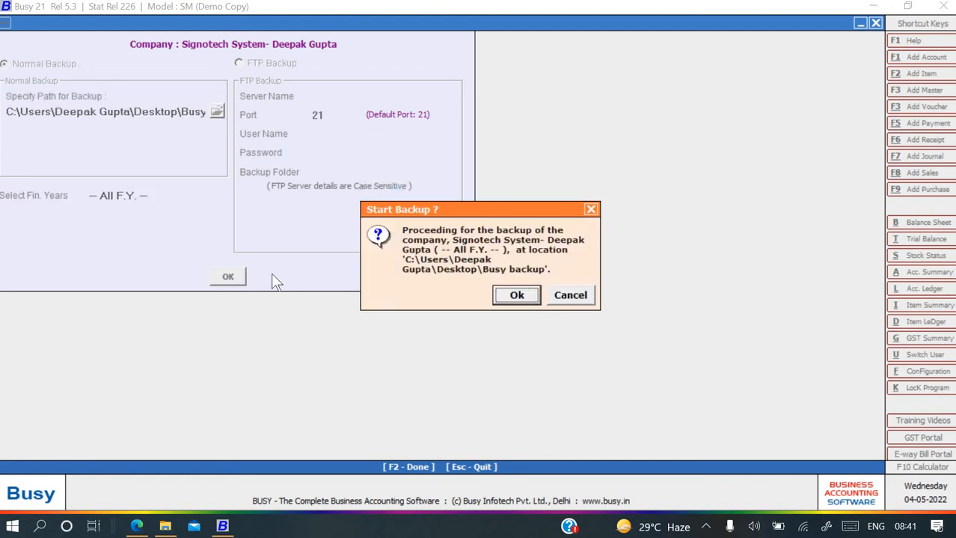
key("Return")
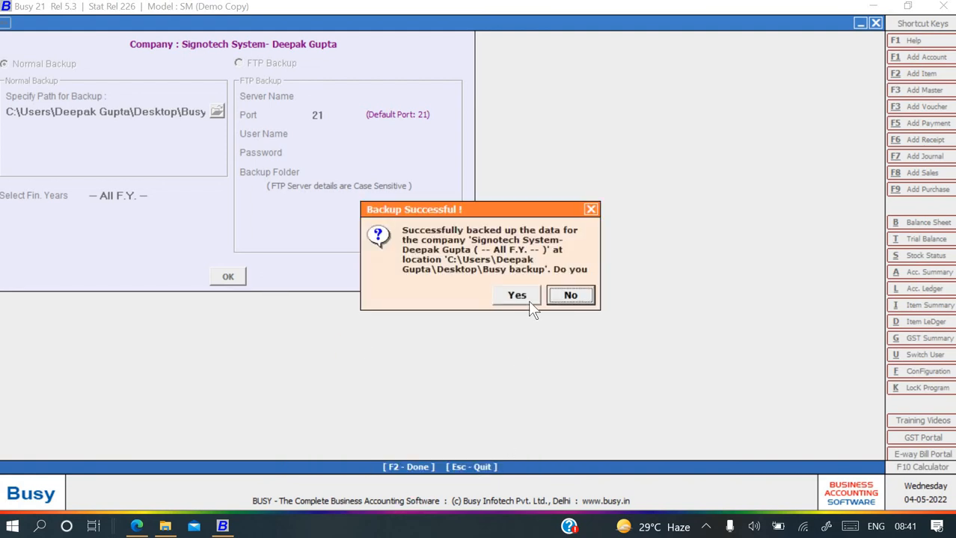
left_click(528, 300)
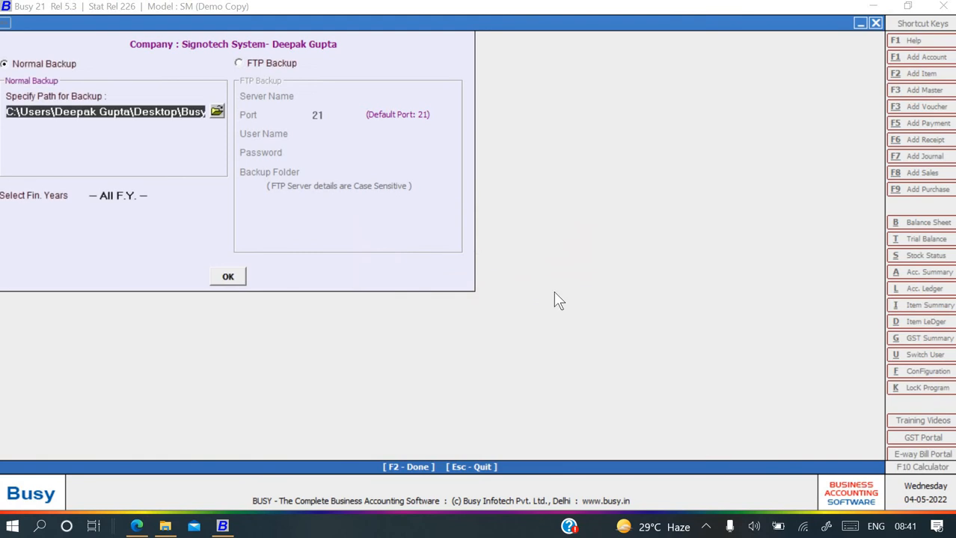
key("super+d")
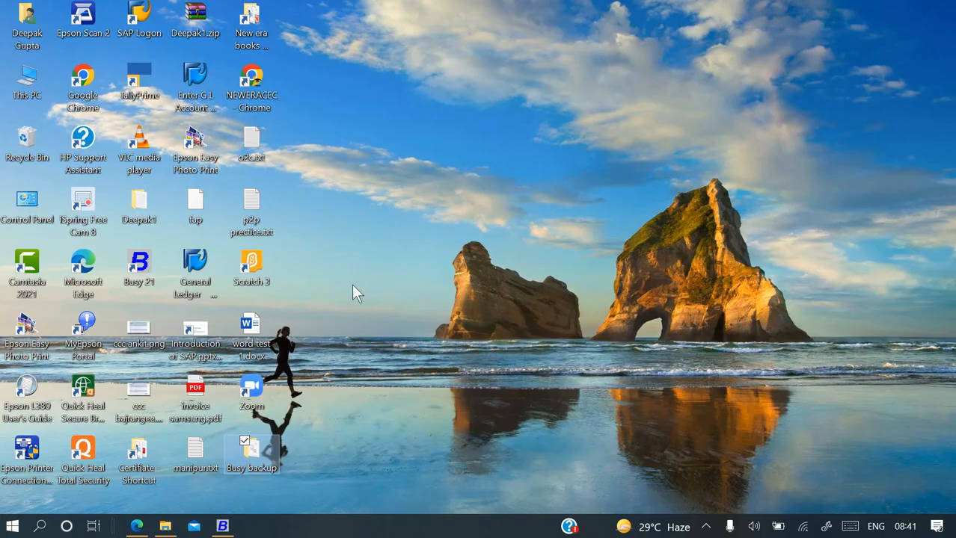
Open the desktop Busy backup folder, confirm DATA.ZIP and DISK1.DB are there, then close it.
left_click(259, 438)
double_click(260, 445)
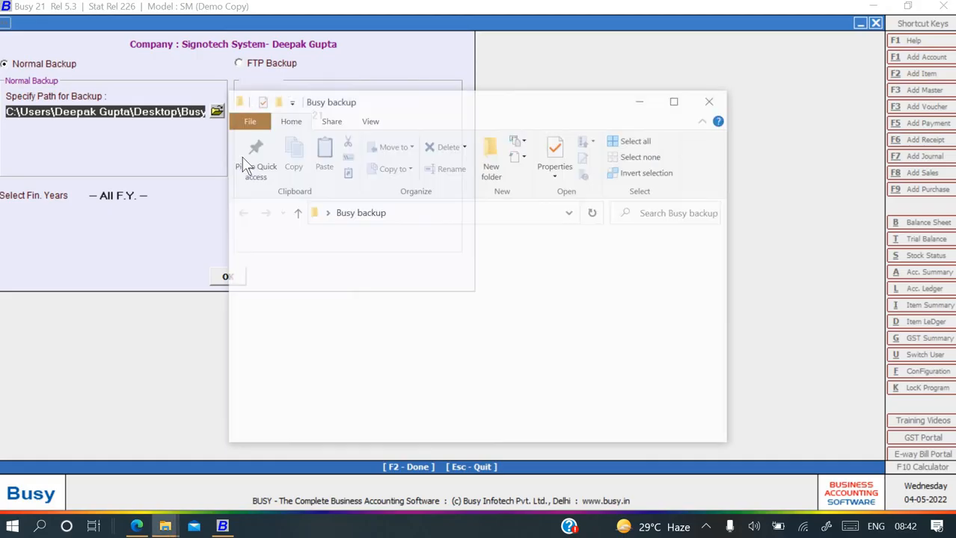
left_click(675, 100)
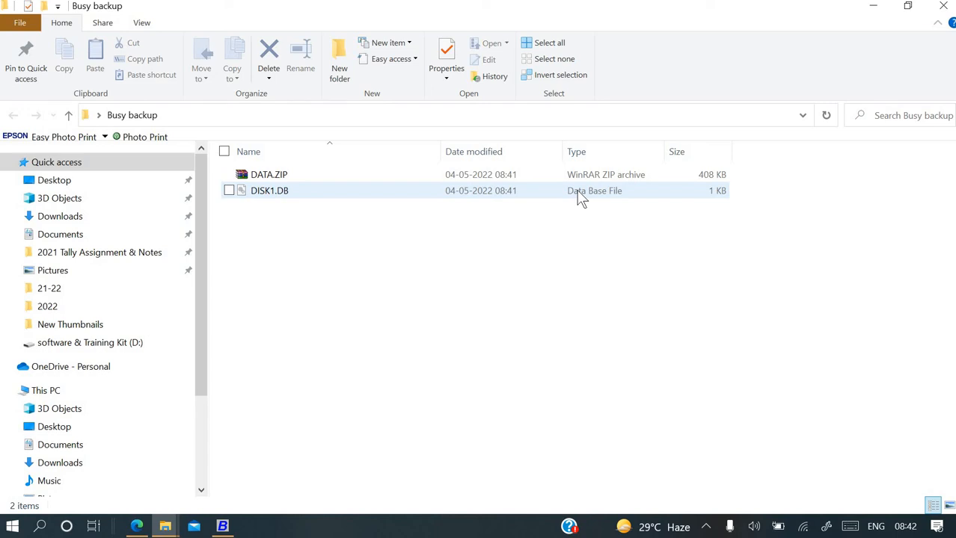
left_click(942, 7)
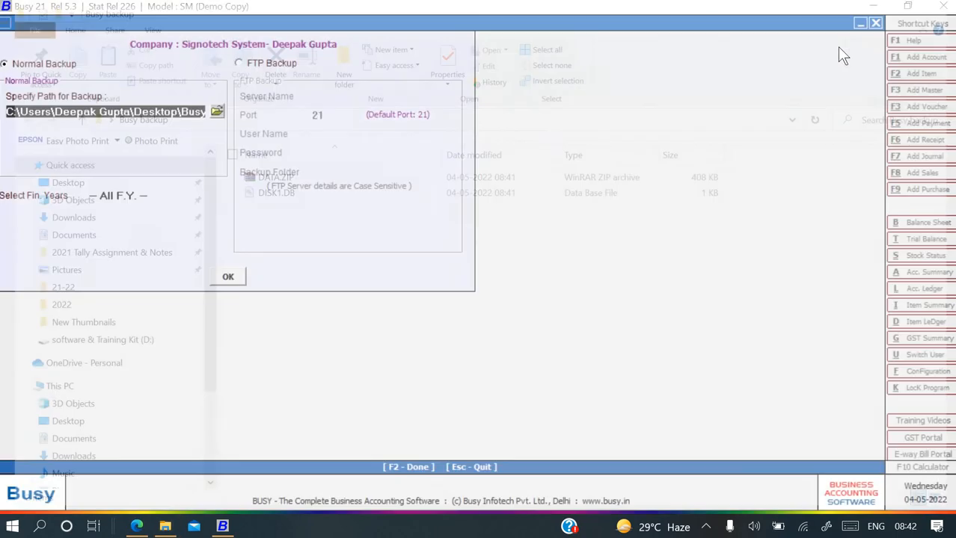
Leave the backup screen, glance at the assignment PDF, and return to Busy.
key("Escape")
key("Escape")
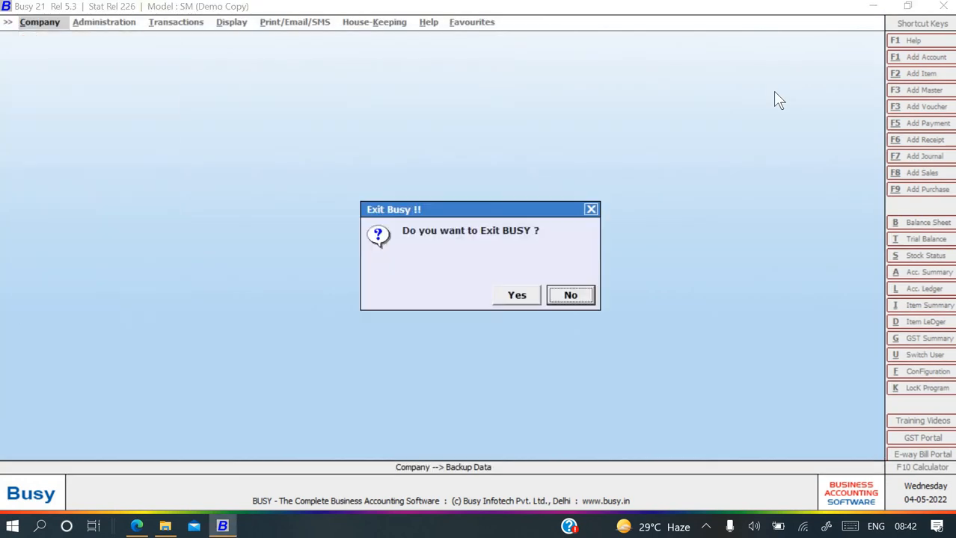
key("Escape")
key("alt+Tab")
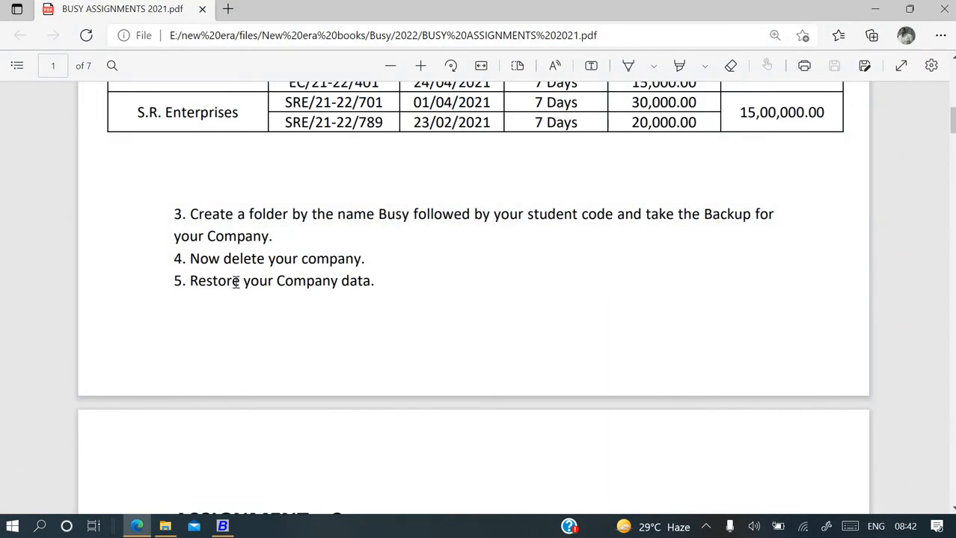
key("alt+Tab")
key("Return")
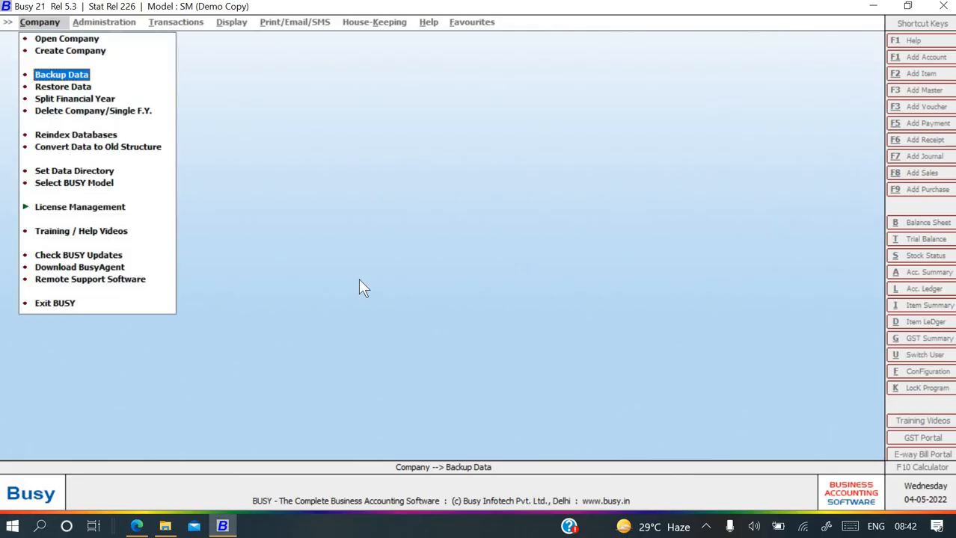
key("Down")
key("Up")
key("Up")
key("Up")
key("Down")
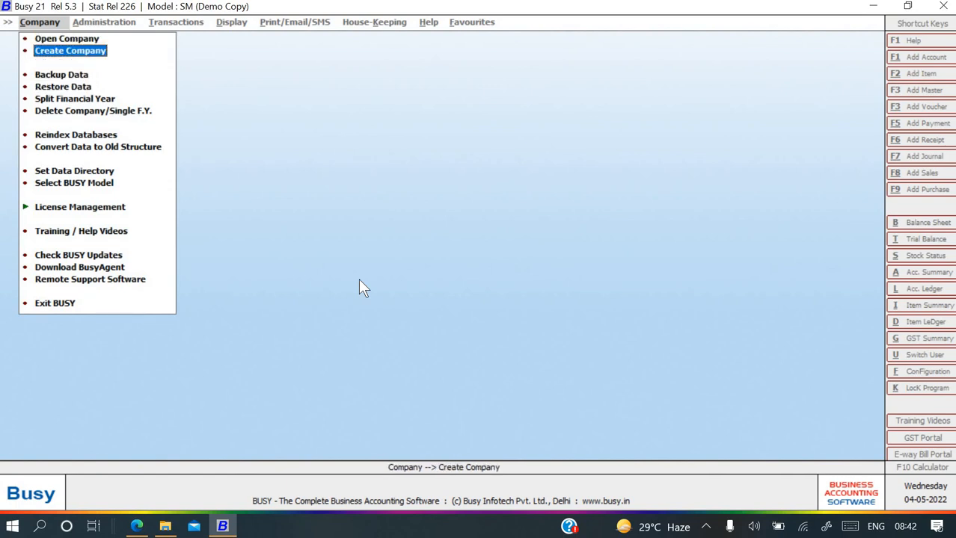
key("Down")
key("Down")
key("Down")
key("Down")
key("Return")
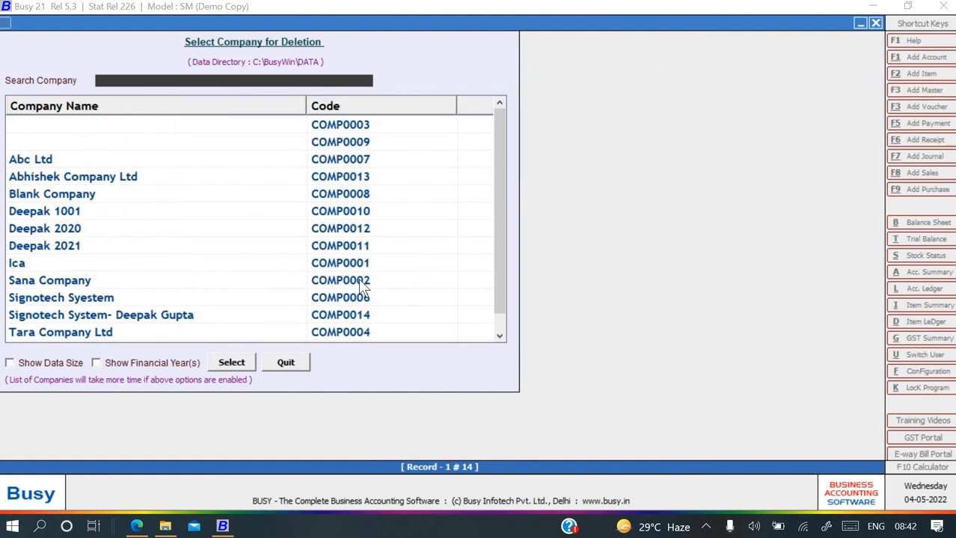
type("signo")
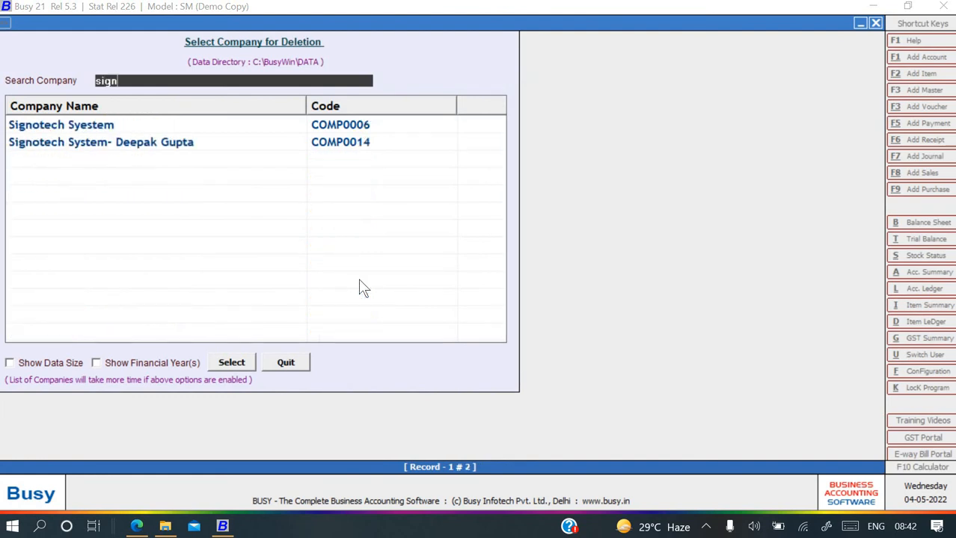
key("Down")
key("Down")
key("Return")
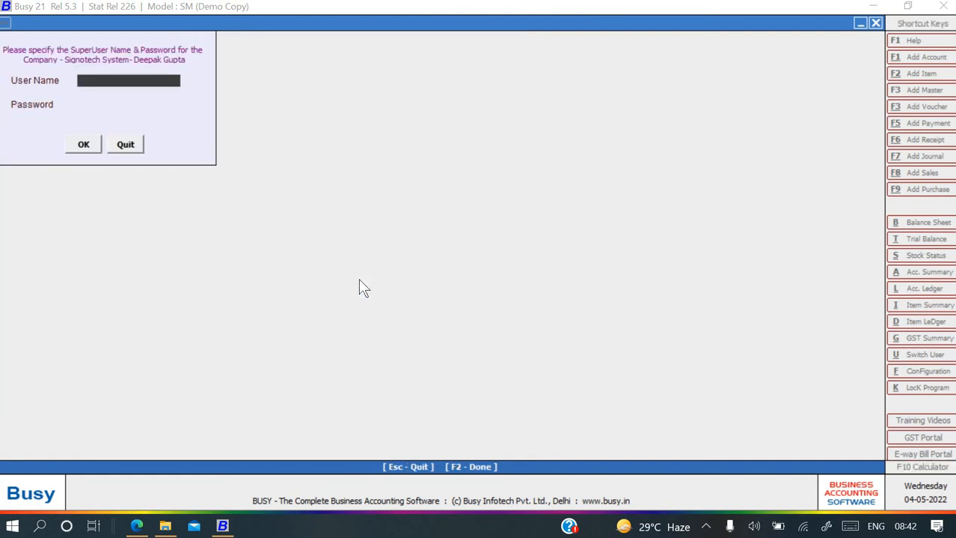
Enter the superuser password and confirm Yes to permanently delete the company.
key("Return")
type("12")
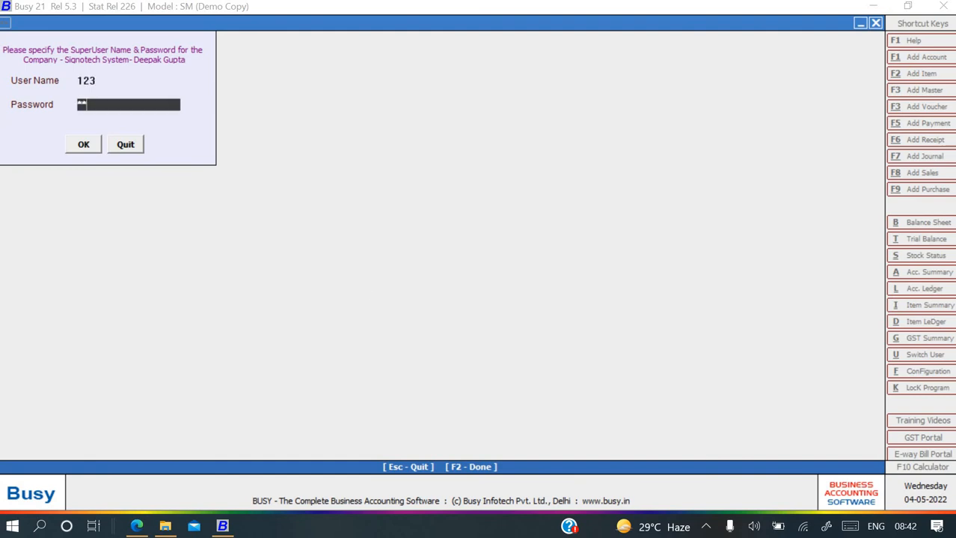
type("3")
key("Return")
key("Return")
key("Return")
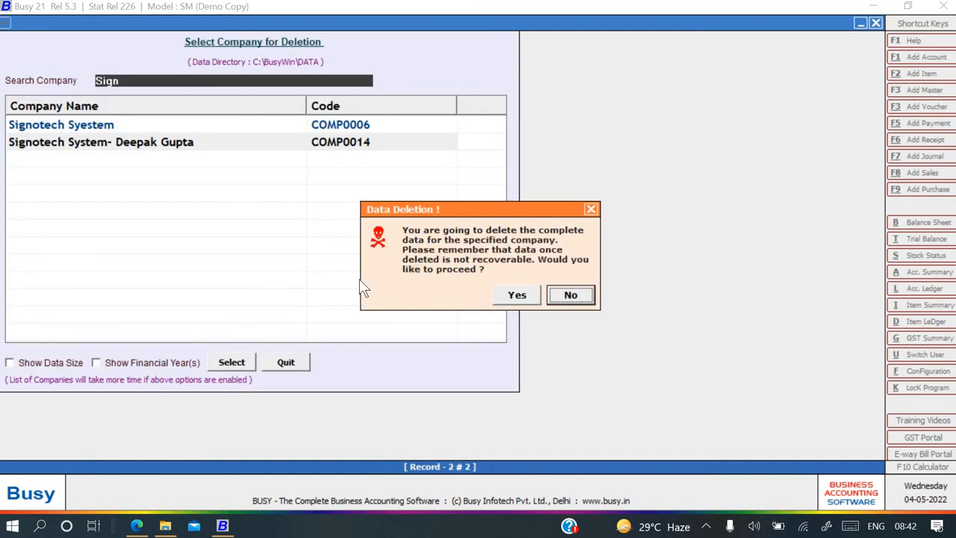
key("Left")
key("Return")
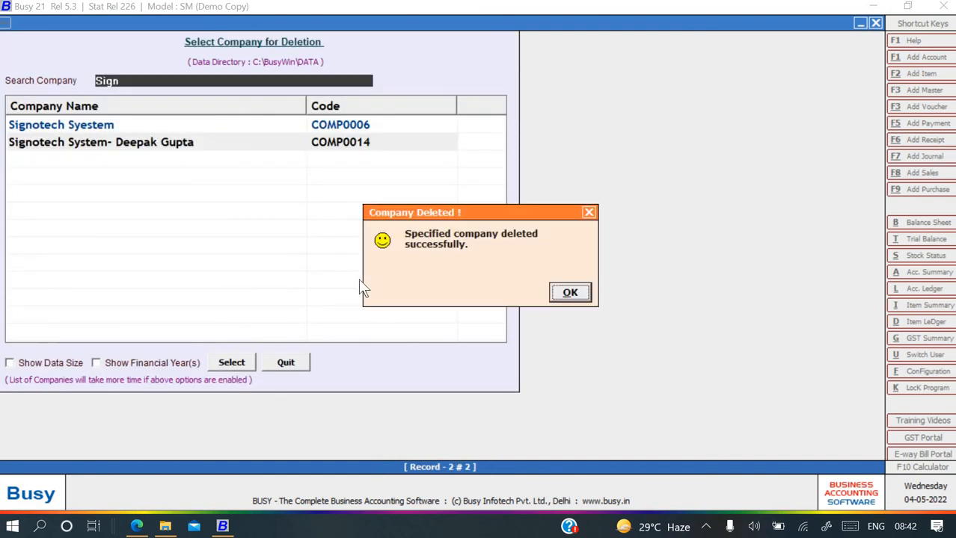
key("Return")
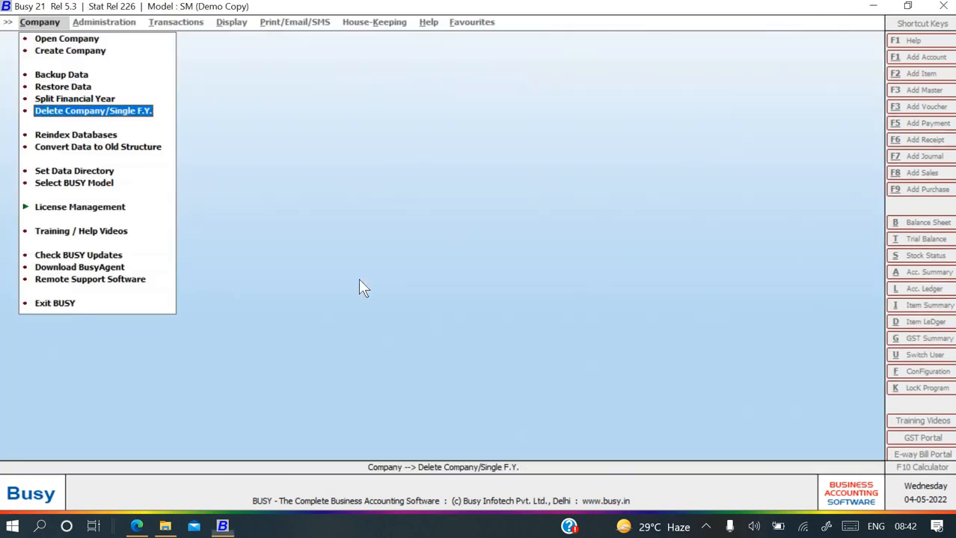
Dismiss the deletion message and open Company > Restore Data.
key("Up")
key("Up")
key("Up")
key("Up")
key("Up")
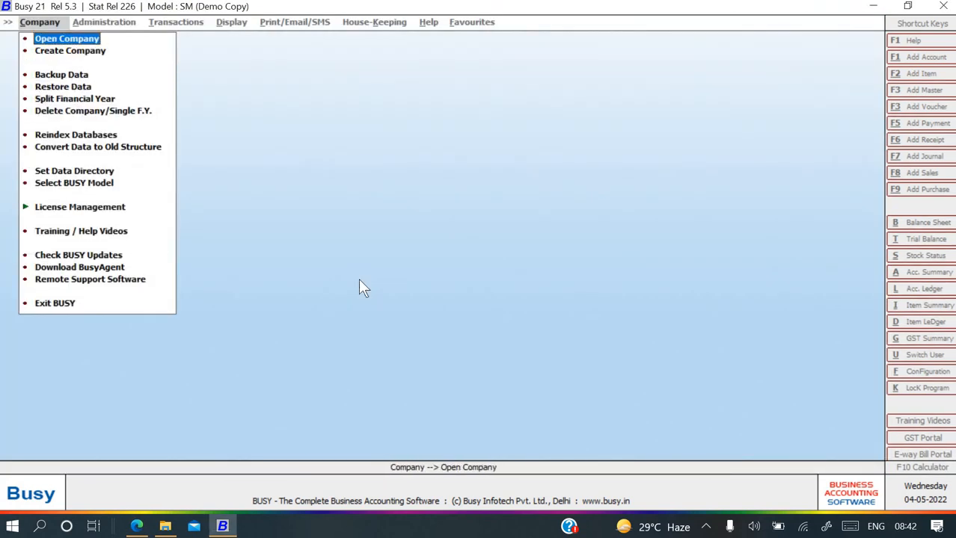
key("Return")
type("sign")
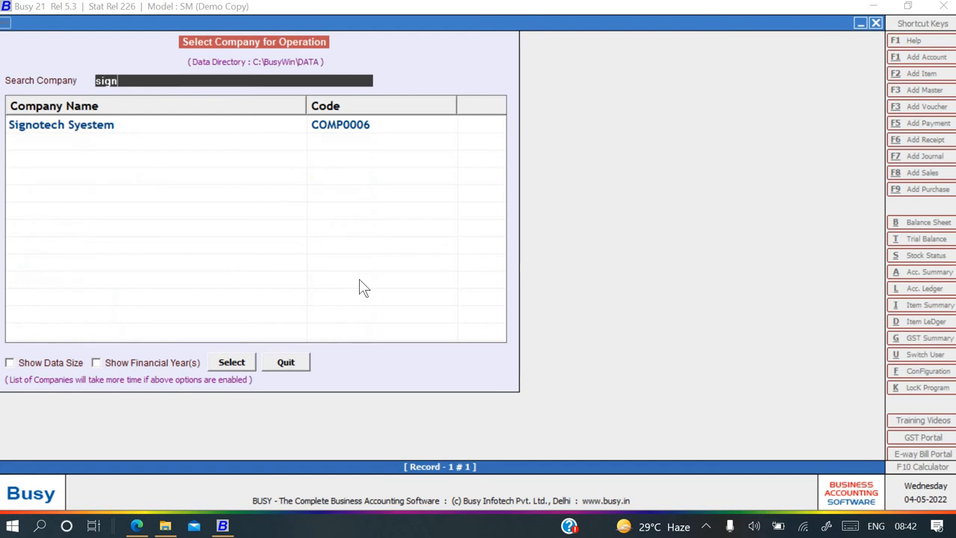
key("Return")
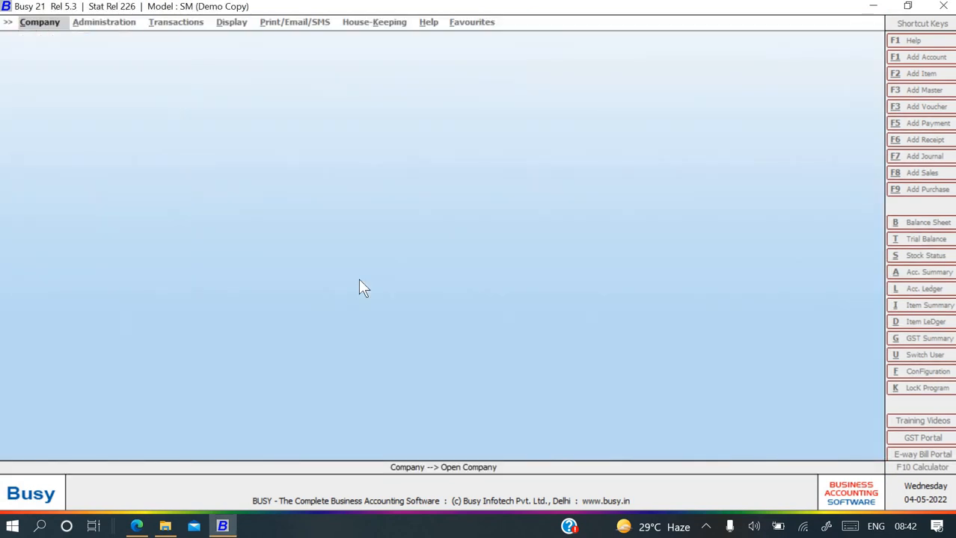
key("Return")
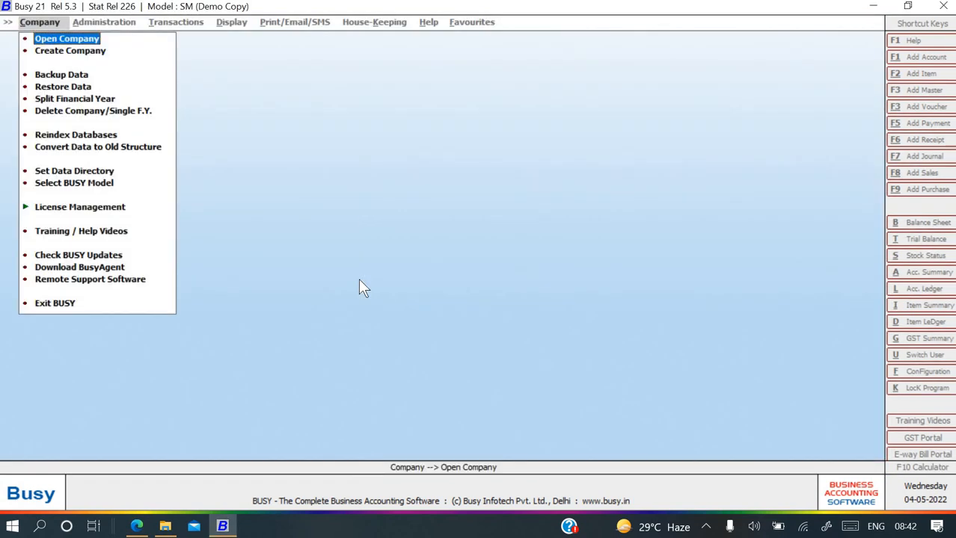
key("Down")
key("Down")
key("Down")
key("Return")
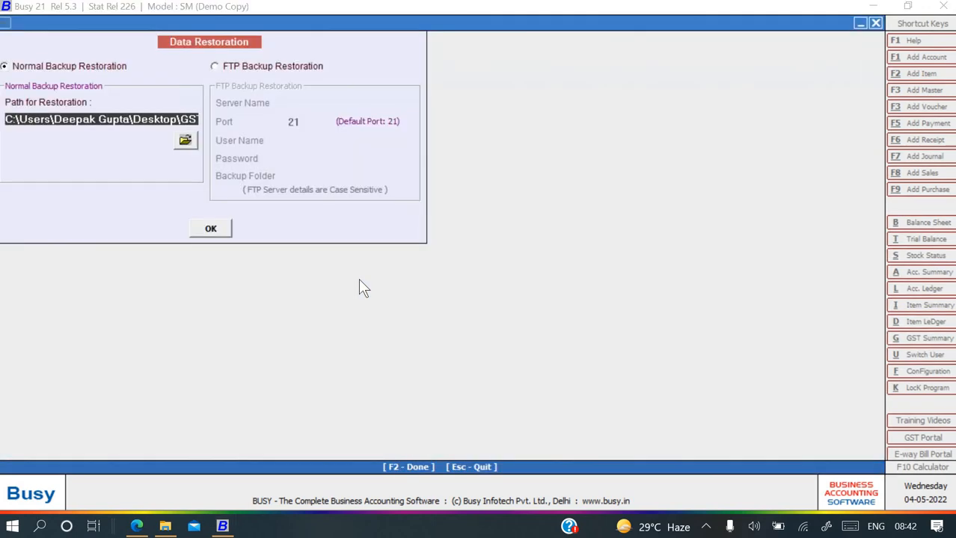
key("alt+Tab")
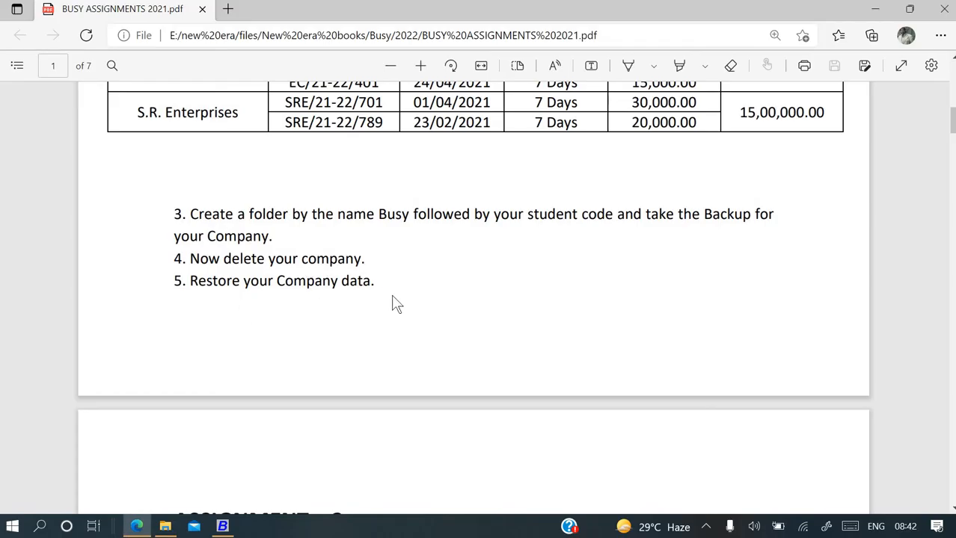
key("alt+Tab")
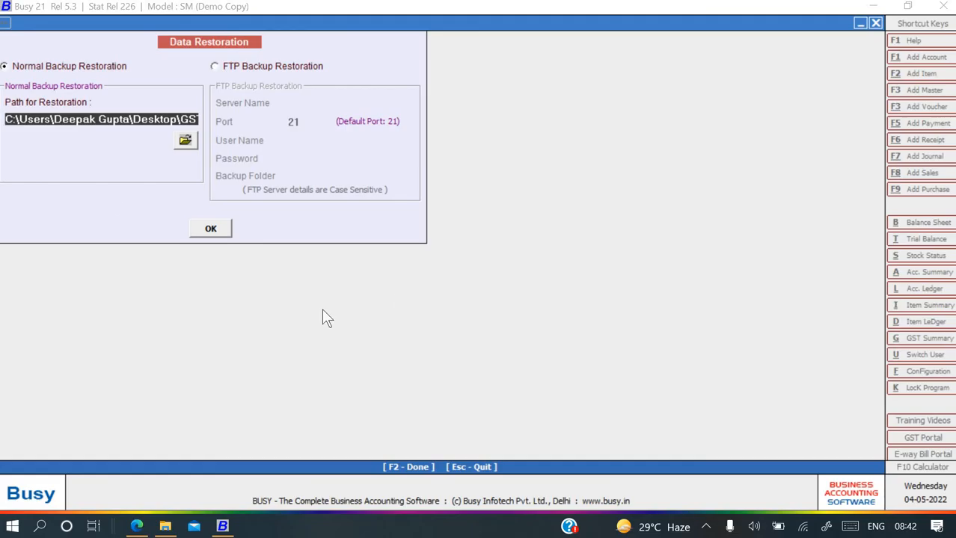
Set the restore path to Desktop\Busy backup and restore the Signotech company data.
left_click(184, 139)
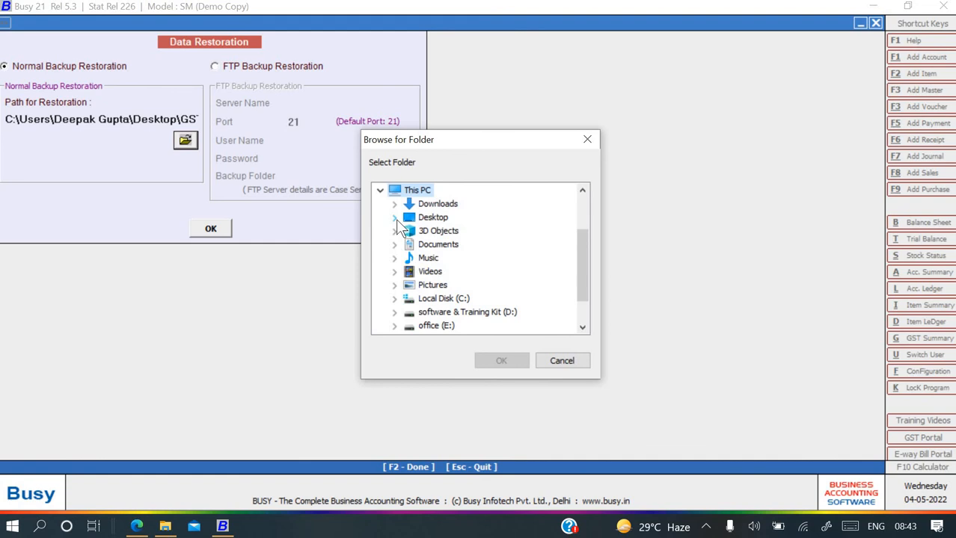
left_click(395, 218)
left_click(424, 231)
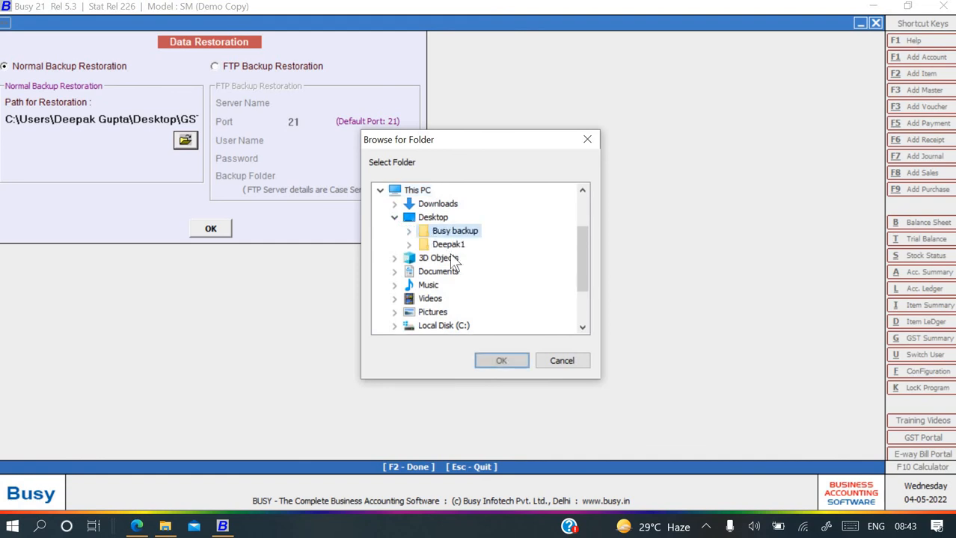
left_click(500, 362)
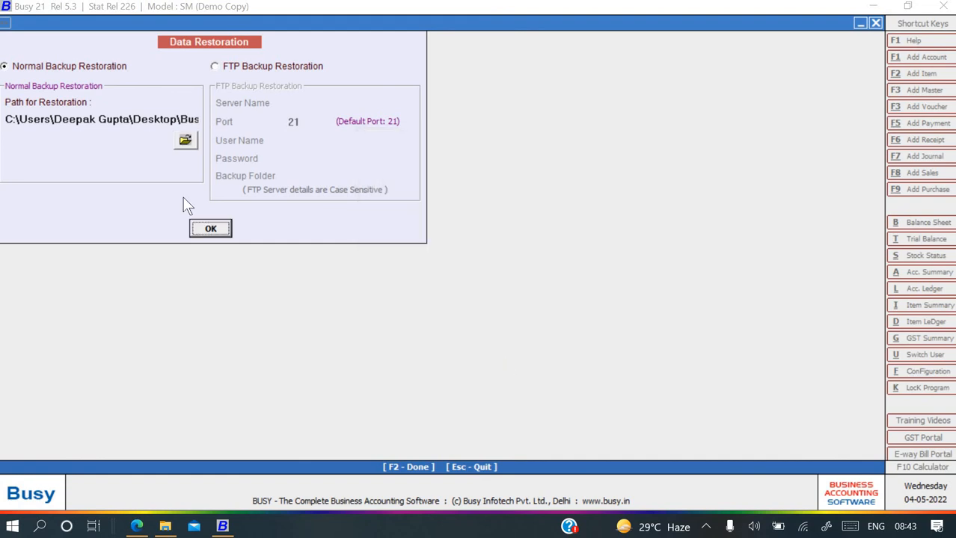
left_click(206, 228)
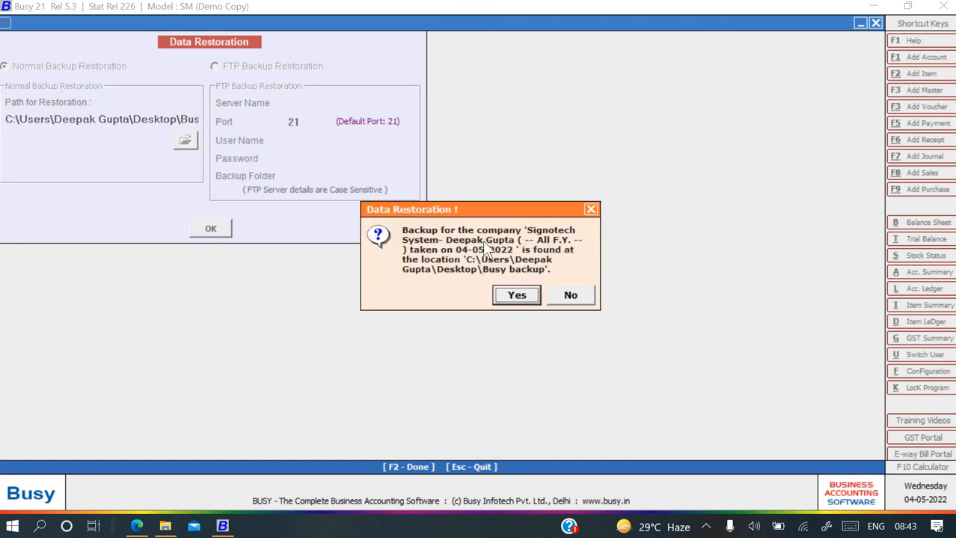
left_click(513, 297)
left_click(514, 295)
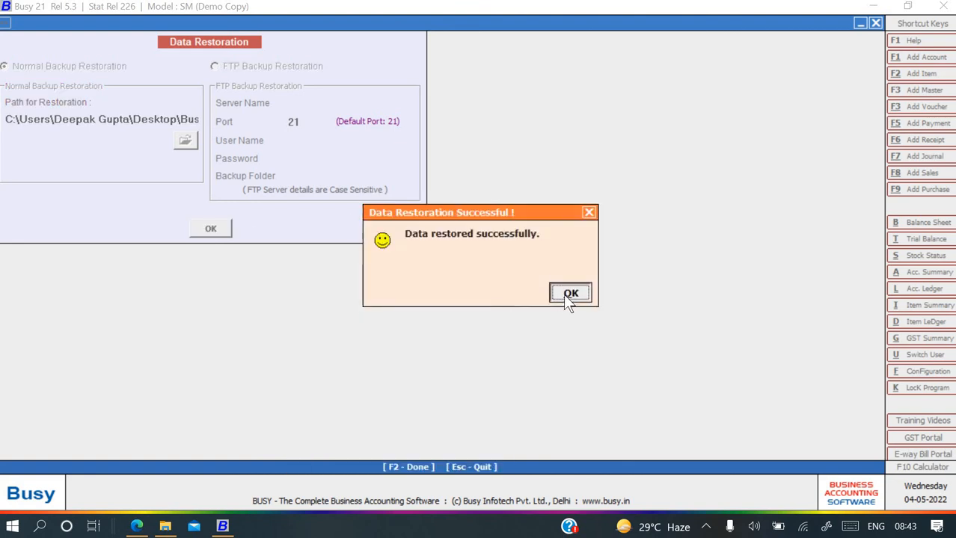
left_click(566, 295)
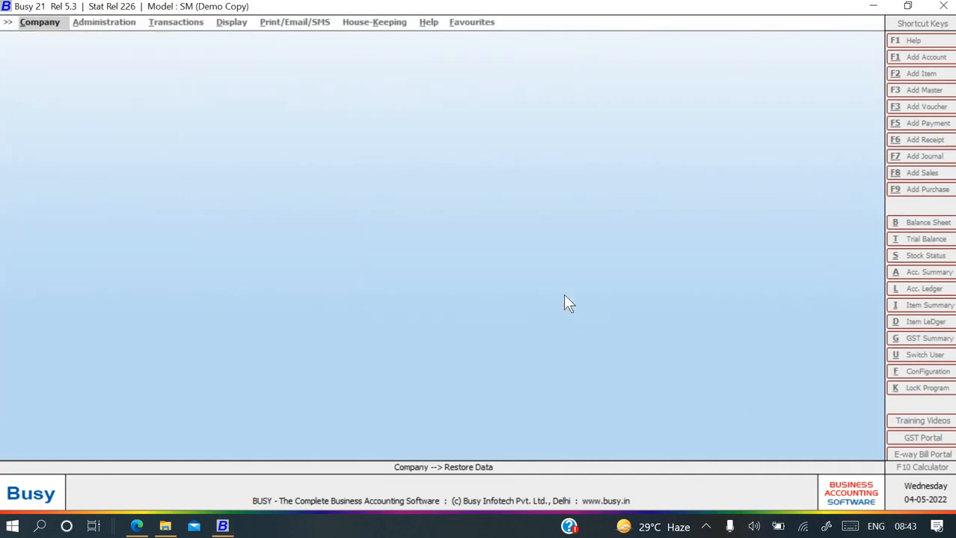
Open the restored Signotech company found by searching 'Sig' and log in.
key("Up")
key("Up")
key("Up")
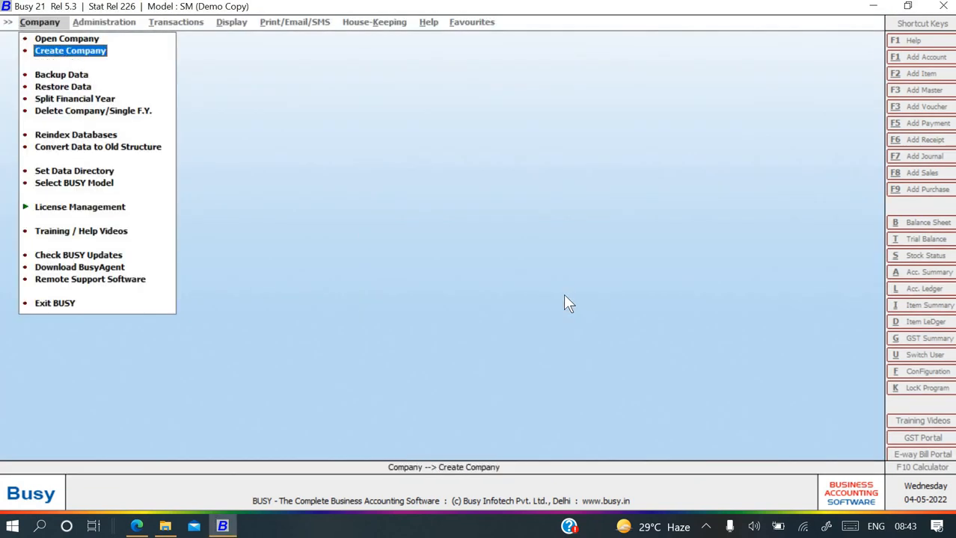
key("Return")
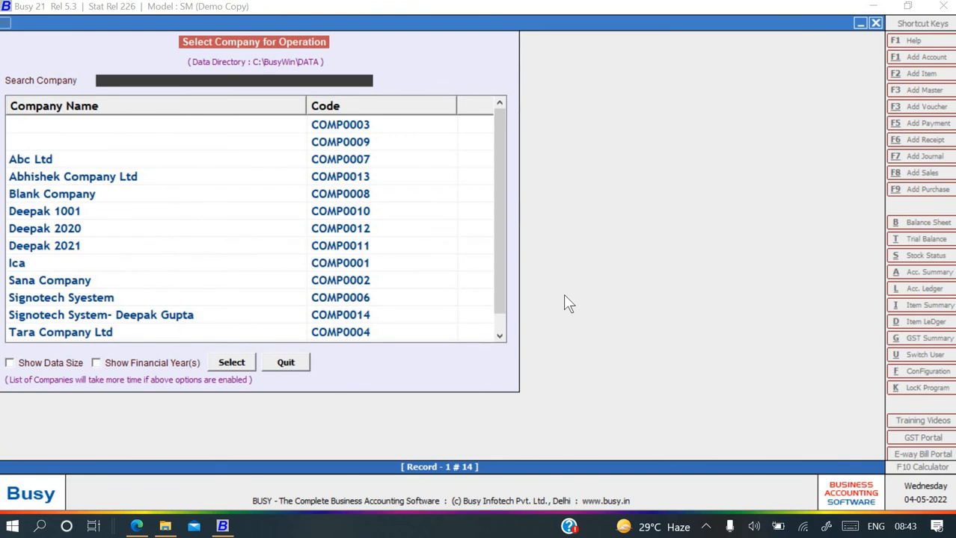
type("Sig")
key("Down")
key("Return")
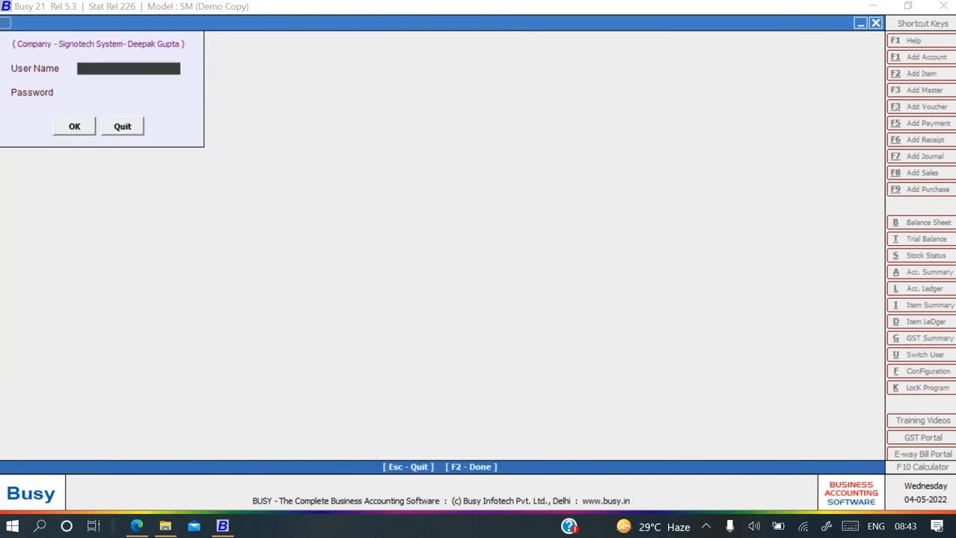
type("123")
key("Return")
key("Return")
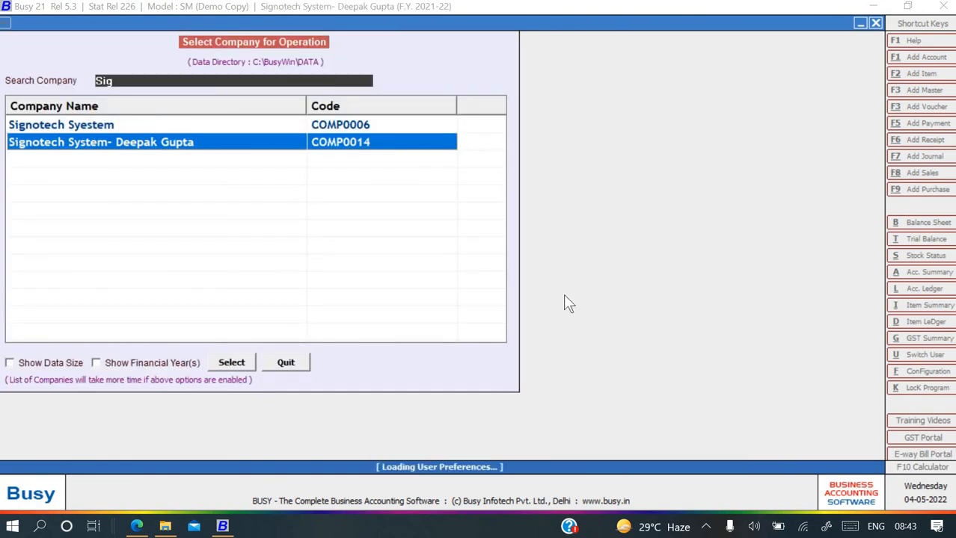
Show the standard horizontal balance sheet, then close it, keeping the company open.
key("Right")
key("Right")
key("Right")
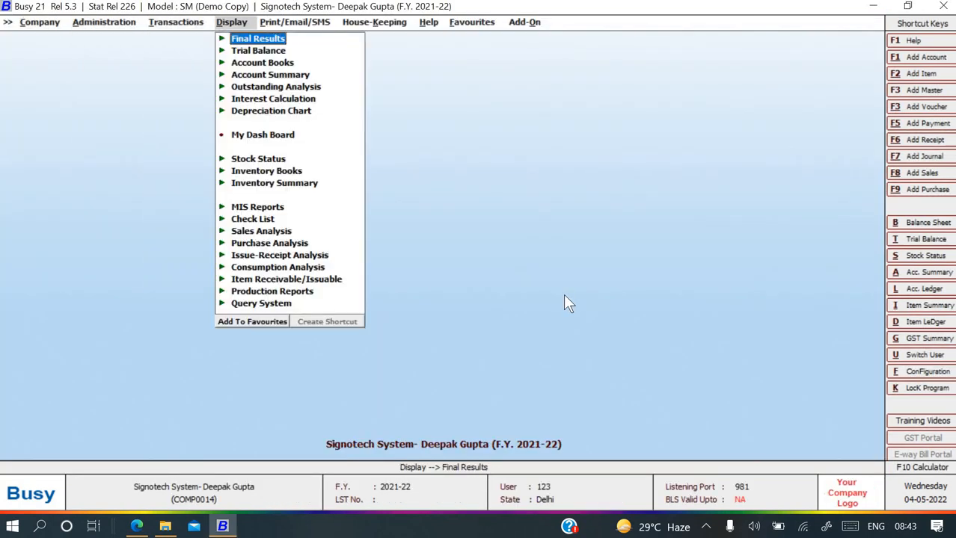
key("Return")
key("Return")
key("Return")
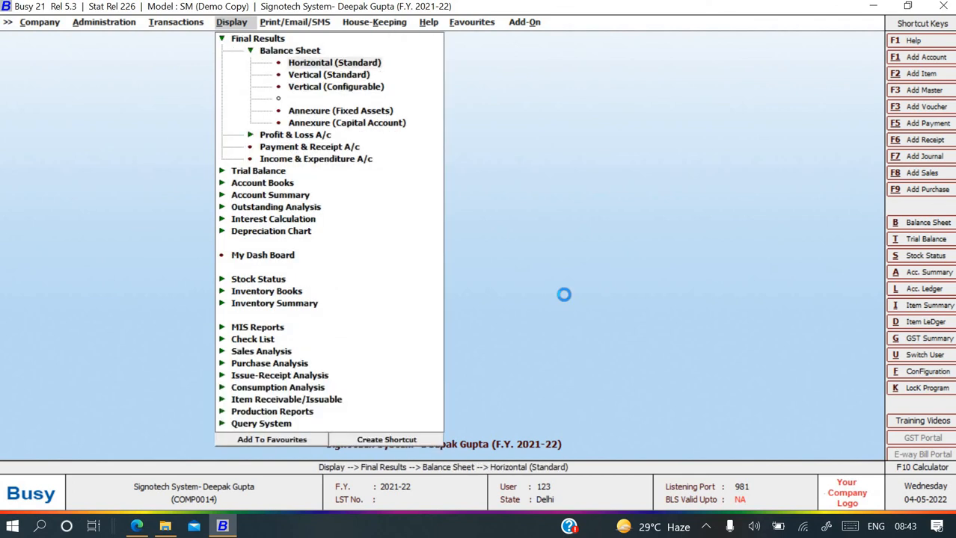
key("Return")
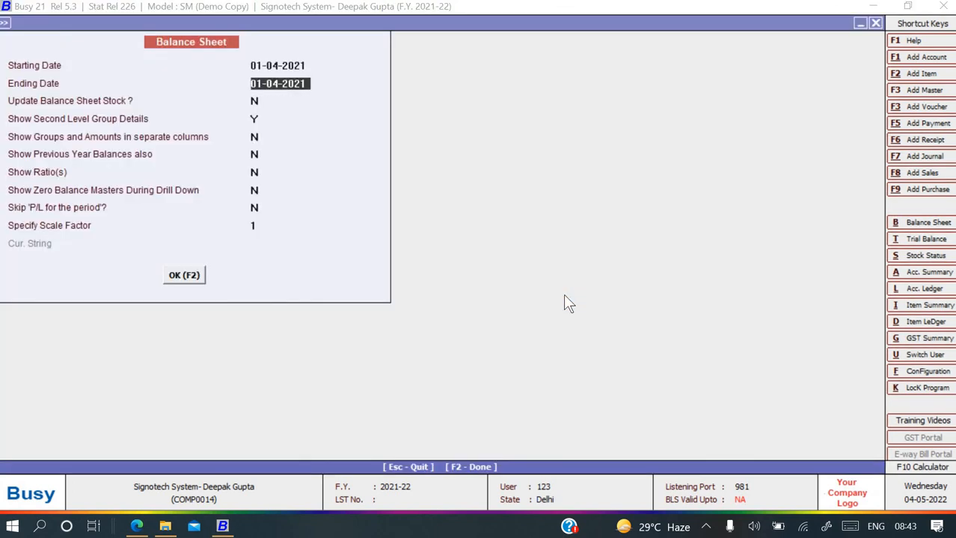
key("Return")
key("Return")
key("F2")
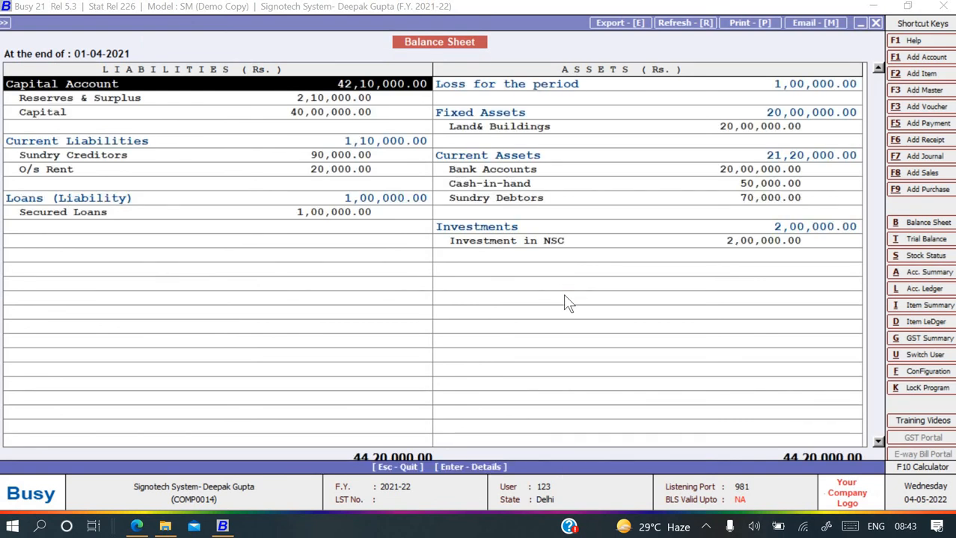
key("Escape")
key("Escape")
key("Escape")
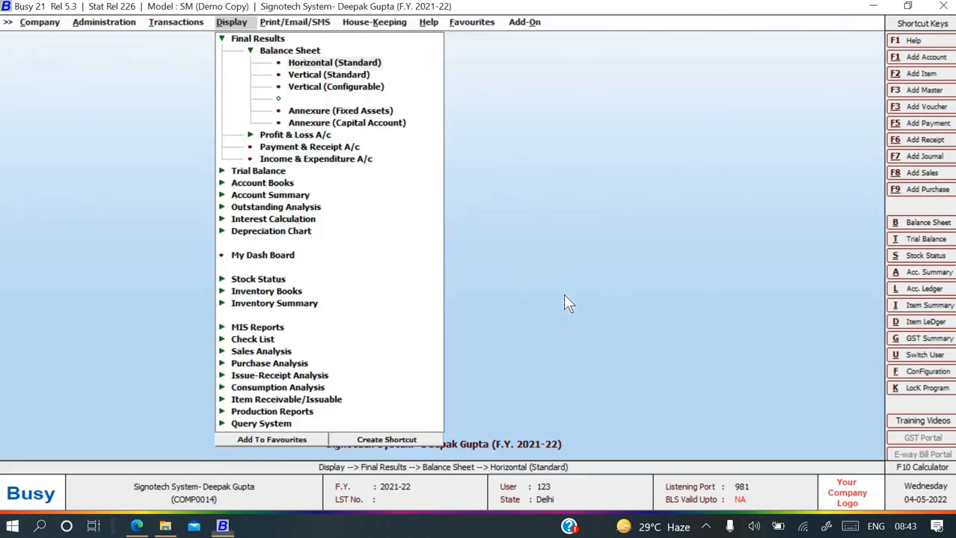
left_click(566, 297)
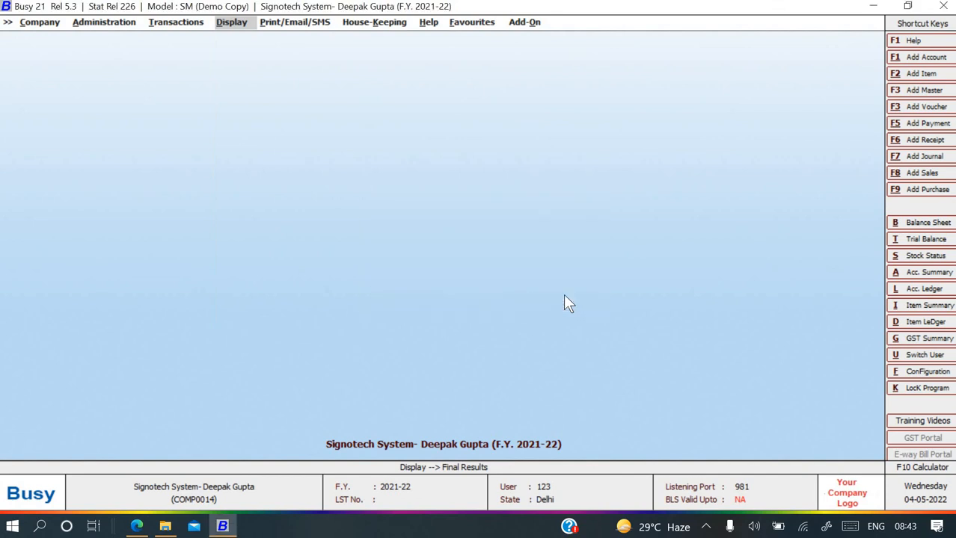
Scroll through the assignment PDF in Edge, ending at Assignment 1's opening balance sheet.
key("alt+Tab")
scroll(434, 221, "down", 6)
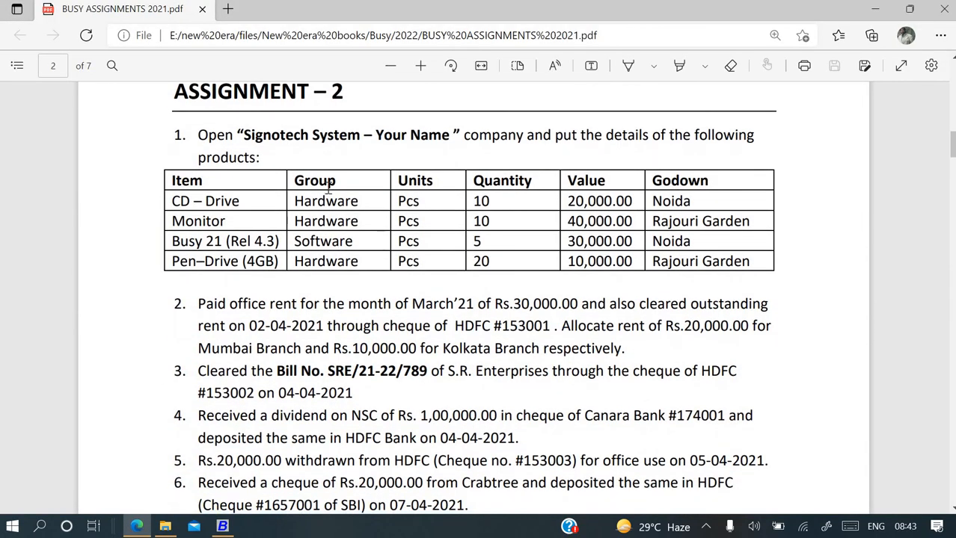
scroll(327, 189, "up", 3)
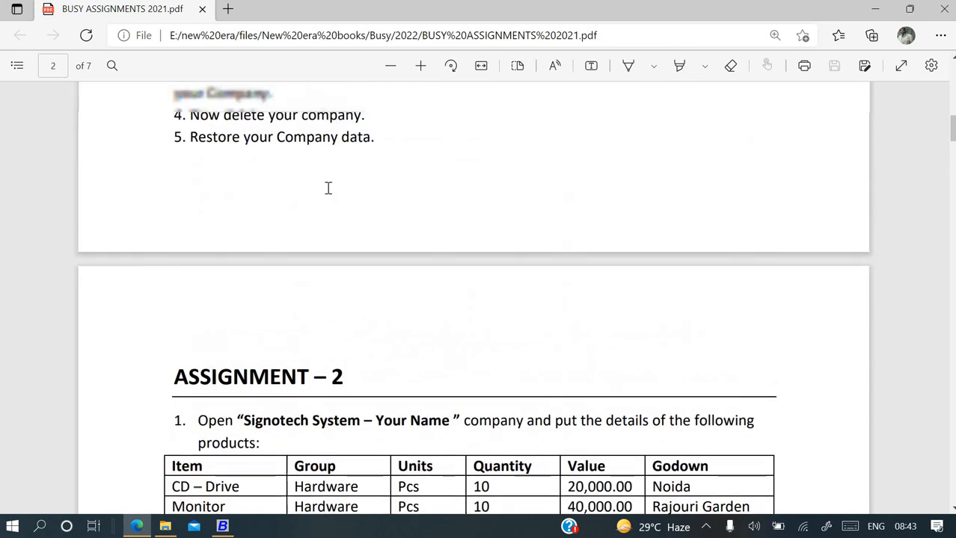
scroll(328, 188, "down", 3)
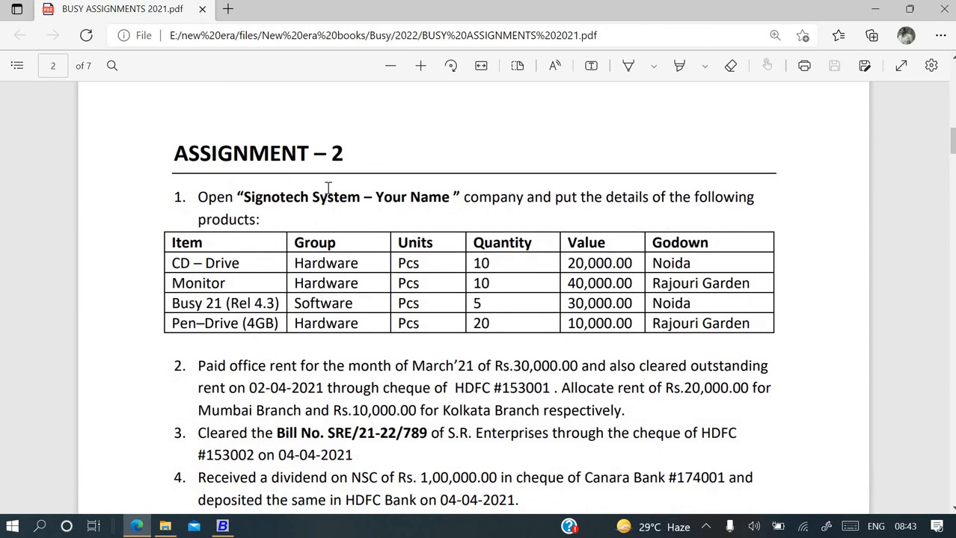
scroll(327, 189, "up", 5)
scroll(328, 188, "up", 4)
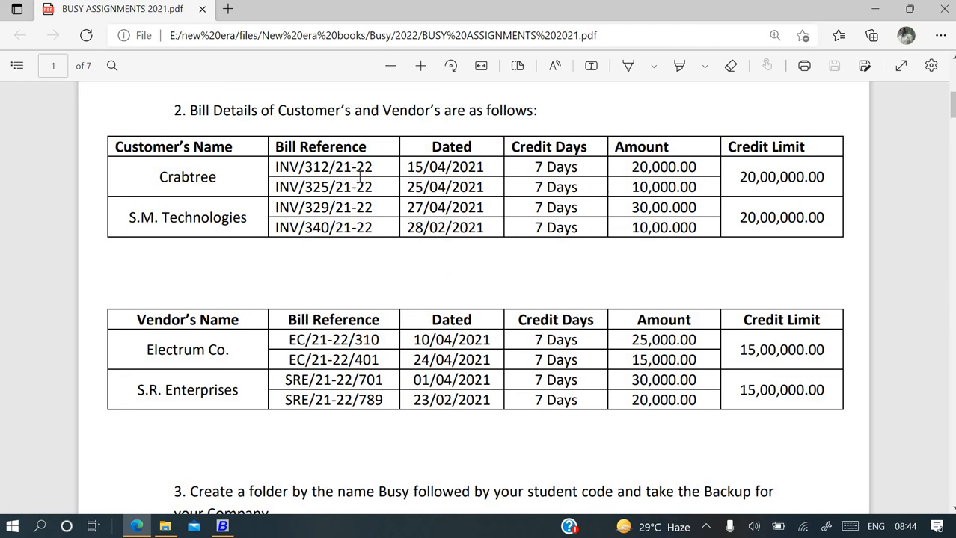
scroll(361, 223, "down", 5)
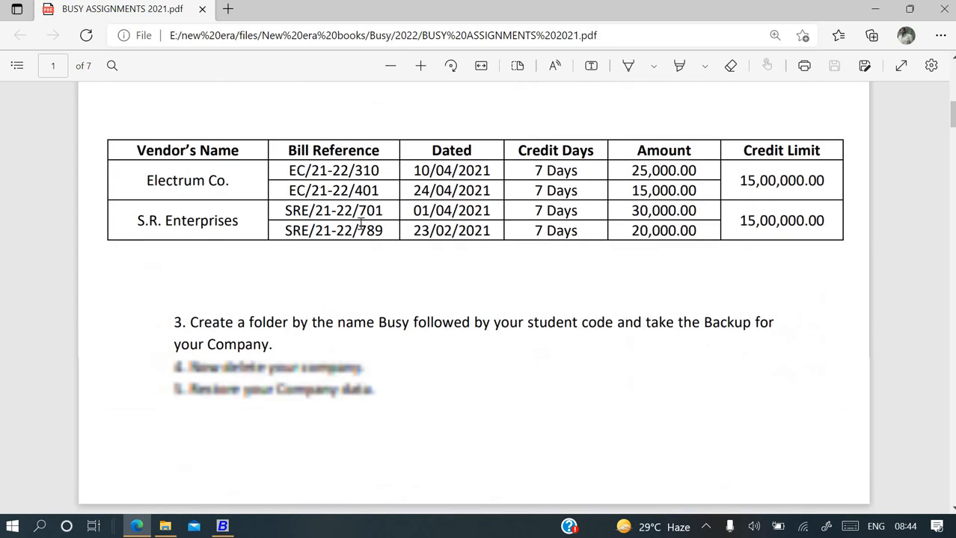
scroll(361, 224, "down", 6)
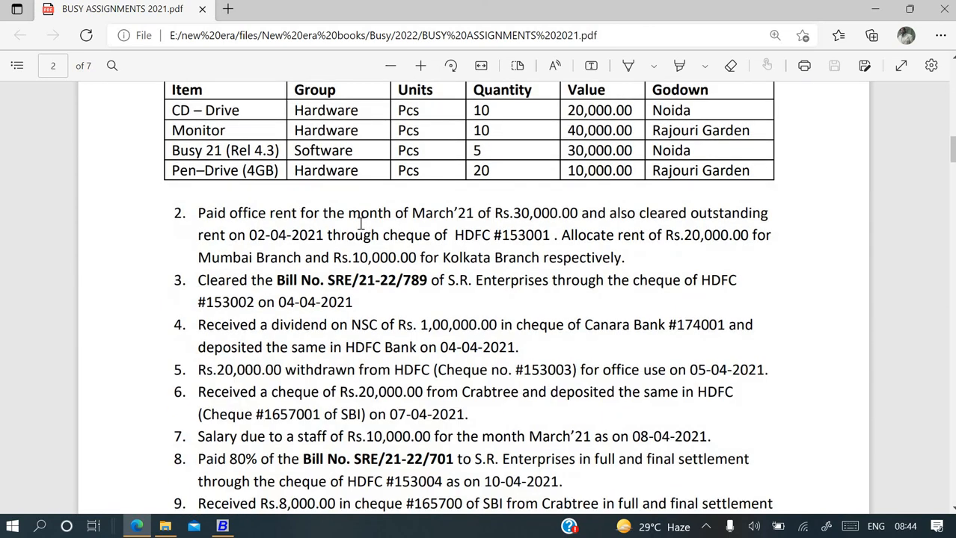
scroll(360, 223, "up", 10)
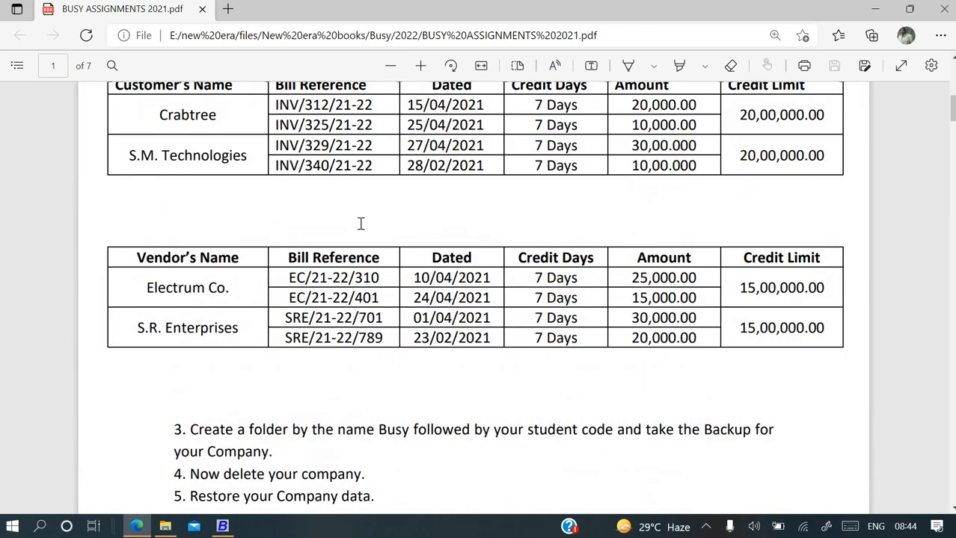
scroll(360, 223, "up", 6)
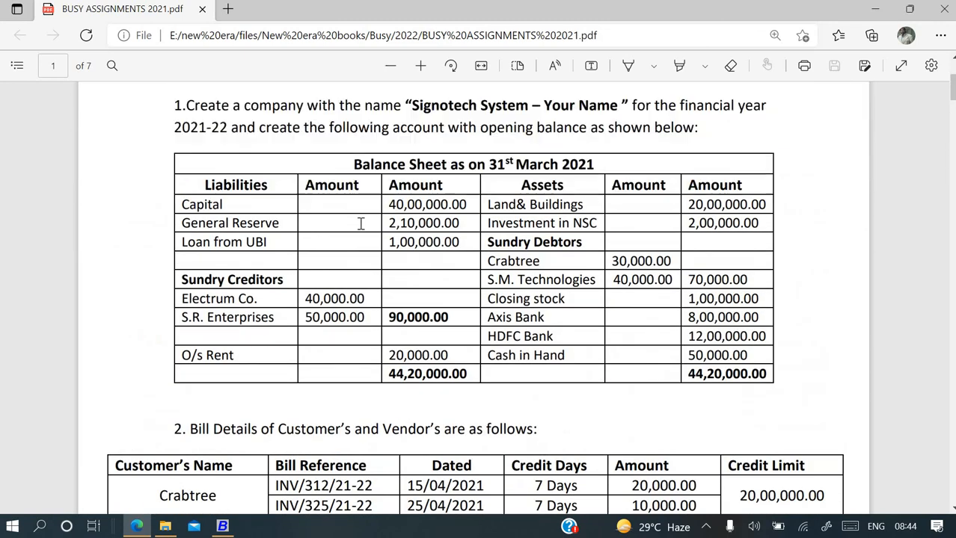